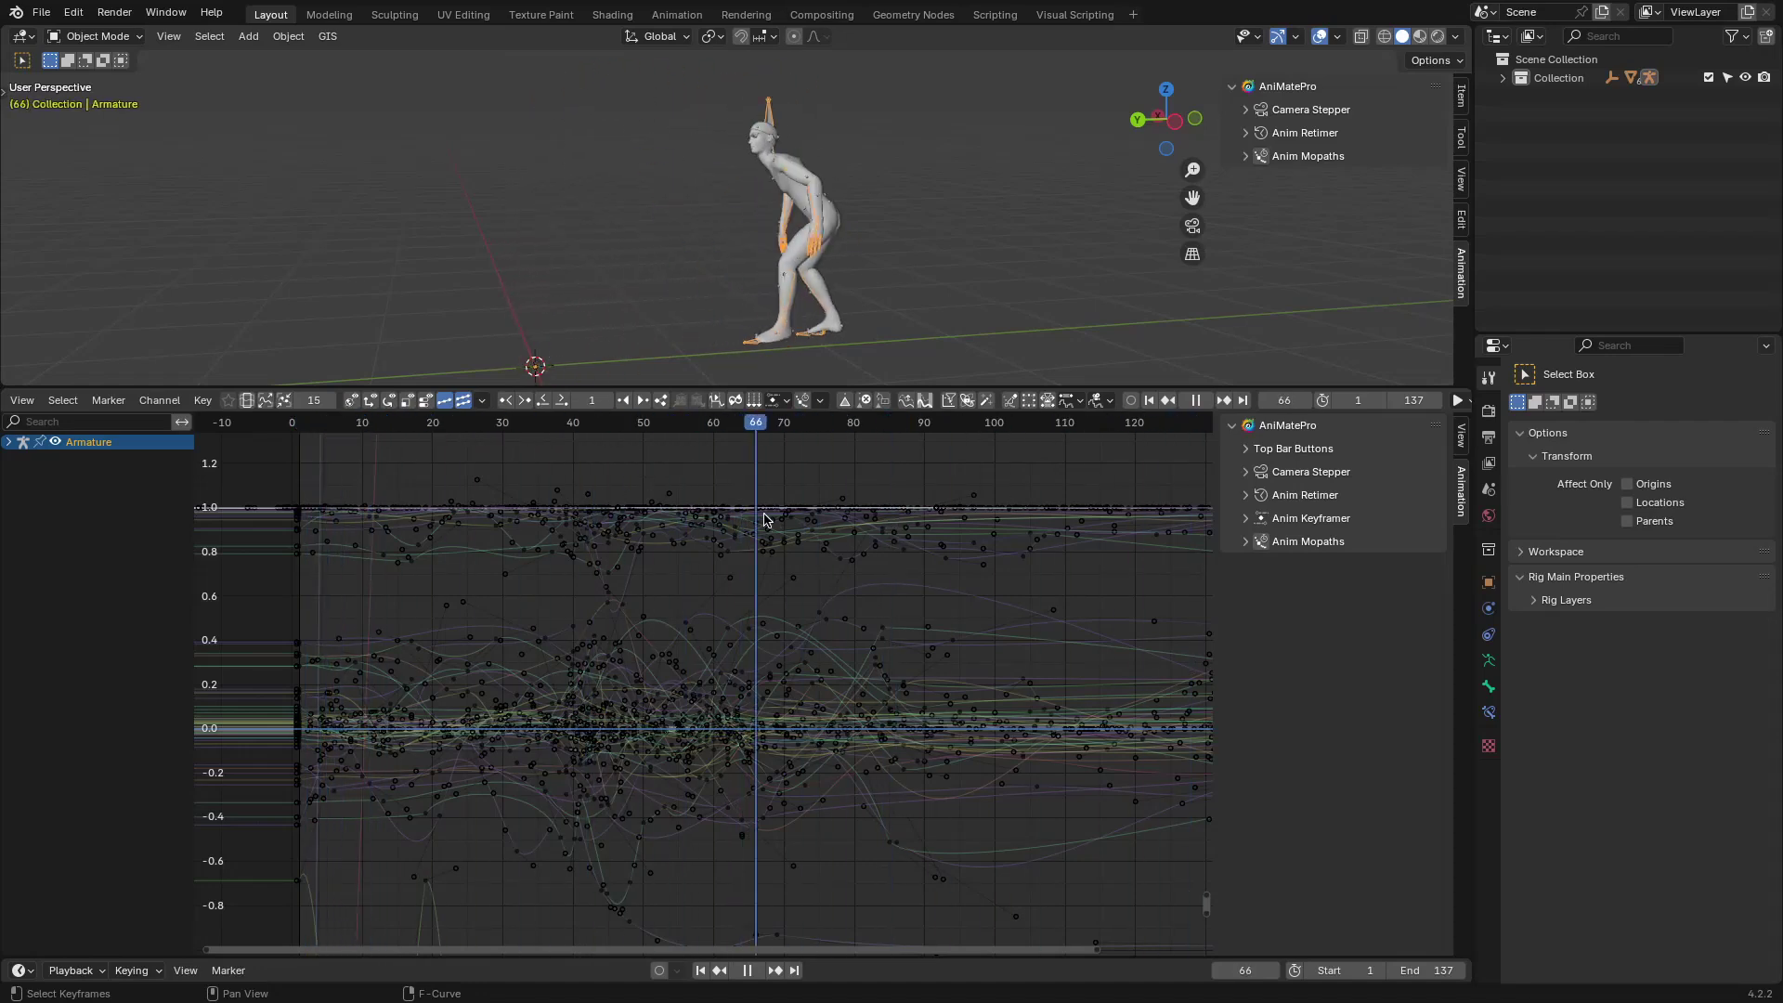
# Step: Scrub backward through the armature's animation in the graph editor to preview the walk
pyautogui.moveTo(844, 520); pyautogui.dragTo(501, 507)
pyautogui.press('space')
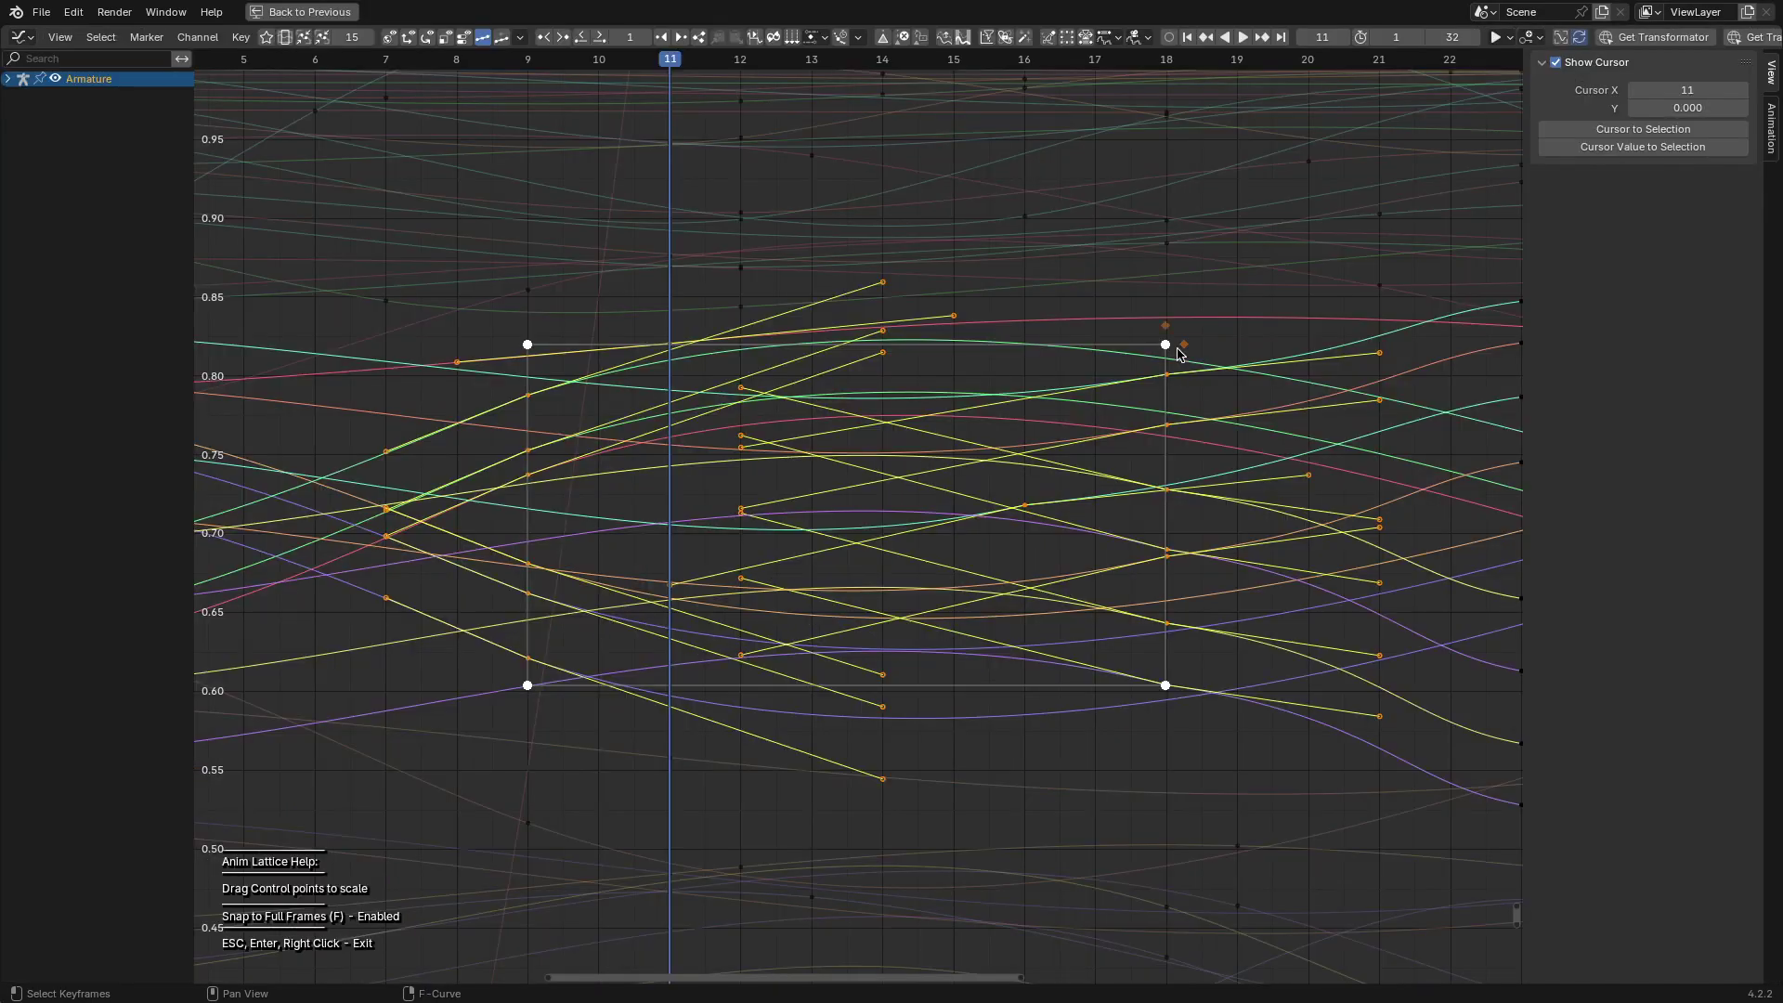
# Step: Warp the selected keyframes by repositioning all four corner points of the Anim Lattice
pyautogui.moveTo(1162, 346); pyautogui.dragTo(1119, 315)
pyautogui.moveTo(521, 346); pyautogui.dragTo(544, 461)
pyautogui.moveTo(527, 684); pyautogui.dragTo(541, 621)
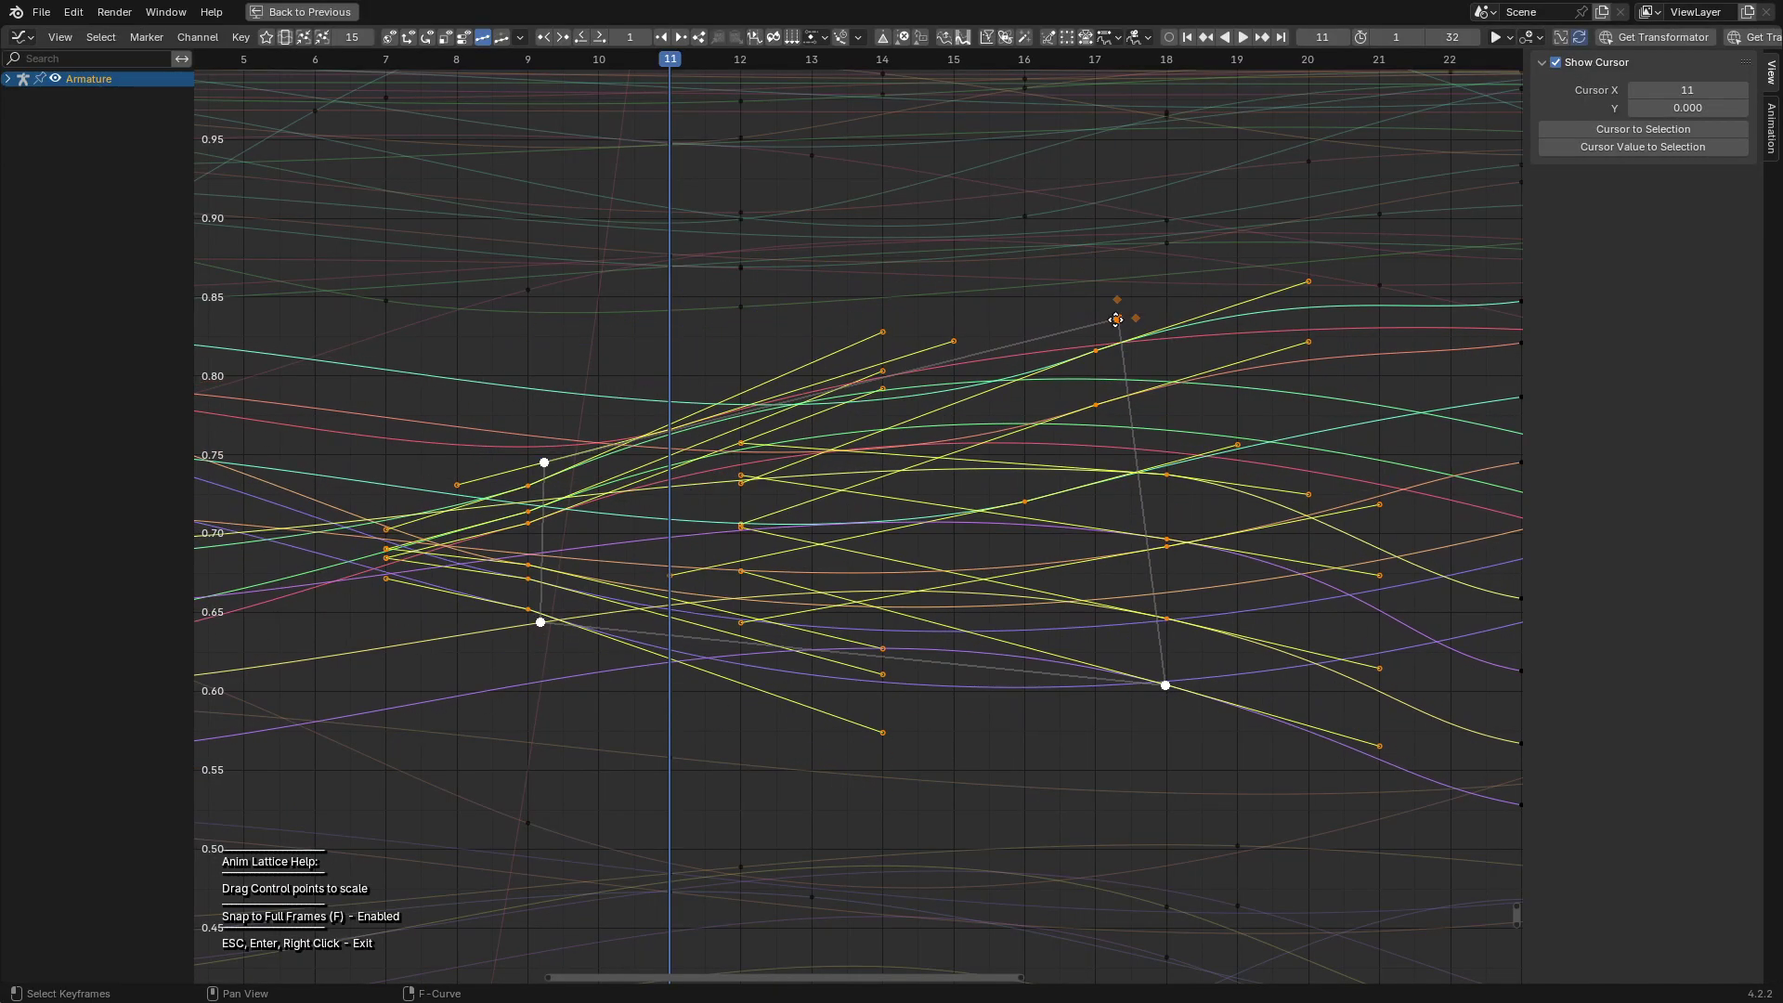
pyautogui.moveTo(1119, 317); pyautogui.dragTo(1179, 335)
pyautogui.moveTo(1163, 686); pyautogui.dragTo(1226, 720)
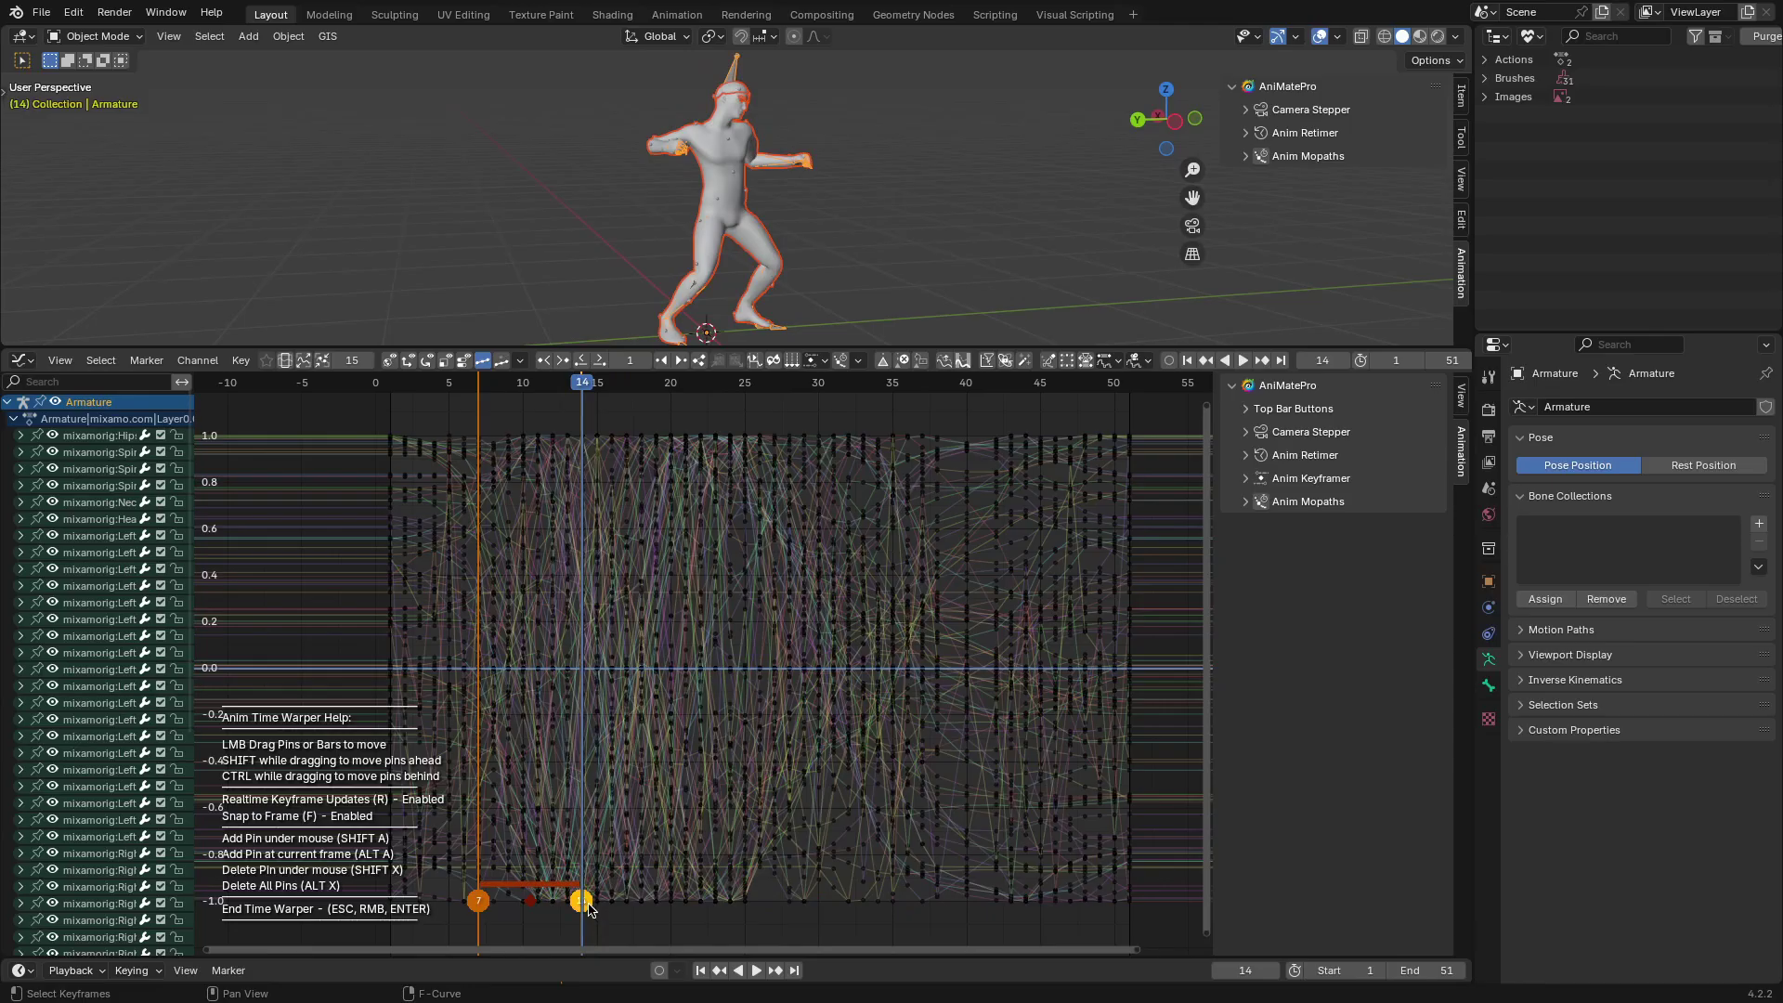
# Step: Retime the armature's animation by moving the Time Warper pin on the current frame to frame 20
pyautogui.moveTo(583, 901); pyautogui.dragTo(671, 901)
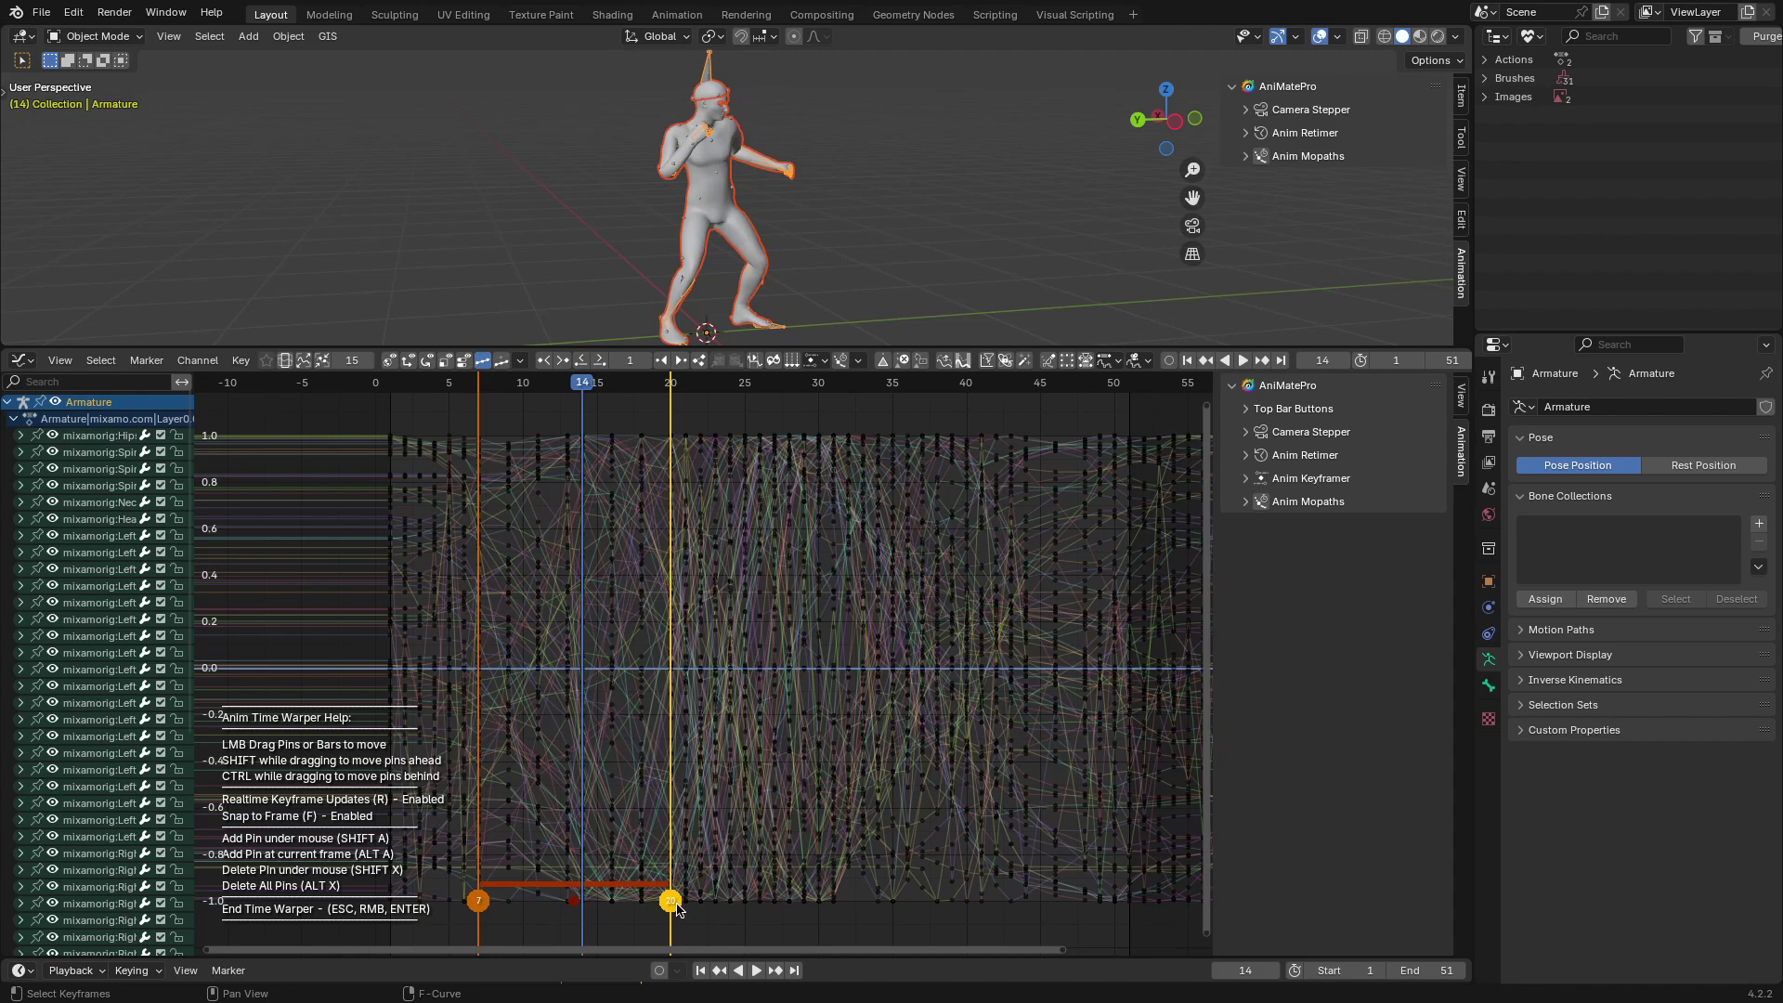
pyautogui.press('space')
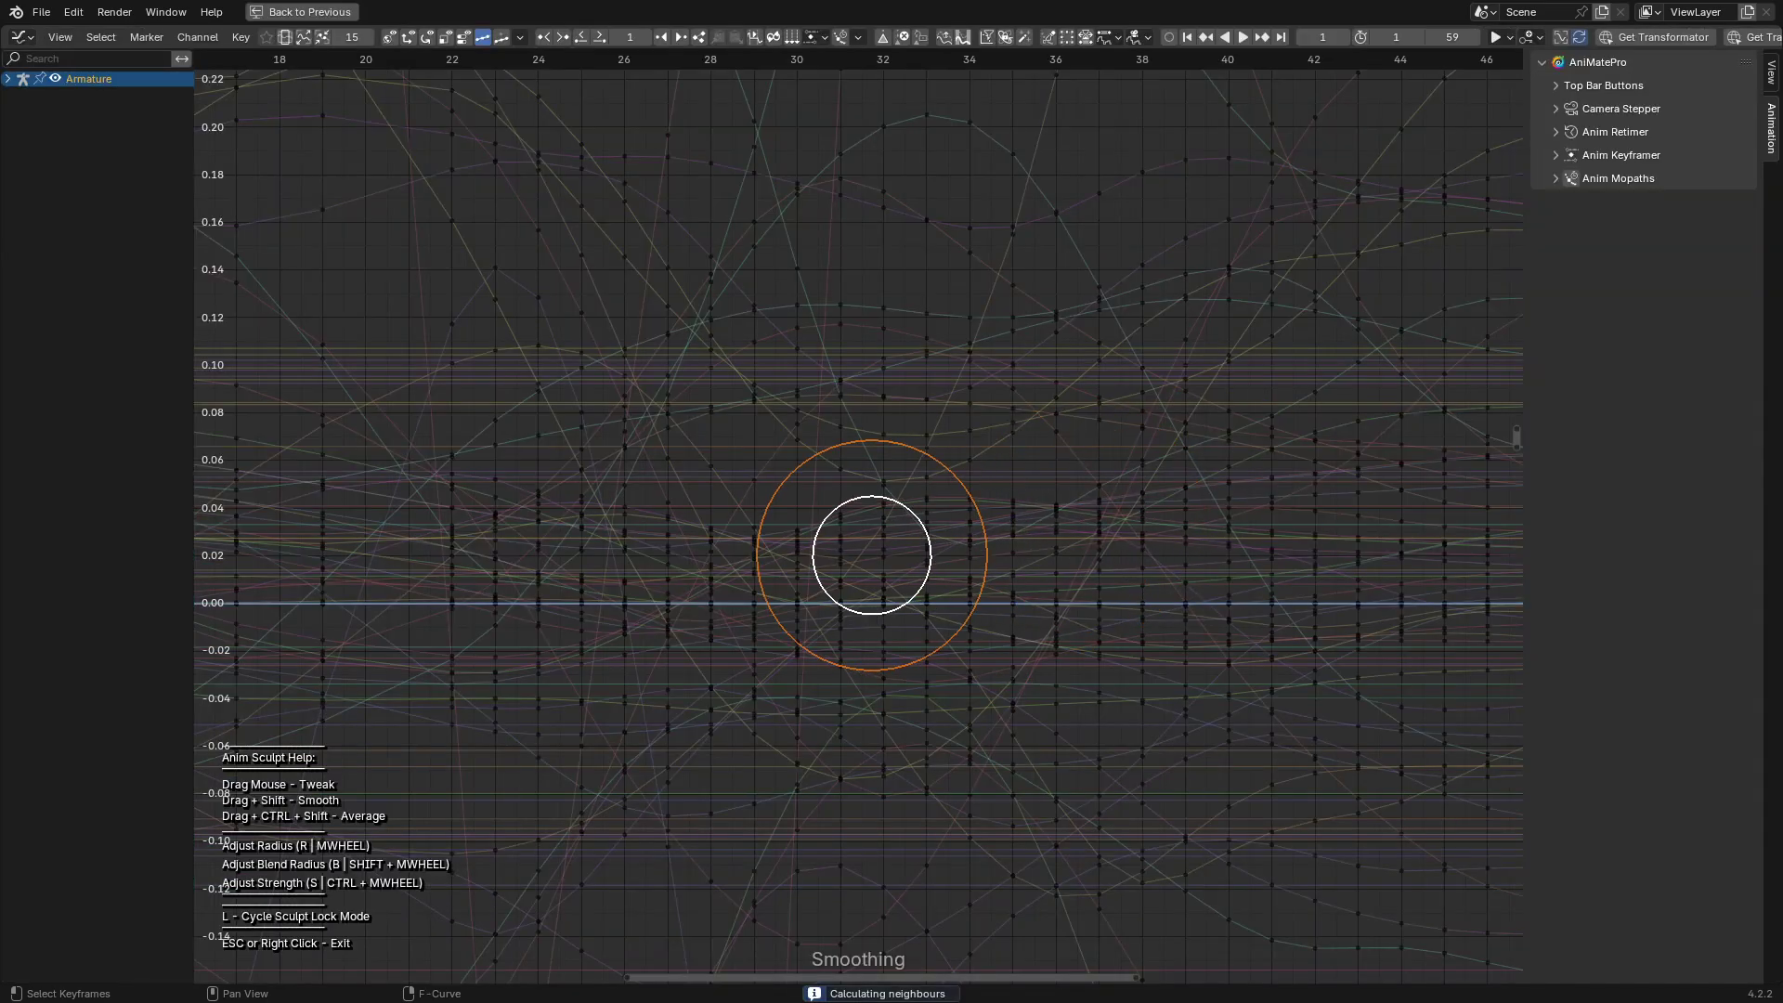
# Step: Enlarge the Anim Sculpt brush and sculpt the armature's curves in the middle of the frame range
pyautogui.scroll(4, 873, 562)
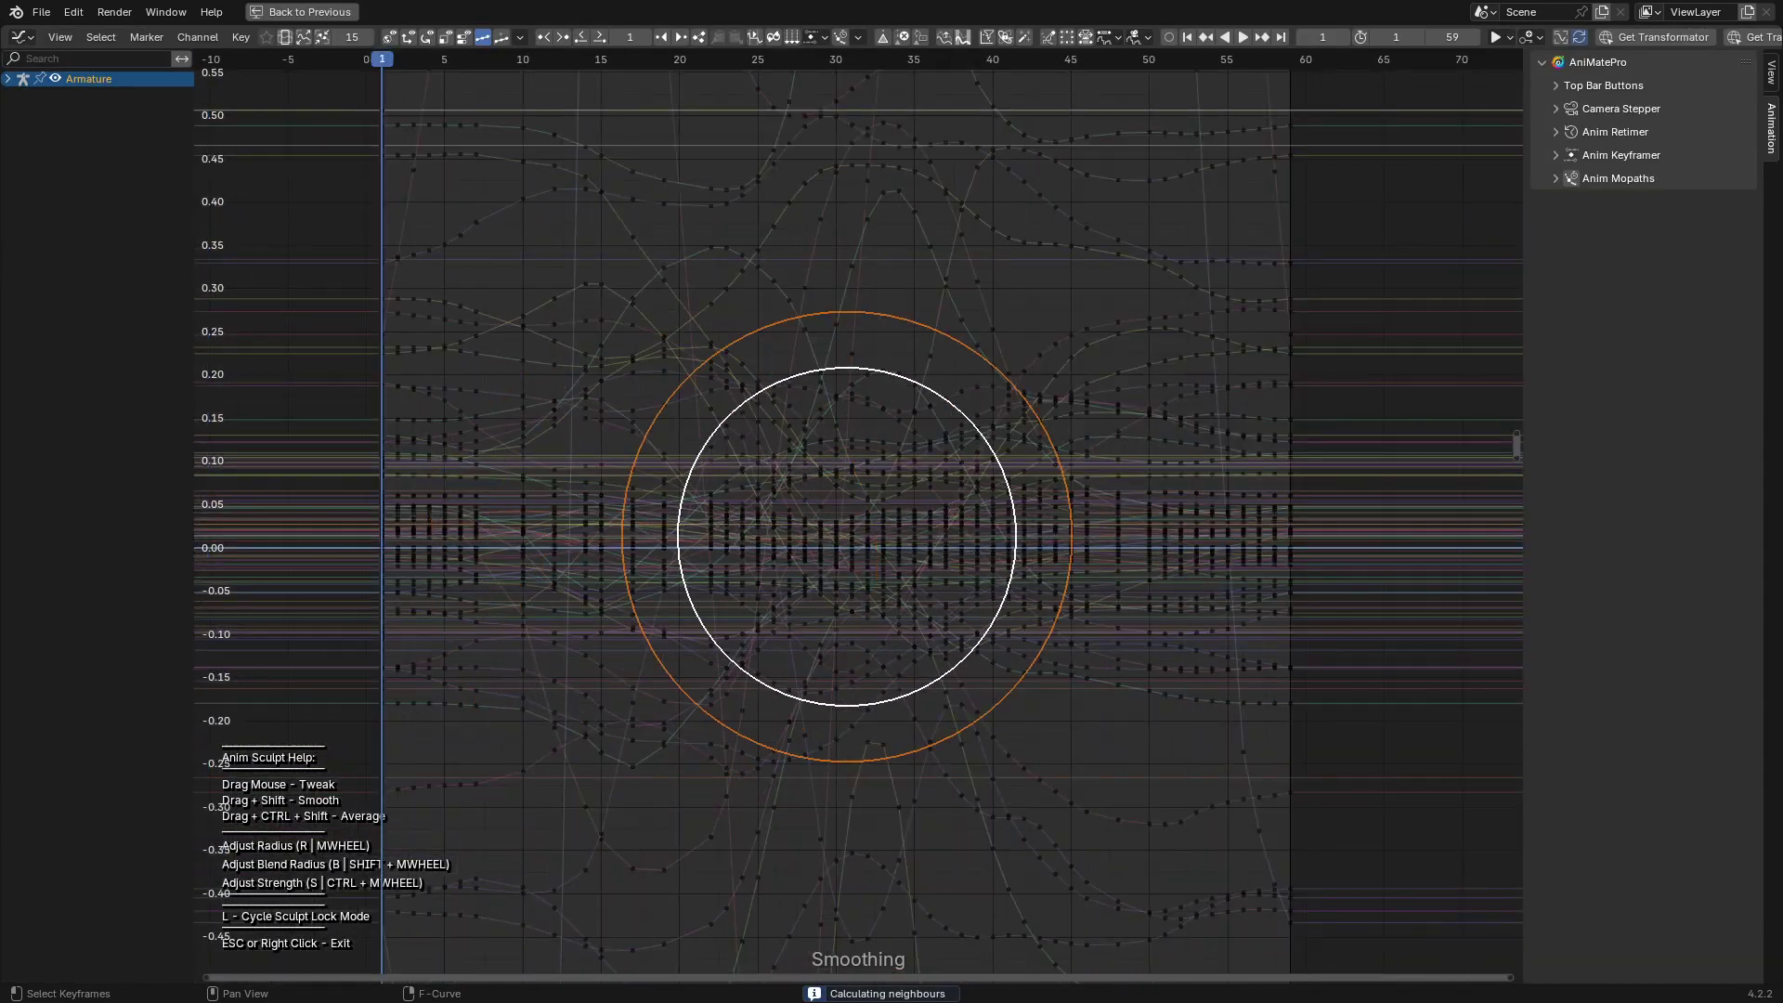
pyautogui.moveTo(846, 538); pyautogui.dragTo(967, 402)
pyautogui.hotkey('ctrl', 'z')
pyautogui.moveTo(1036, 507)
pyautogui.mouseDown()
pyautogui.moveTo(1037, 480)
pyautogui.moveTo(856, 557)
pyautogui.moveTo(855, 756)
pyautogui.mouseUp()
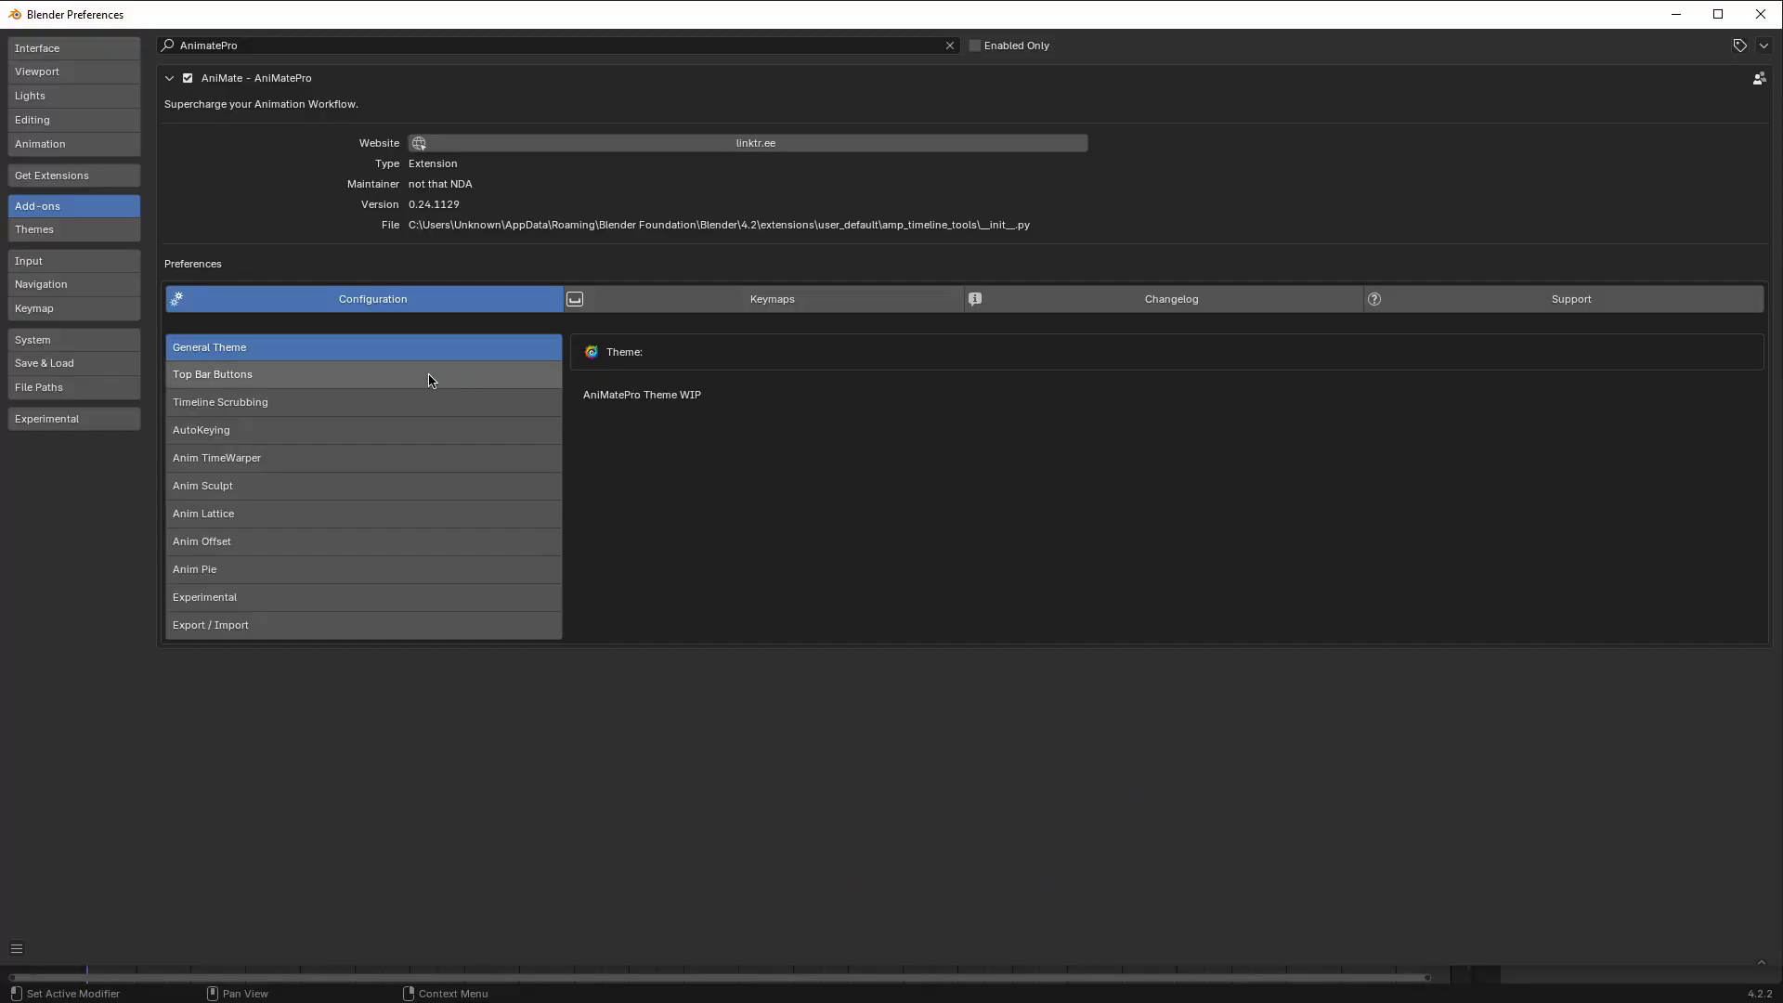
# Step: Look through the AniMatePro Configuration pages, including Timeline Scrubbing, Anim TimeWarper, Anim Sculpt, Anim Offset, Anim Pie, Experimental and Export / Import
pyautogui.click(418, 402)
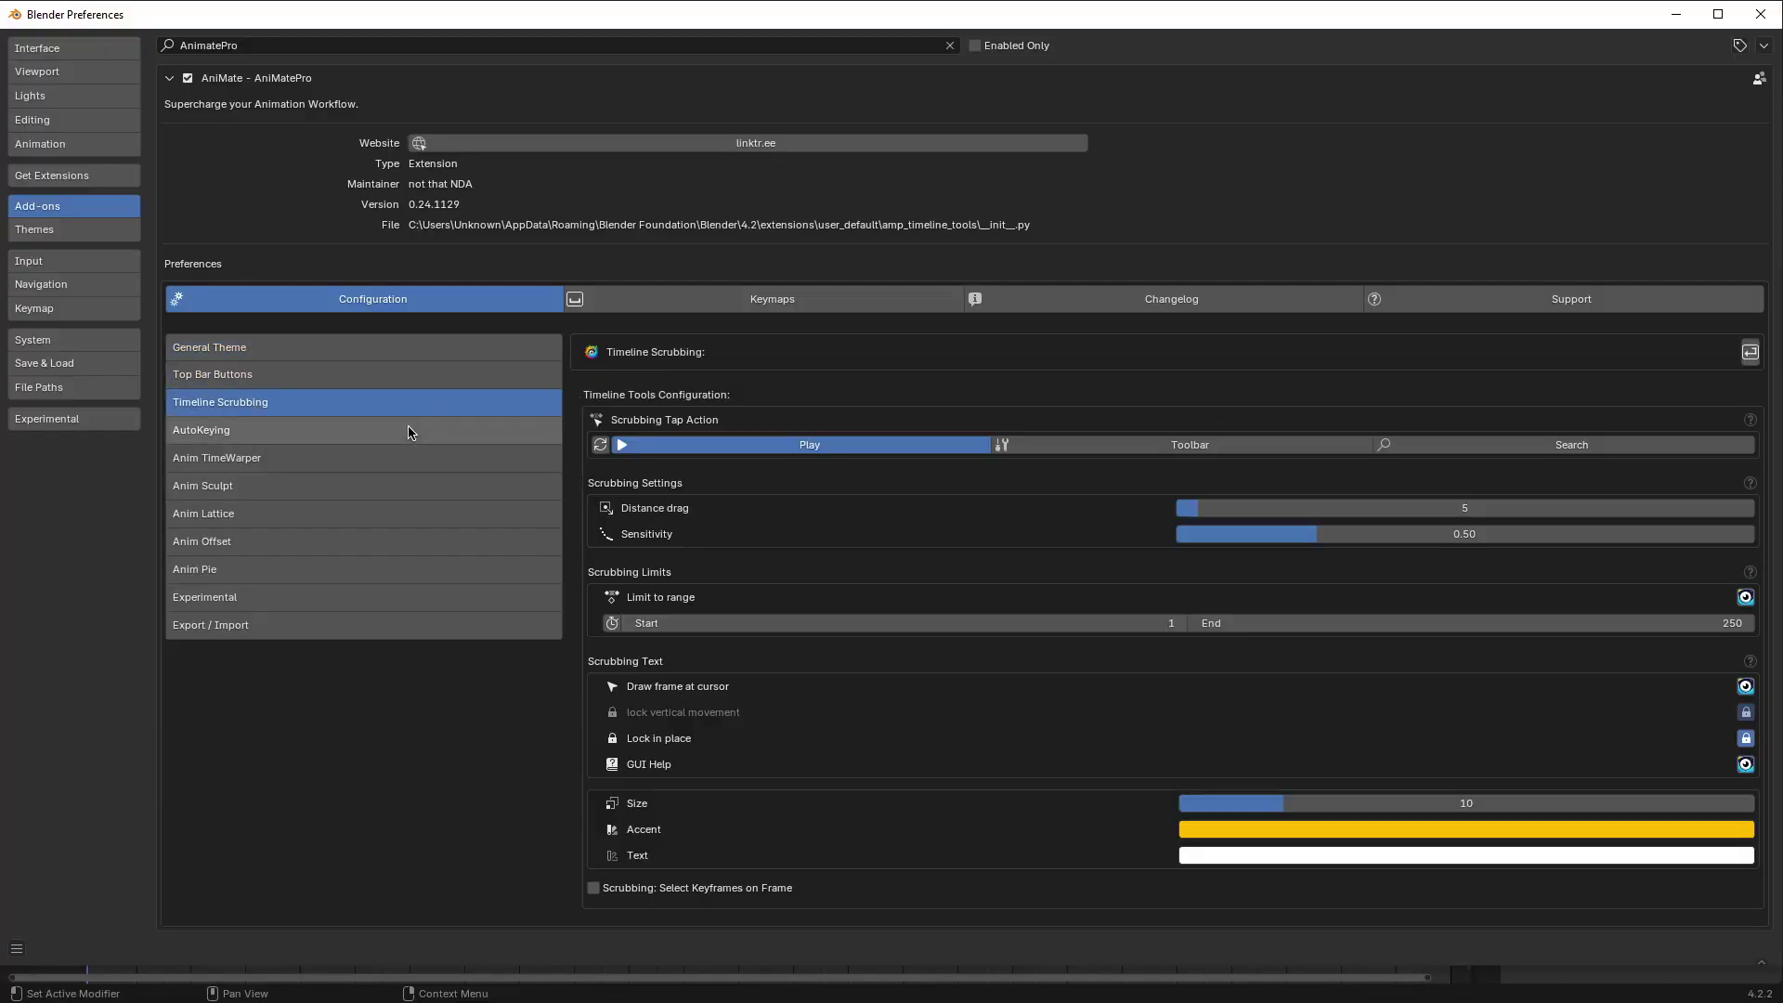
pyautogui.click(406, 458)
pyautogui.click(406, 485)
pyautogui.click(406, 541)
pyautogui.click(406, 569)
pyautogui.click(412, 598)
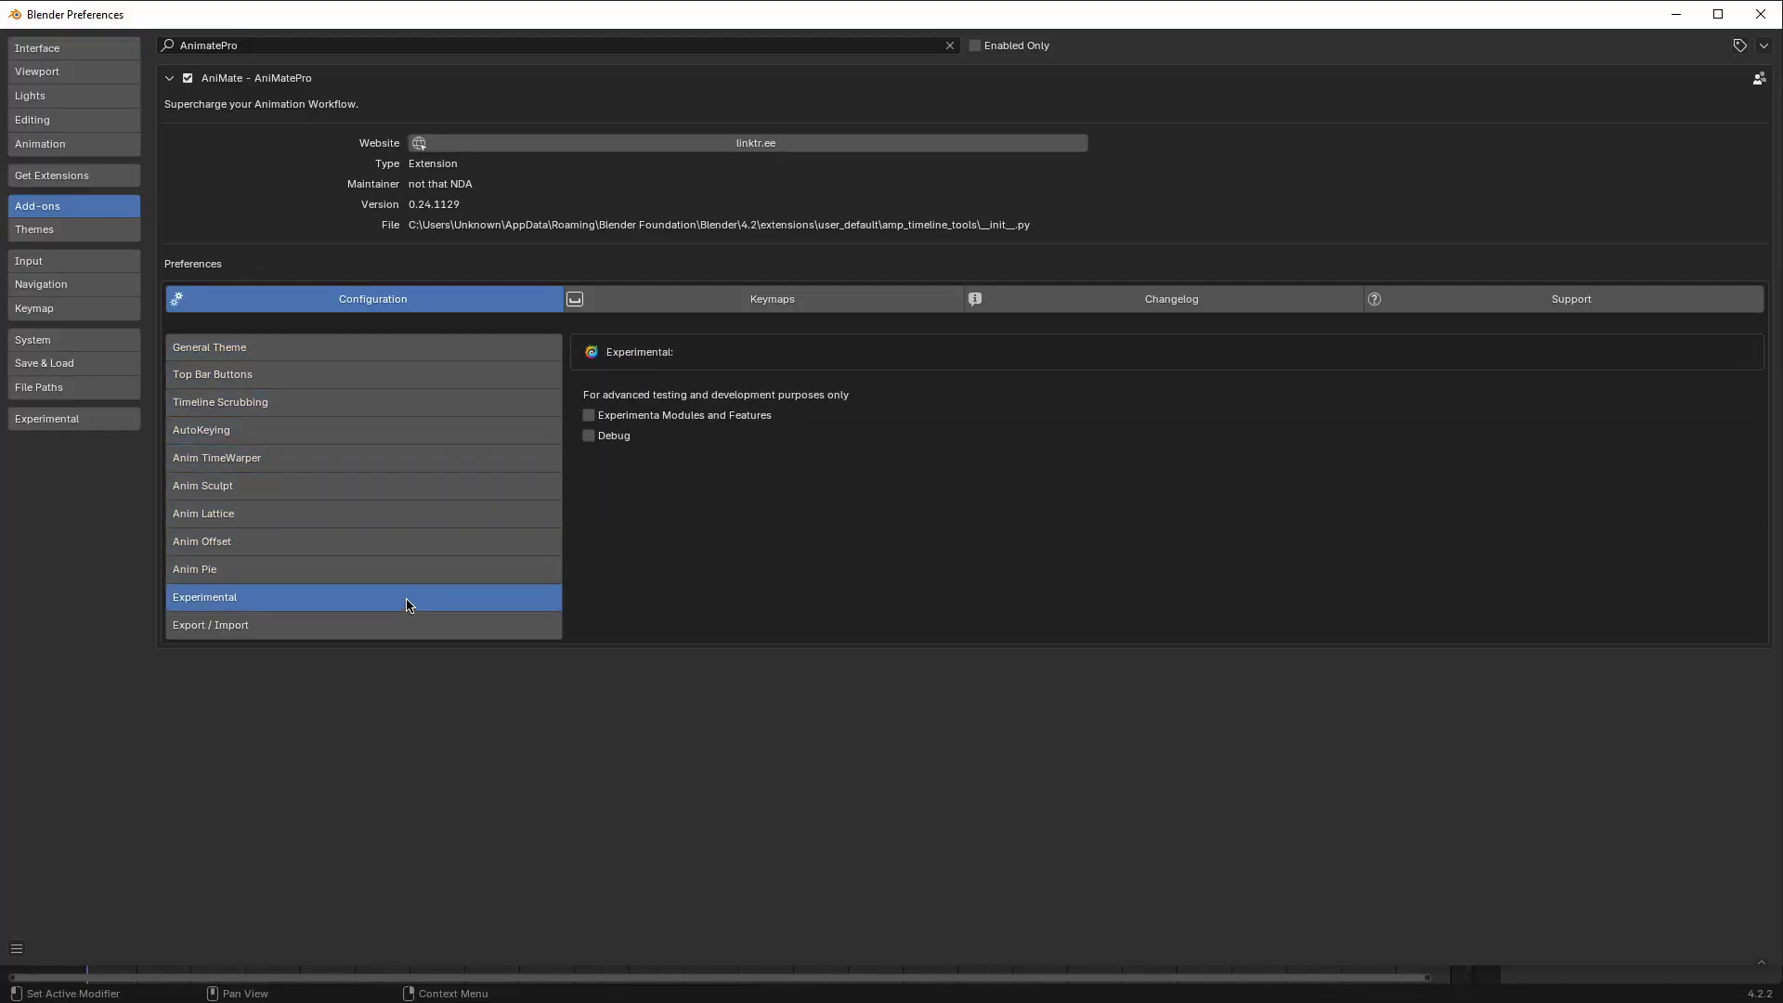
pyautogui.click(416, 625)
# Step: Look through the AniMatePro Keymaps for All, Scrubbing, AutoKeying, Anim TimeWarp, Anim Sculpt and Anim Lattice
pyautogui.click(772, 298)
pyautogui.click(469, 375)
pyautogui.click(467, 403)
pyautogui.click(463, 430)
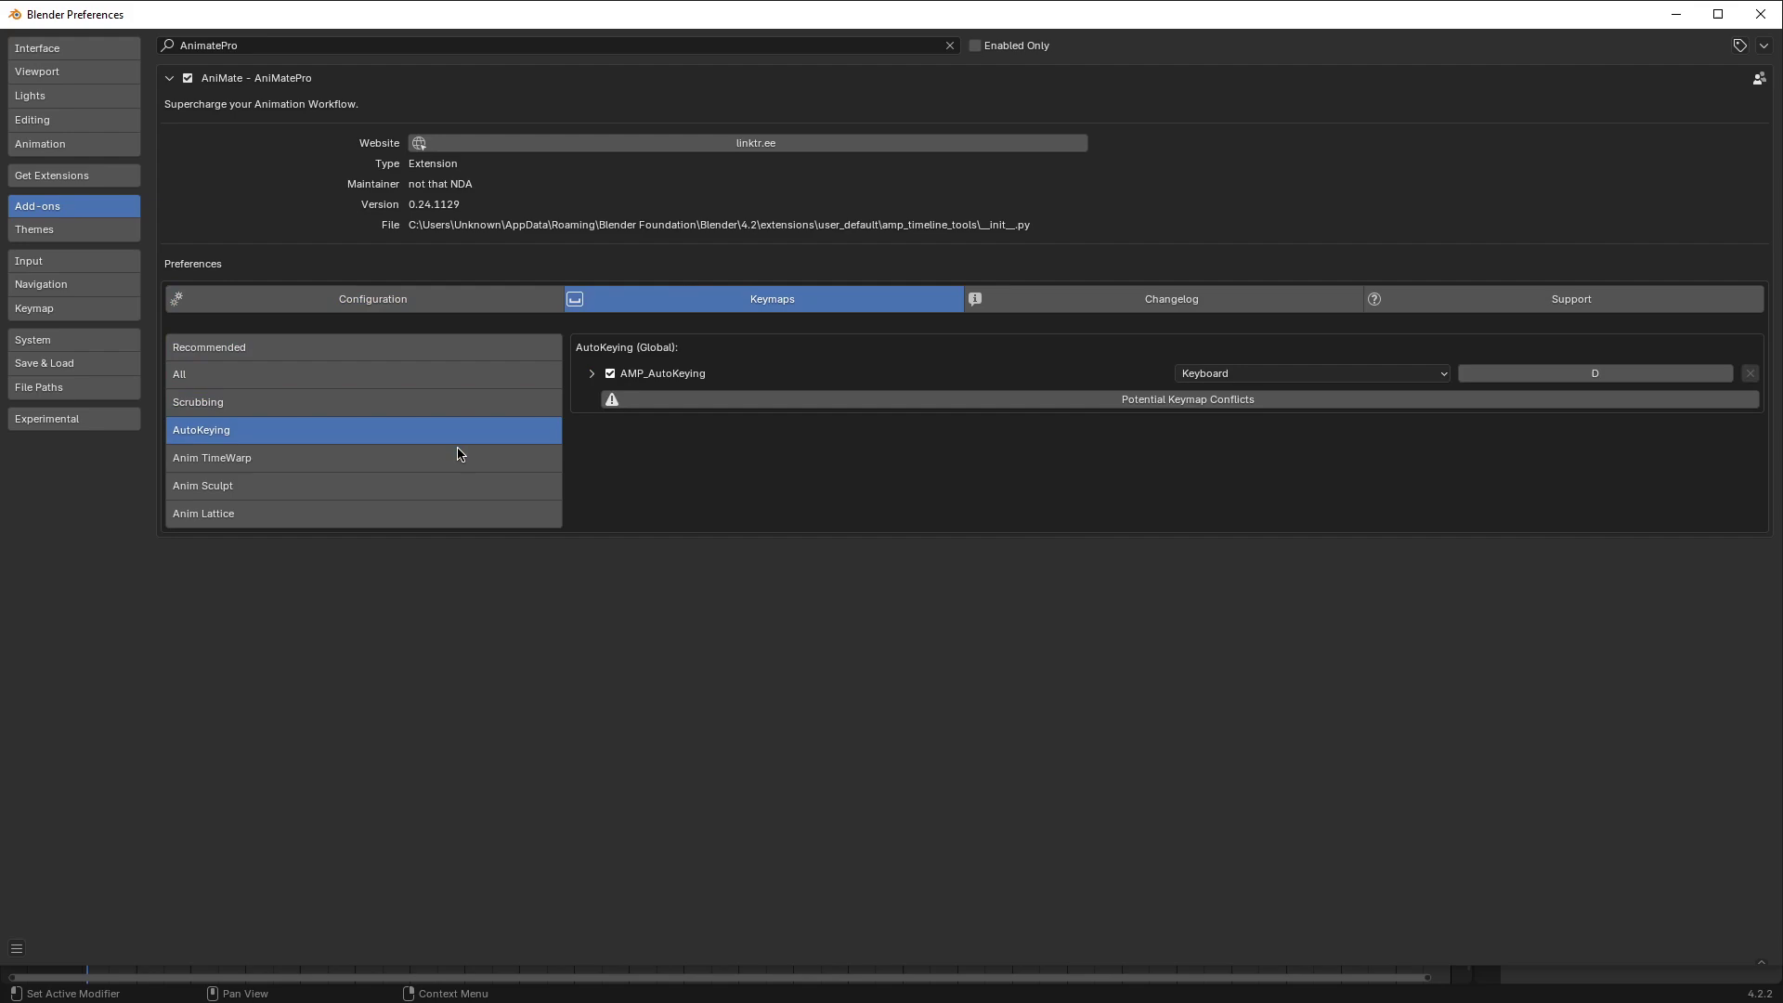
pyautogui.click(458, 457)
pyautogui.click(453, 486)
pyautogui.click(439, 516)
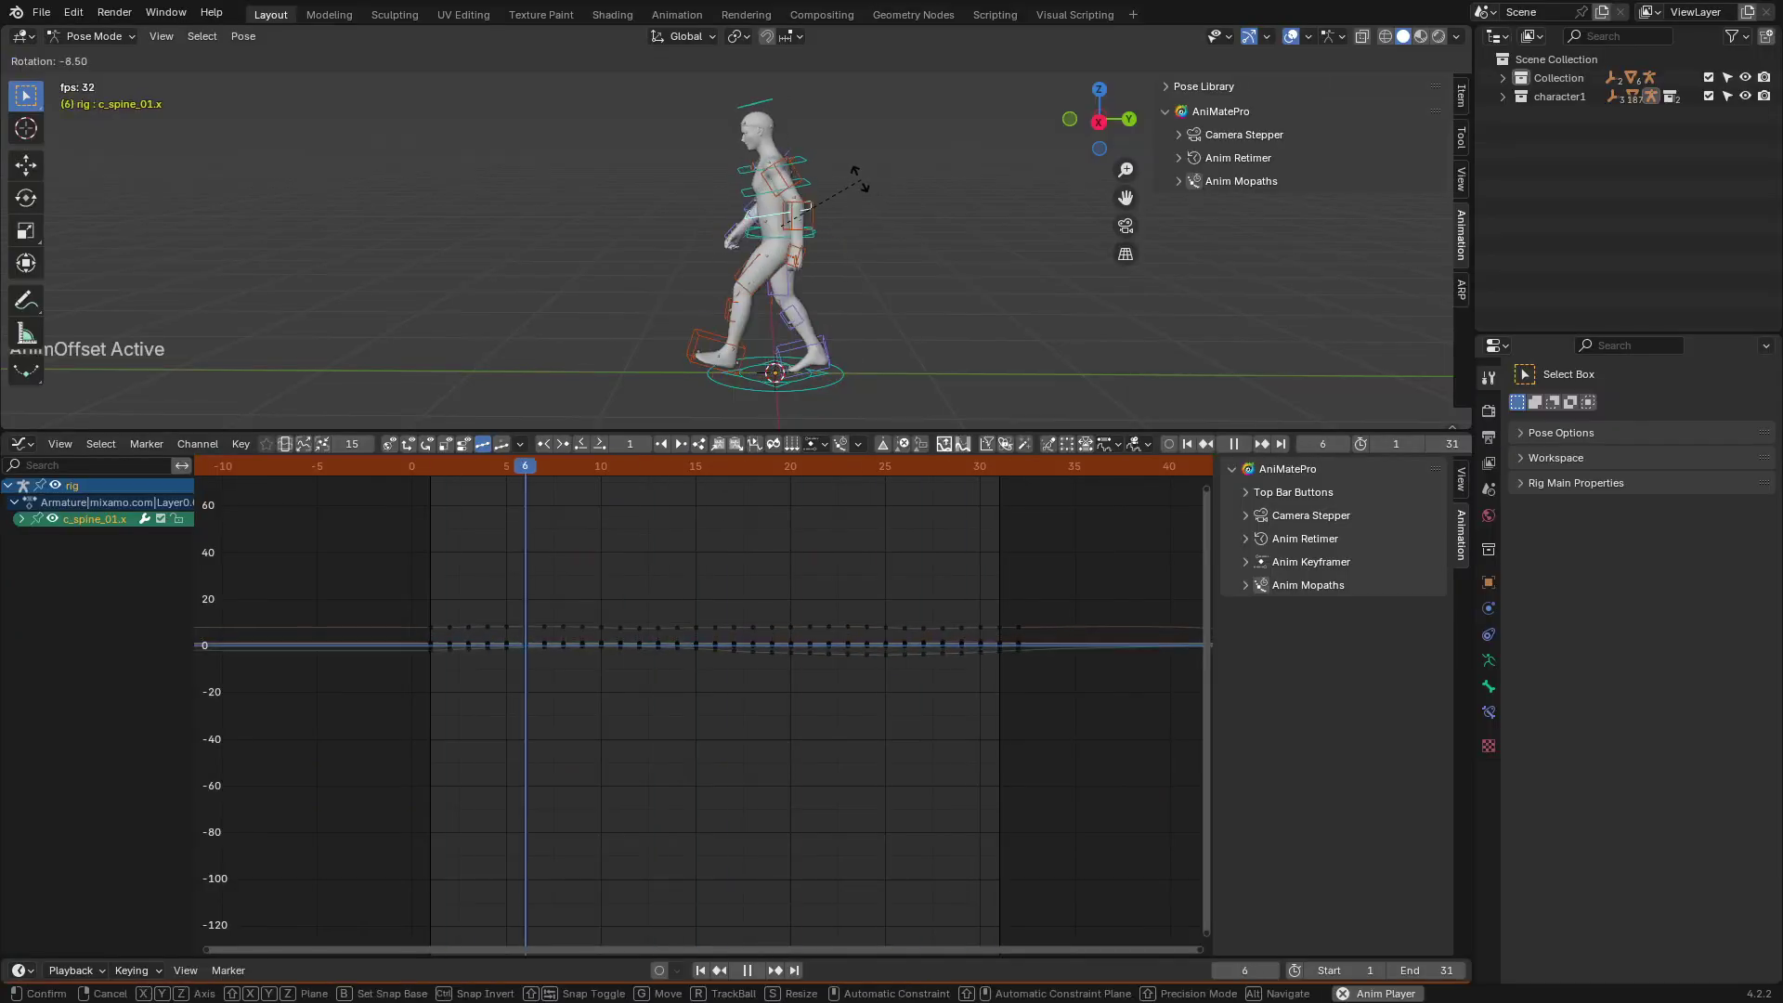
# Step: Bend the character's torso by rotating spine controls such as c_spine_03.x while AnimOffset is active
pyautogui.press('r')
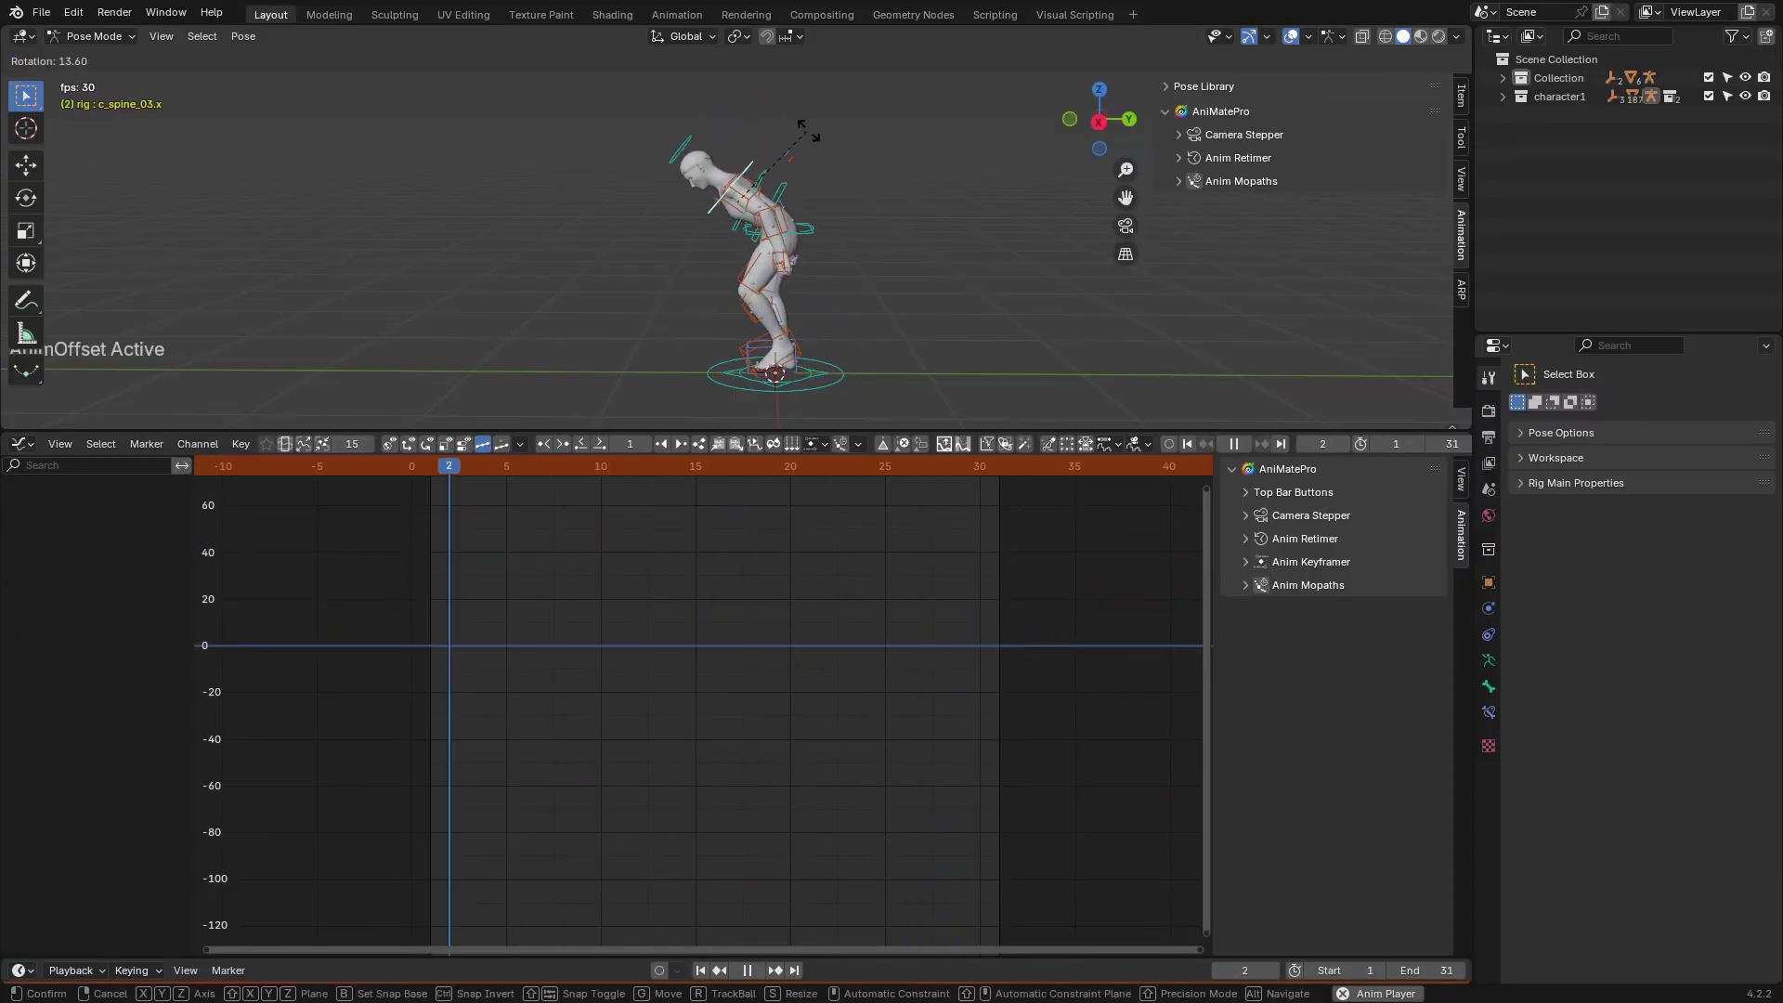
pyautogui.click(1039, 167)
pyautogui.scroll(3, 911, 187)
pyautogui.click(800, 224)
pyautogui.press('r')
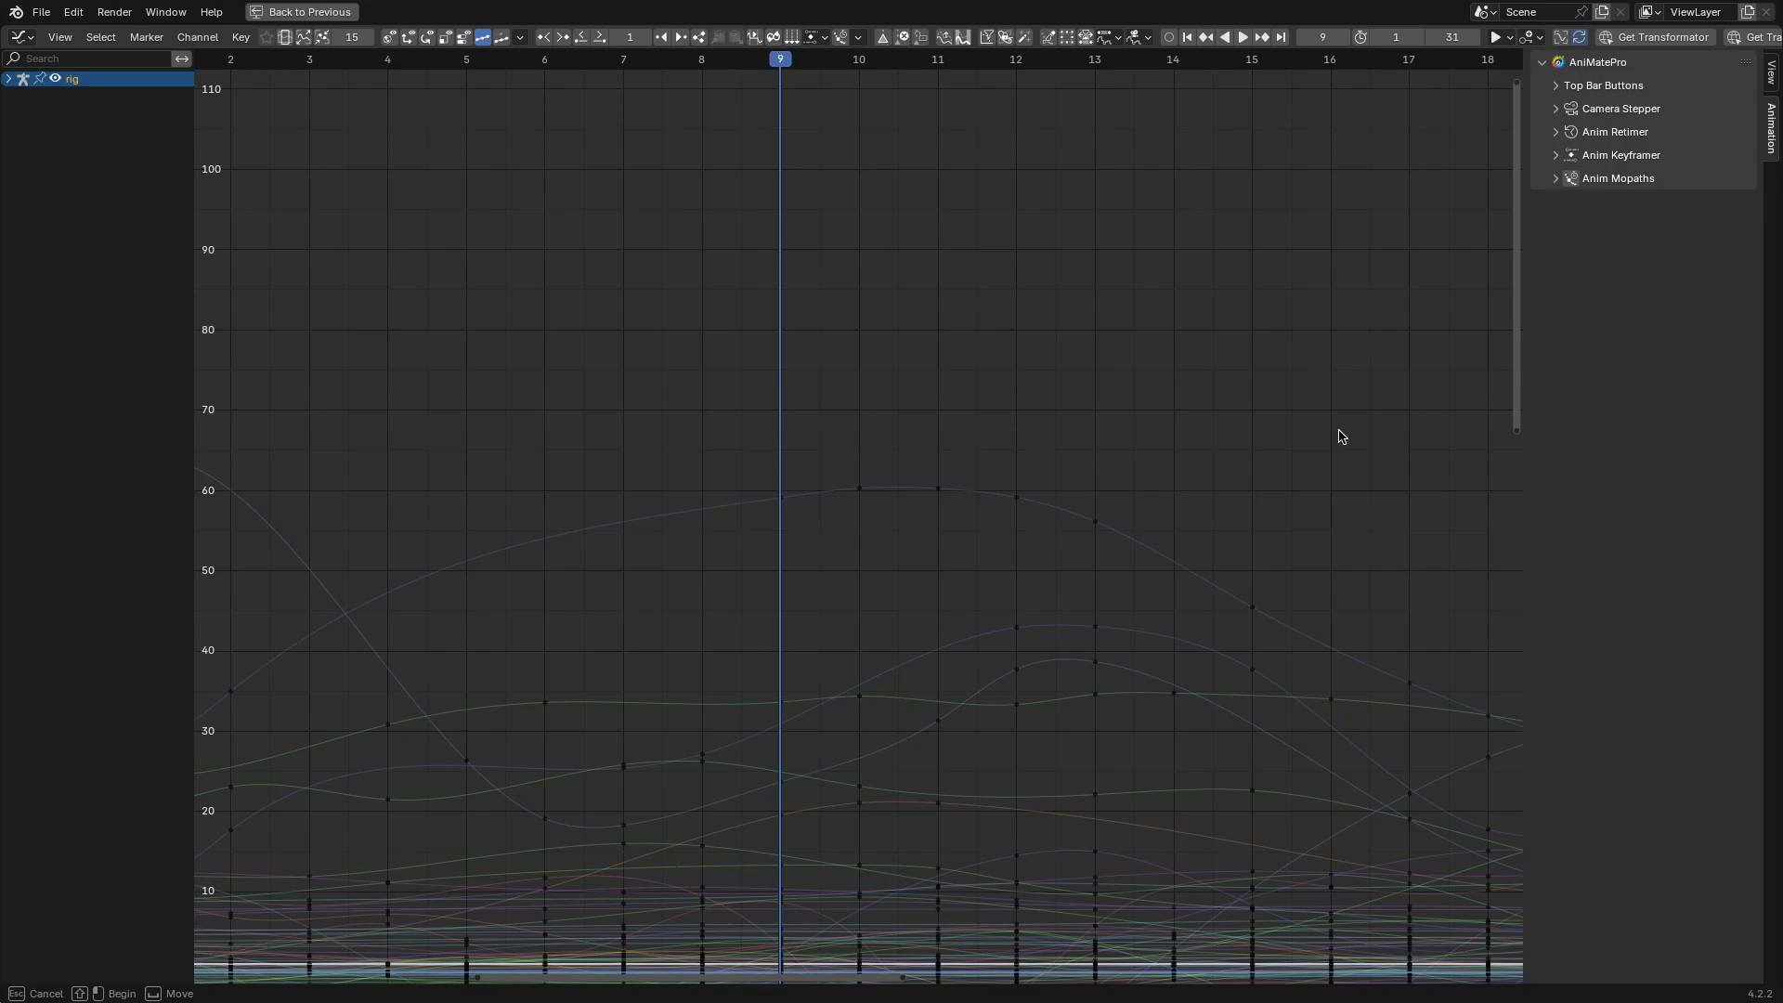
# Step: Box-select the rig's keyframes around frames 5 to 16 and 48 to 76 and apply the keyframe tools to them
pyautogui.moveTo(1346, 414); pyautogui.dragTo(483, 664)
pyautogui.click(605, 43)
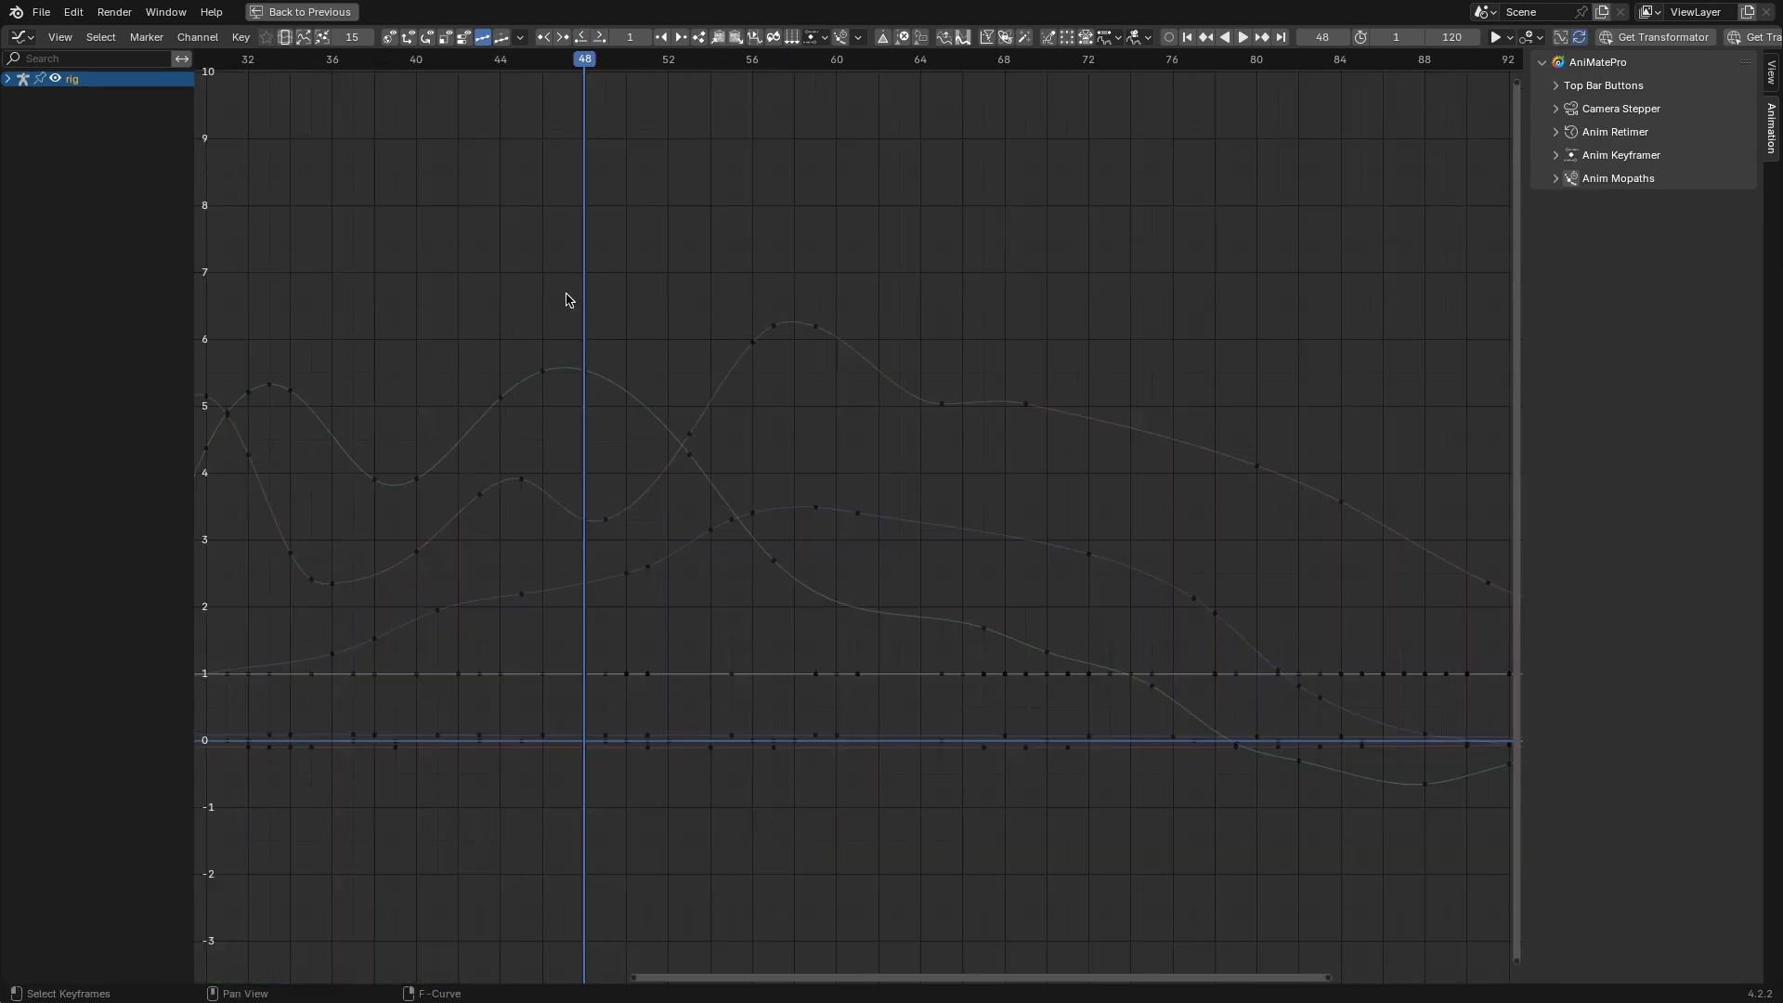
pyautogui.moveTo(571, 285); pyautogui.dragTo(1165, 808)
pyautogui.click(736, 44)
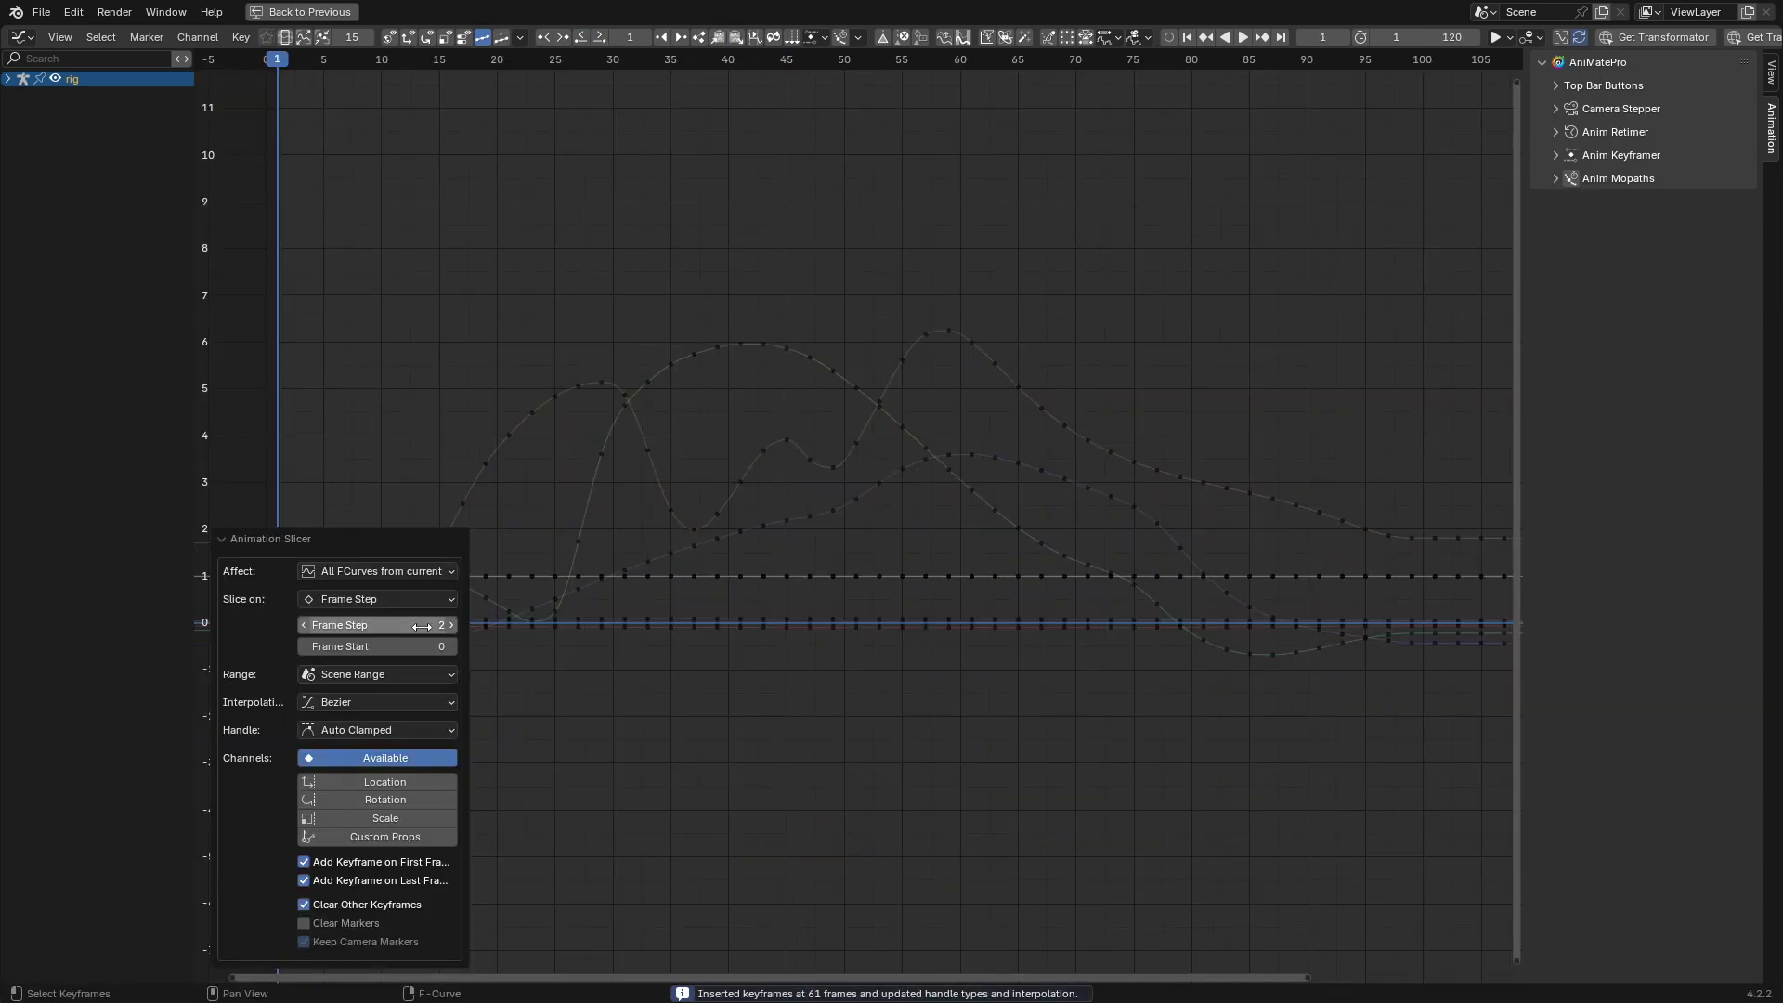
# Step: Increase the Animation Slicer's Frame Step for the rig's curves across the scene range
pyautogui.moveTo(376, 624); pyautogui.dragTo(506, 624)
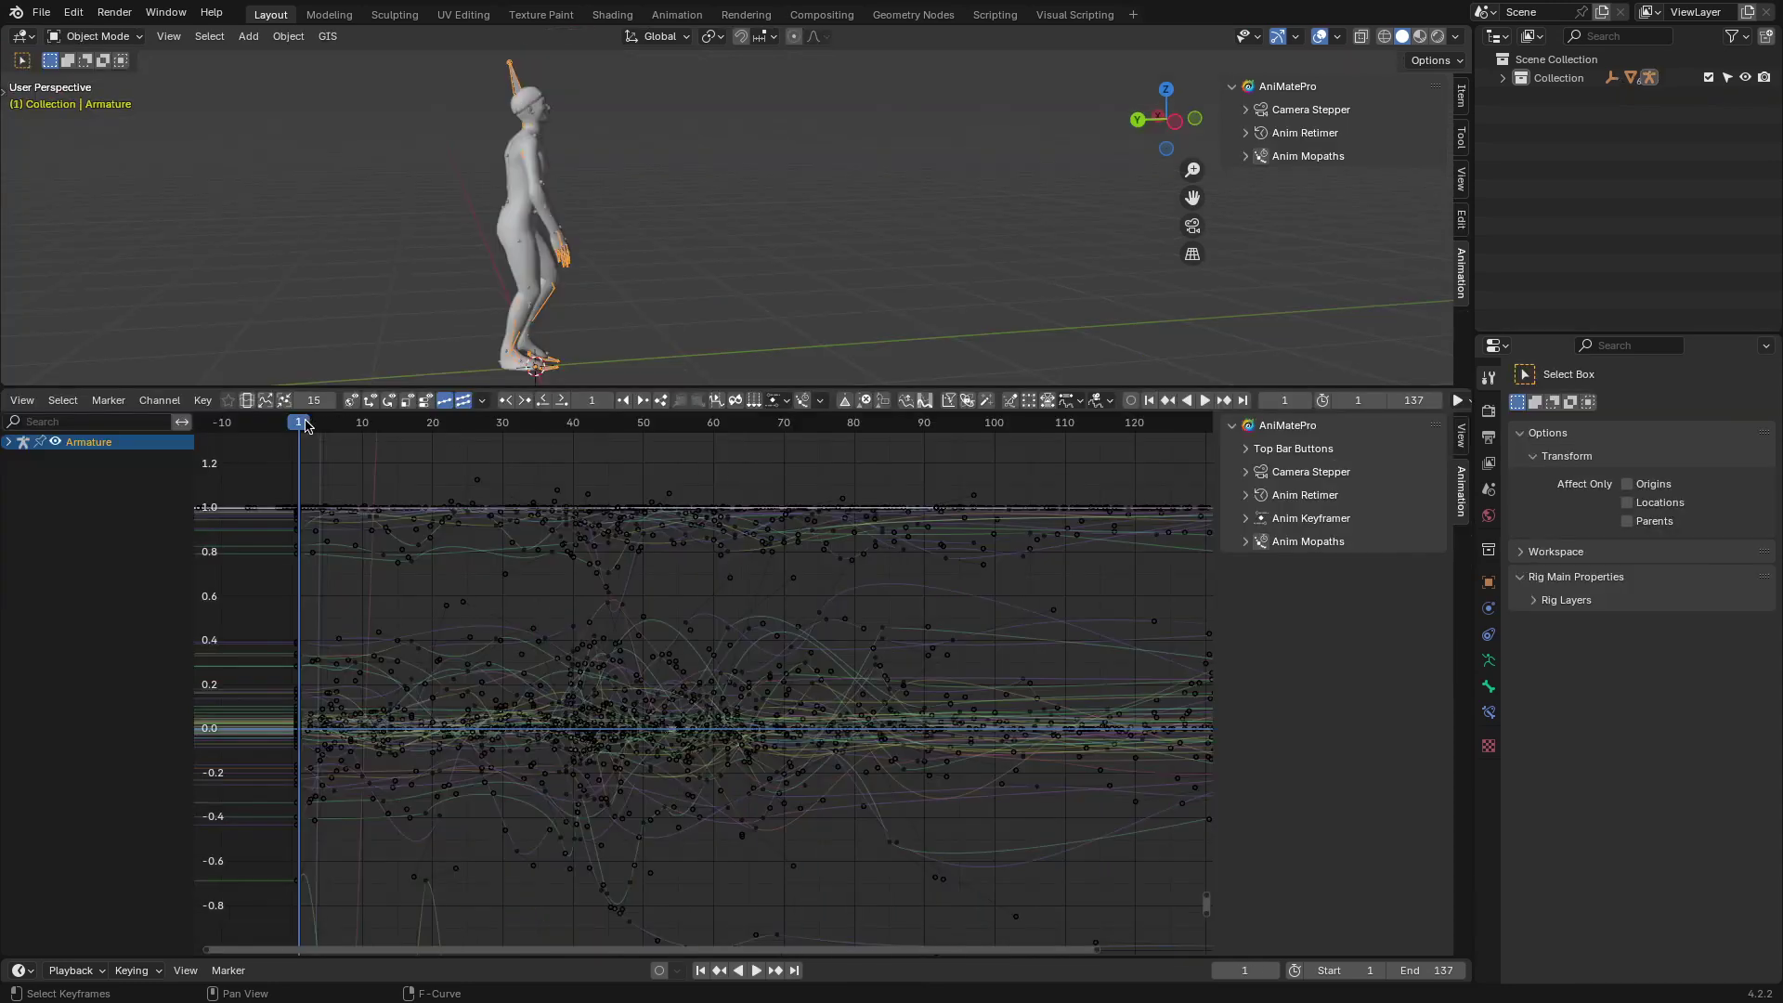
# Step: Scrub the armature's timeline from frame 1 to 66, across the remaining frames, and by keyframes
pyautogui.moveTo(306, 426); pyautogui.dragTo(726, 515)
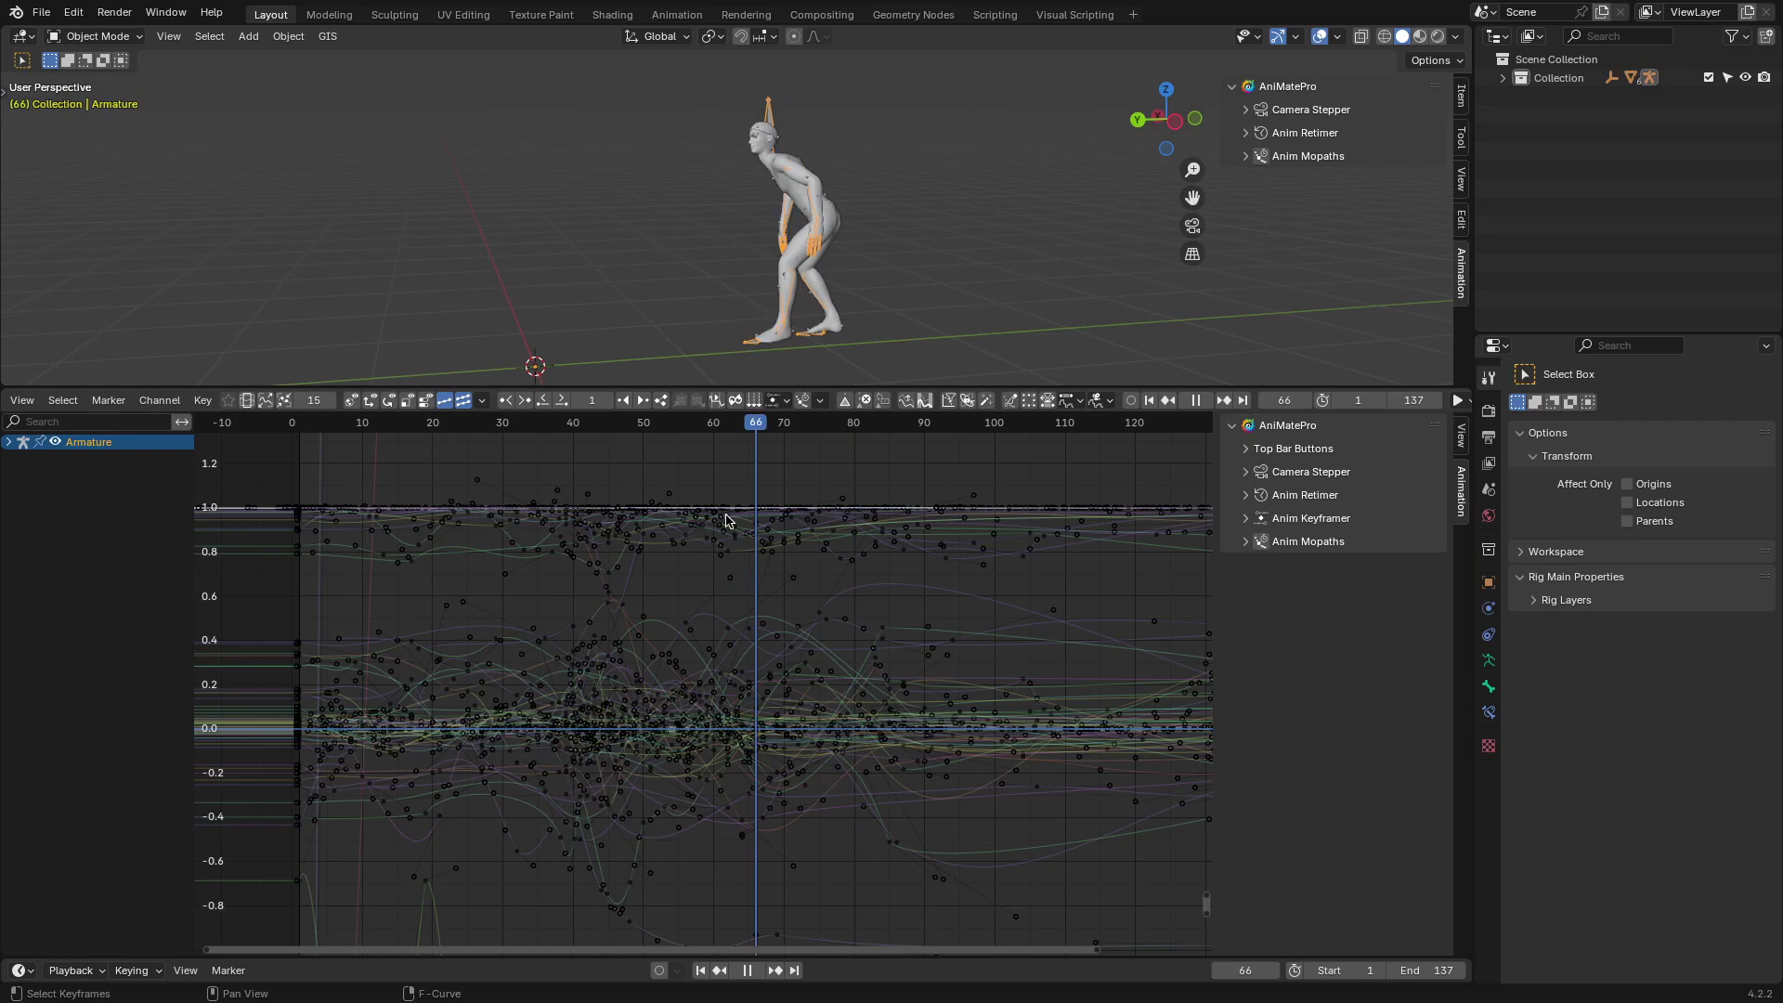
pyautogui.press('space')
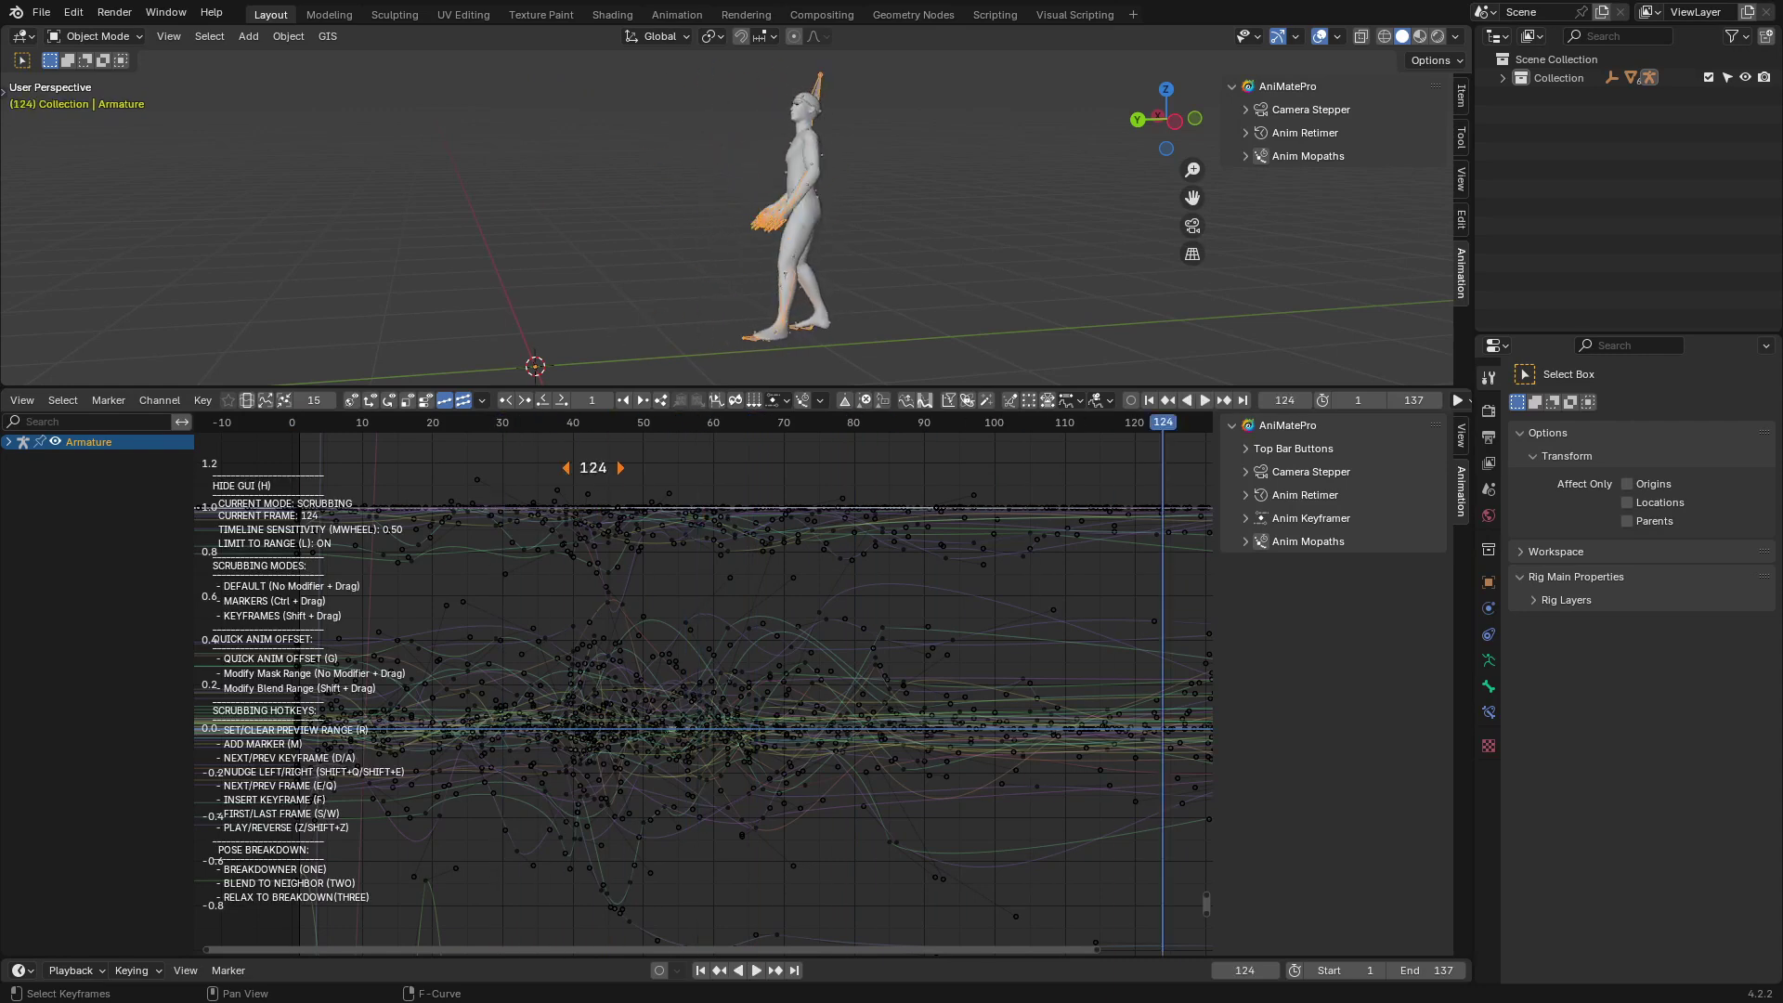
pyautogui.press('shift')
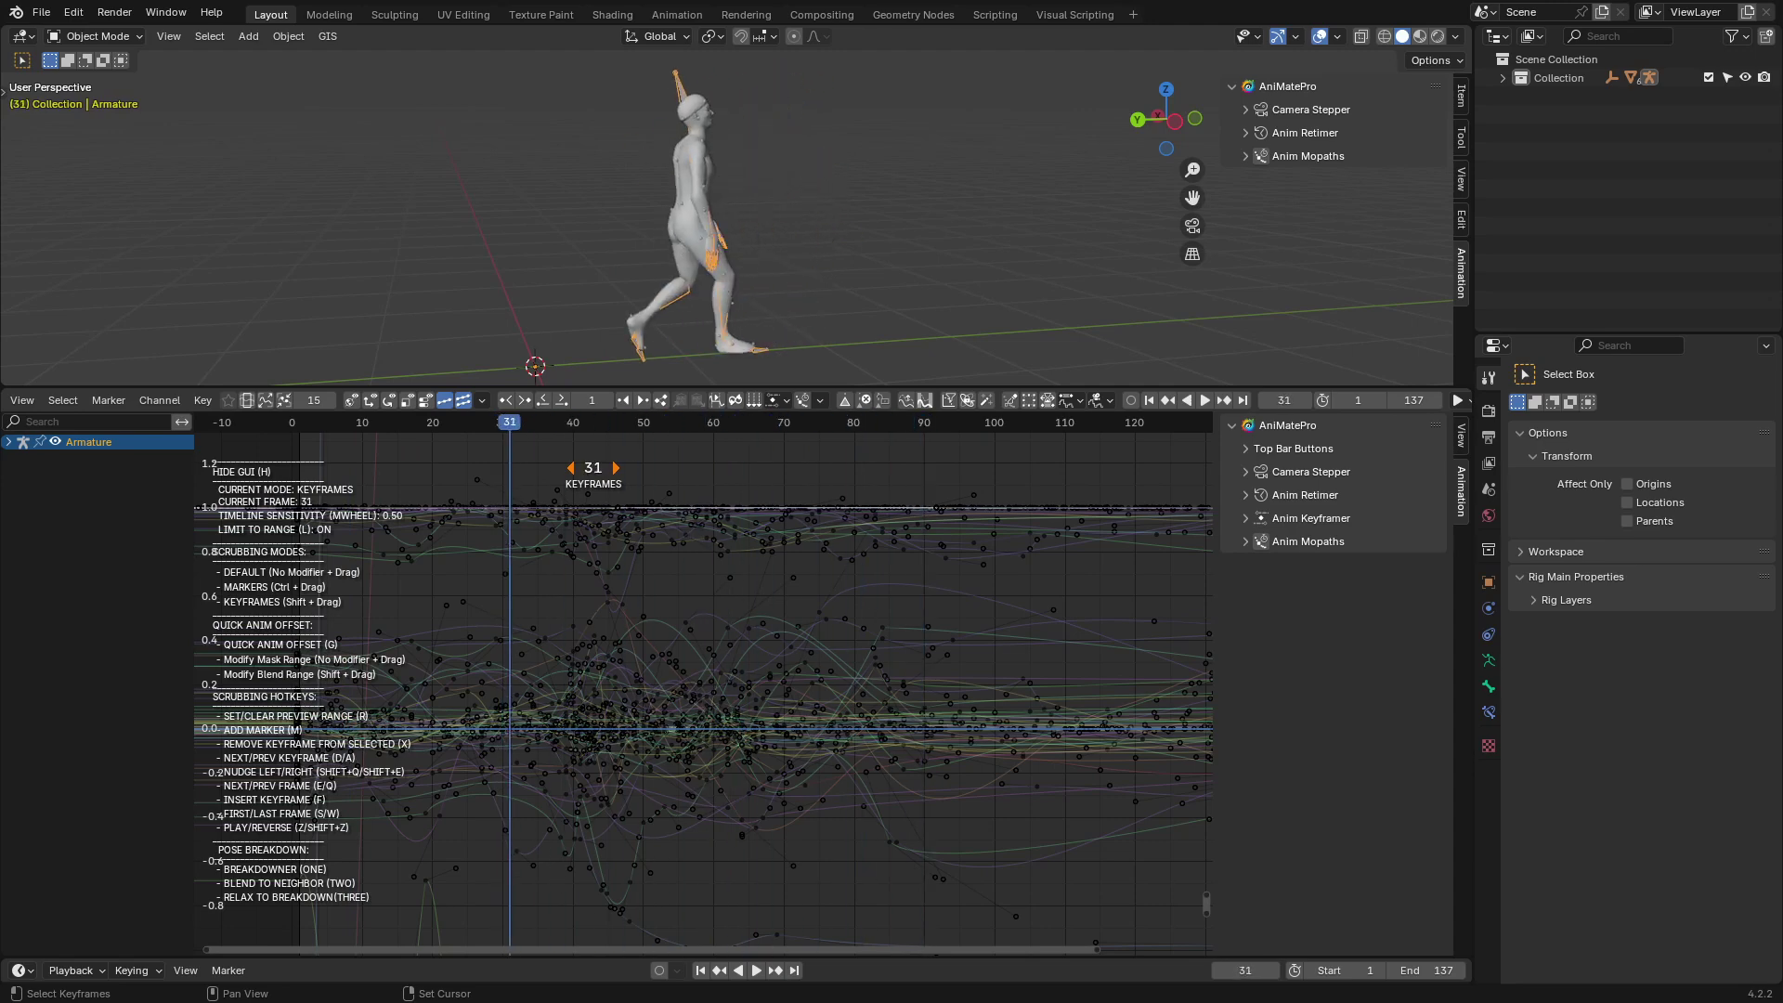
# Step: Play the armature's animation forward and in reverse from within timeline scrubbing, and stop it
pyautogui.press('space')
pyautogui.press('z')
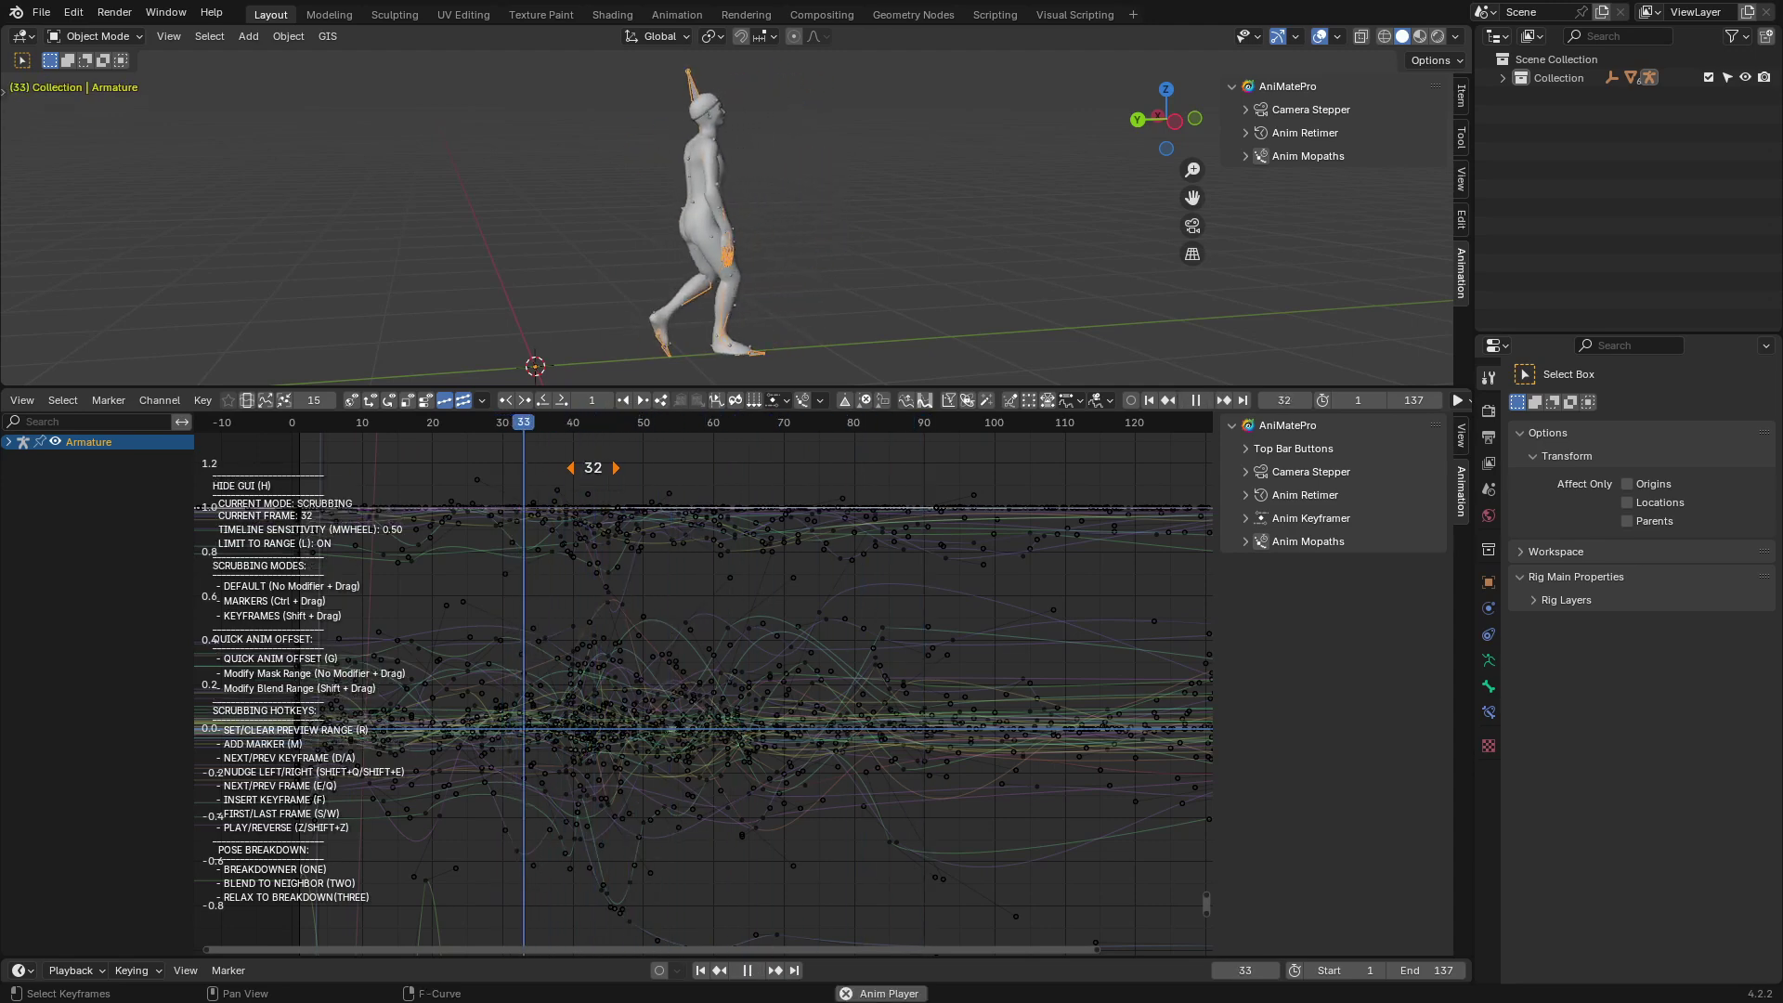
pyautogui.hotkey('shift', 'z')
pyautogui.press('z')
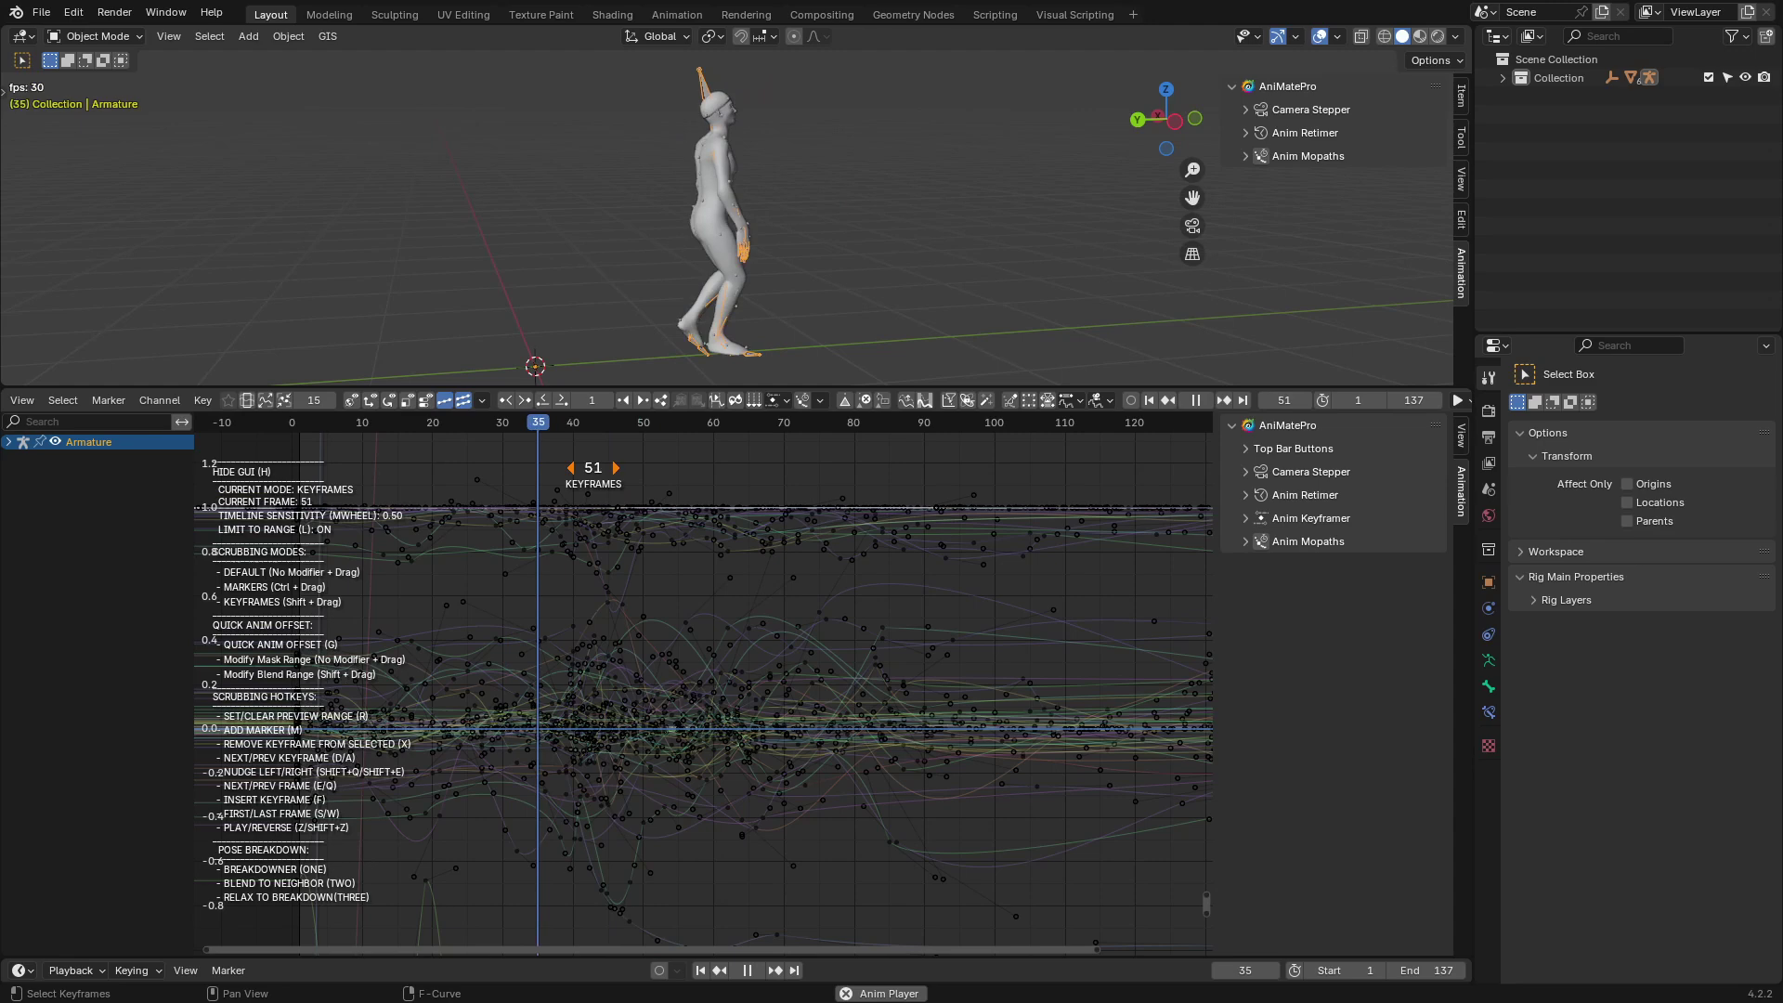
pyautogui.press('z')
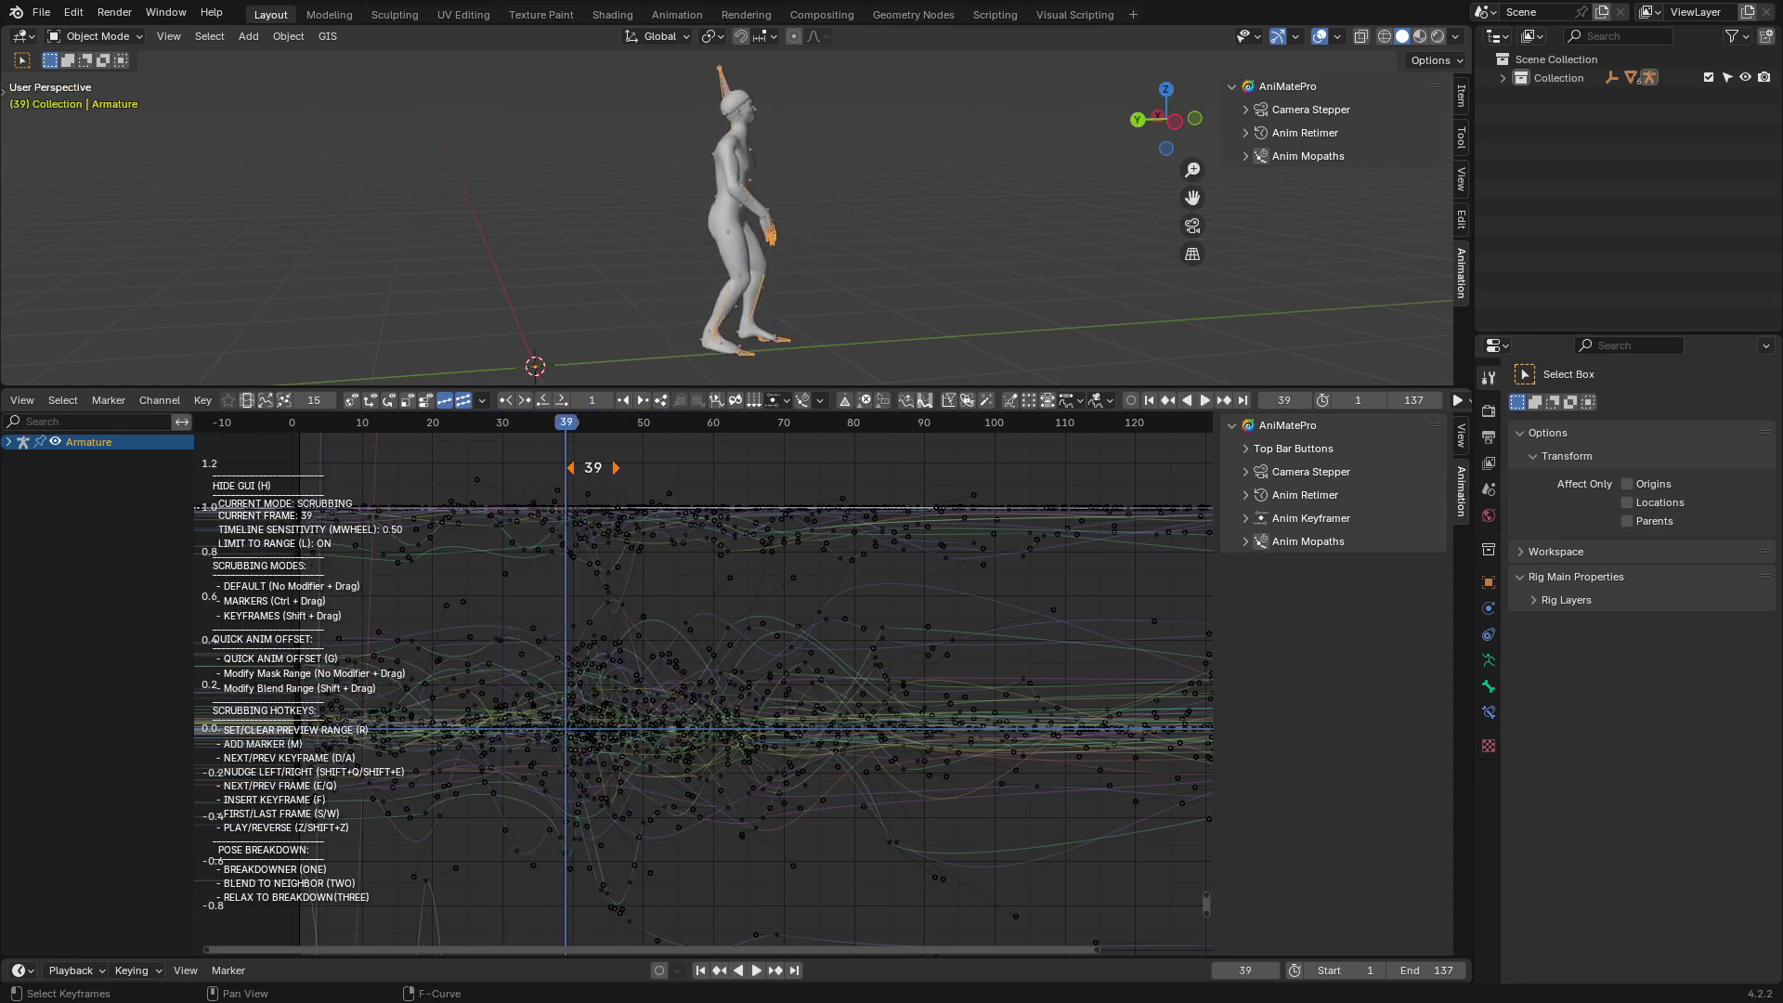
# Step: Add timeline markers at frames 34, 62, 100 and 124 while scrubbing
pyautogui.press('space')
pyautogui.press('shift')
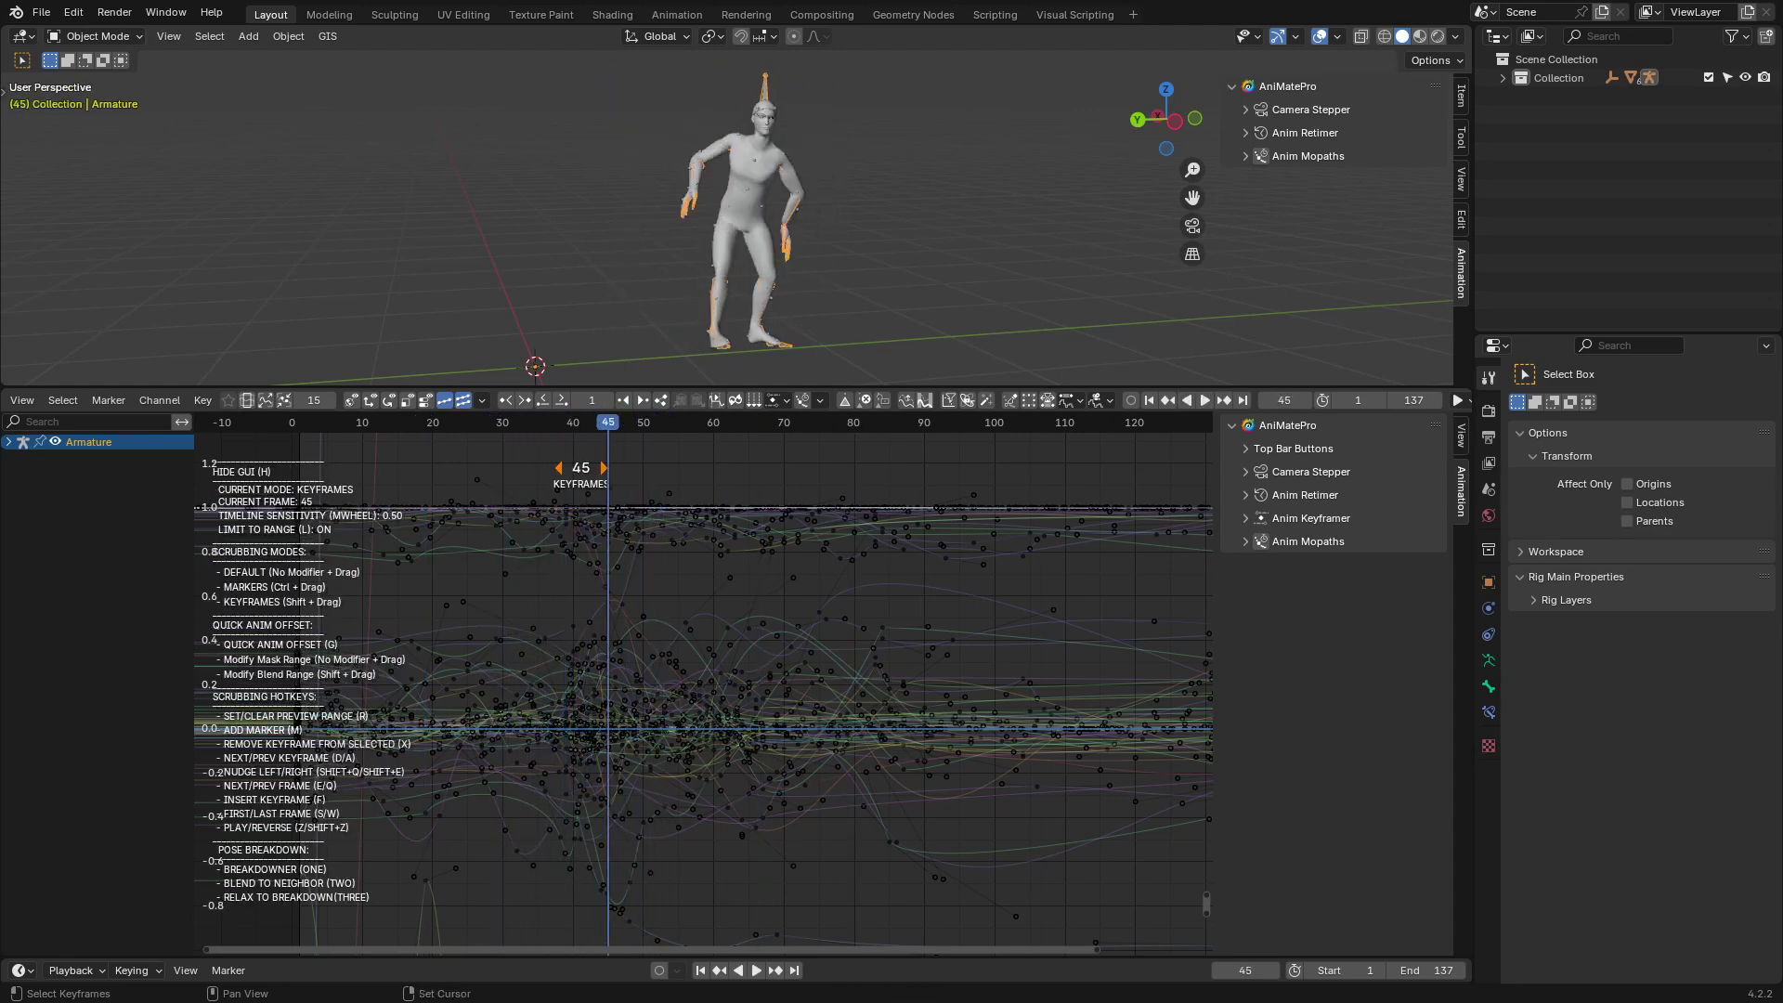
pyautogui.press('m')
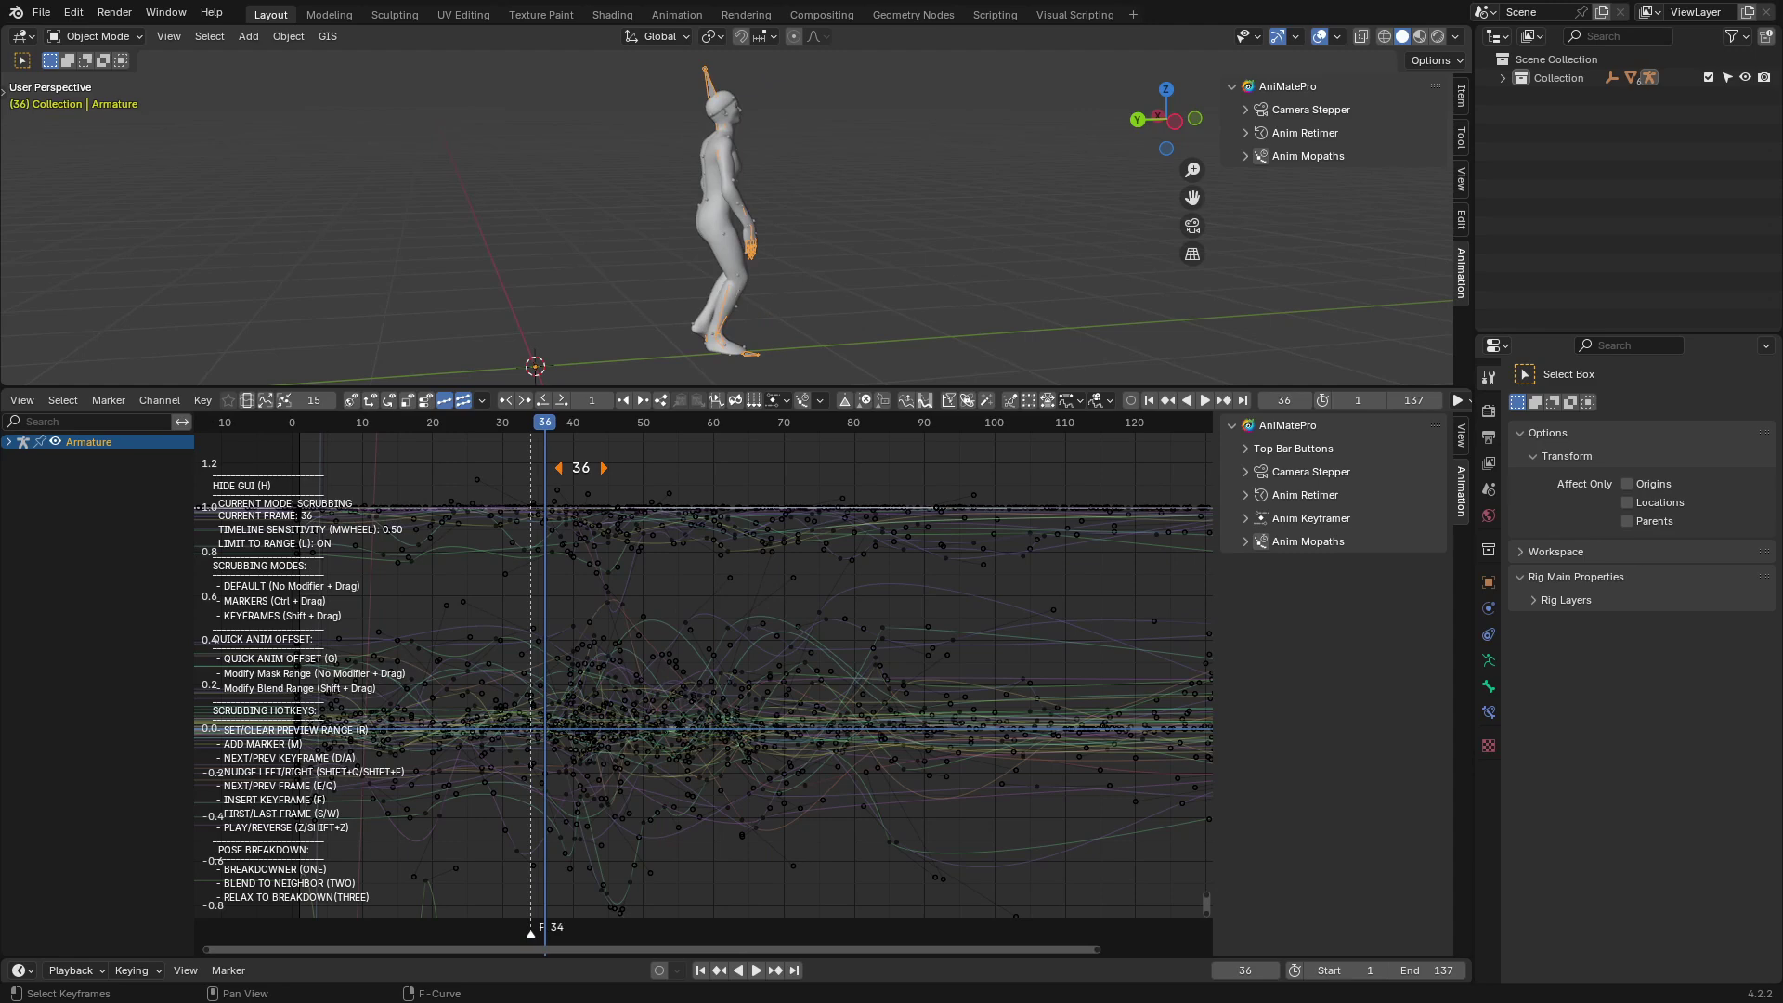
pyautogui.press('shift')
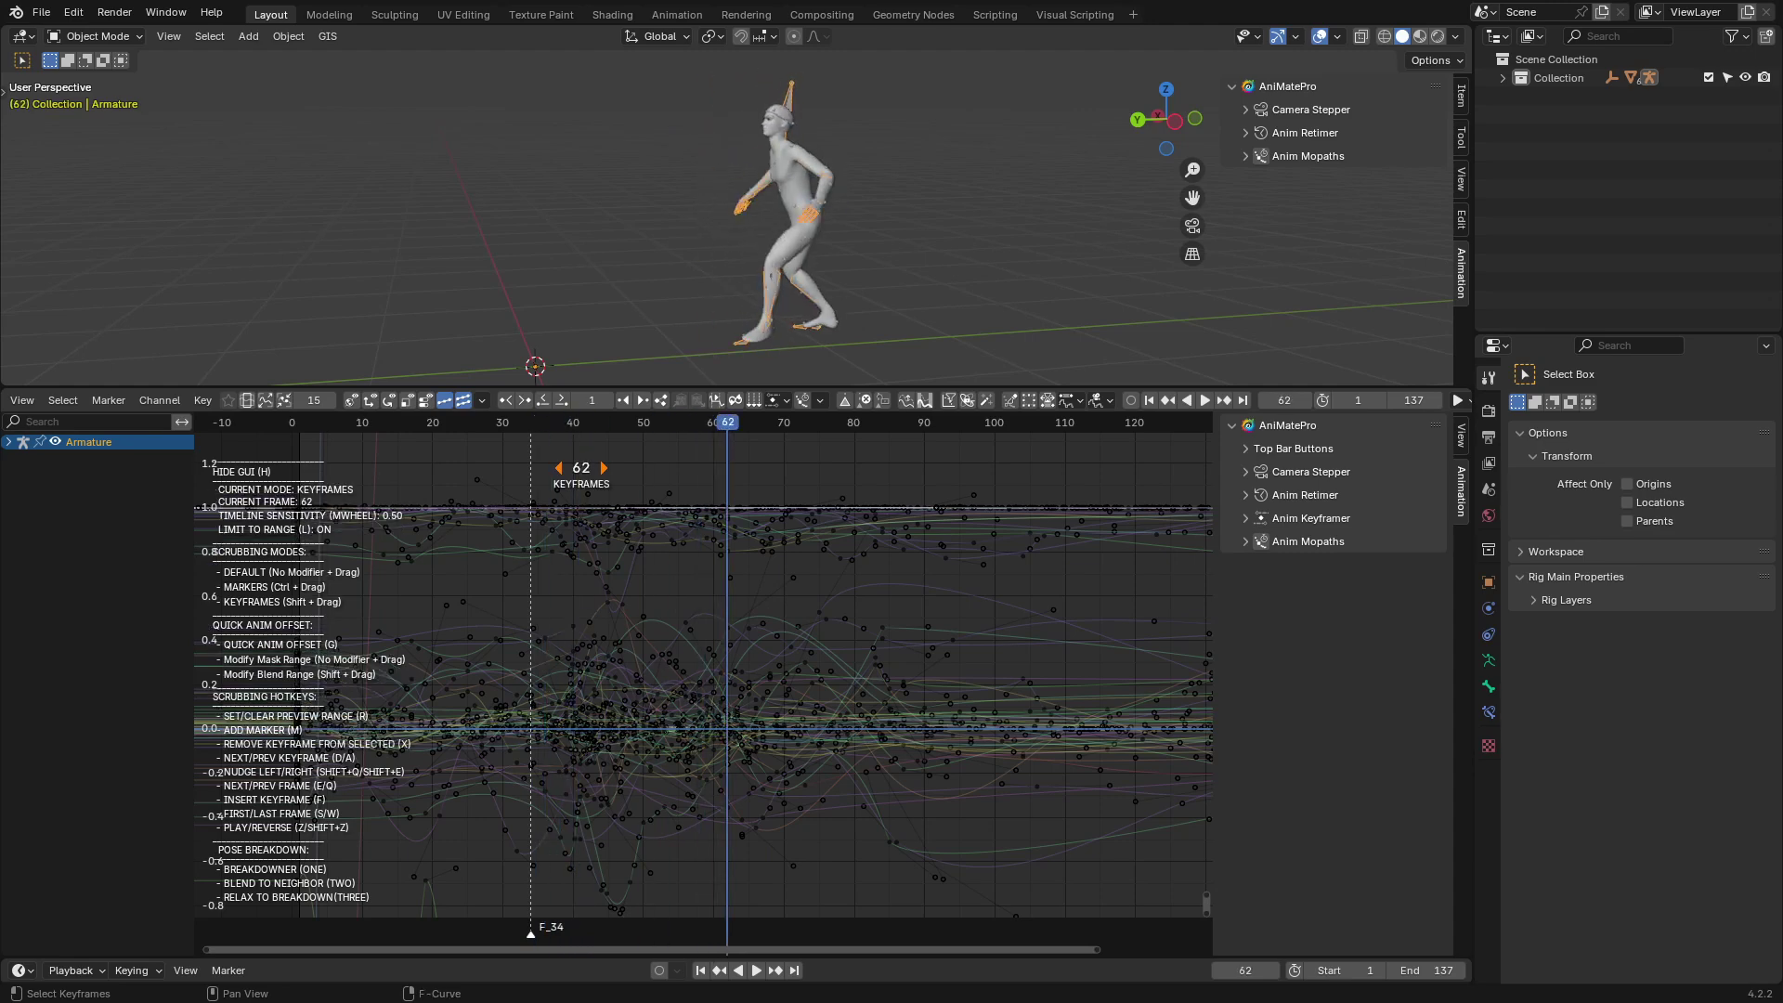
pyautogui.press('m')
pyautogui.press('shift')
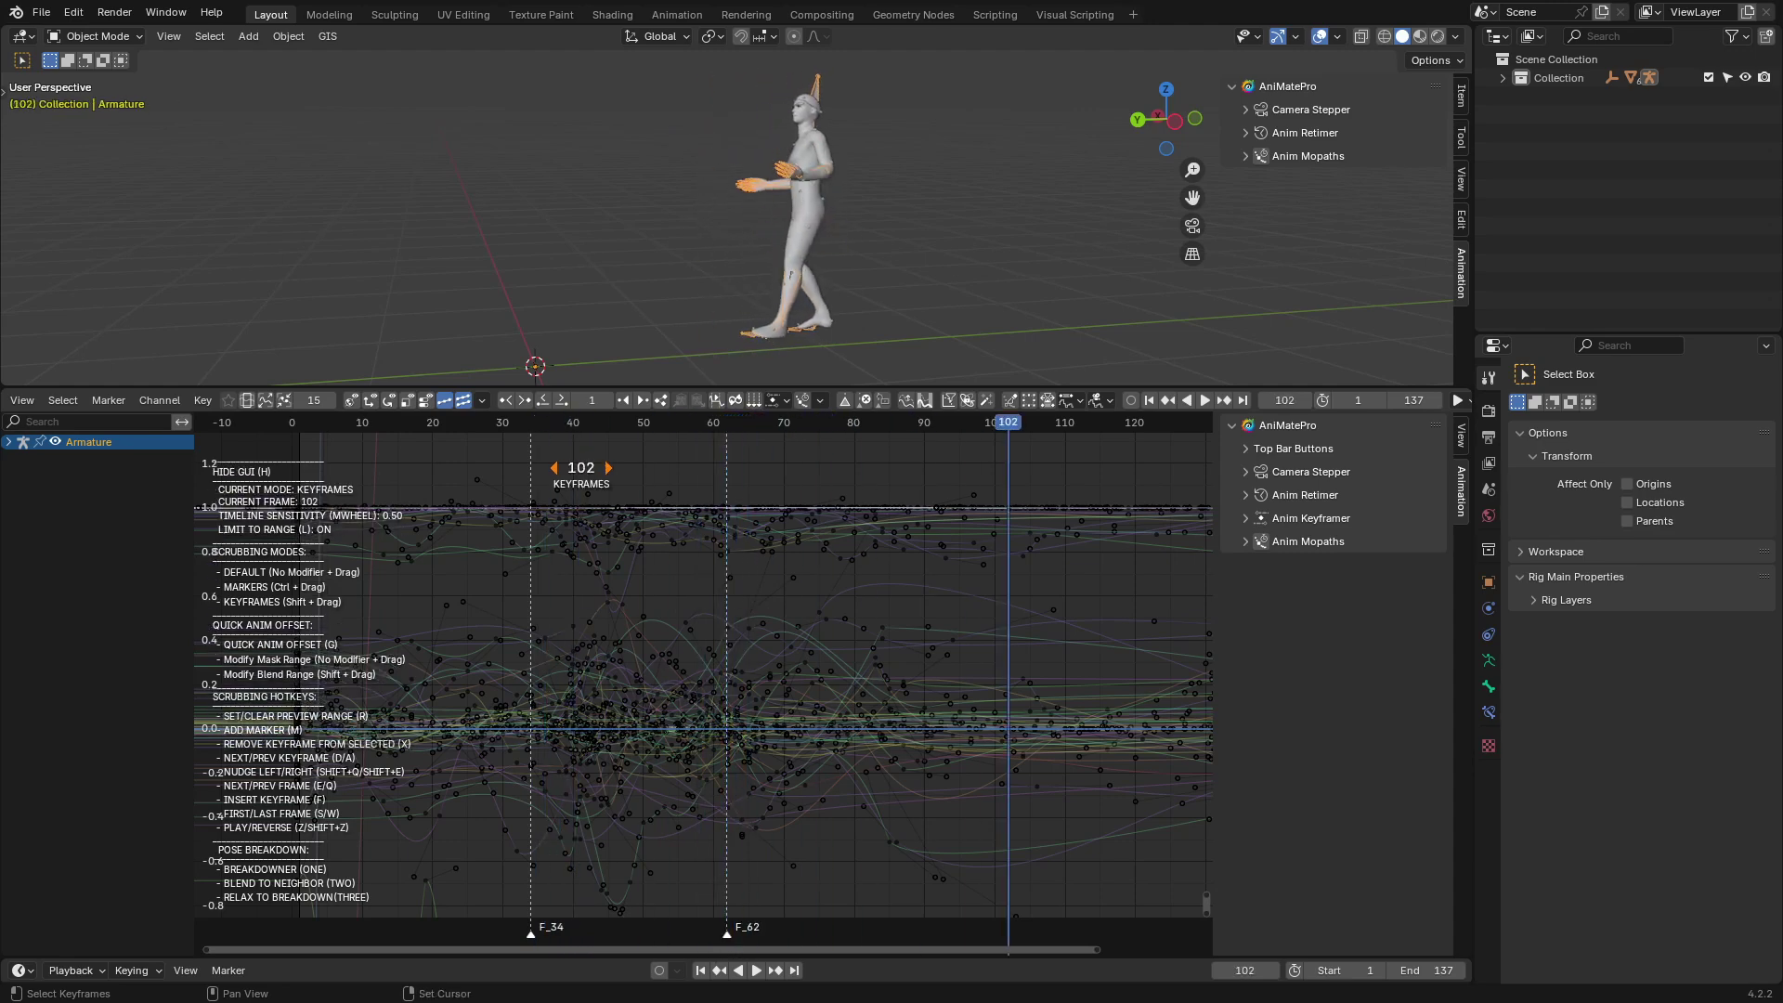
pyautogui.press('m')
pyautogui.press('shift')
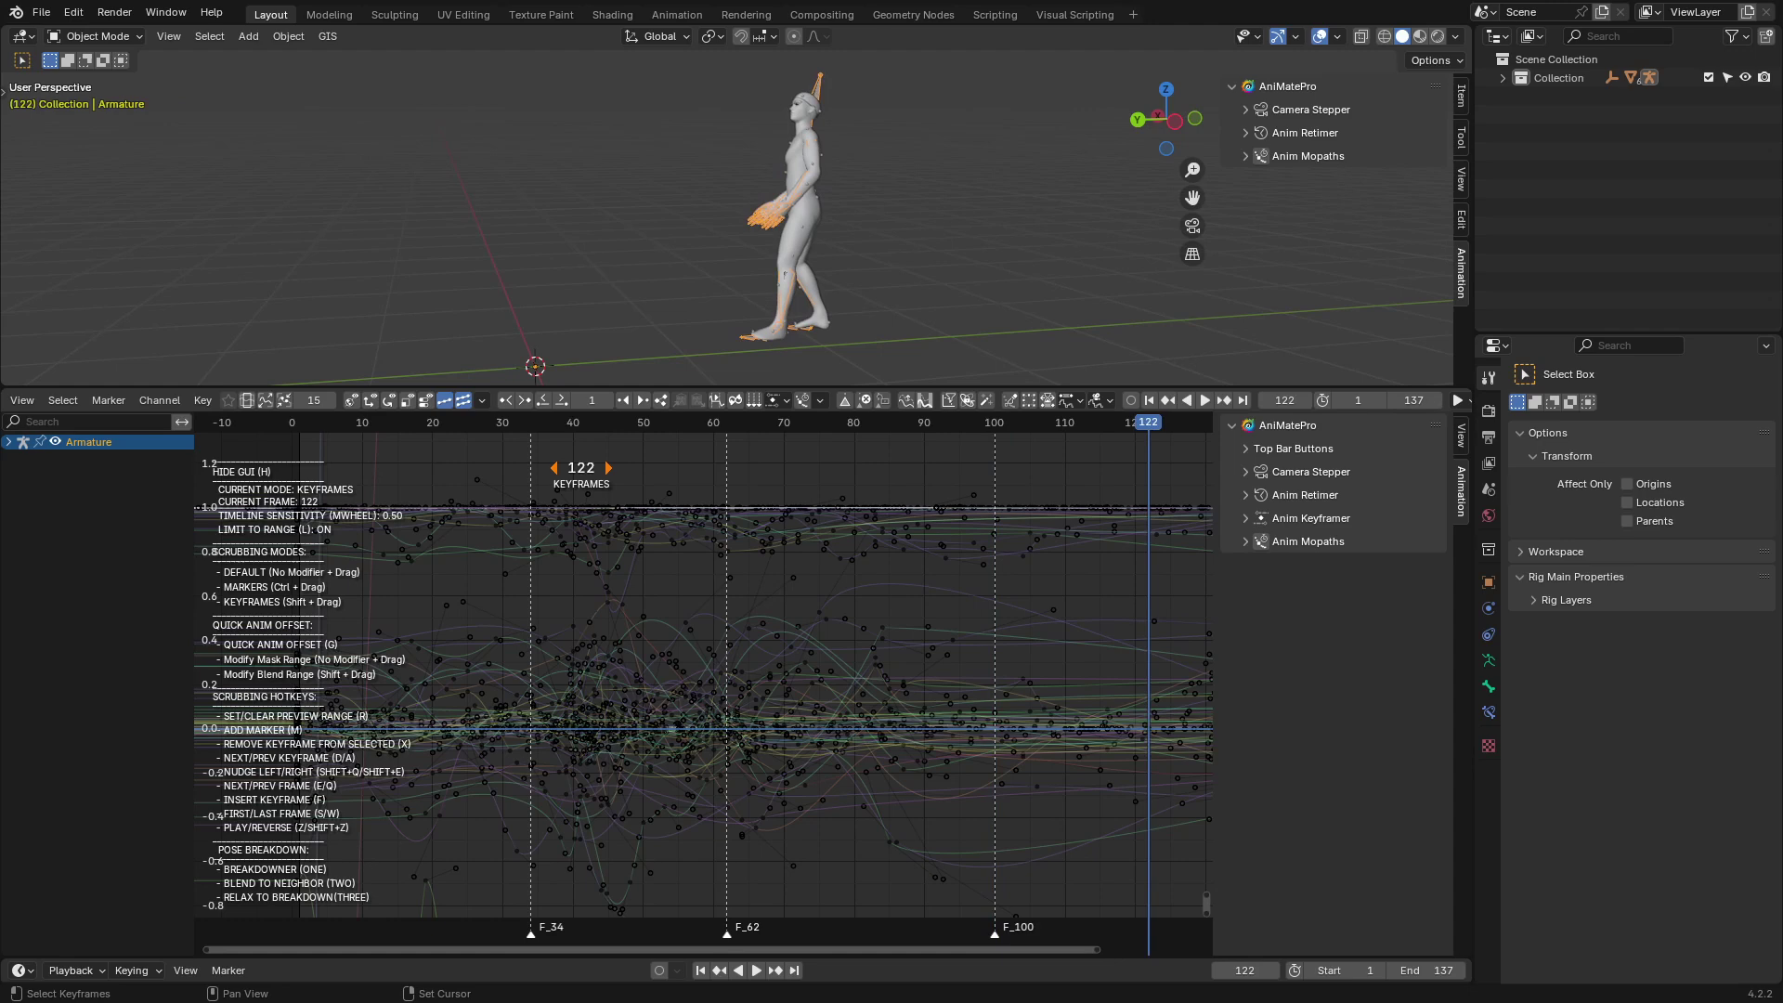
pyautogui.press('ctrl')
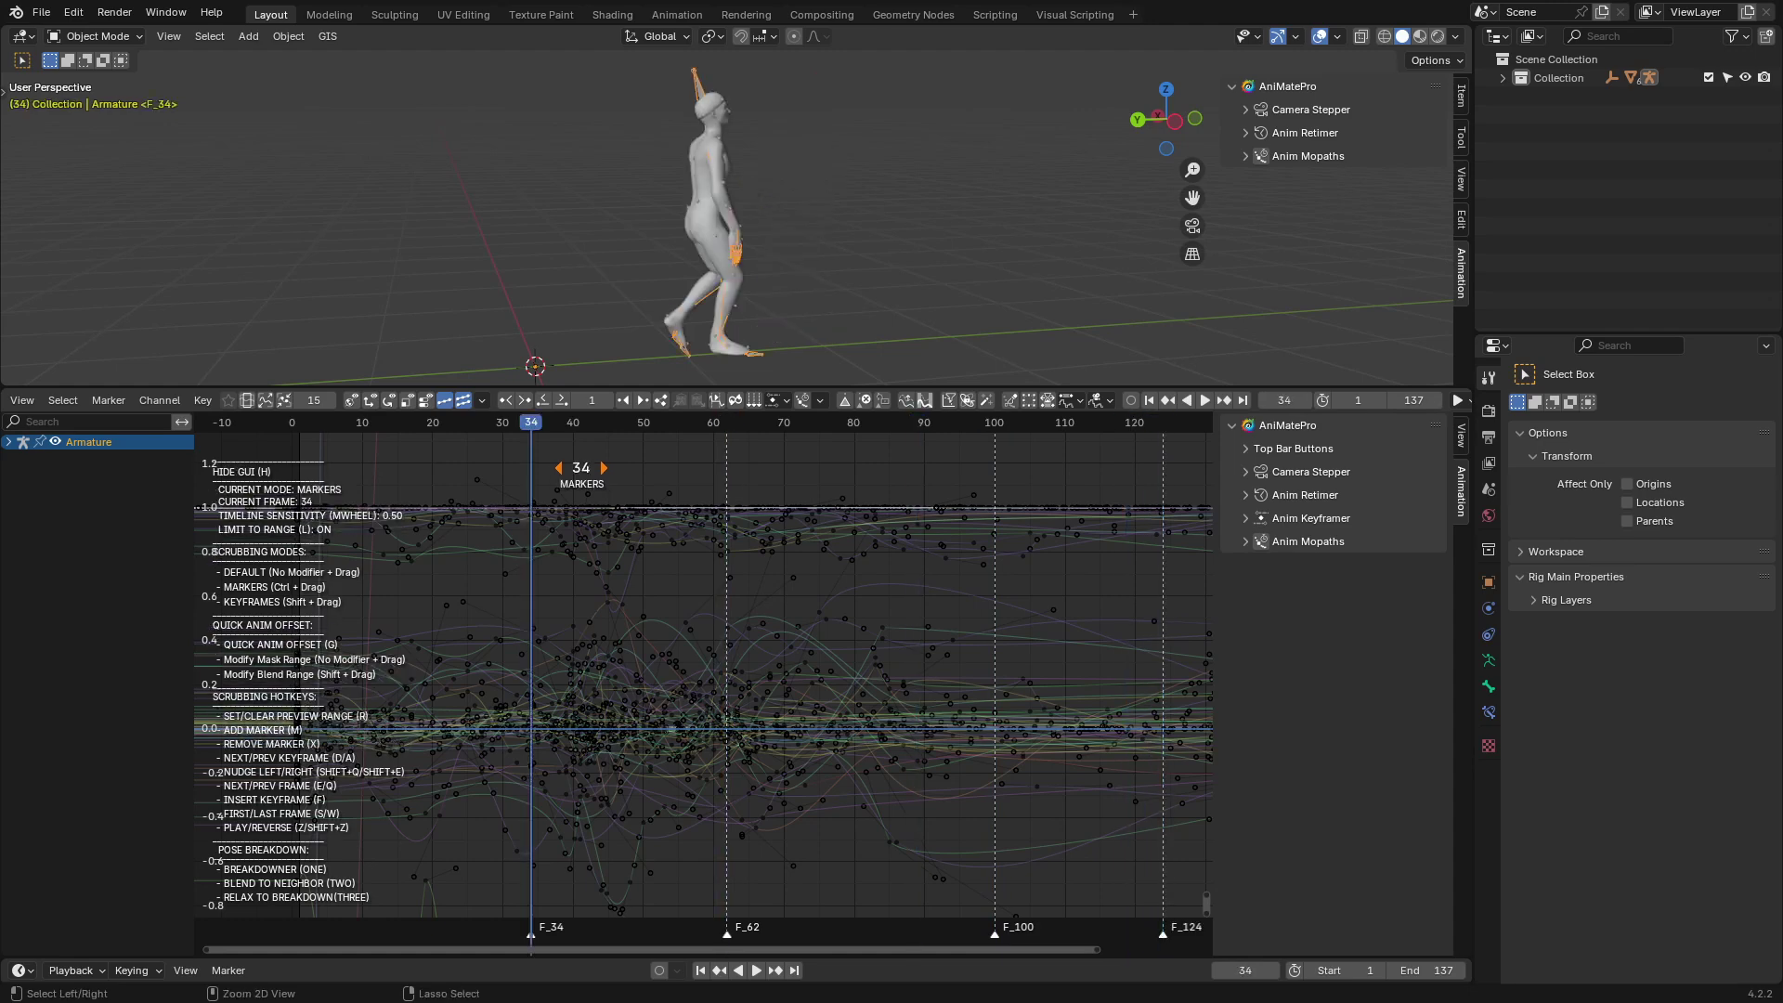
pyautogui.press('m')
# Step: Scrub the timeline from marker to marker
pyautogui.press('ctrl')
pyautogui.press('ctrl')
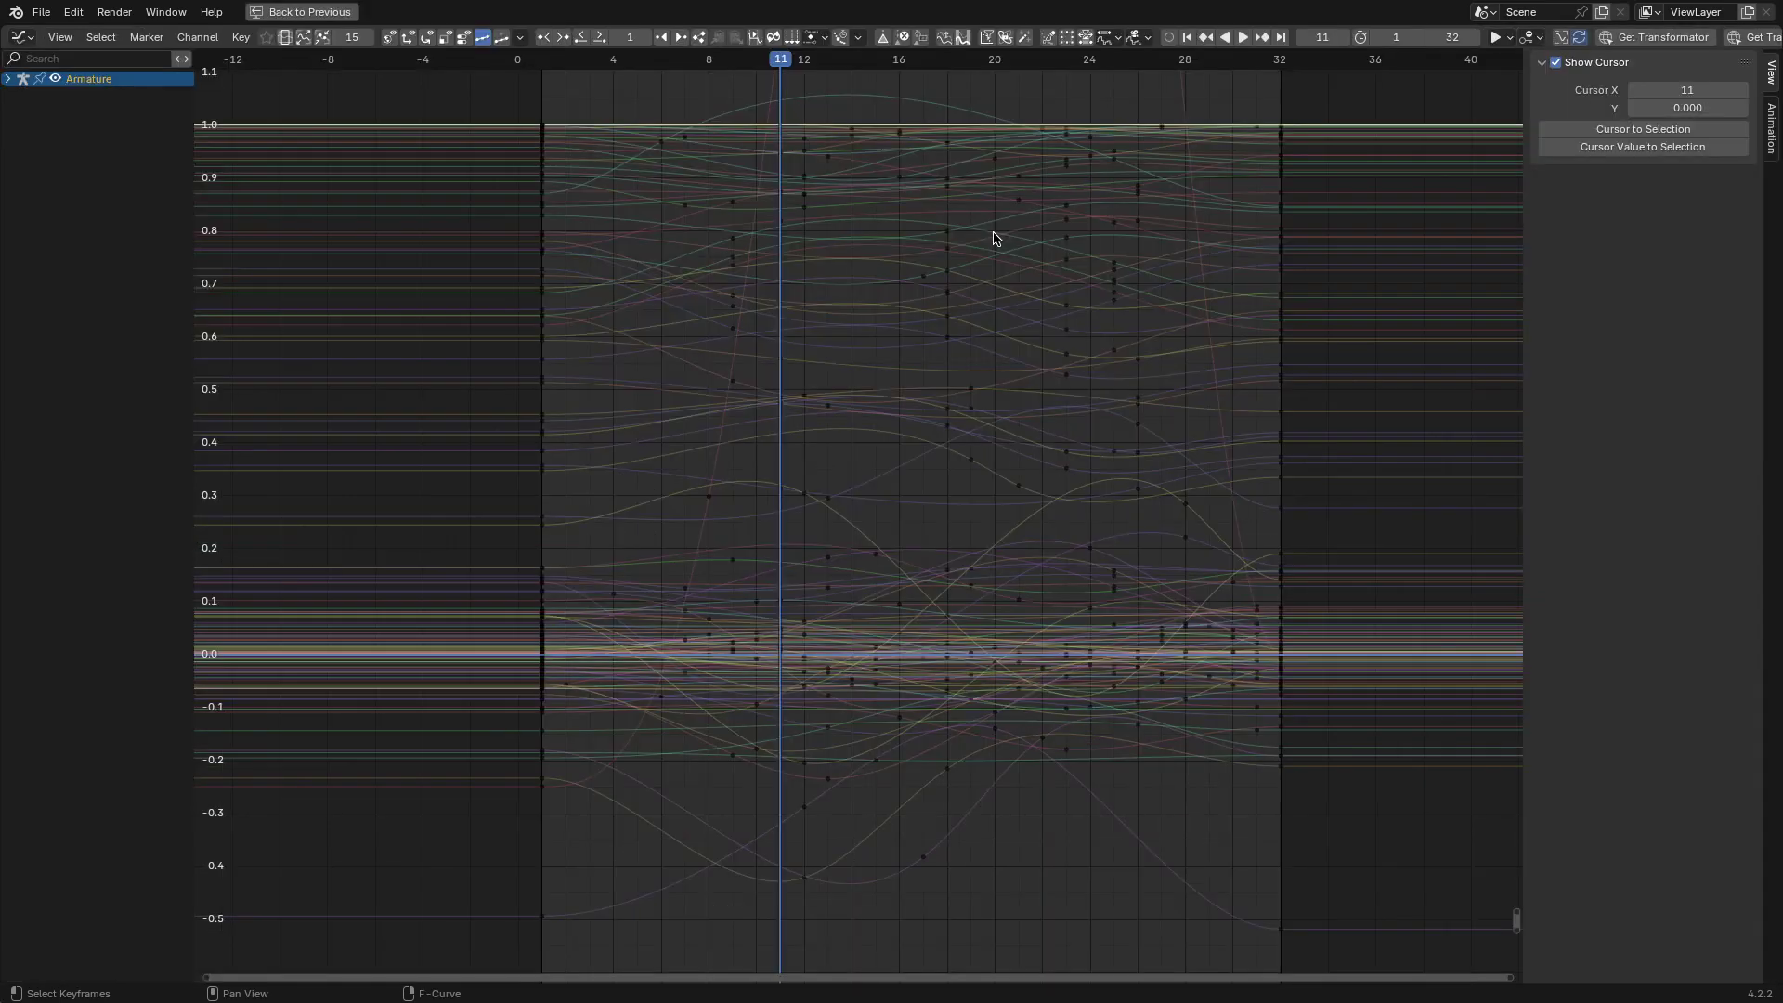
# Step: Select the armature's keyframes between frames 9 and 18 with values from about 0.6 to 0.8
pyautogui.scroll(5, 993, 239)
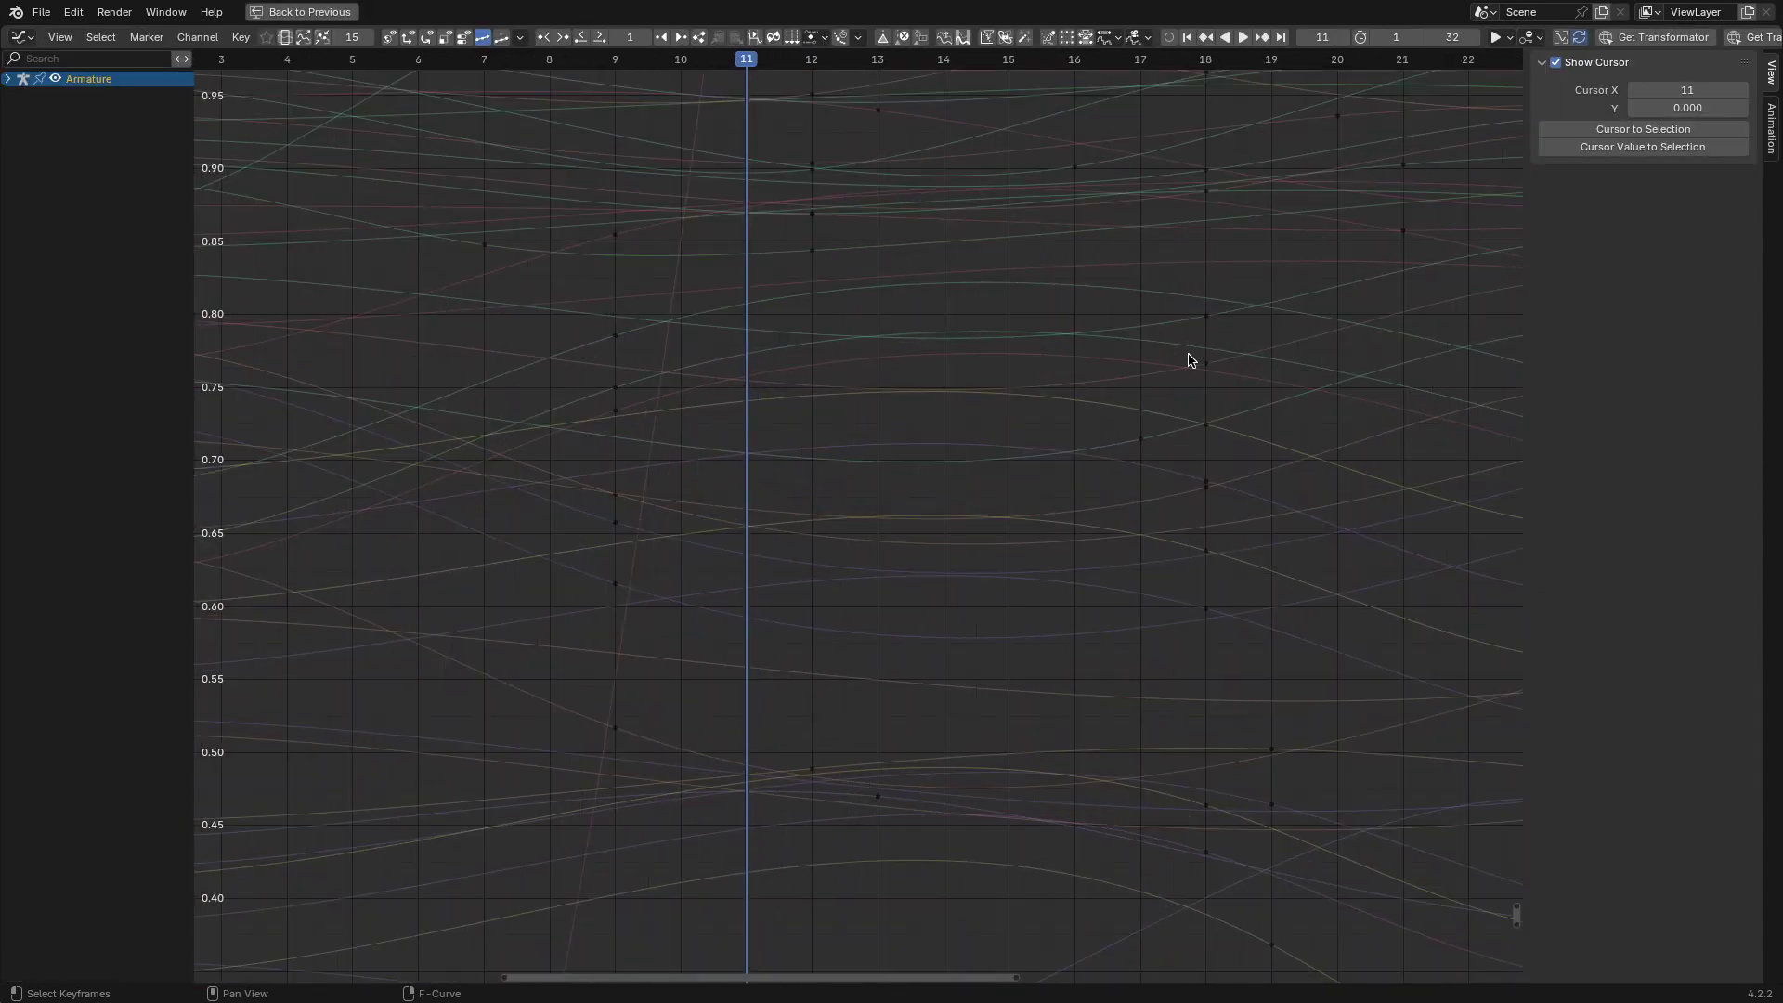
pyautogui.moveTo(1268, 272); pyautogui.dragTo(558, 667)
pyautogui.scroll(1, 859, 400)
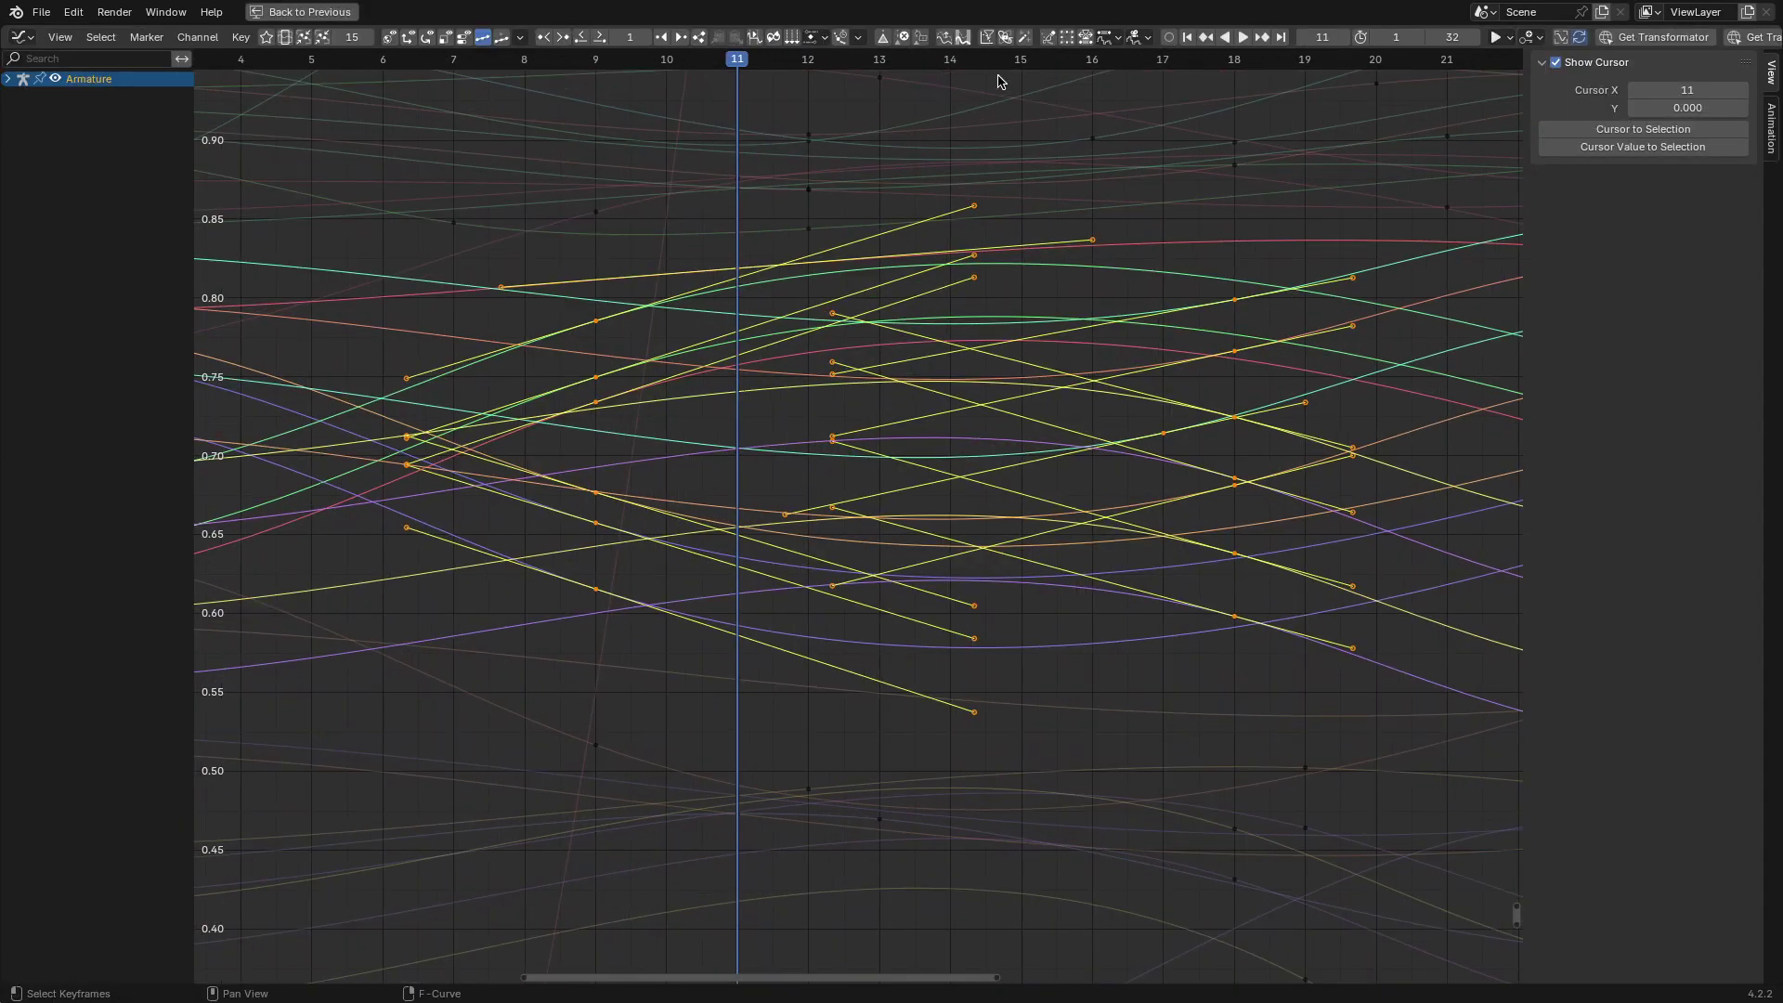
# Step: Scale the selected keyframes with an Anim Lattice by adjusting its later-frame edge and corners
pyautogui.click(1069, 36)
pyautogui.moveTo(1220, 236); pyautogui.dragTo(1152, 314, button='middle')
pyautogui.moveTo(1167, 346); pyautogui.dragTo(1112, 344)
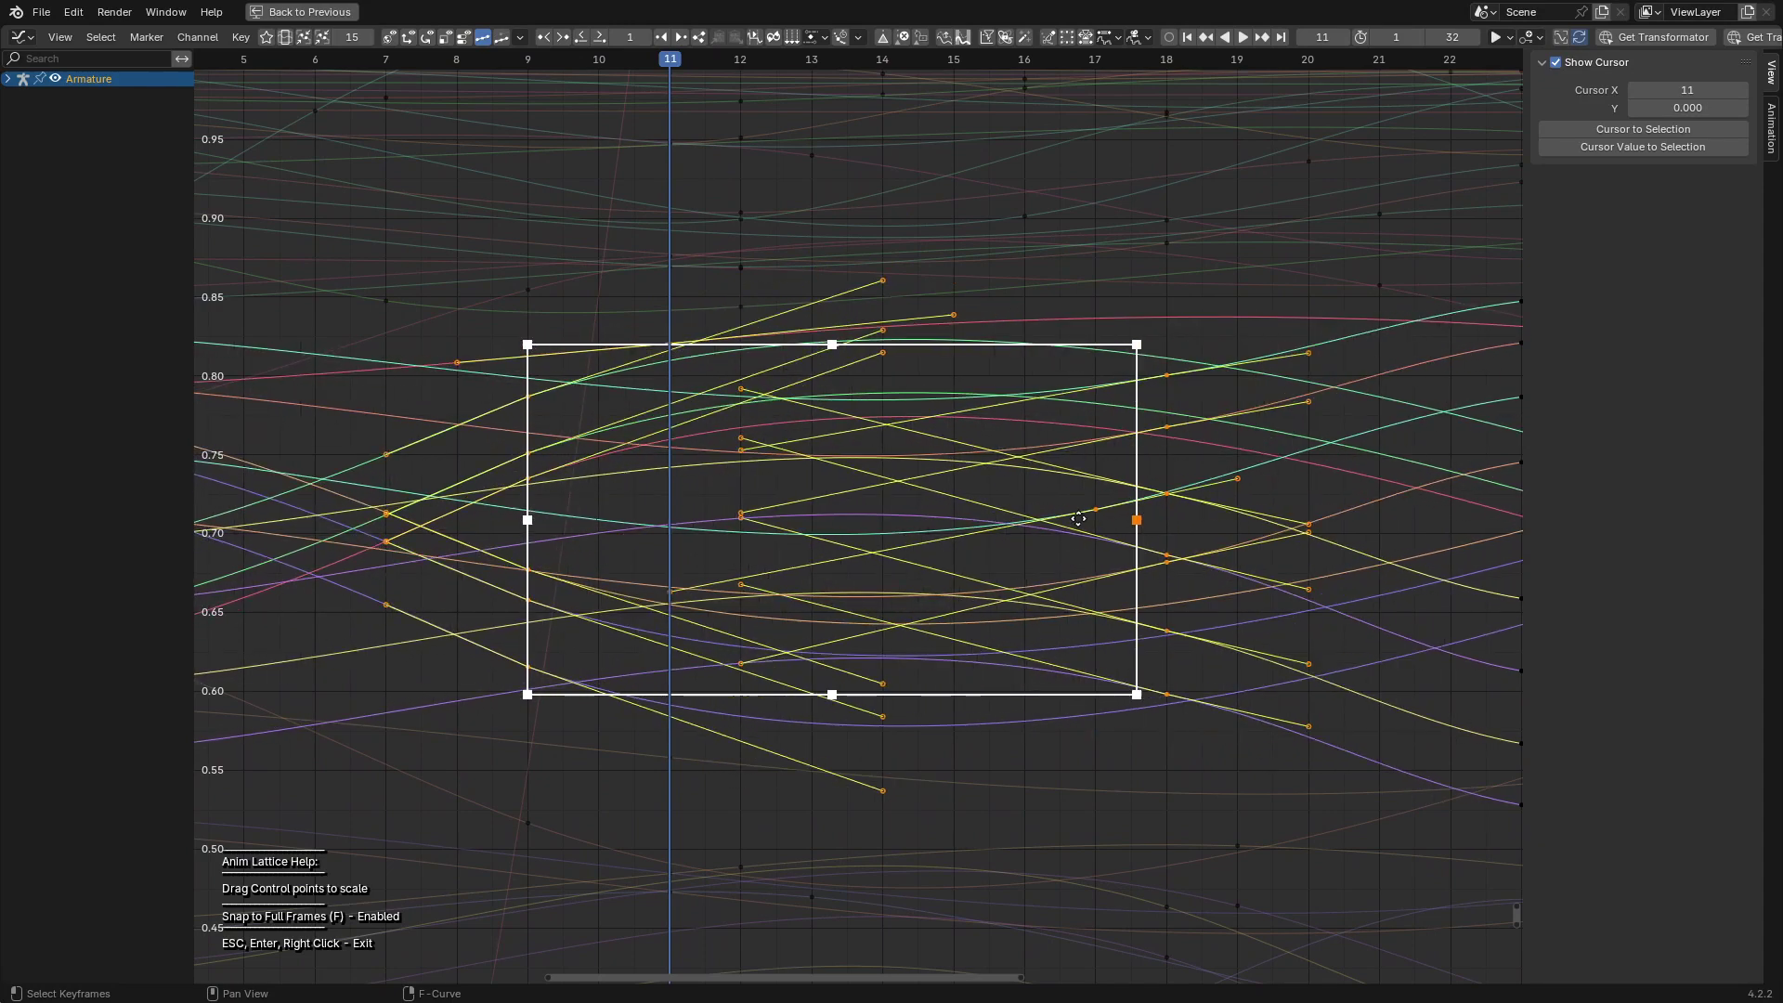
pyautogui.moveTo(1079, 519); pyautogui.dragTo(1126, 519)
pyautogui.moveTo(1131, 693)
pyautogui.mouseDown()
pyautogui.moveTo(1146, 724)
pyautogui.moveTo(1132, 686)
pyautogui.mouseUp()
# Step: Switch the Anim Lattice to Warp mode and distort the selected keyframes by moving its corner points individually
pyautogui.rightClick(1212, 441)
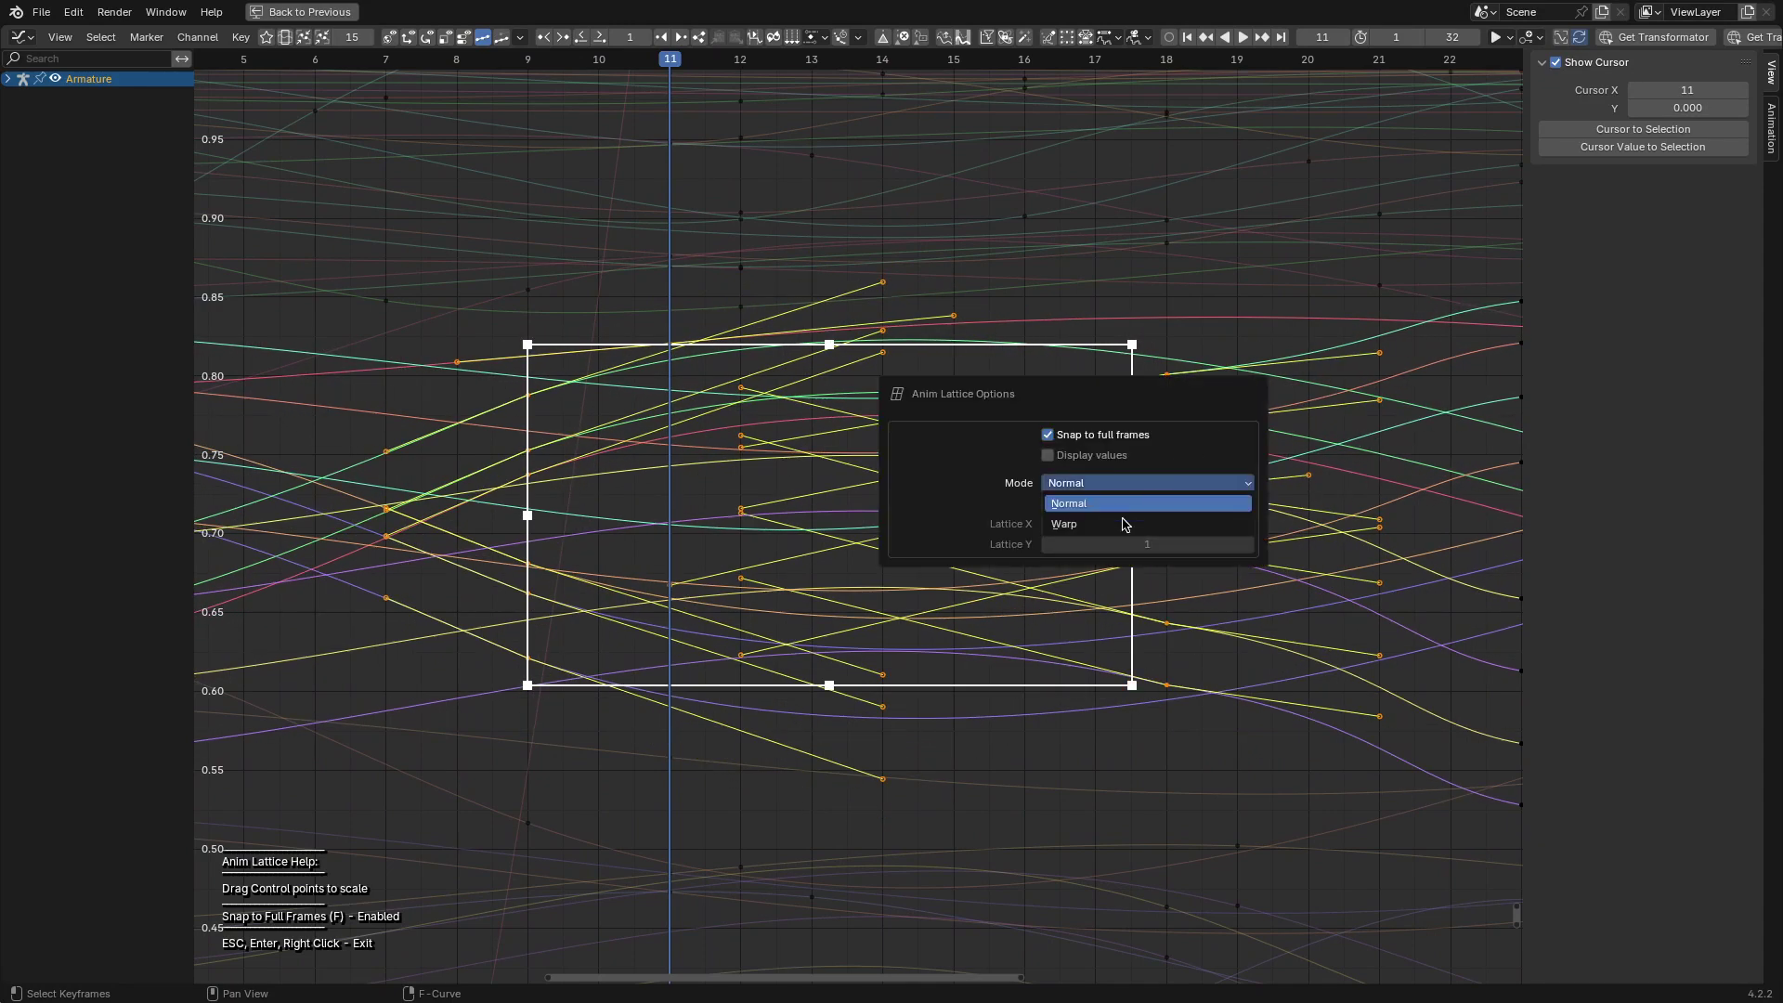
pyautogui.moveTo(1165, 344); pyautogui.dragTo(1119, 318)
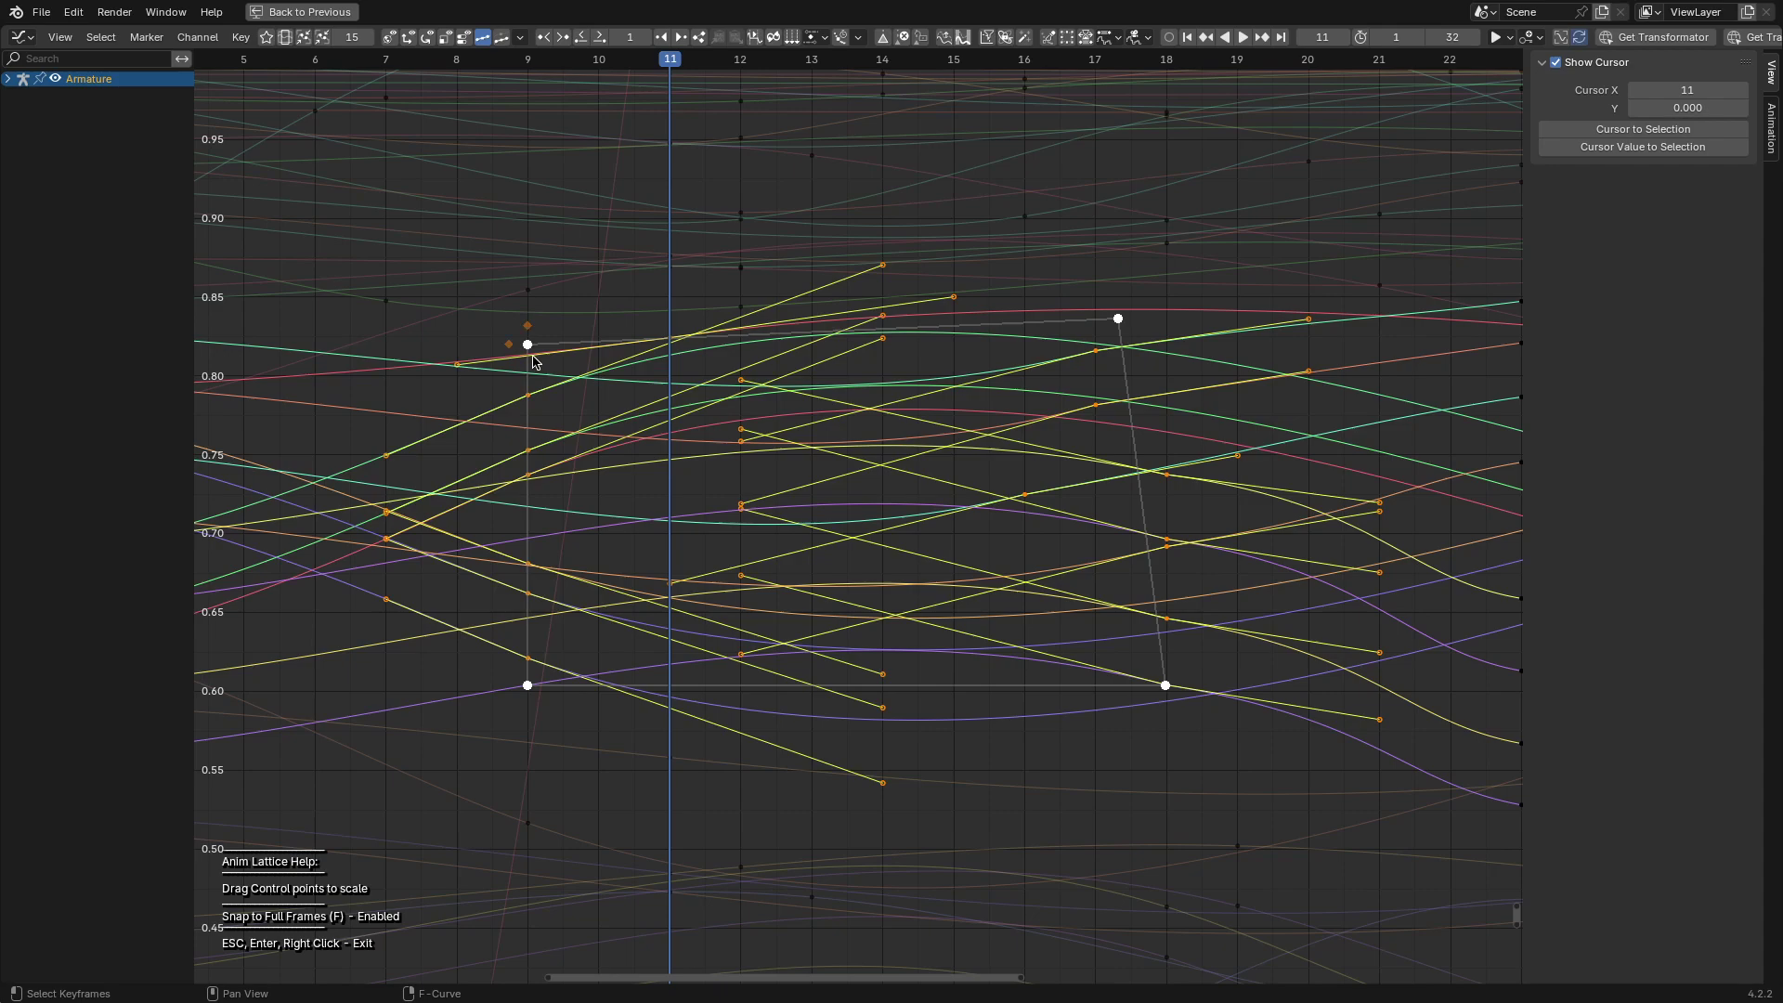
pyautogui.moveTo(526, 346); pyautogui.dragTo(519, 472)
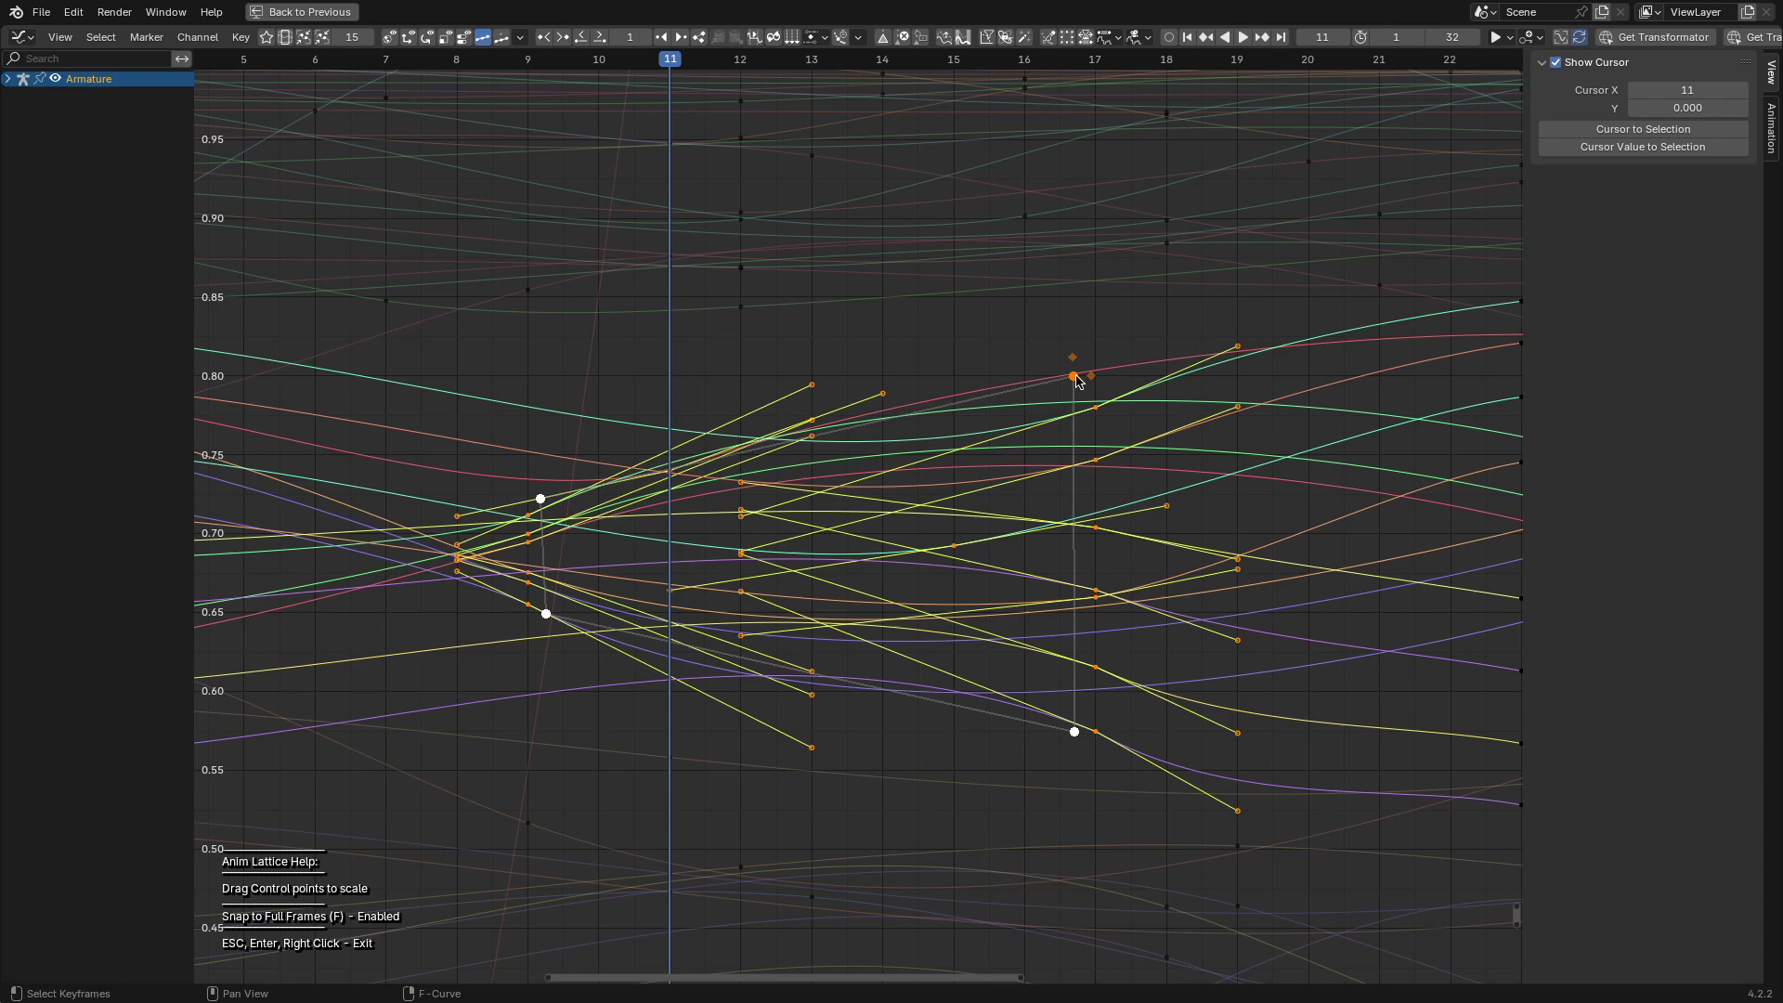
# Step: Select the keyframes between frames 23 and 26 with values from about -0.06 to 0.02 and start an Anim Lattice on them
pyautogui.scroll(-6, 1075, 380)
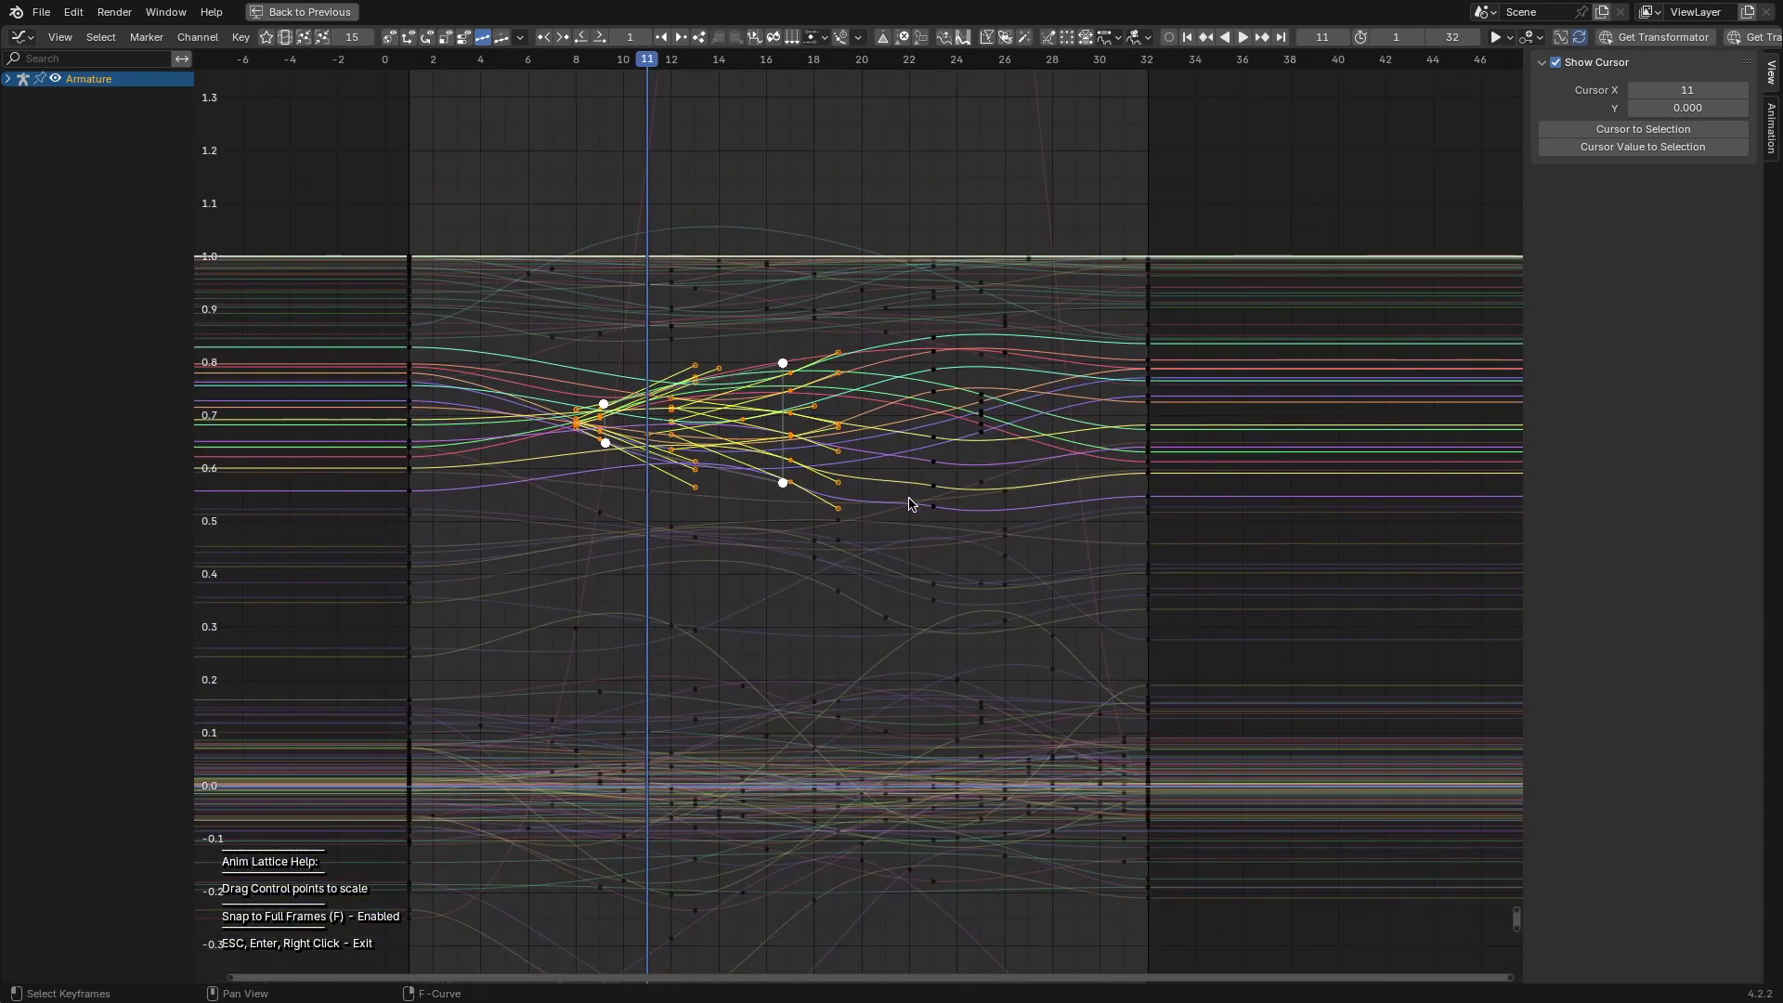
pyautogui.moveTo(1102, 782); pyautogui.dragTo(1043, 538, button='middle')
pyautogui.scroll(14, 1043, 537)
pyautogui.moveTo(1154, 563); pyautogui.dragTo(882, 706)
pyautogui.scroll(4, 1047, 513)
pyautogui.click(1068, 32)
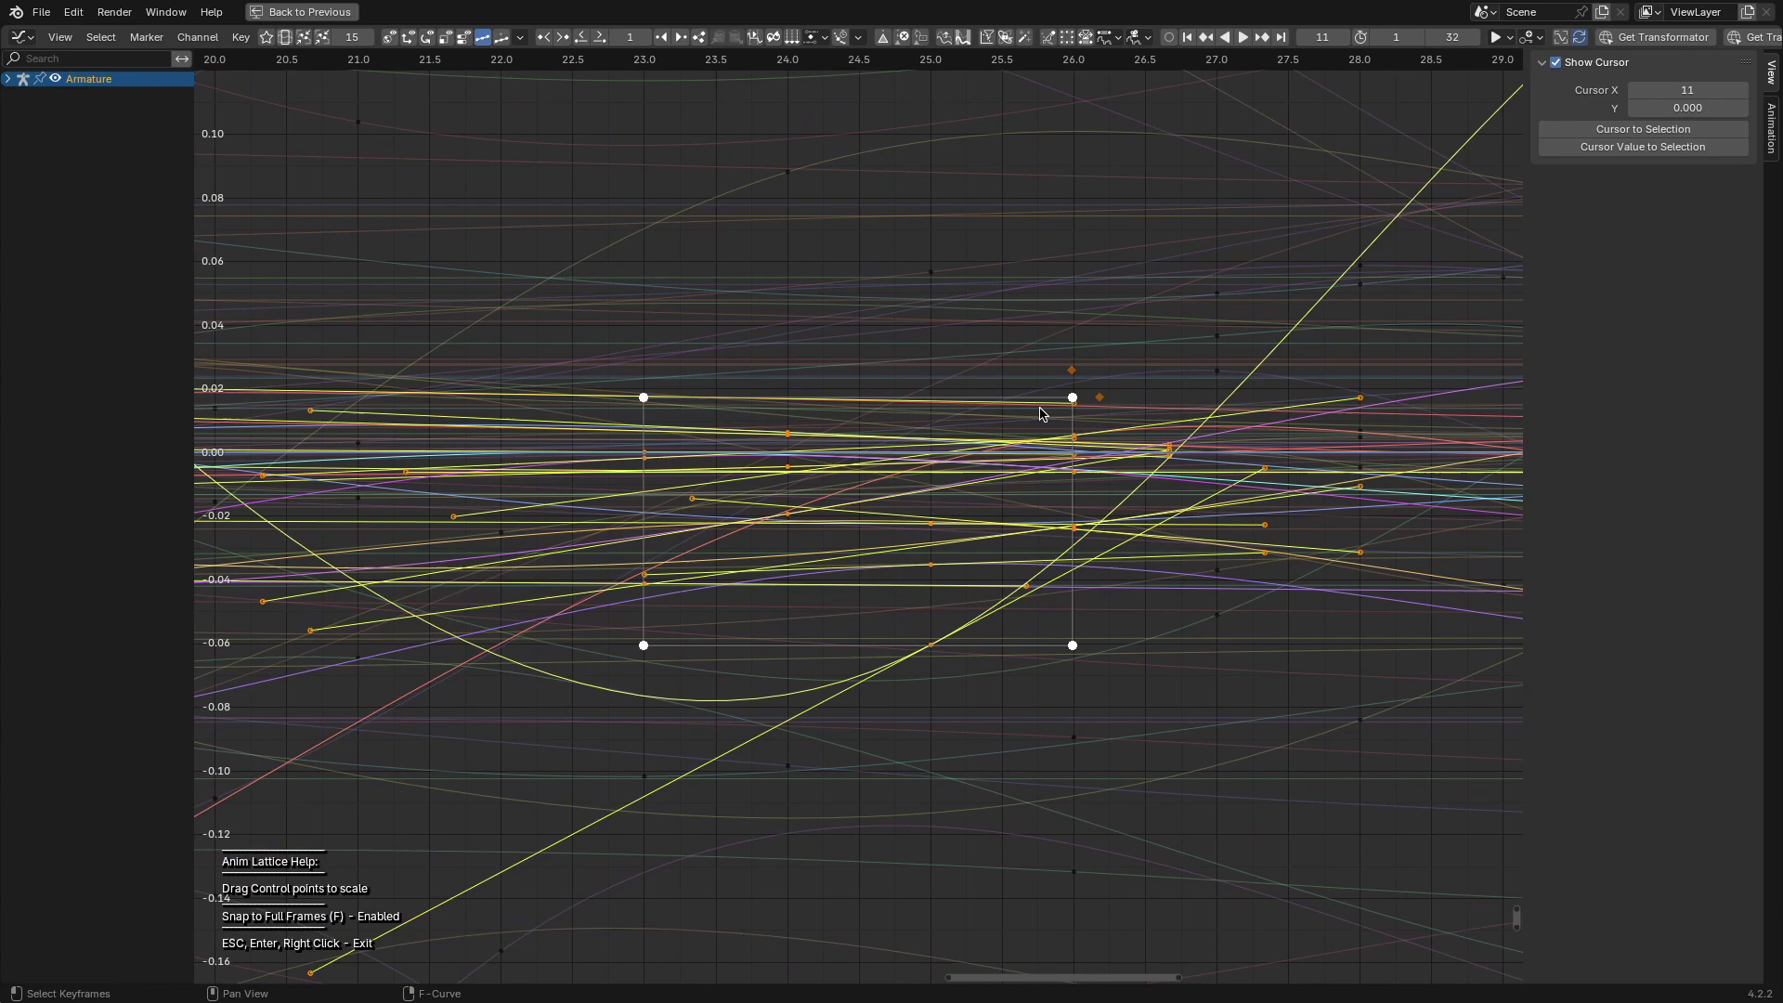
# Step: Warp the selected keyframes by reshaping the lattice's upper corners and lower later-frame corner, and finish the lattice
pyautogui.moveTo(1081, 378)
pyautogui.mouseDown()
pyautogui.moveTo(1068, 354)
pyautogui.moveTo(1048, 381)
pyautogui.mouseUp()
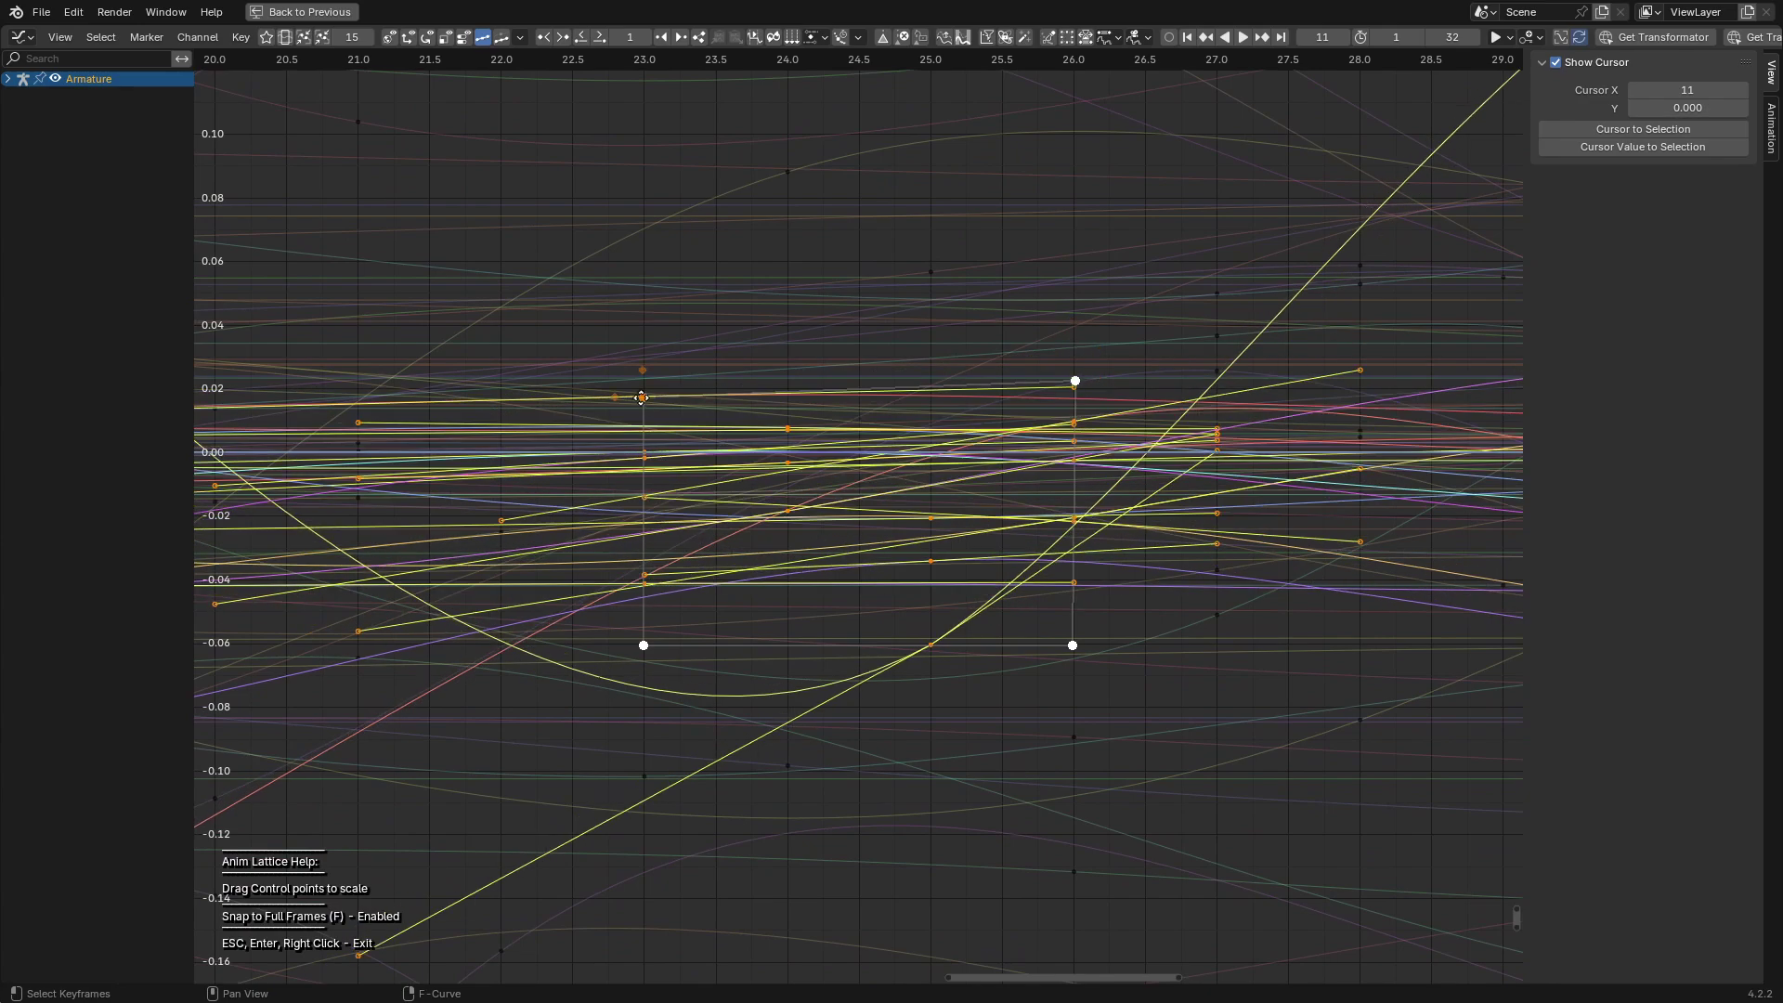
pyautogui.moveTo(640, 397); pyautogui.dragTo(611, 294)
pyautogui.moveTo(1074, 381); pyautogui.dragTo(1127, 323)
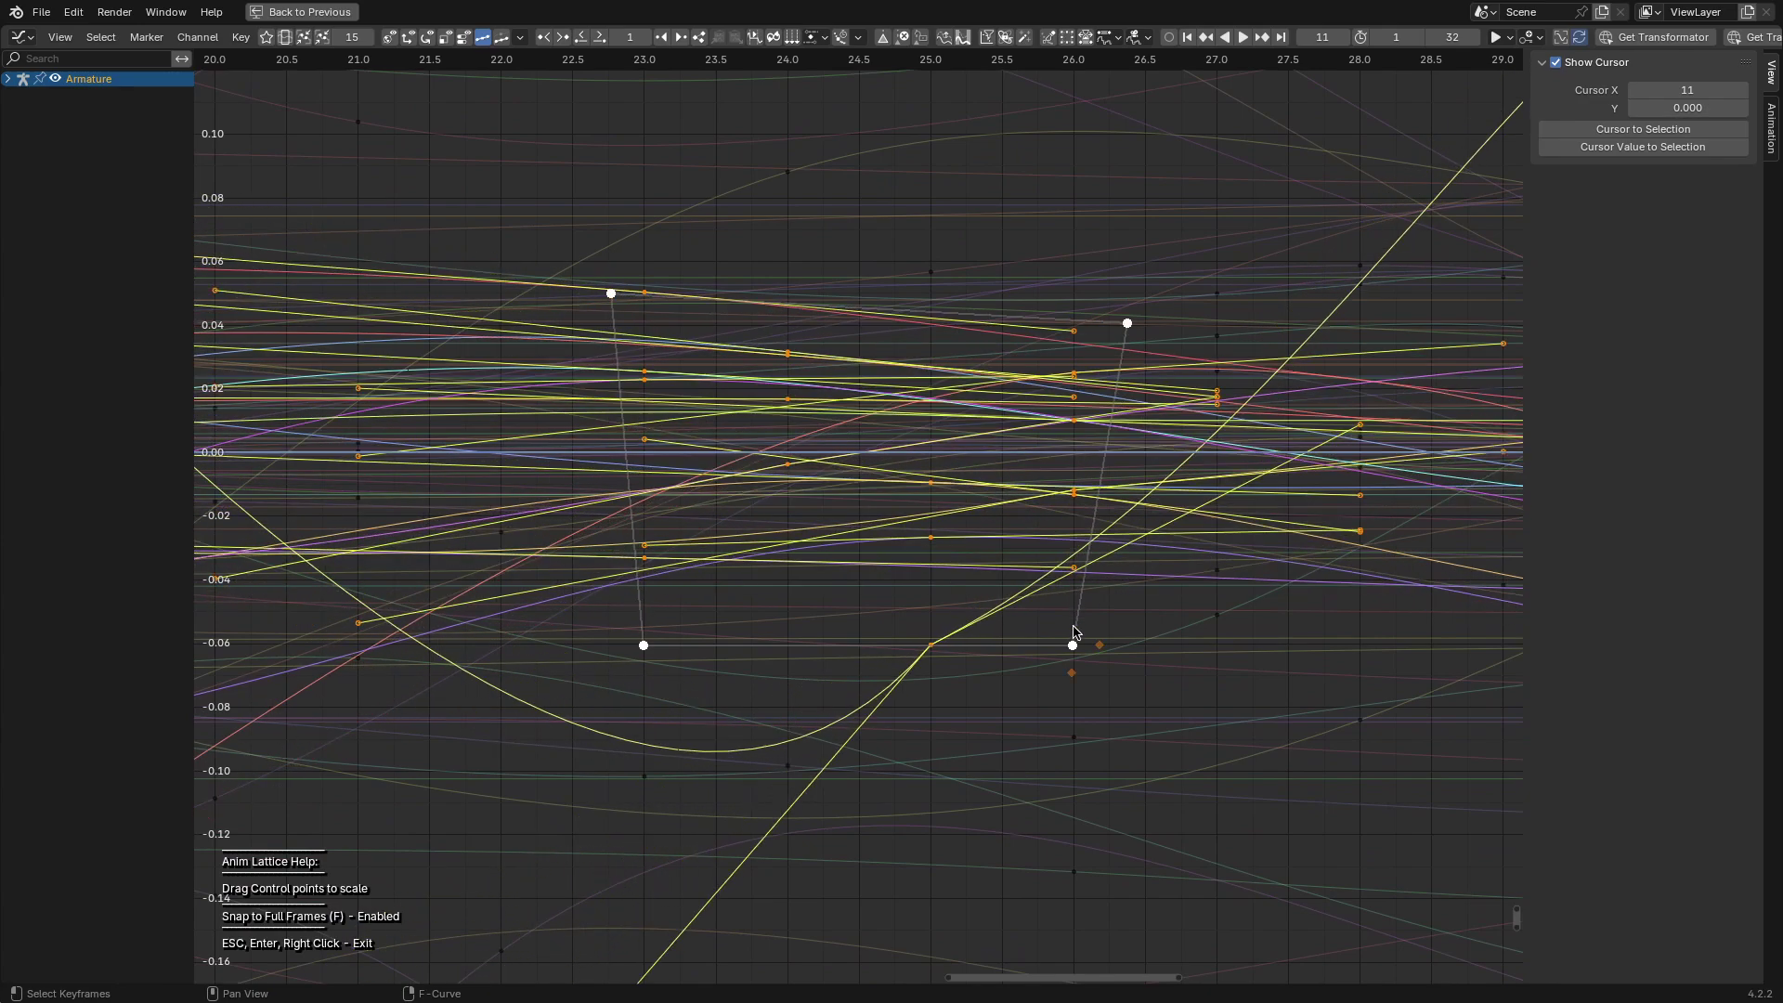
pyautogui.moveTo(1074, 641); pyautogui.dragTo(1134, 737)
pyautogui.scroll(-8, 1023, 601)
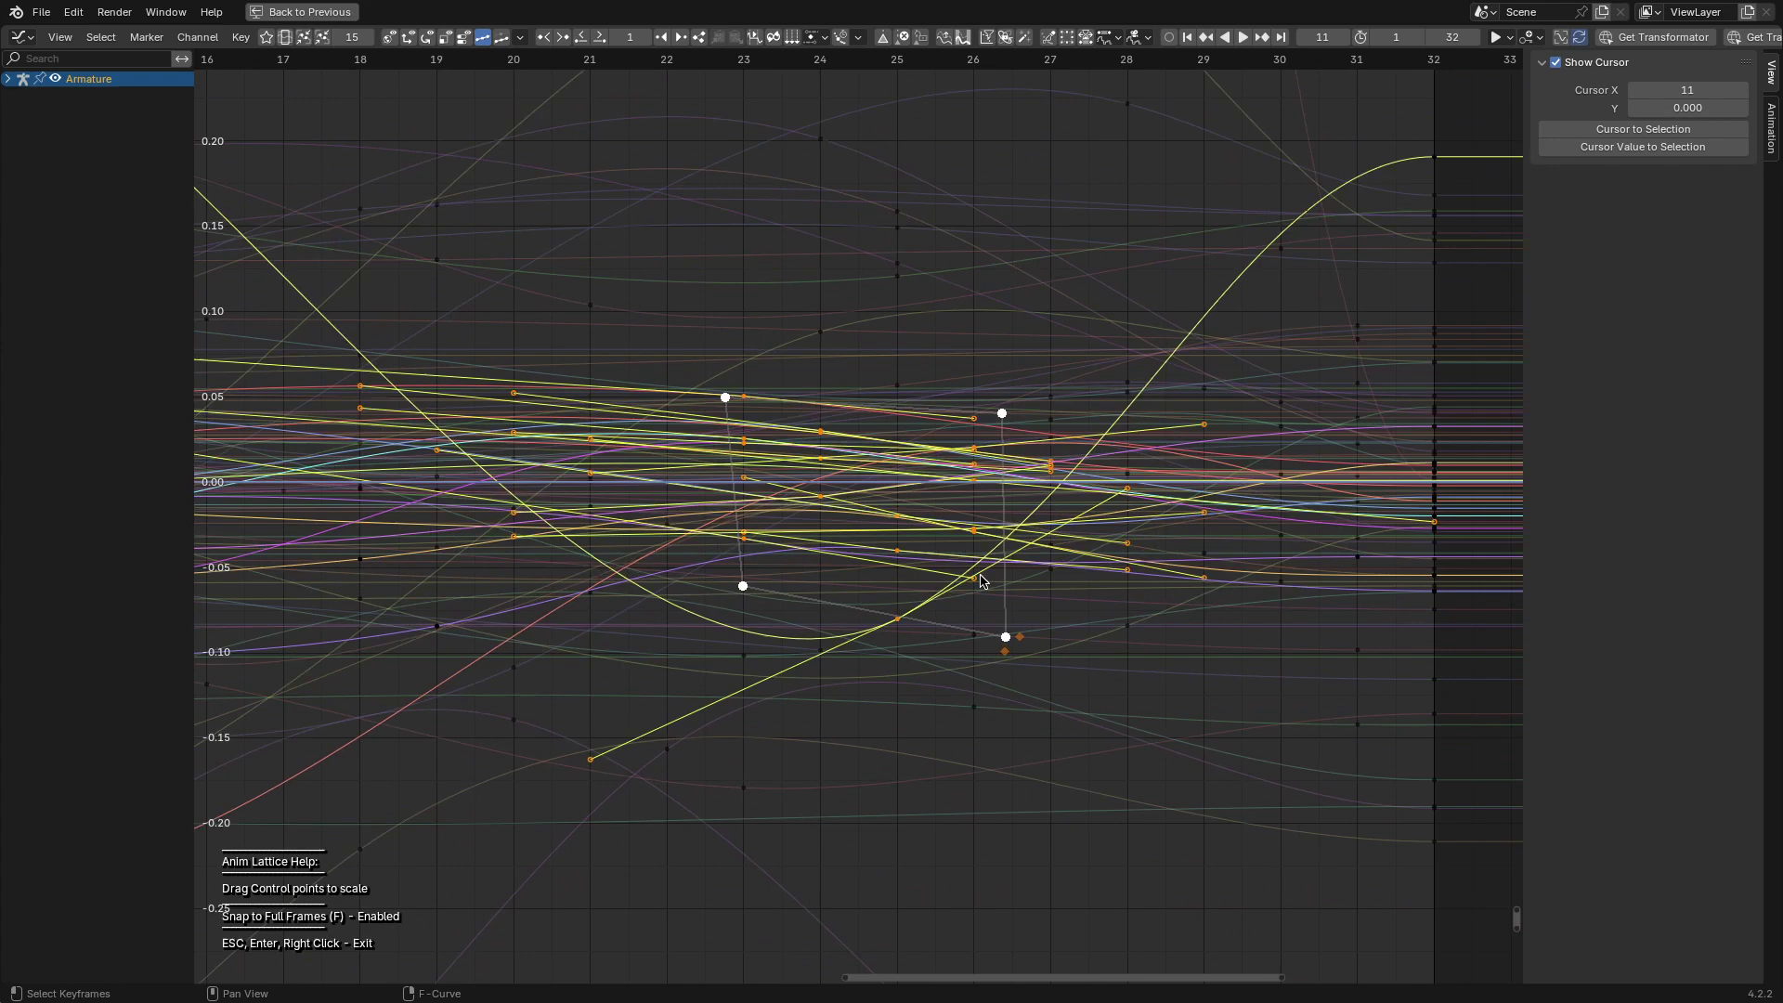
pyautogui.scroll(1, 983, 582)
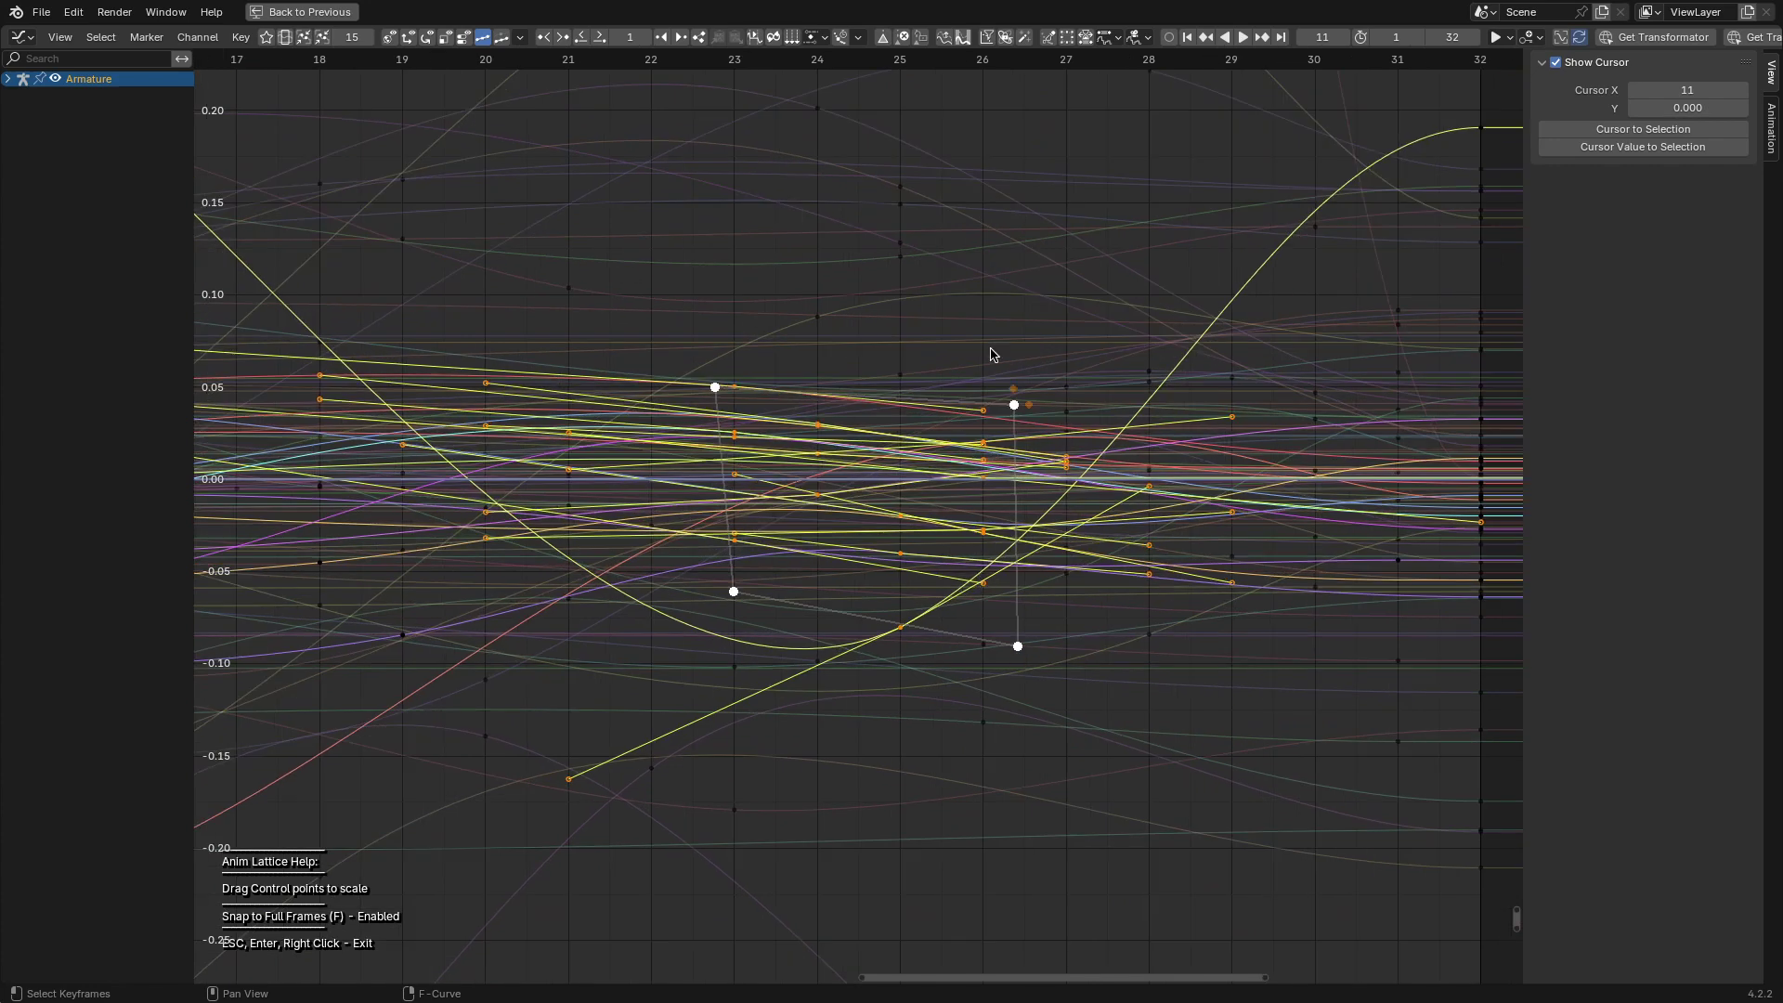
pyautogui.moveTo(1015, 406); pyautogui.dragTo(1003, 412)
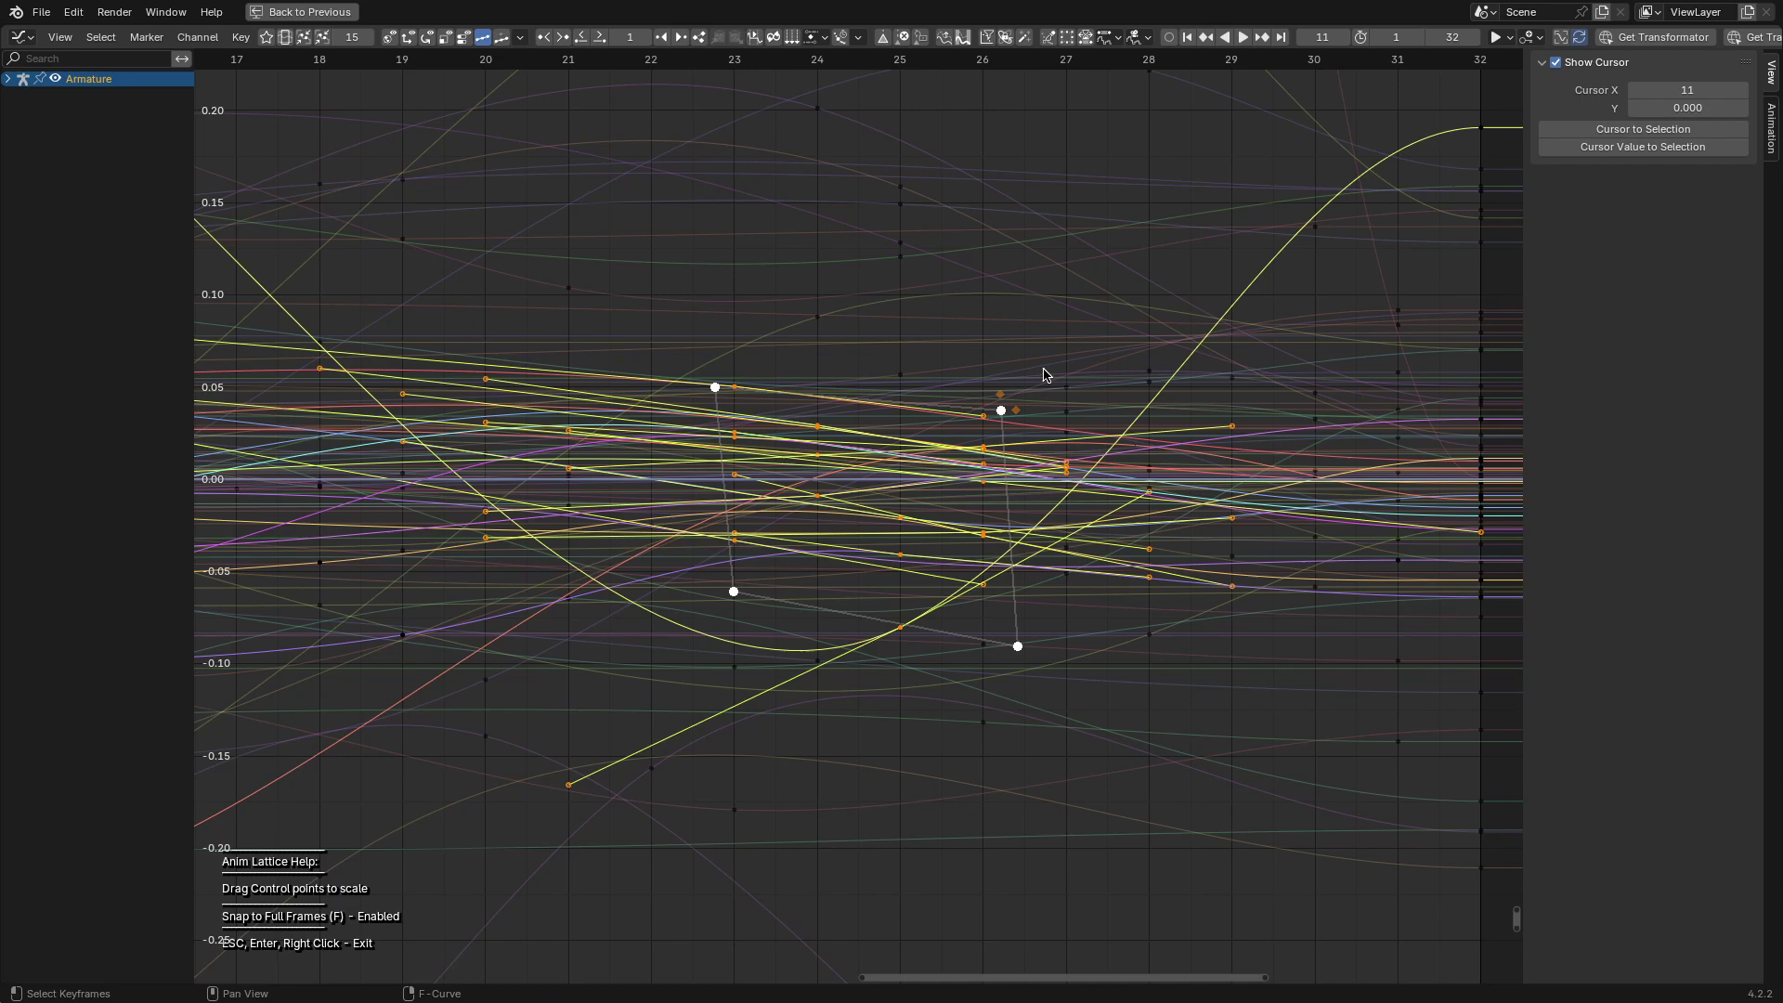
pyautogui.press('Return')
pyautogui.scroll(-5, 903, 350)
pyautogui.moveTo(875, 330); pyautogui.dragTo(1070, 490, button='middle')
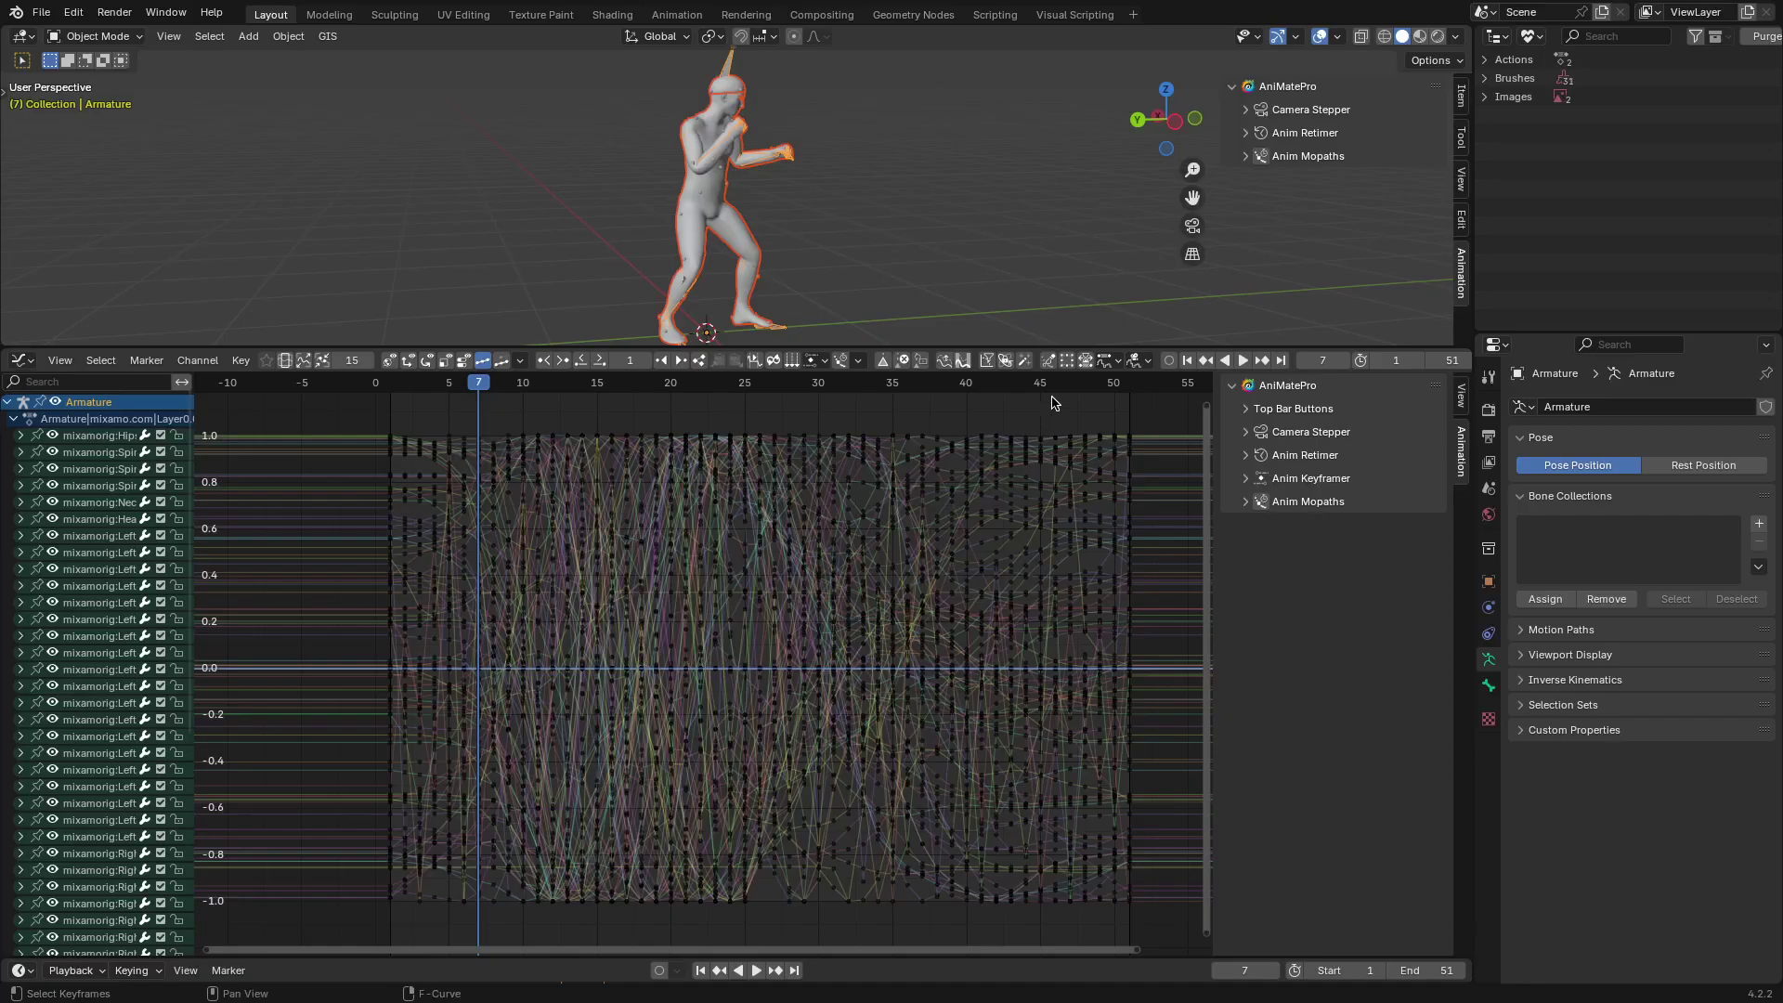
# Step: Retime the boxing animation with Anim Time Warper by moving the last pins to frames 40 and 49, and delete all pins
pyautogui.click(1085, 361)
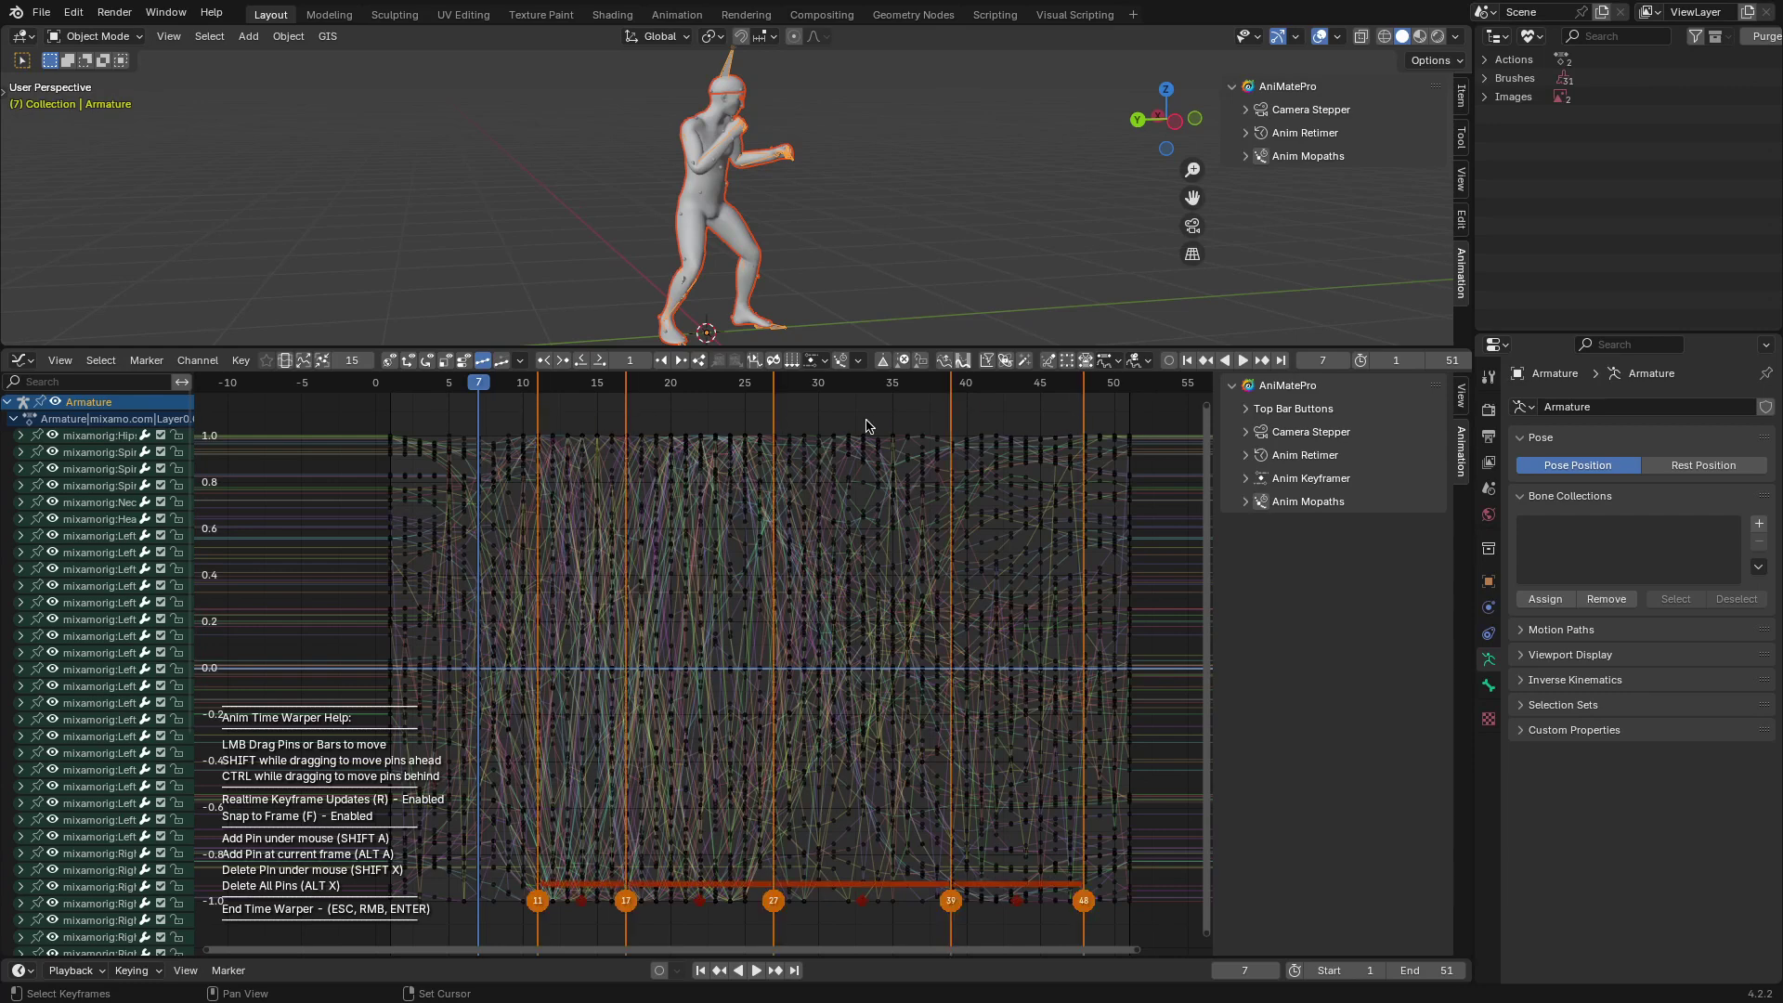
pyautogui.moveTo(1098, 910); pyautogui.dragTo(1035, 898)
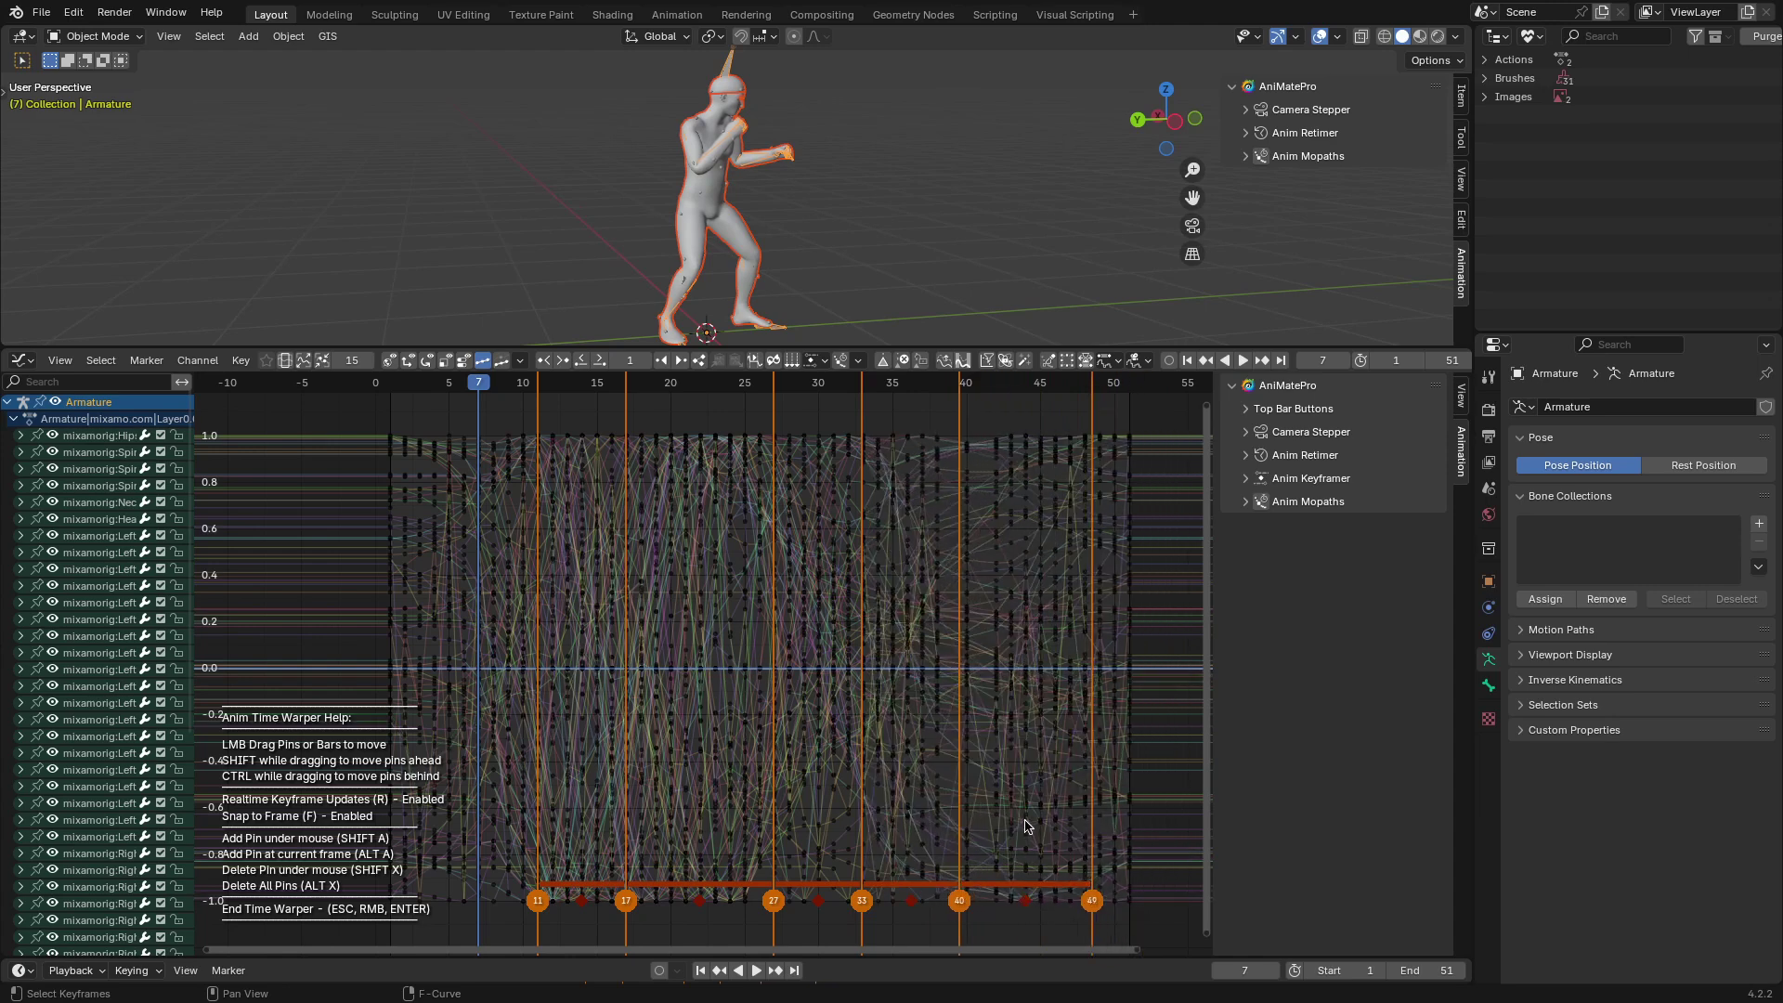
pyautogui.hotkey('alt', 'x')
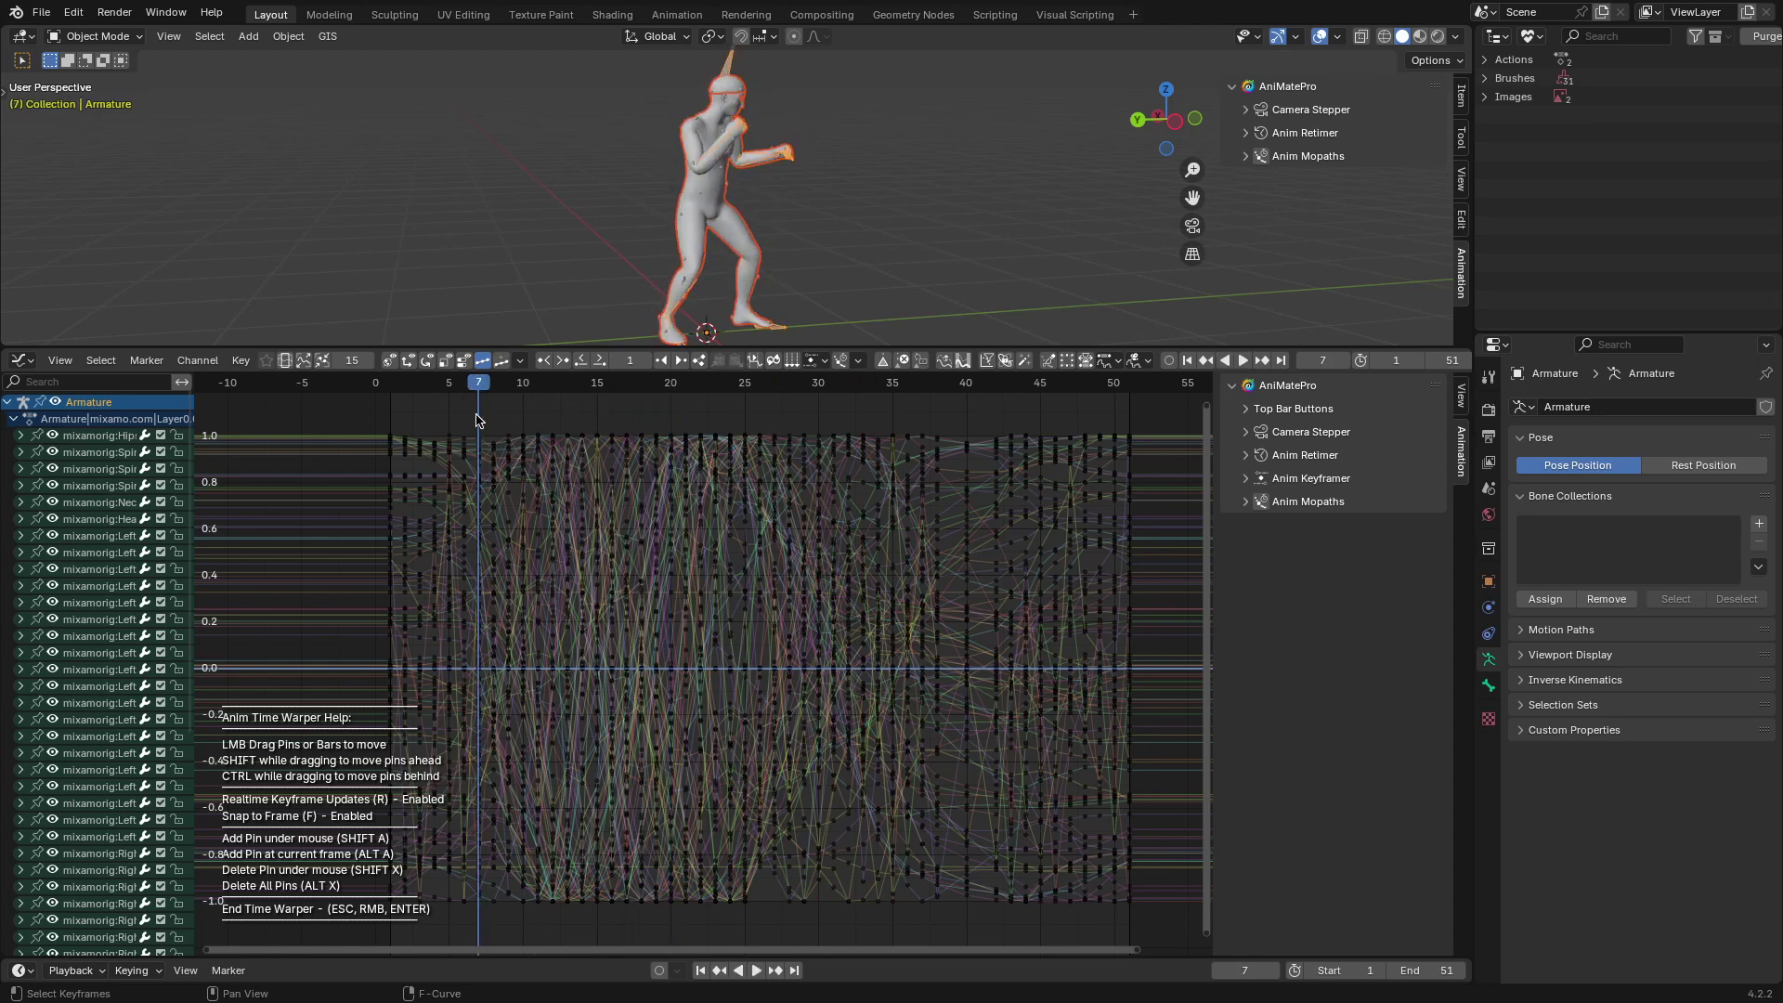
# Step: Pin frames 7 and 14 in the Time Warper and stretch the later pin to about frame 29 during playback
pyautogui.moveTo(482, 390); pyautogui.dragTo(591, 397)
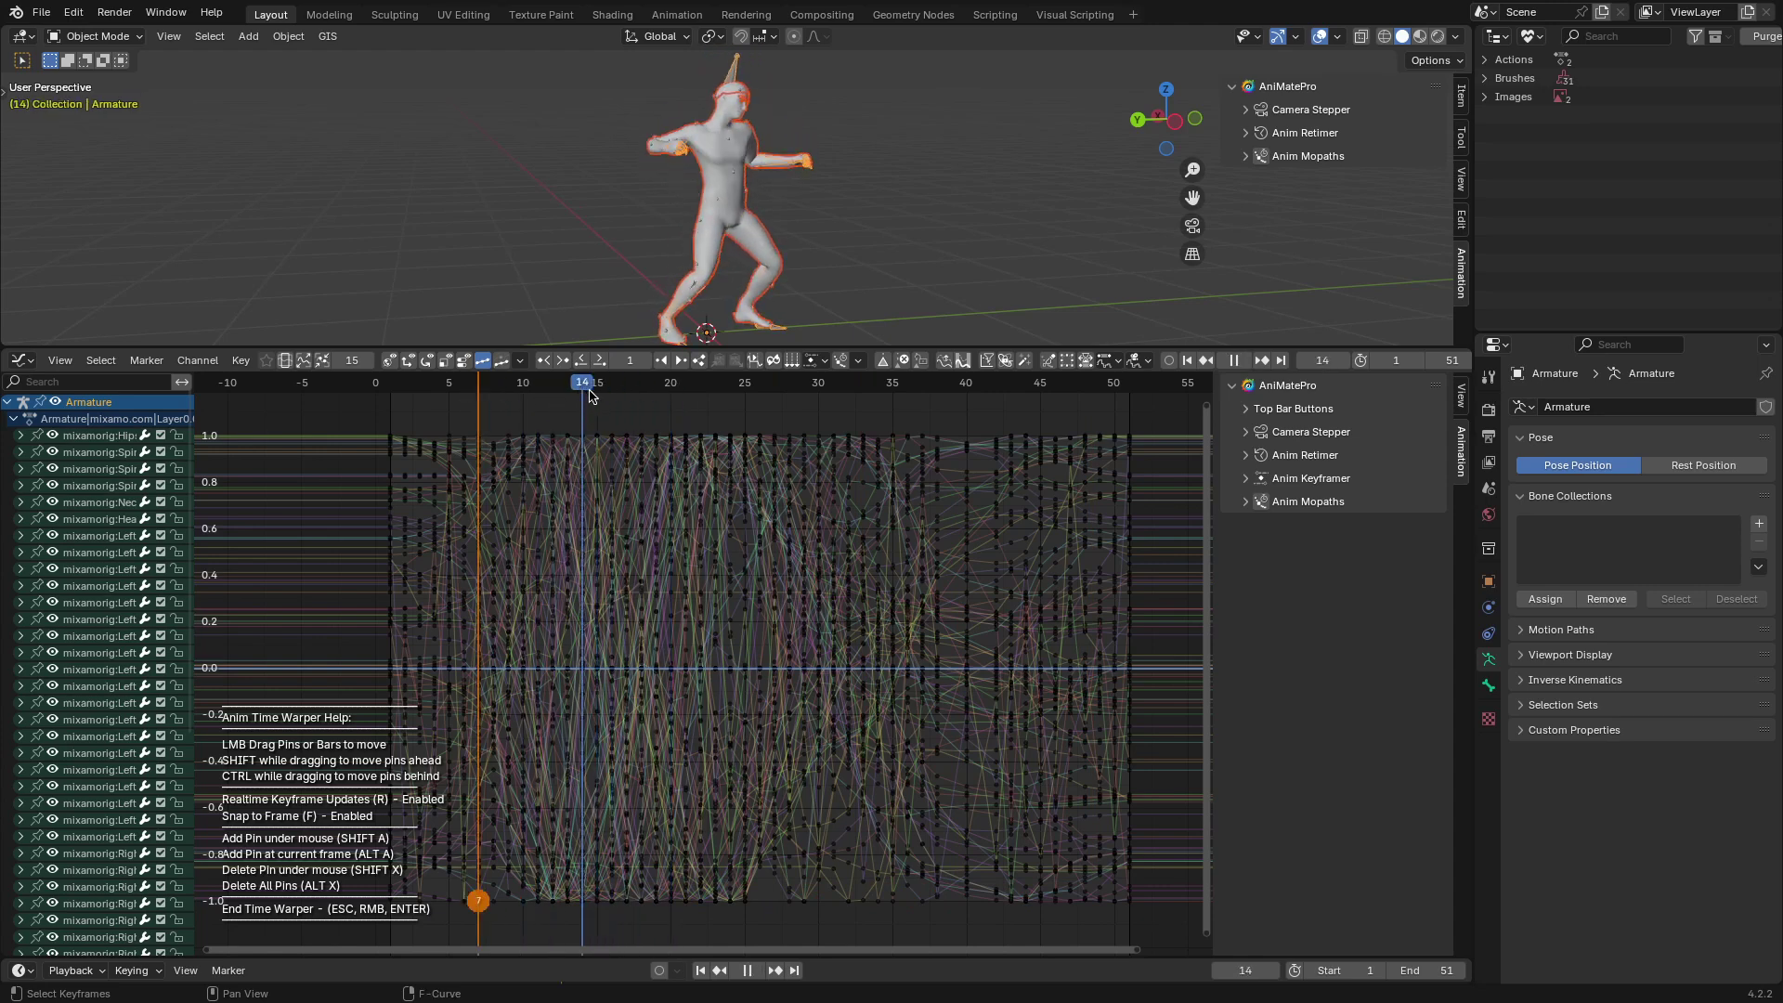
pyautogui.moveTo(594, 914); pyautogui.dragTo(672, 908)
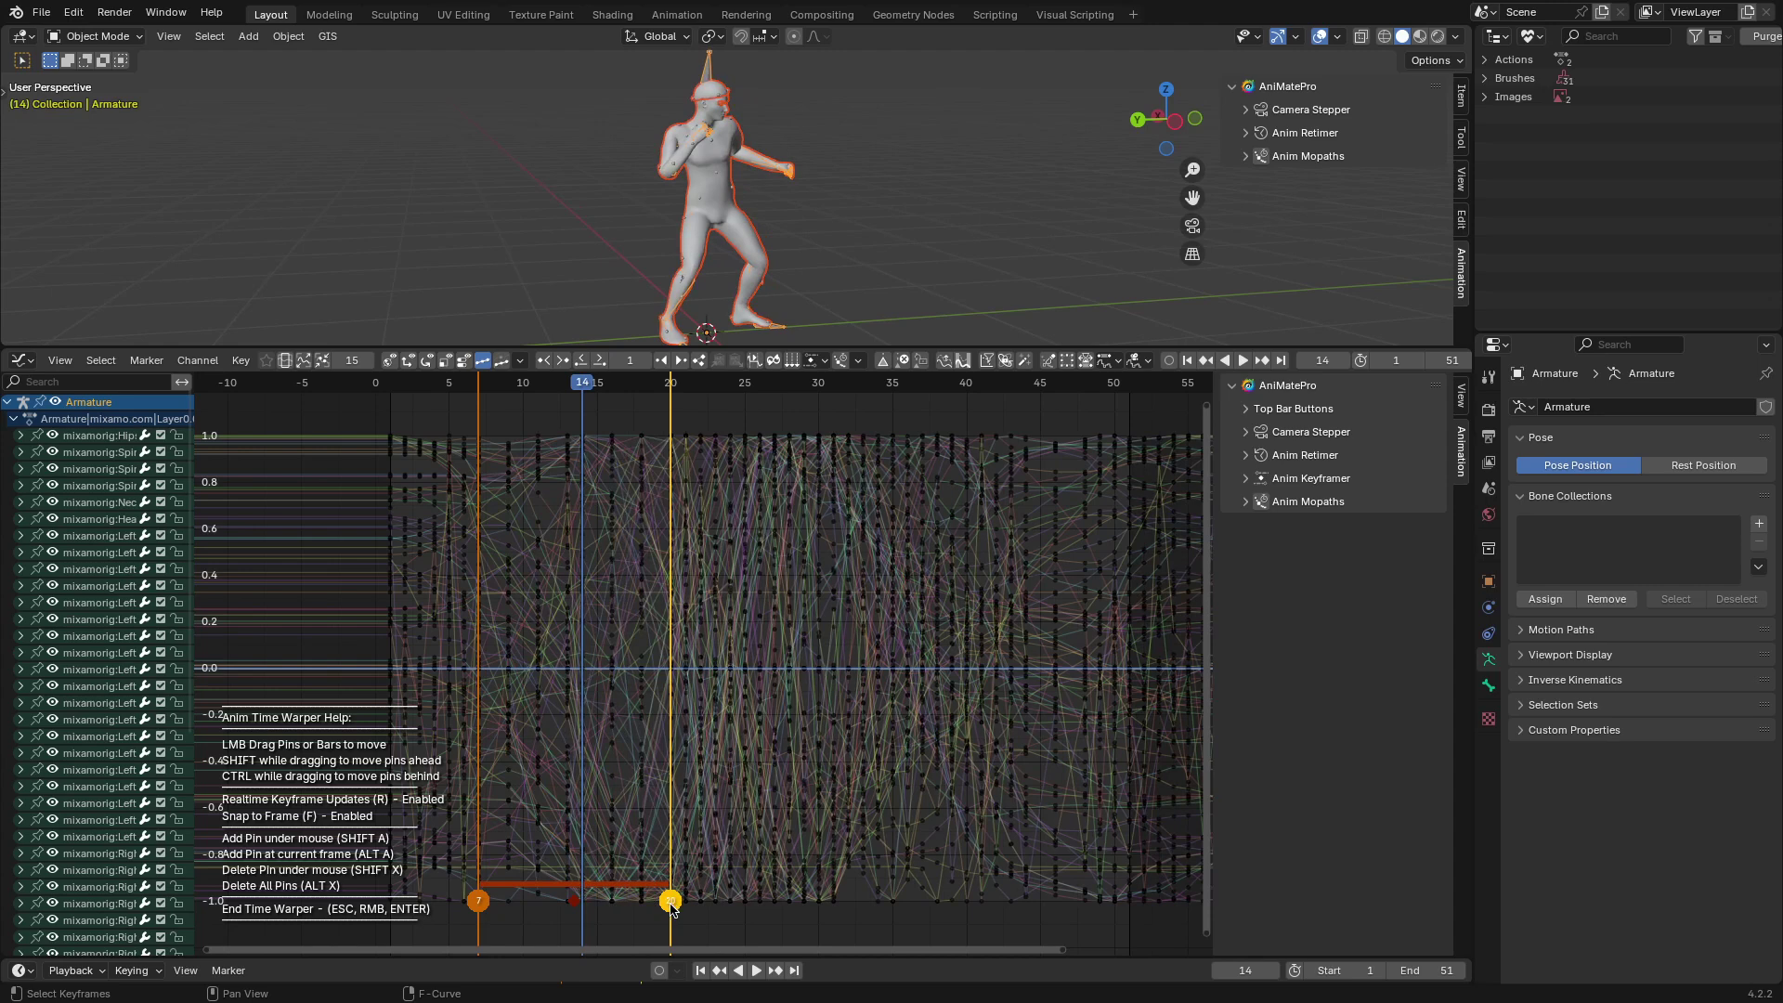
pyautogui.press('space')
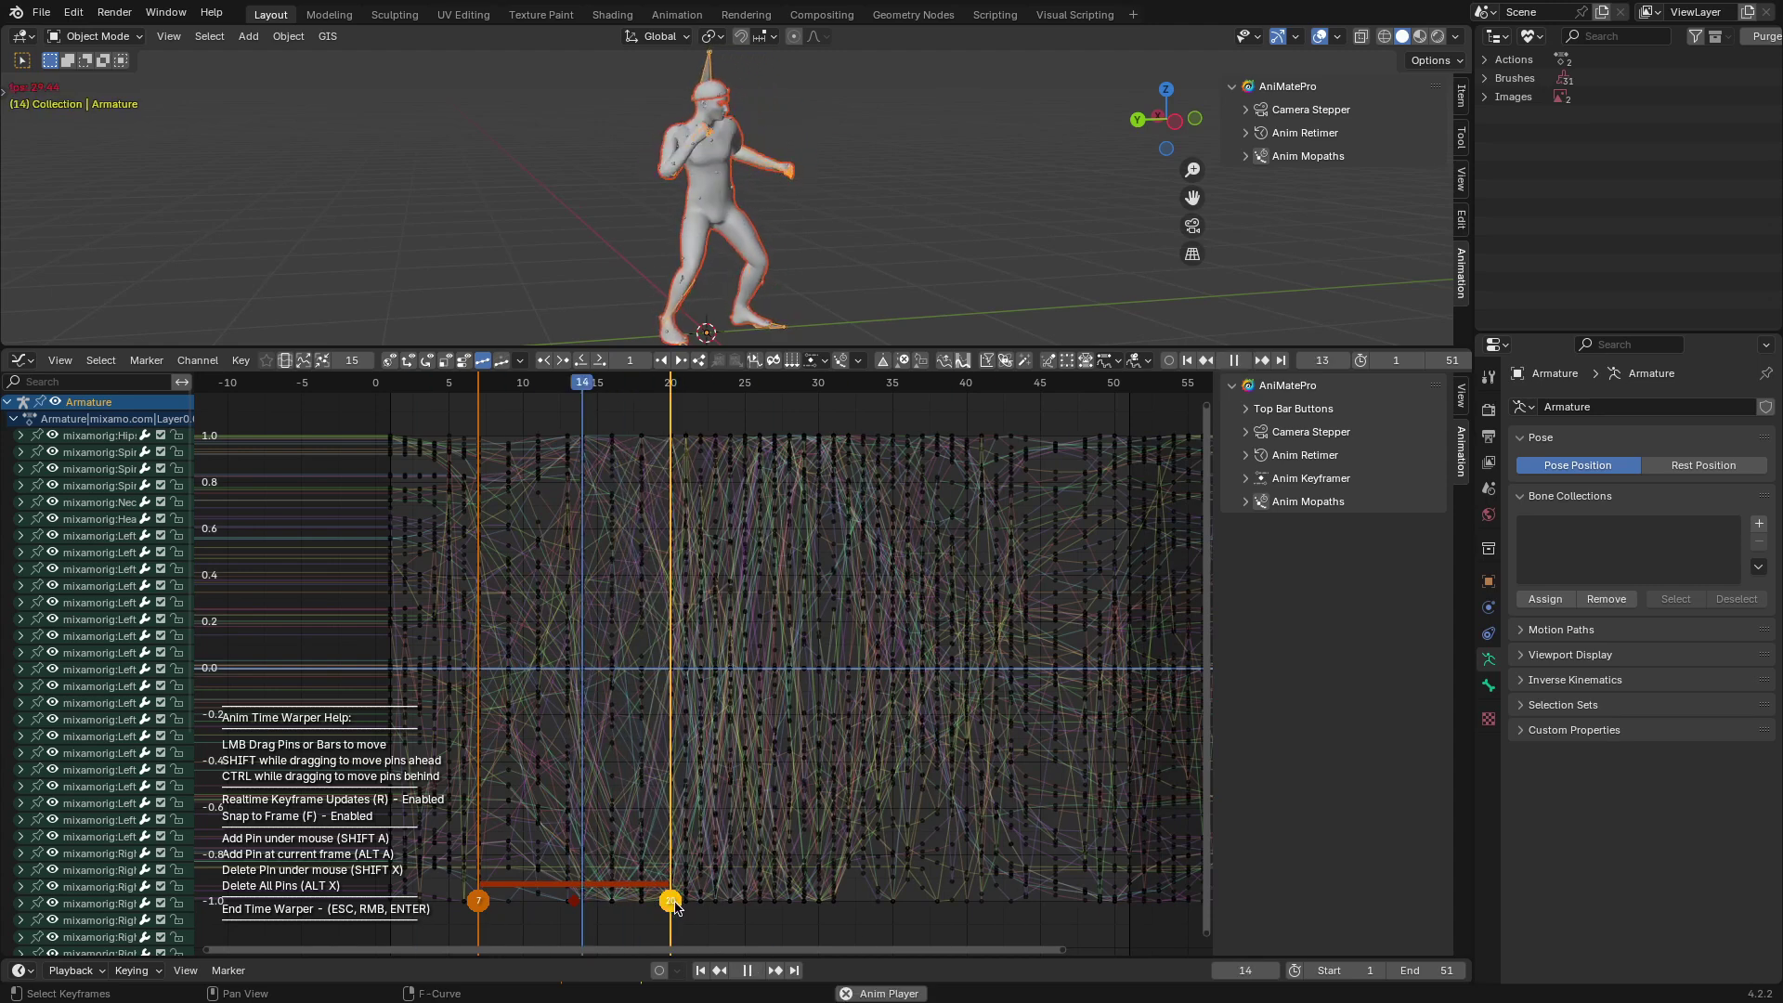
pyautogui.moveTo(672, 907); pyautogui.dragTo(811, 915)
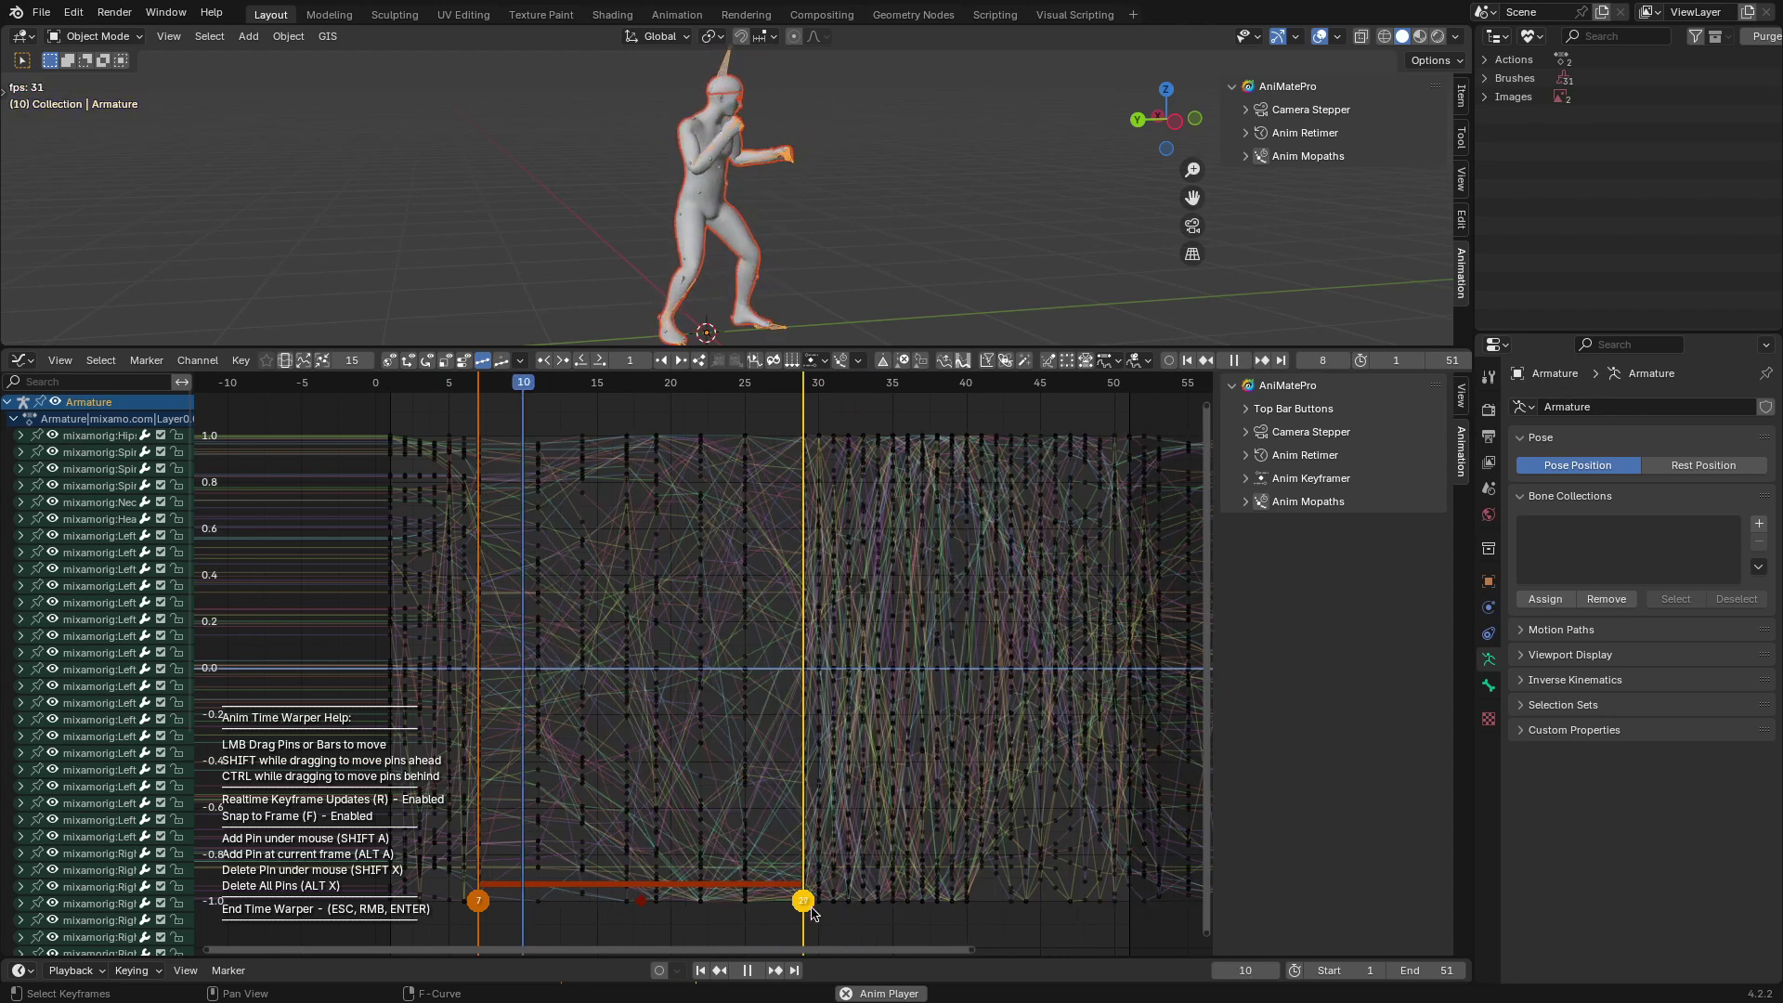
pyautogui.press('space')
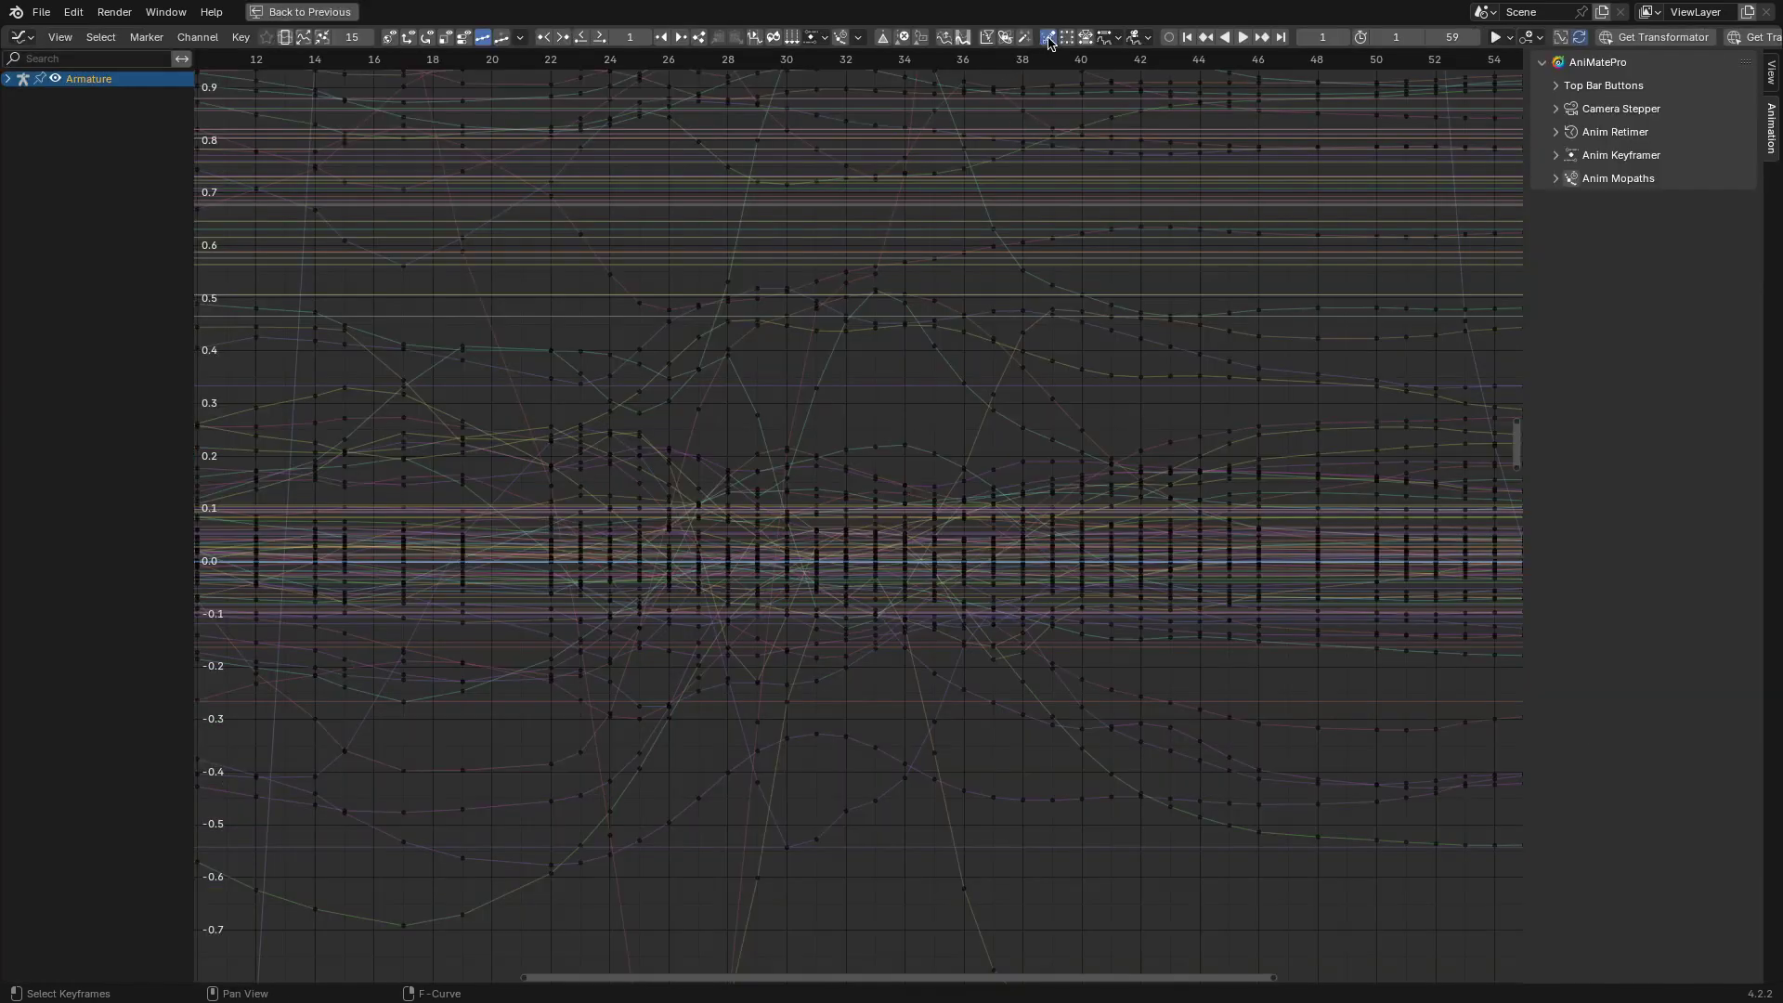
# Step: Start Anim Sculpt and adjust the brush's radius and blend radius over the middle of the curves
pyautogui.click(1048, 38)
pyautogui.scroll(2, 812, 581)
pyautogui.press('r')
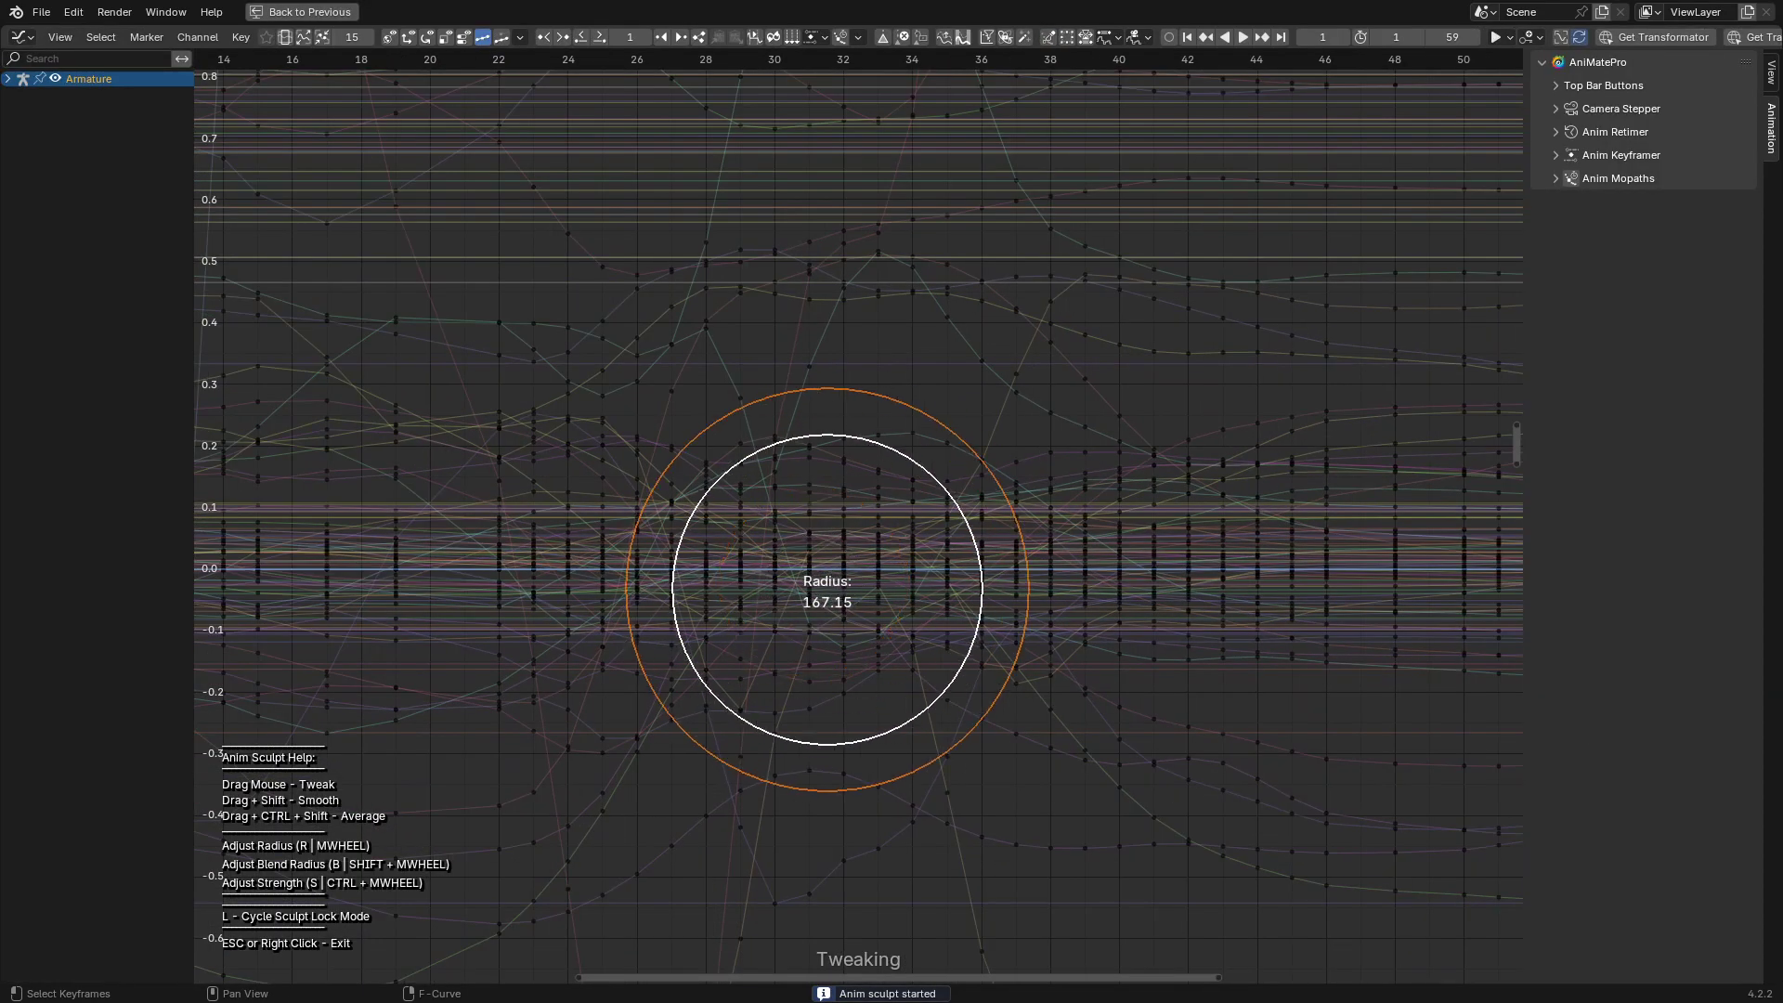
pyautogui.press('b')
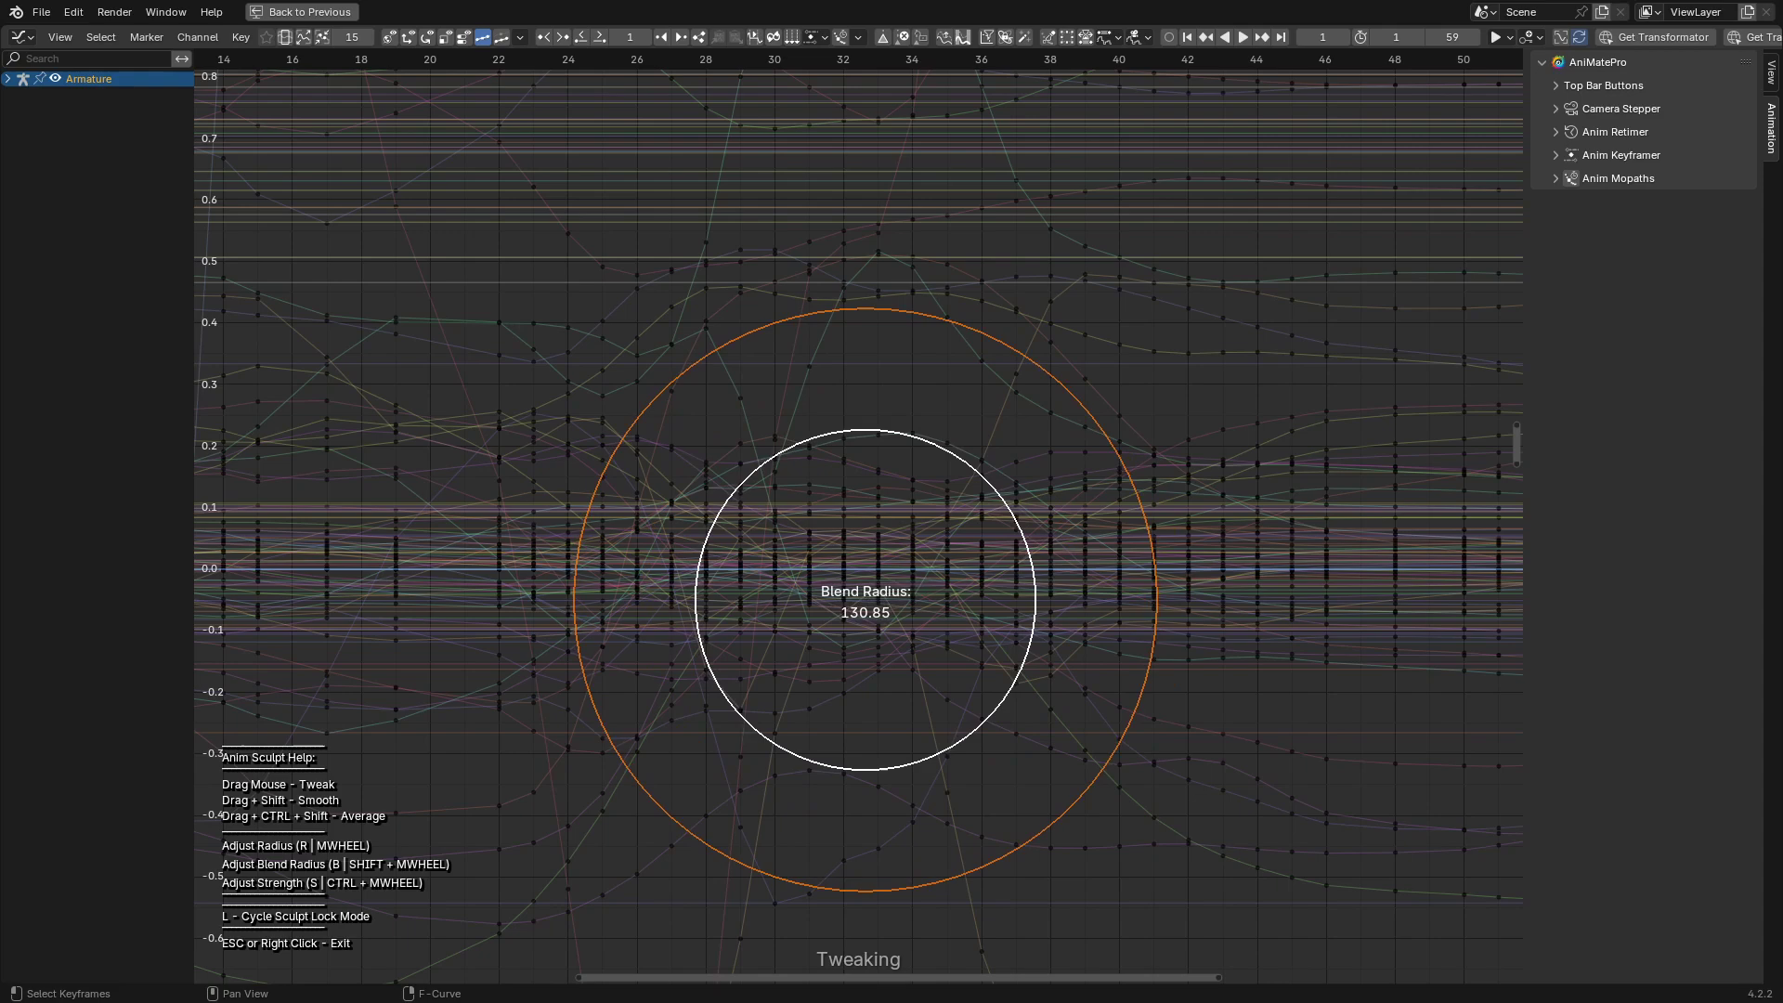
# Step: Smooth the keyframes around frames 22 to 32 with Anim Sculpt and readjust the brush's radius and blend radius
pyautogui.scroll(-2, 855, 601)
pyautogui.moveTo(819, 645)
pyautogui.keyDown('shift'); pyautogui.mouseDown()
pyautogui.moveTo(777, 747)
pyautogui.moveTo(805, 510)
pyautogui.moveTo(883, 430)
pyautogui.moveTo(1162, 529)
pyautogui.moveTo(609, 637)
pyautogui.moveTo(585, 420)
pyautogui.mouseUp(); pyautogui.keyUp('shift')
pyautogui.scroll(-5, 558, 437)
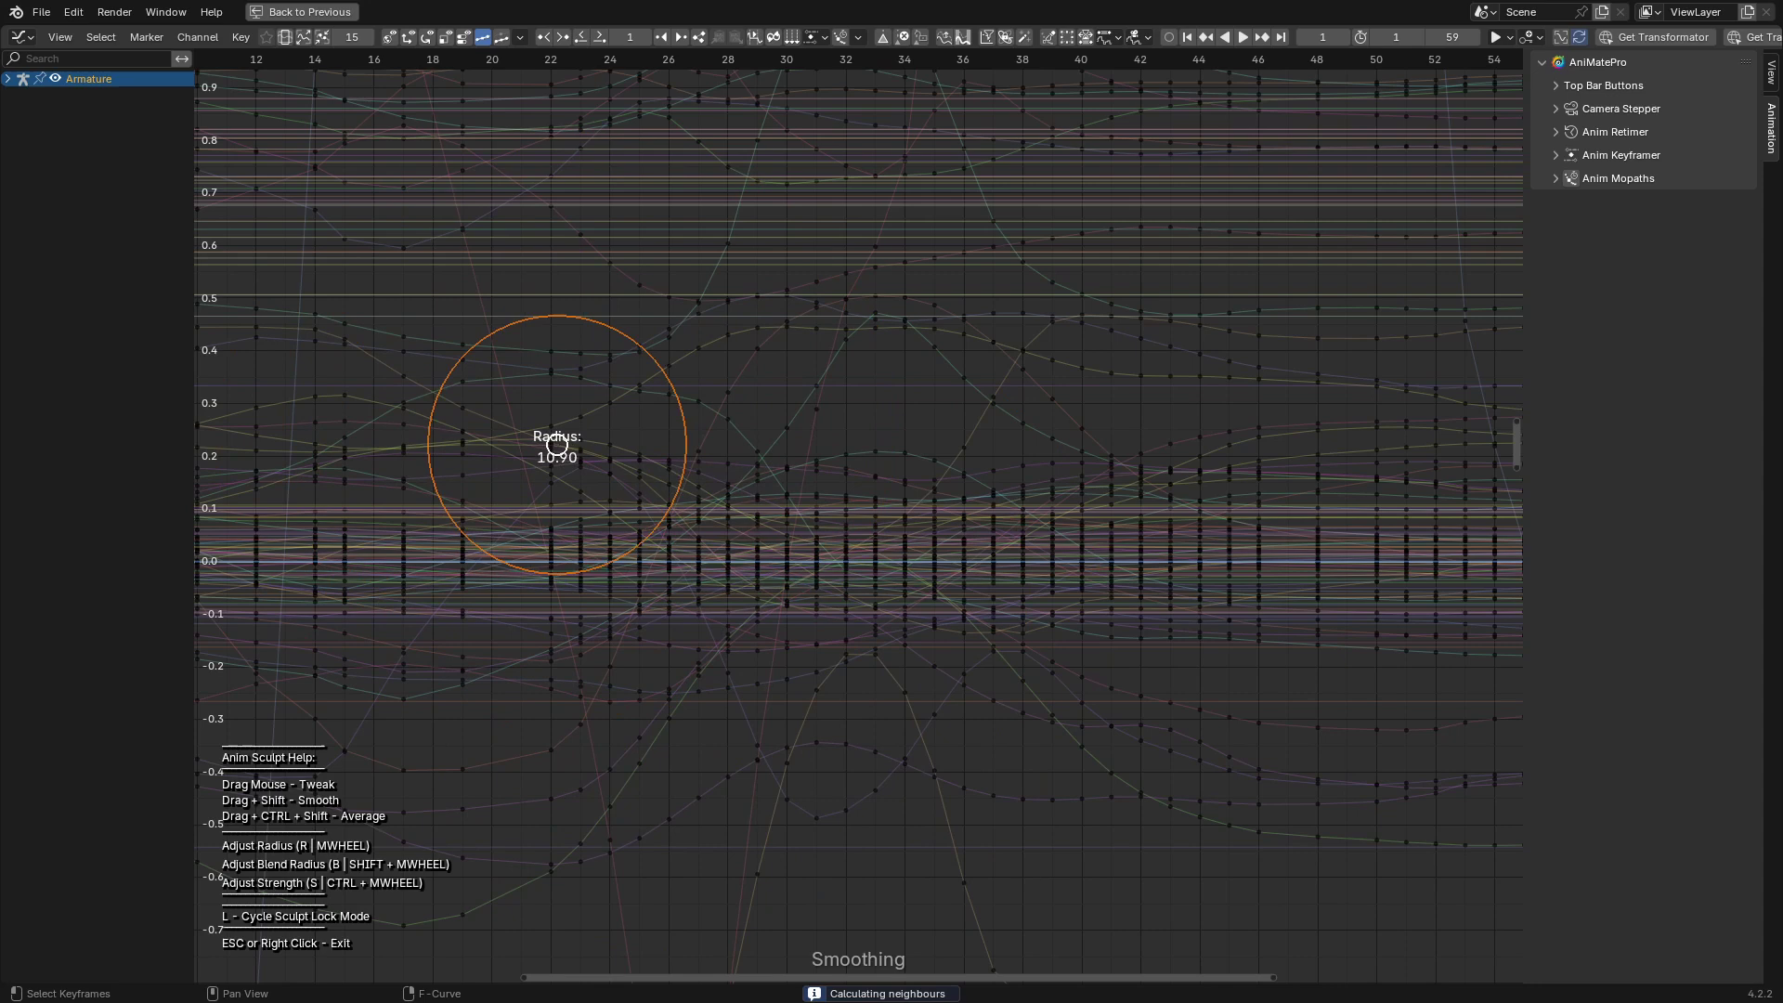
pyautogui.keyDown('shift'); pyautogui.scroll(-4, 632, 439); pyautogui.keyUp('shift')
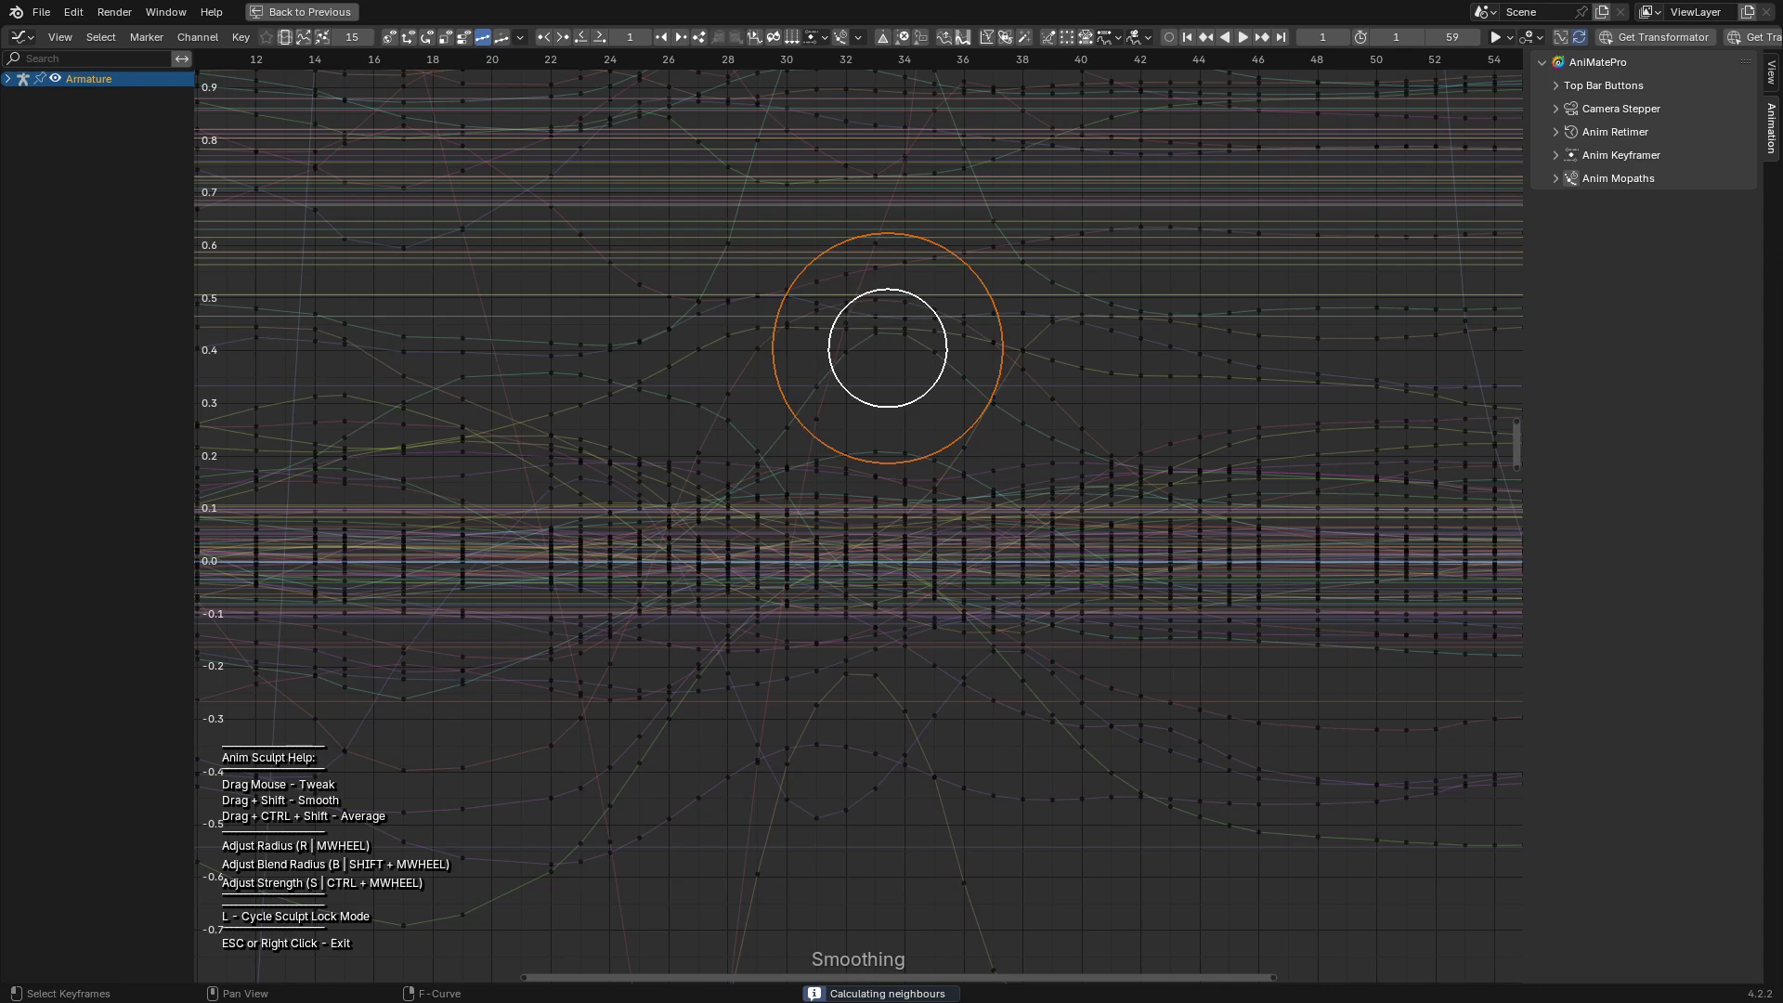
# Step: Enlarge the sculpt brush and sculpt the dense keyframes near value 0, undoing one stroke and making another
pyautogui.moveTo(1146, 533)
pyautogui.mouseDown(button='middle')
pyautogui.moveTo(987, 522)
pyautogui.moveTo(1052, 417)
pyautogui.mouseUp(button='middle')
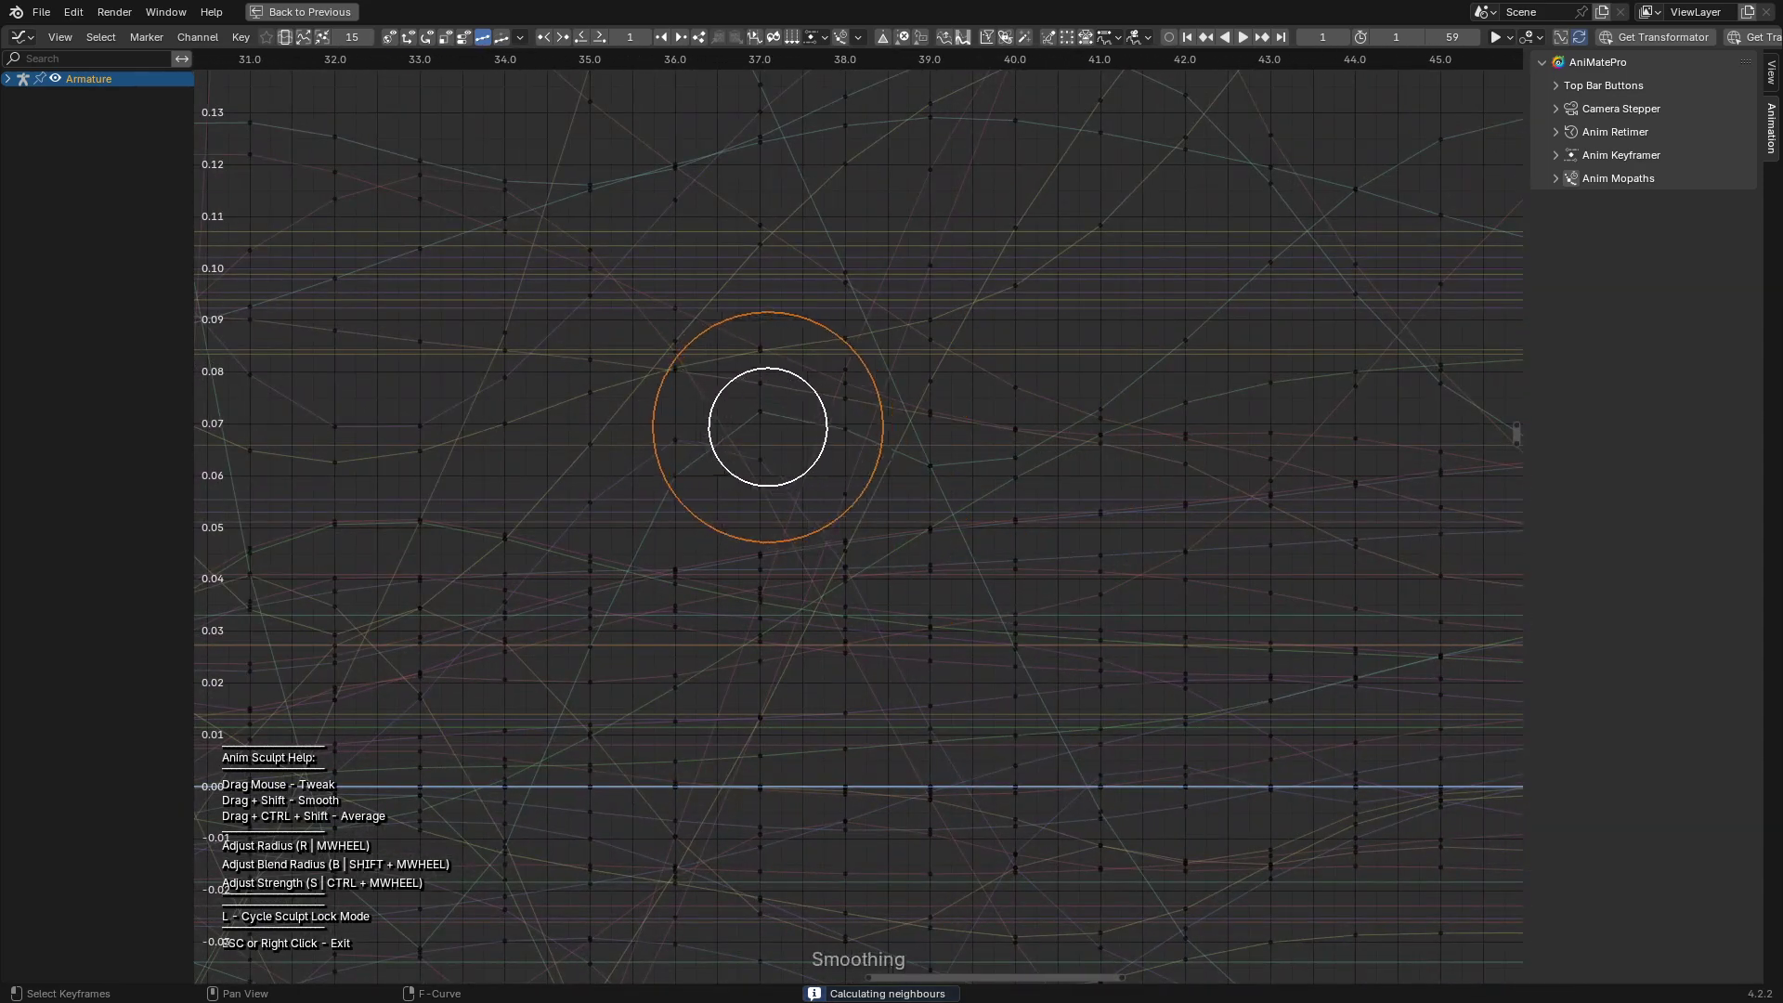
pyautogui.keyDown('ctrl'); pyautogui.moveTo(700, 475); pyautogui.dragTo(745, 503, button='middle'); pyautogui.keyUp('ctrl')
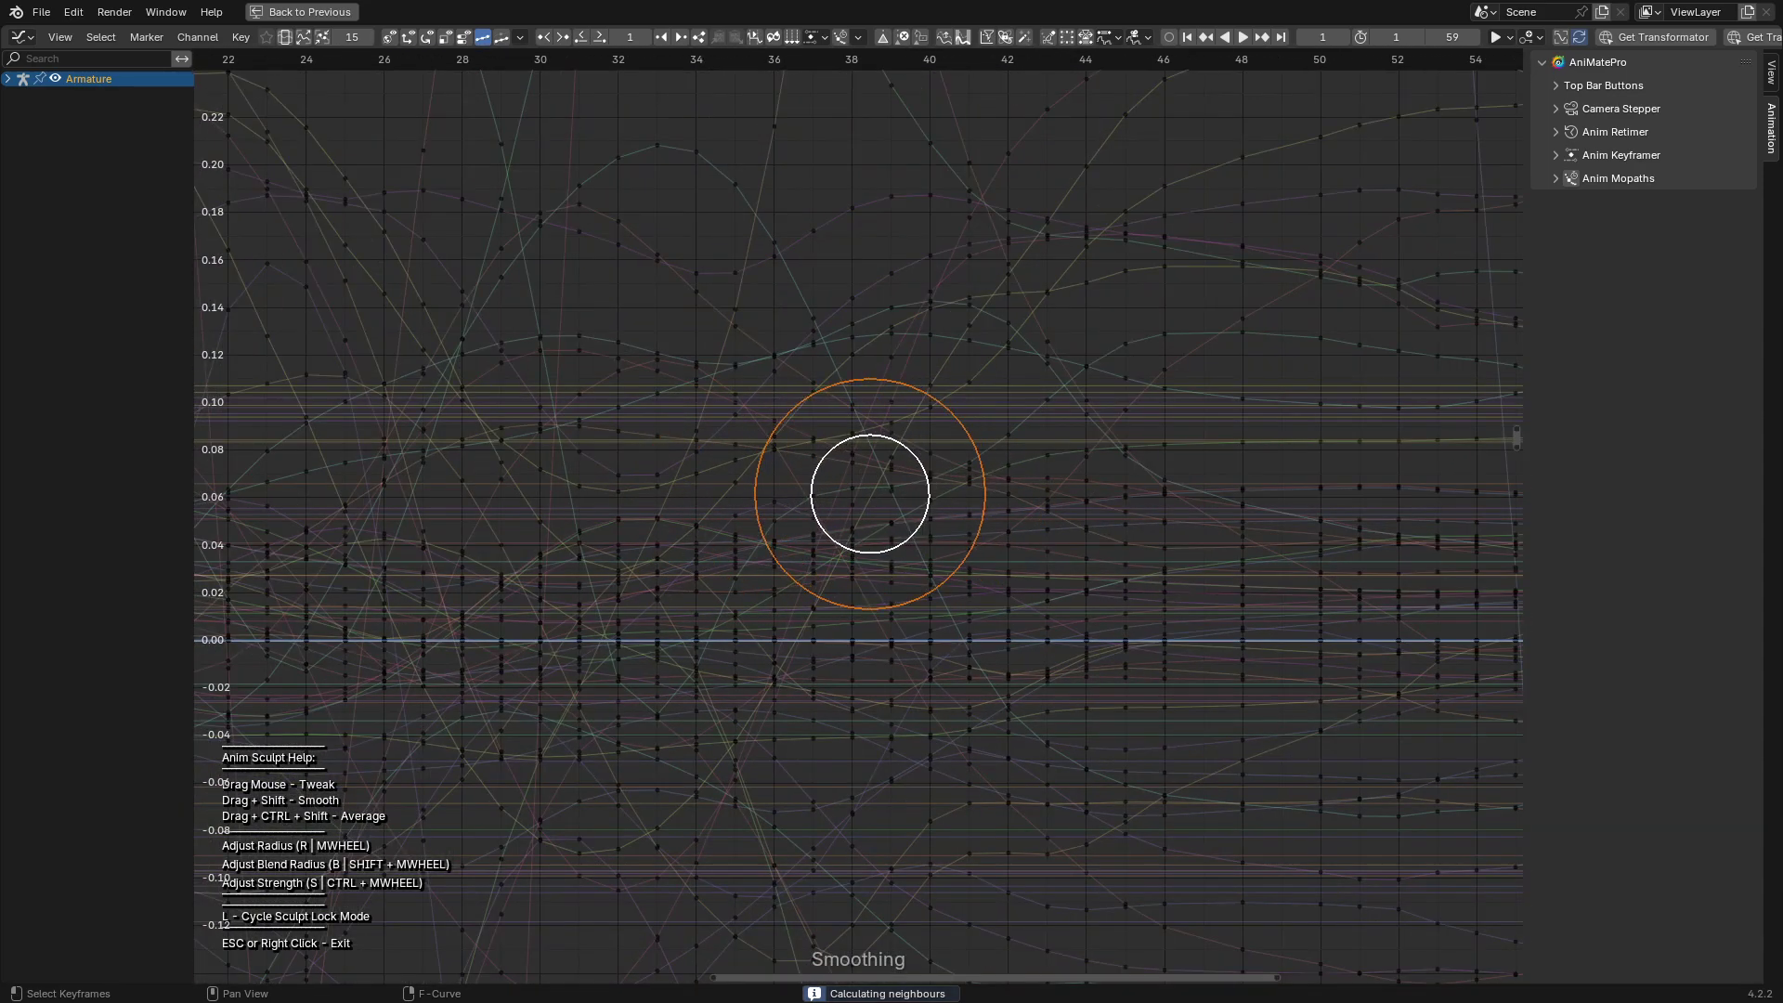
pyautogui.moveTo(869, 493)
pyautogui.keyDown('ctrl'); pyautogui.mouseDown(button='middle')
pyautogui.moveTo(1007, 616)
pyautogui.moveTo(851, 537)
pyautogui.moveTo(882, 536)
pyautogui.mouseUp(button='middle'); pyautogui.keyUp('ctrl')
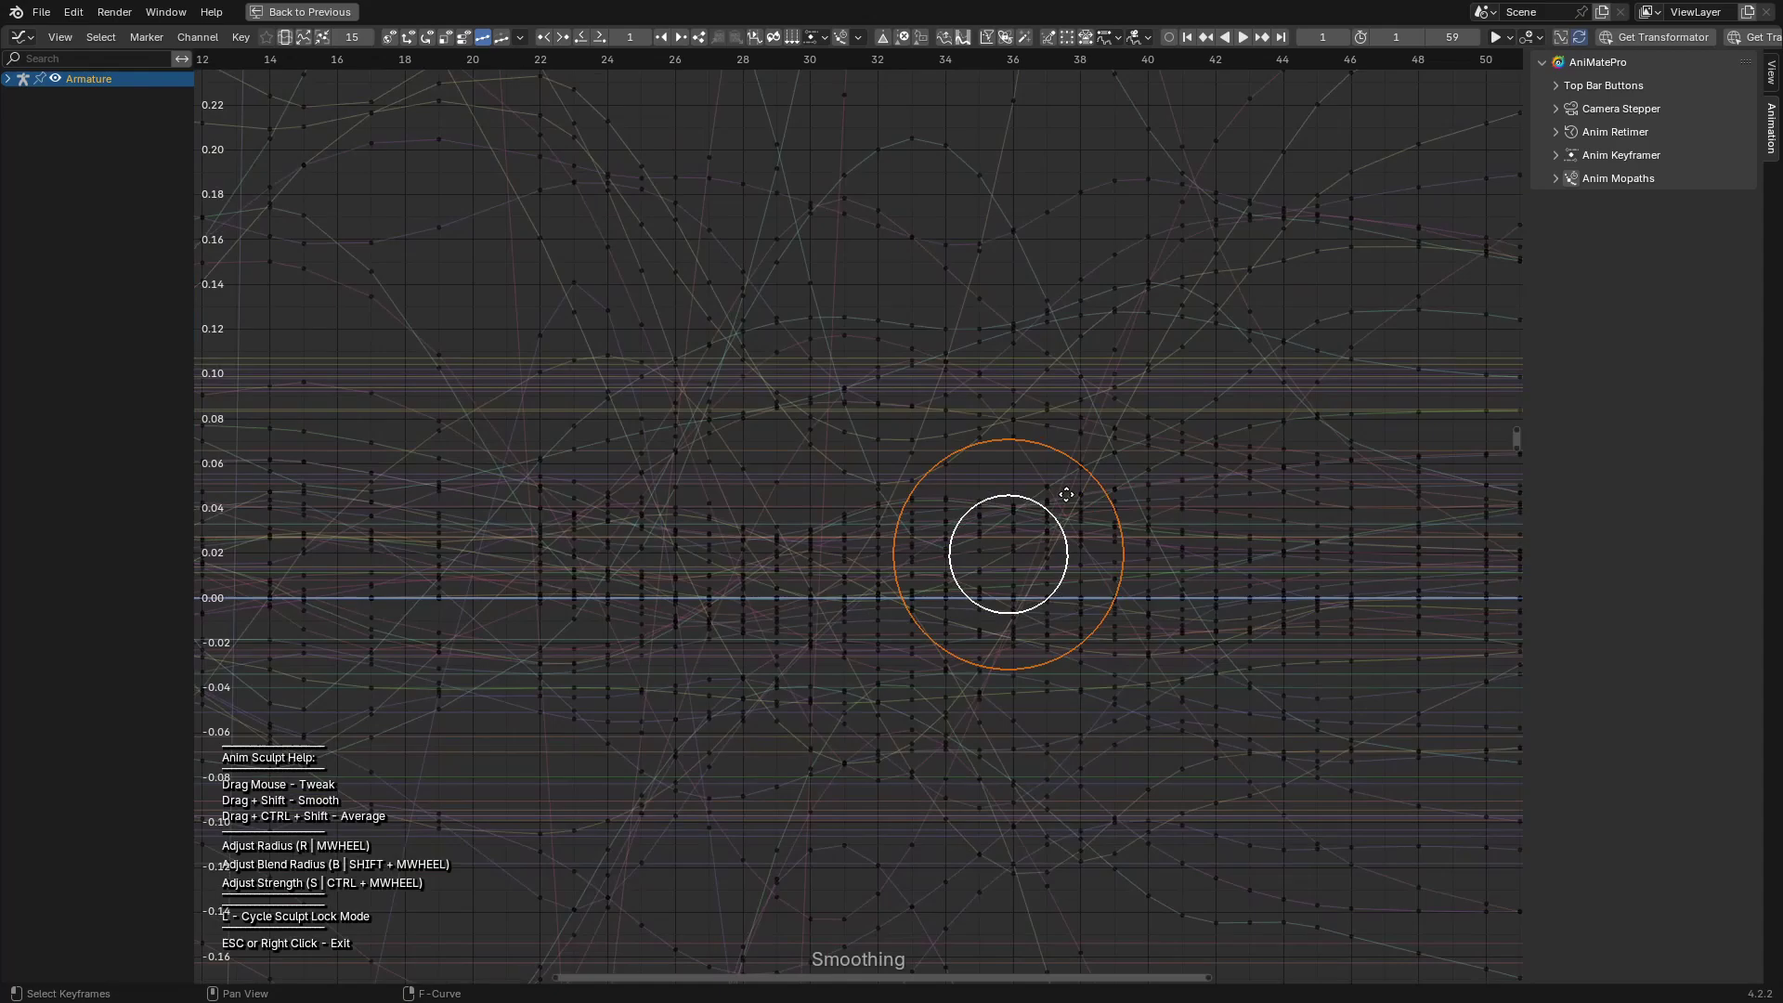
pyautogui.scroll(9, 901, 554)
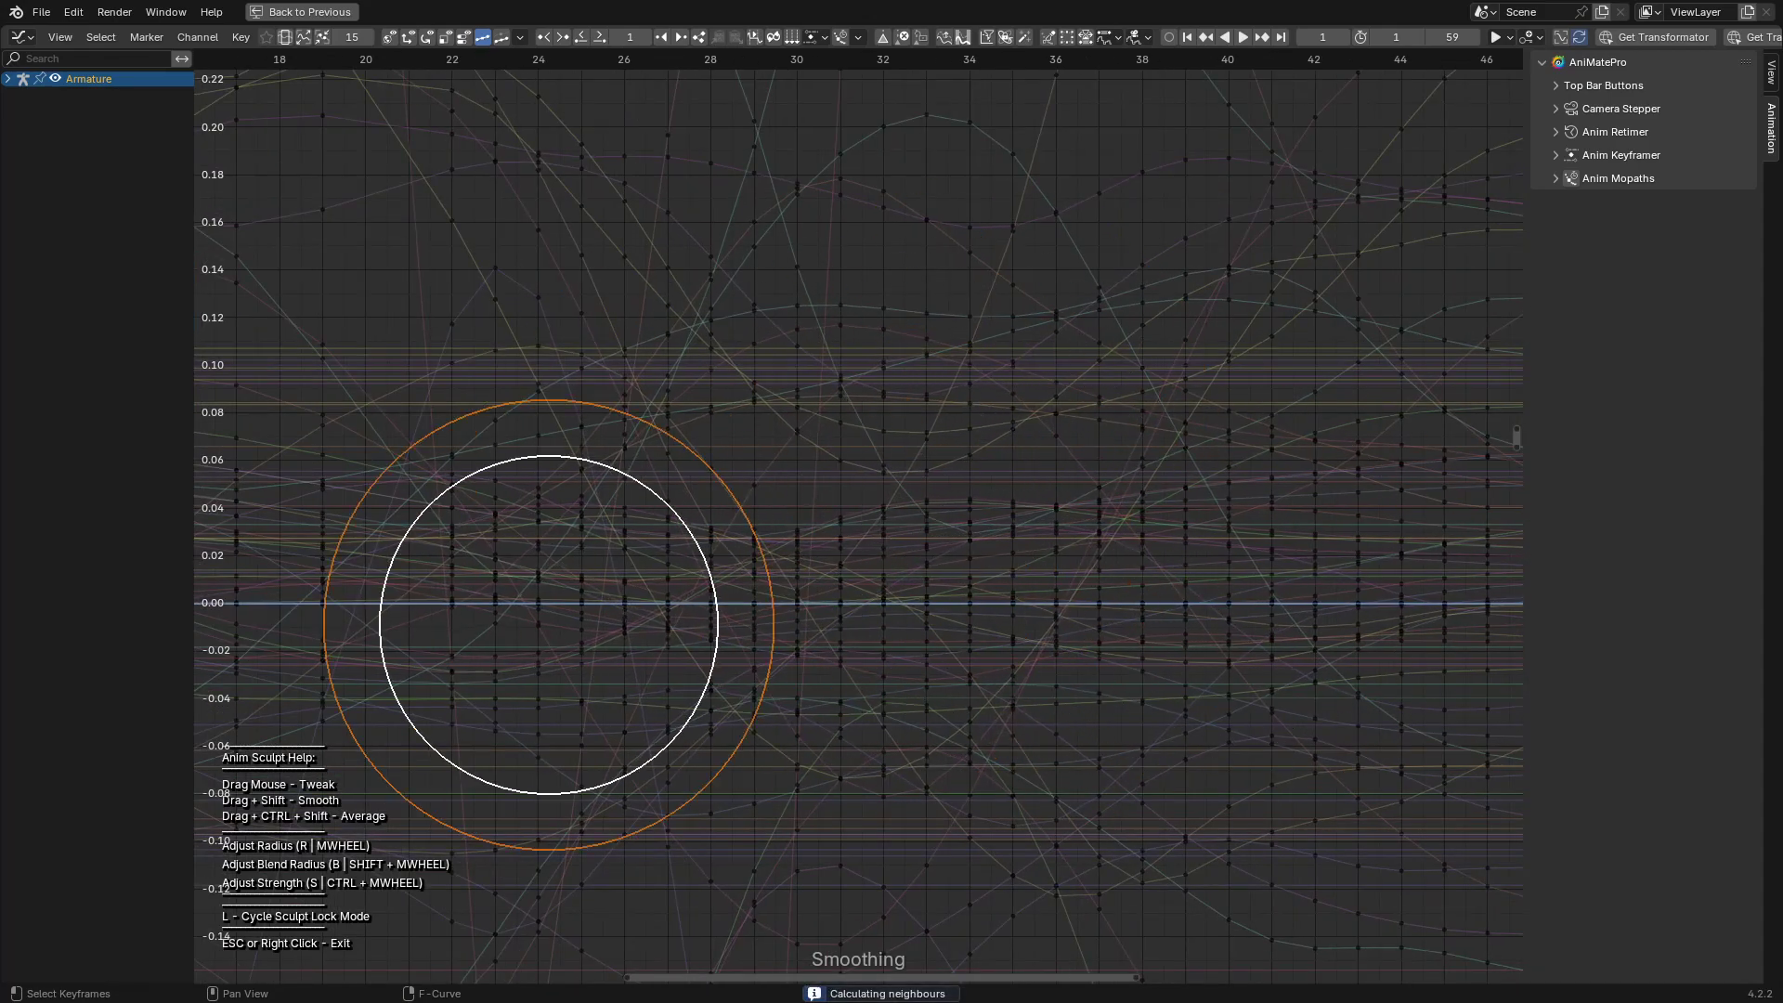
pyautogui.keyDown('ctrl'); pyautogui.moveTo(557, 621); pyautogui.dragTo(743, 540, button='middle'); pyautogui.keyUp('ctrl')
pyautogui.moveTo(747, 537)
pyautogui.mouseDown()
pyautogui.moveTo(749, 567)
pyautogui.moveTo(987, 446)
pyautogui.moveTo(888, 569)
pyautogui.moveTo(938, 492)
pyautogui.moveTo(1037, 455)
pyautogui.moveTo(1032, 508)
pyautogui.mouseUp()
pyautogui.hotkey('ctrl', 'z')
pyautogui.moveTo(915, 549)
pyautogui.mouseDown()
pyautogui.moveTo(925, 788)
pyautogui.moveTo(944, 556)
pyautogui.moveTo(720, 306)
pyautogui.moveTo(805, 549)
pyautogui.moveTo(875, 685)
pyautogui.moveTo(978, 482)
pyautogui.mouseUp()
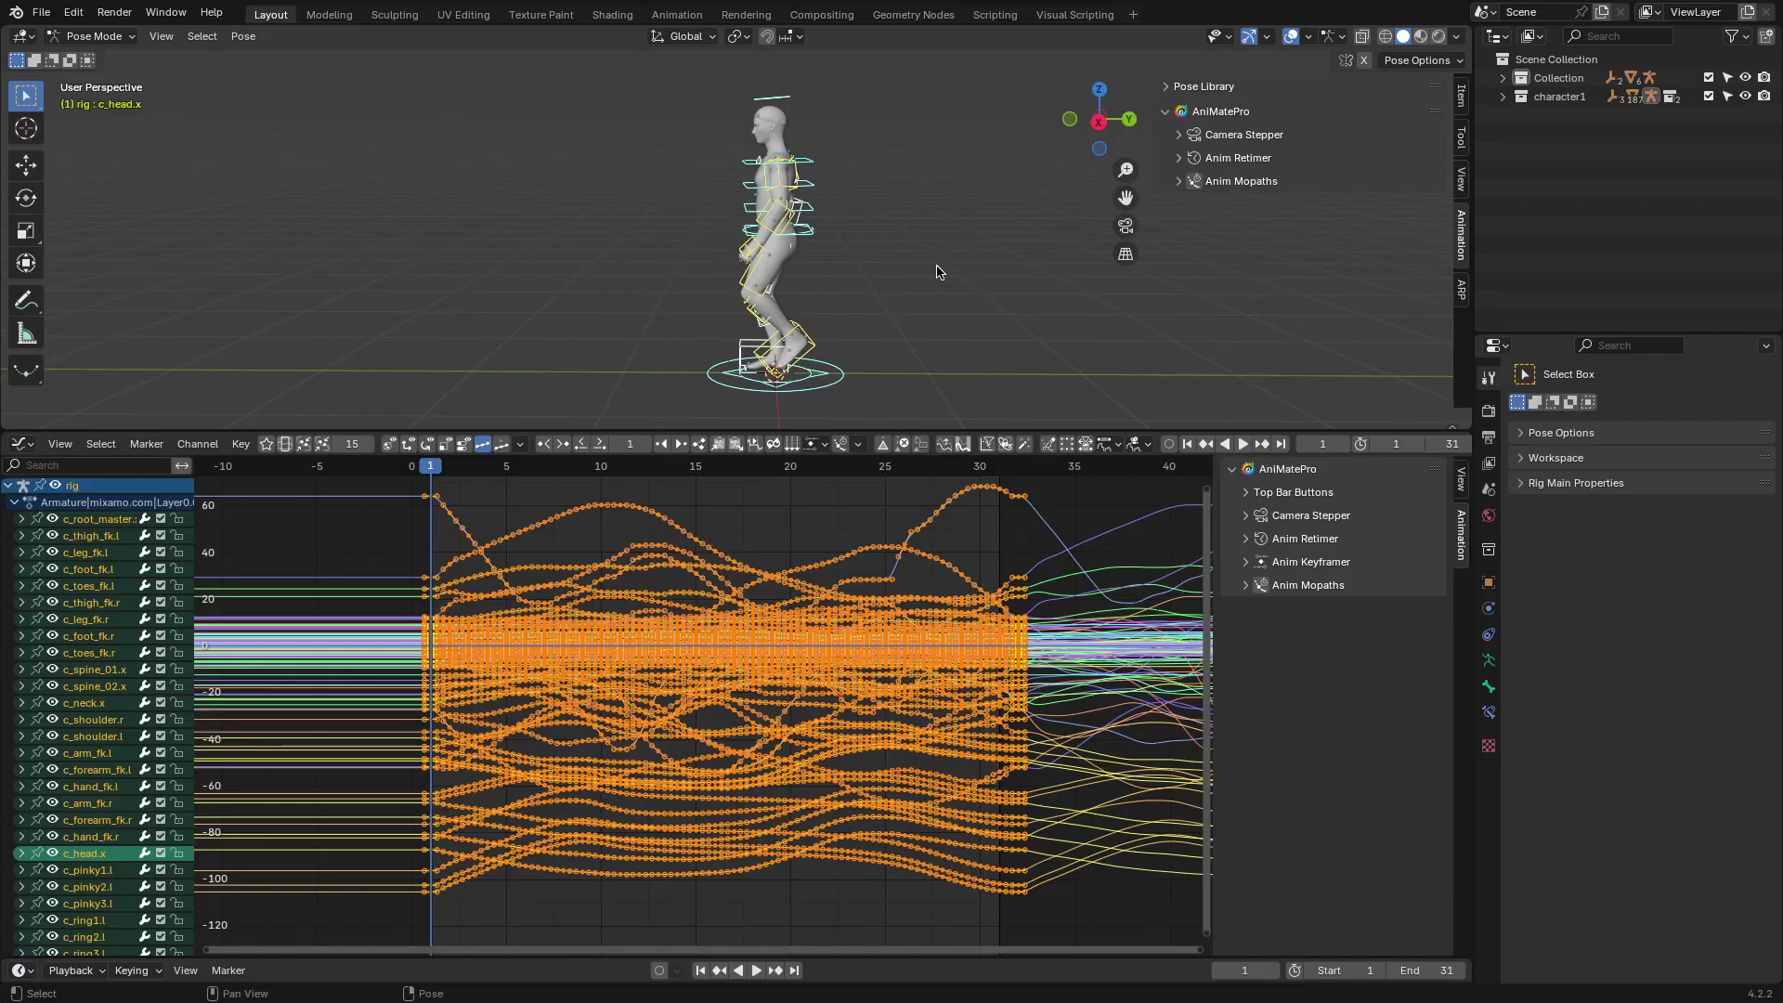
# Step: Play the rig's walk animation, clear the bone selection and activate AnimOffset
pyautogui.press('space')
pyautogui.click(883, 204)
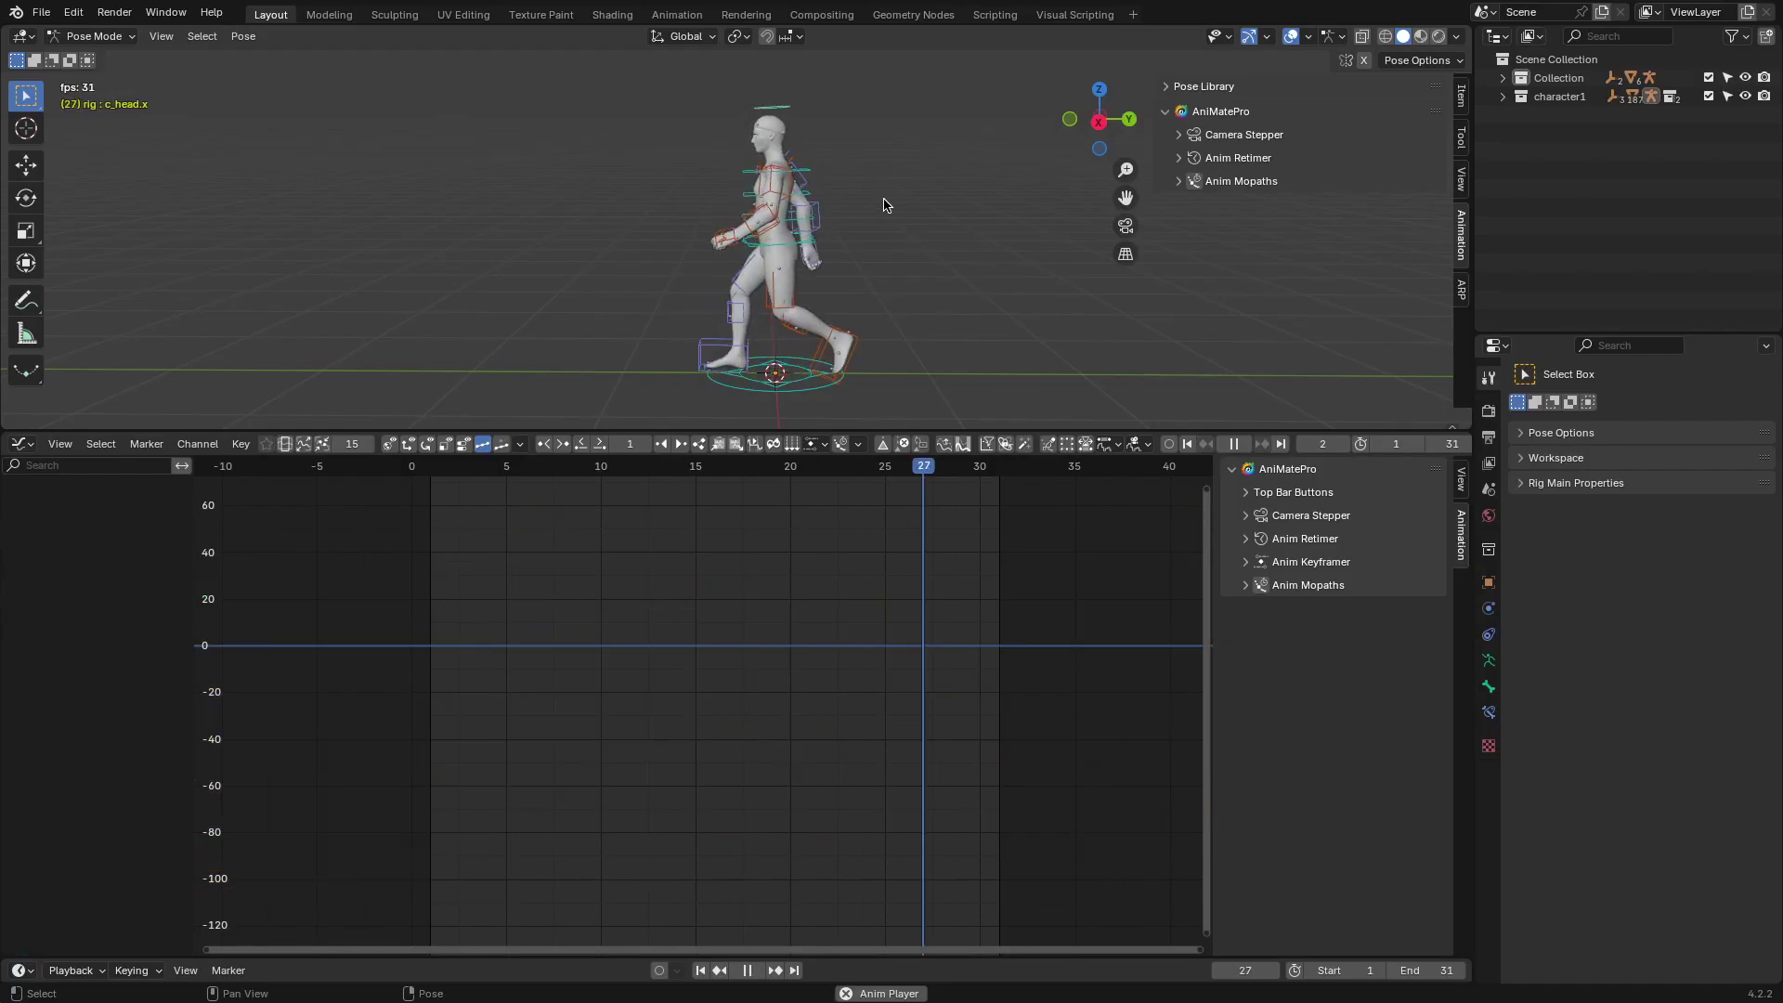
pyautogui.press('a')
pyautogui.click(941, 445)
# Step: Rotate the c_spine_01.x and c_spine_03.x bones during playback to offset the torso across the whole walk
pyautogui.click(810, 206)
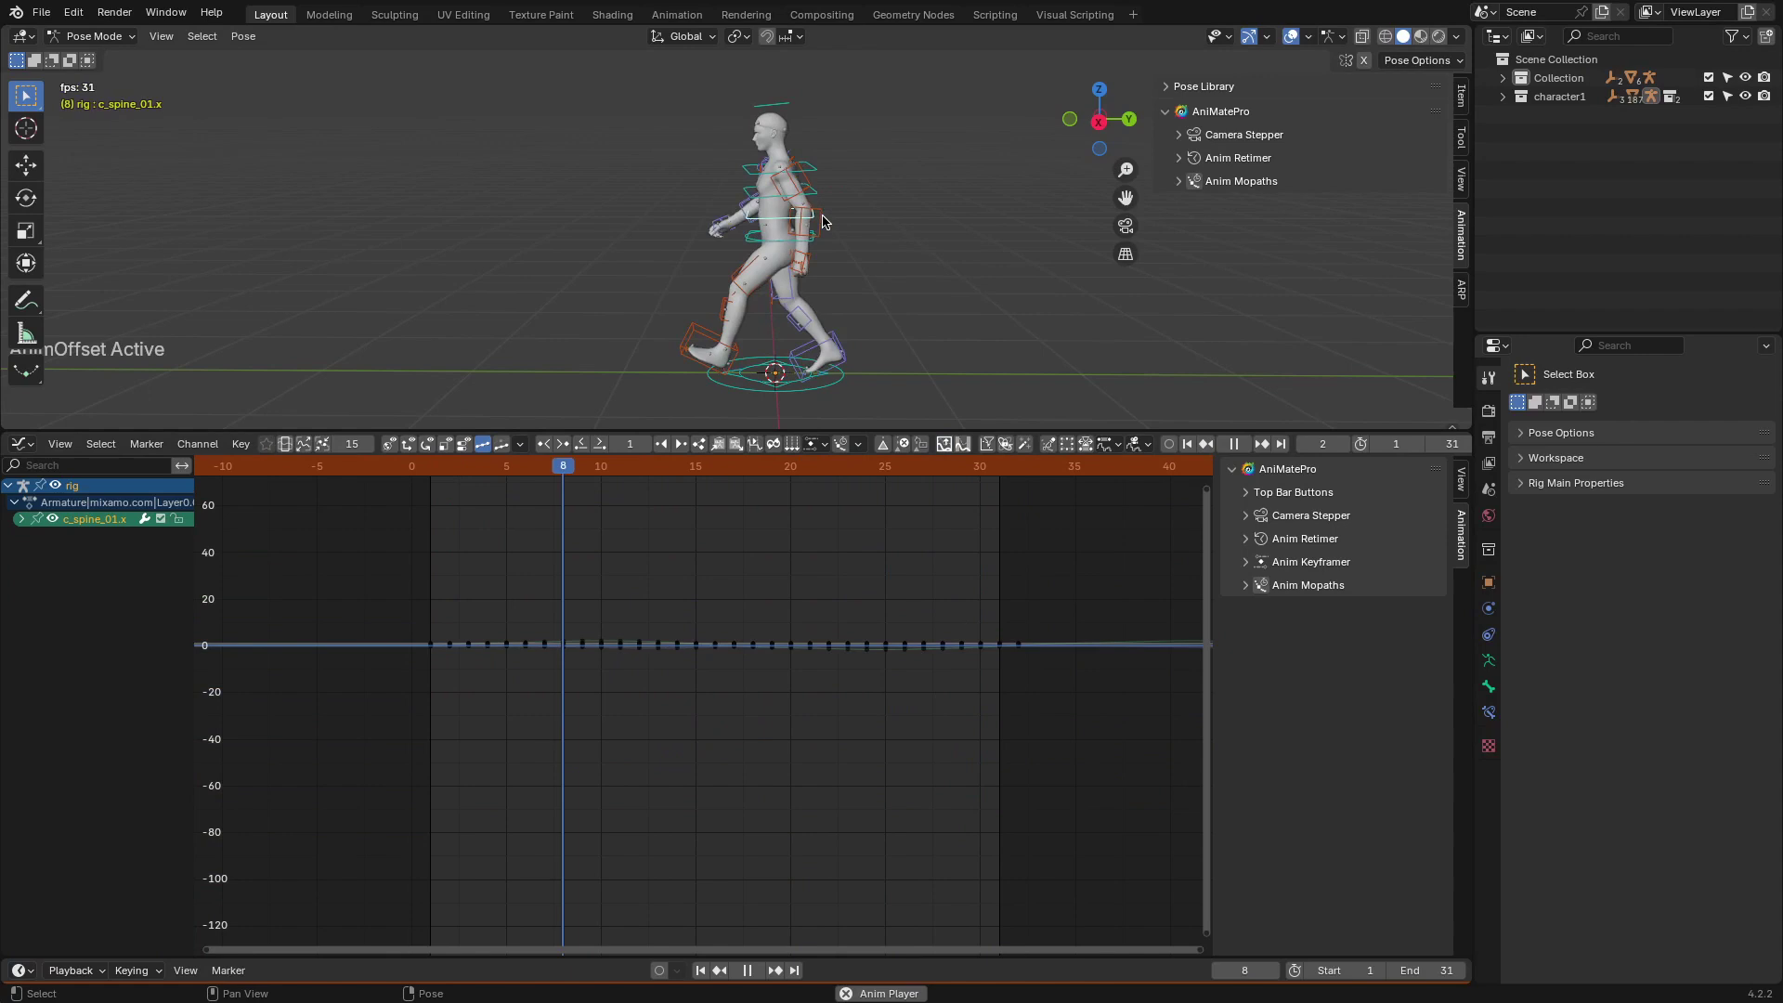
pyautogui.press('r')
pyautogui.click(770, 170)
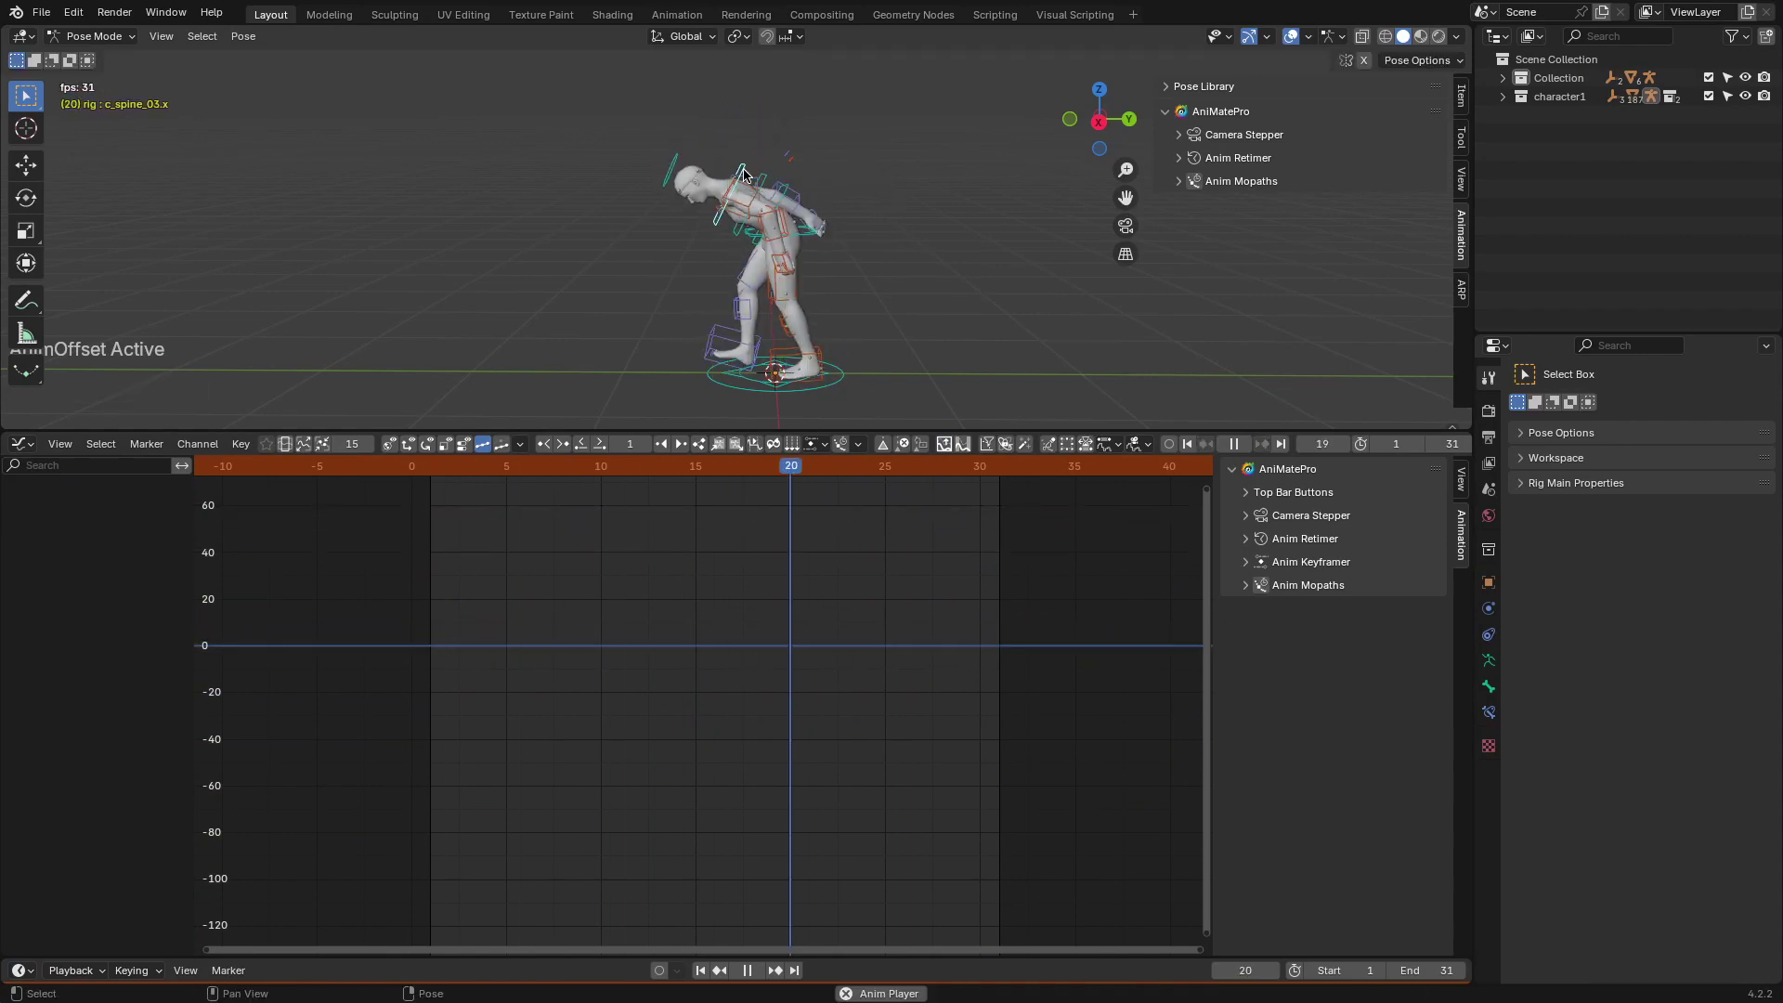
pyautogui.press('r')
pyautogui.click(971, 191)
# Step: Rotate the c_spine_01.x bone again to readjust the lean of the lower torso
pyautogui.scroll(3, 818, 186)
pyautogui.click(806, 221)
pyautogui.press('r')
pyautogui.click(839, 209)
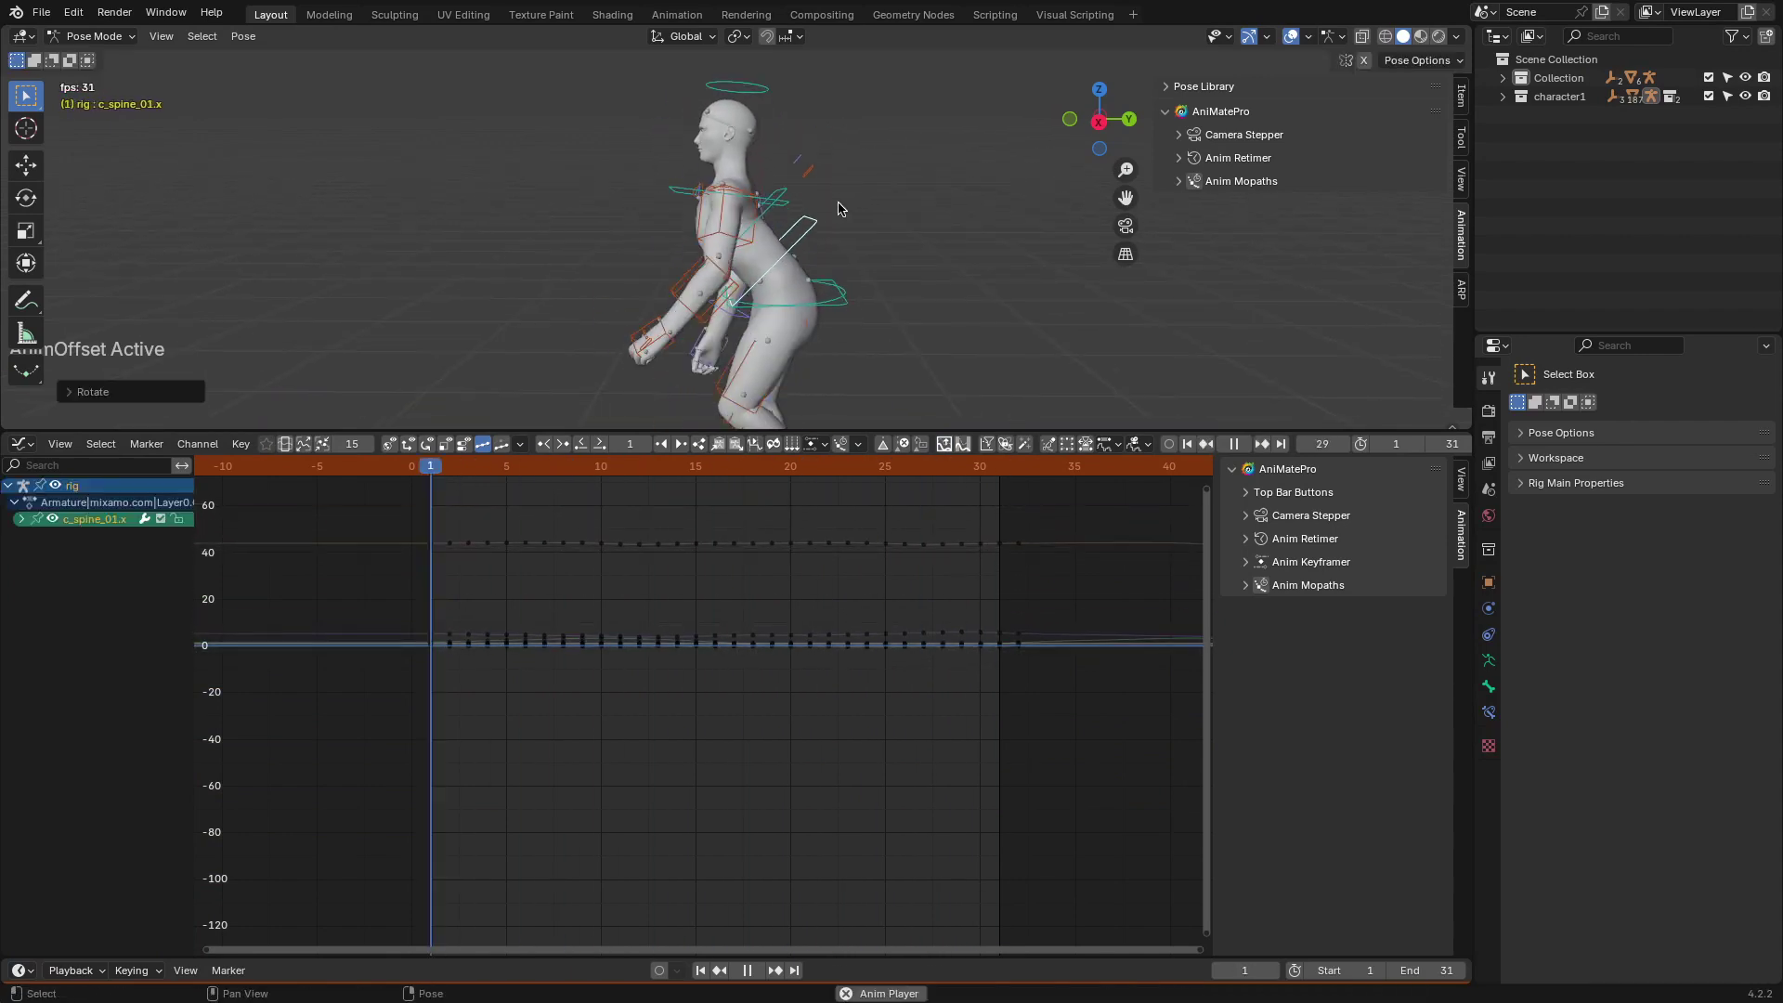
# Step: Rotate the c_spine_03.x bone and the head control to adjust the upper body's posture
pyautogui.click(798, 198)
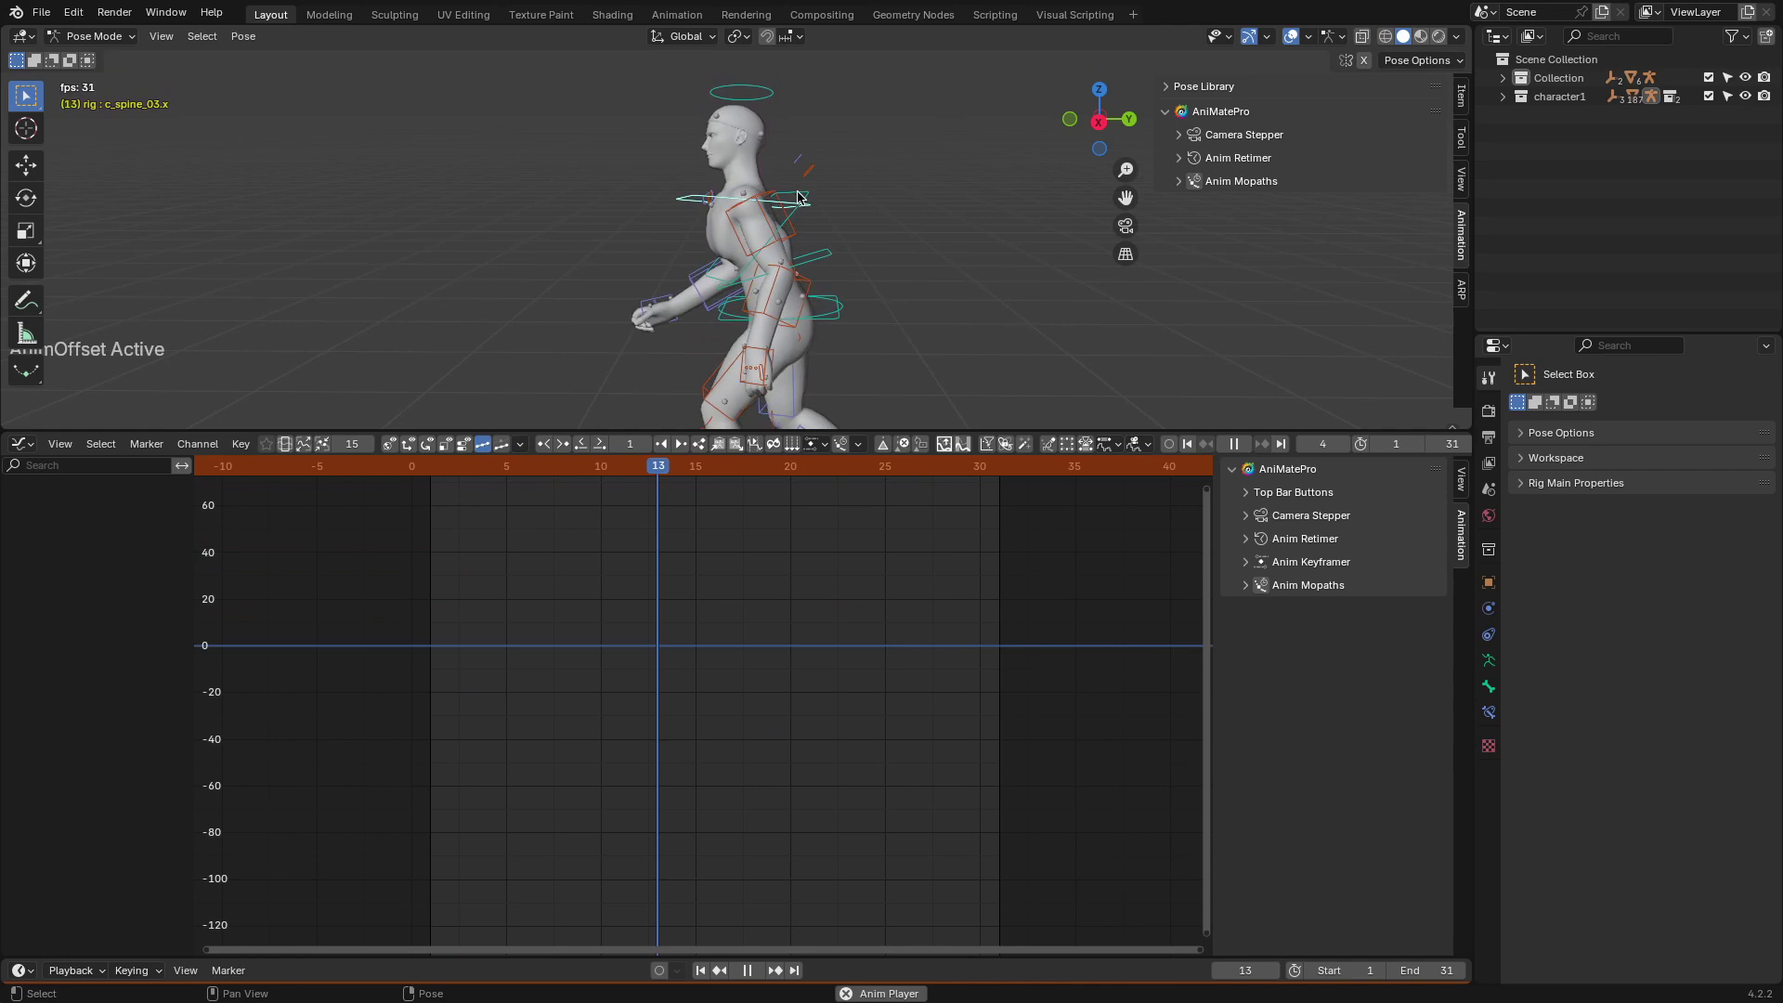
pyautogui.press('r')
pyautogui.click(796, 159)
pyautogui.click(724, 104)
pyautogui.press('r')
pyautogui.click(756, 179)
# Step: Rotate the character's right upper-arm control as seen from the front
pyautogui.scroll(-3, 756, 179)
pyautogui.keyDown('alt'); pyautogui.moveTo(756, 180); pyautogui.dragTo(868, 173, button='middle'); pyautogui.keyUp('alt')
pyautogui.scroll(2, 867, 172)
pyautogui.click(728, 202)
pyautogui.press('r')
pyautogui.click(771, 223)
# Step: Rotate the c_spine_02.x bone during playback to offset the mid-torso across the whole walk
pyautogui.click(727, 335)
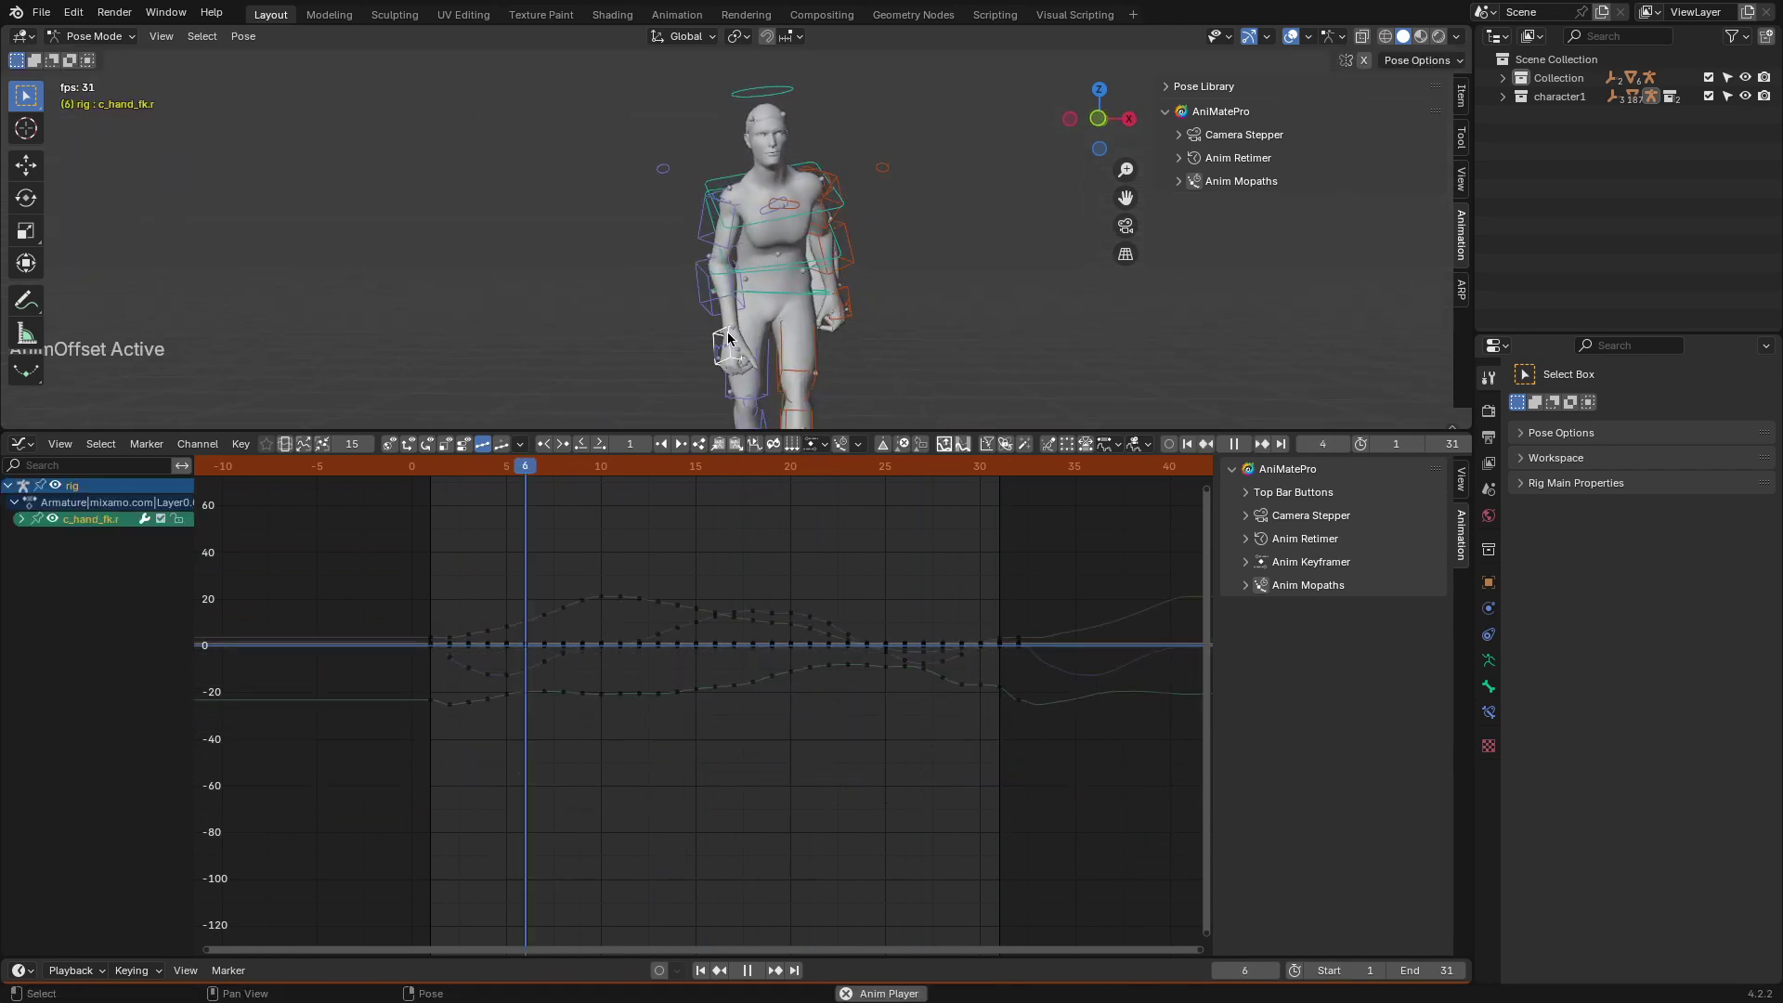
pyautogui.click(761, 264)
pyautogui.press('r')
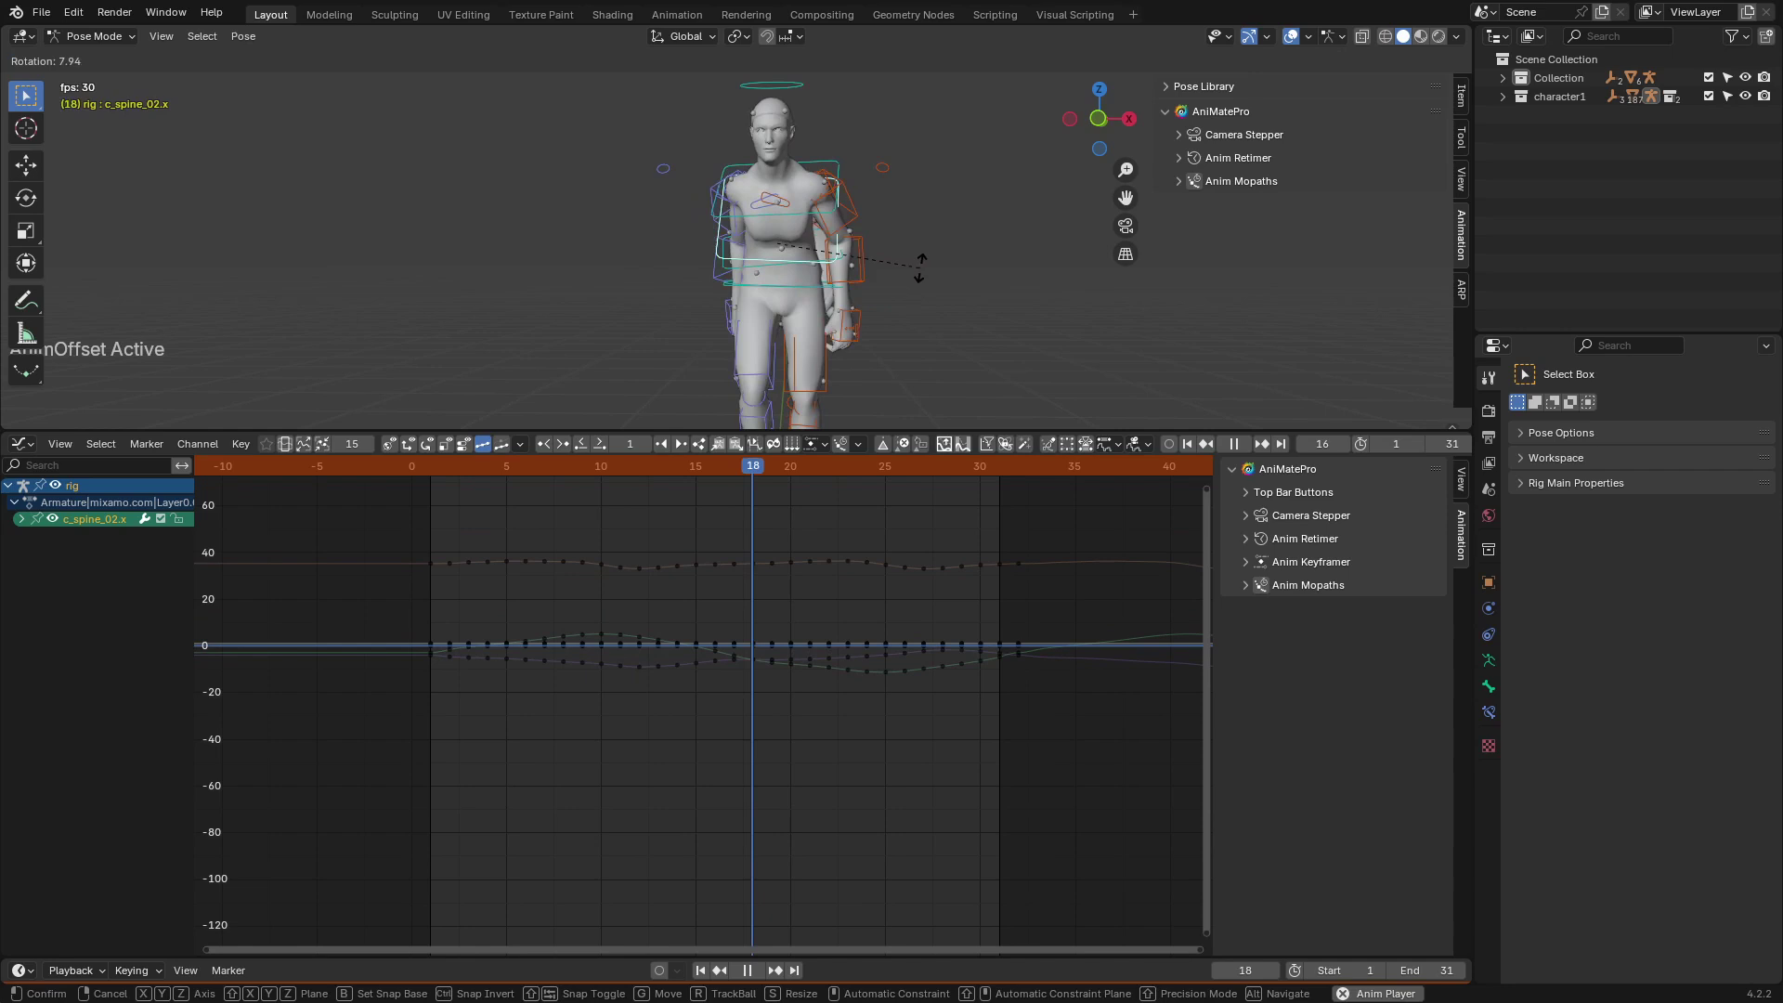
pyautogui.click(859, 209)
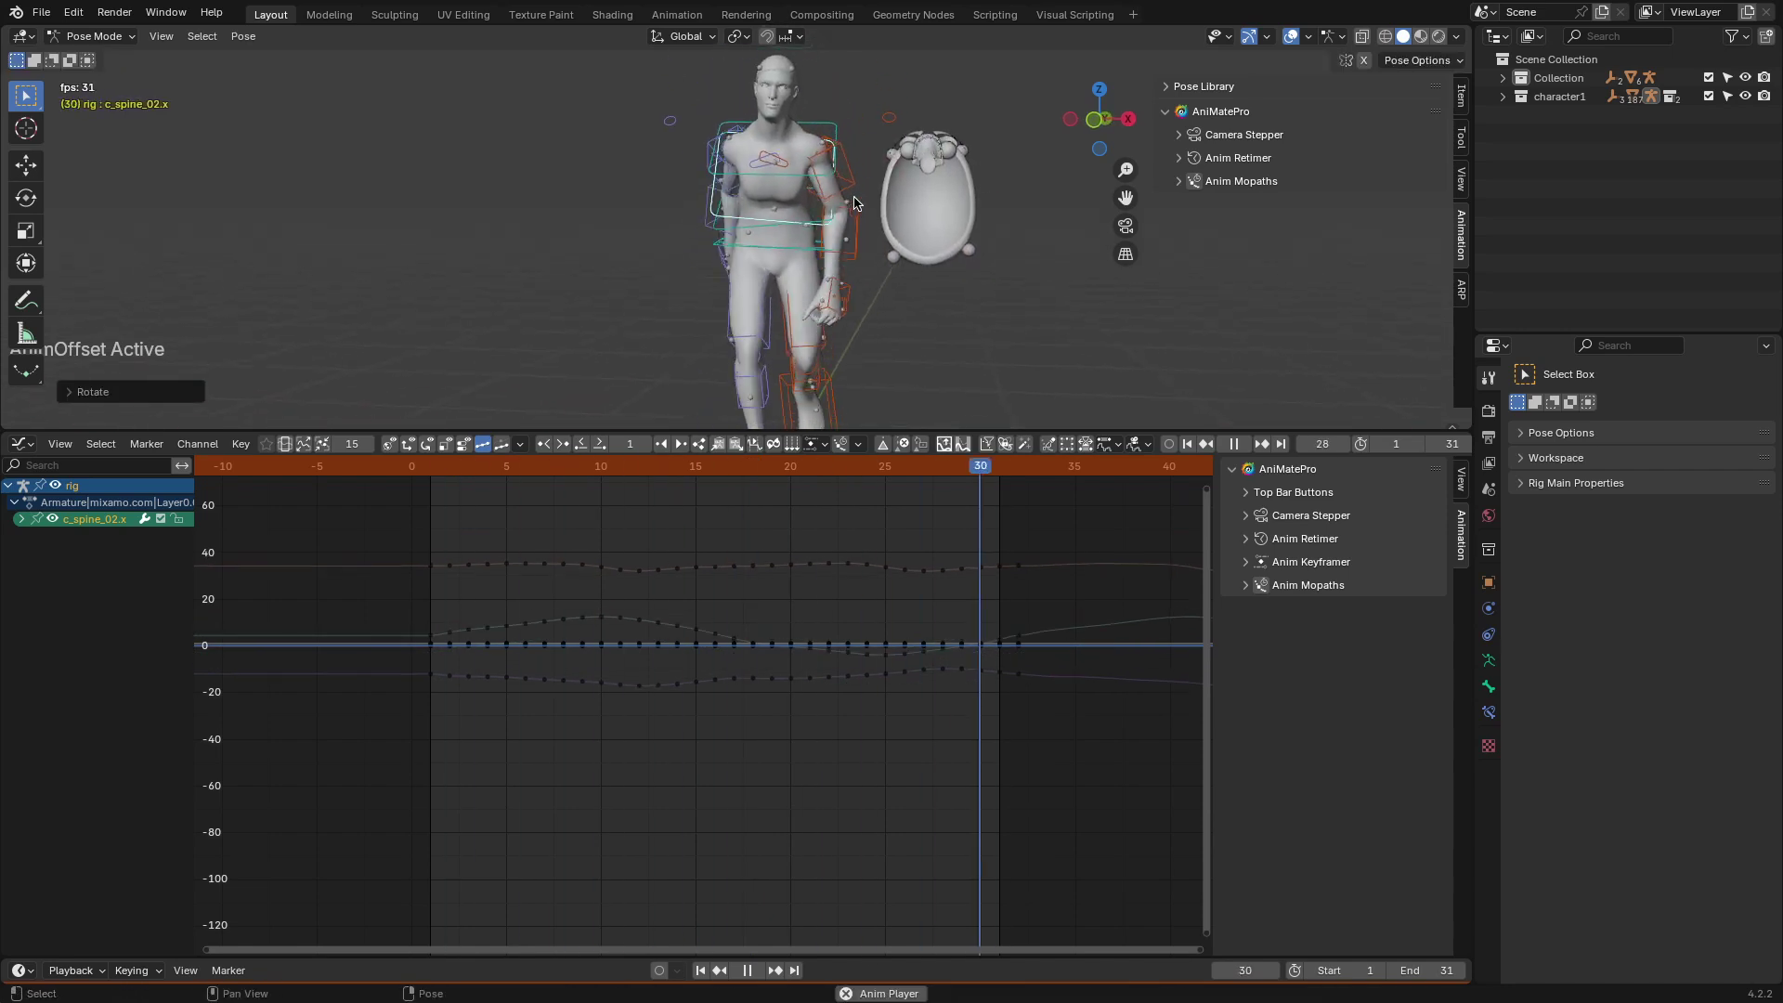
# Step: Move the c_root.x control to shift the hips and rotate the head control during playback
pyautogui.click(842, 330)
pyautogui.press('g')
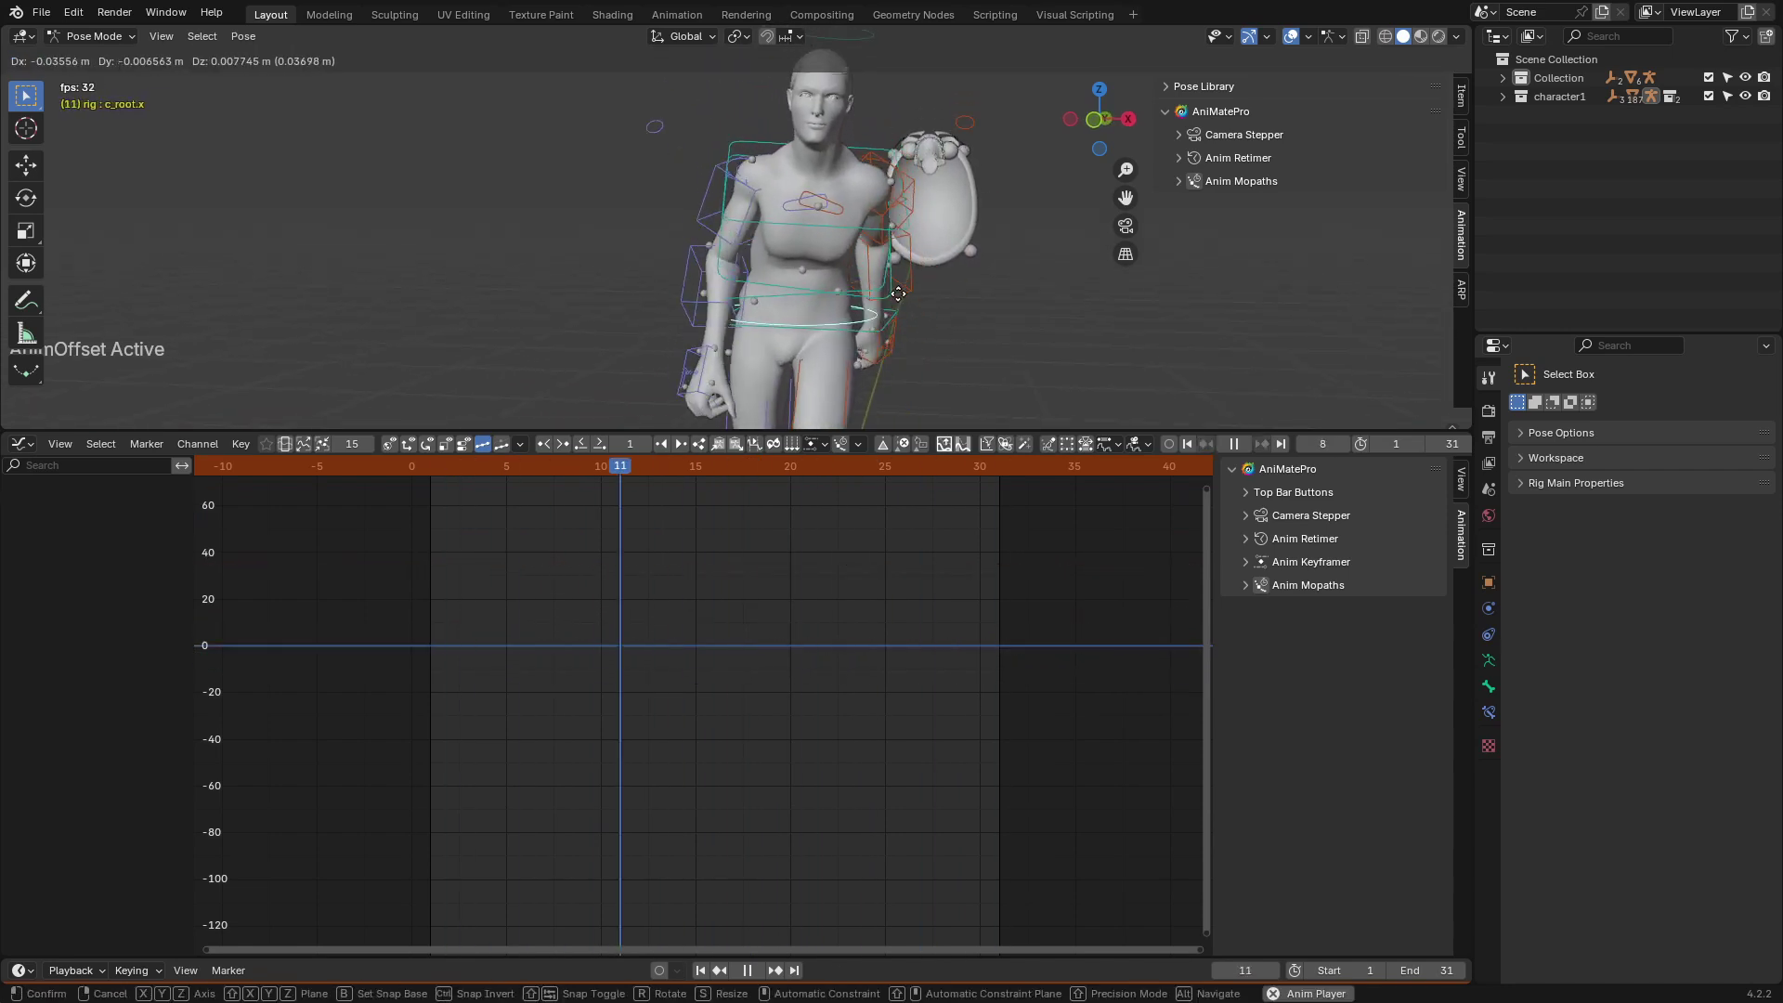
pyautogui.click(872, 251)
pyautogui.click(780, 100)
pyautogui.press('r')
pyautogui.click(864, 148)
# Step: Move and rotate a torso control to readjust the body's posture across the walk
pyautogui.moveTo(864, 149); pyautogui.dragTo(868, 109, button='middle')
pyautogui.click(833, 234)
pyautogui.press('g')
pyautogui.click(825, 149)
pyautogui.press('r')
pyautogui.click(846, 151)
# Step: Rotate the c_head.x control to tilt the head sideways and resume the playback
pyautogui.click(750, 107)
pyautogui.press('r')
pyautogui.click(831, 144)
pyautogui.press('r')
pyautogui.click(855, 143)
pyautogui.press('Escape')
pyautogui.press('space')
pyautogui.press('space')
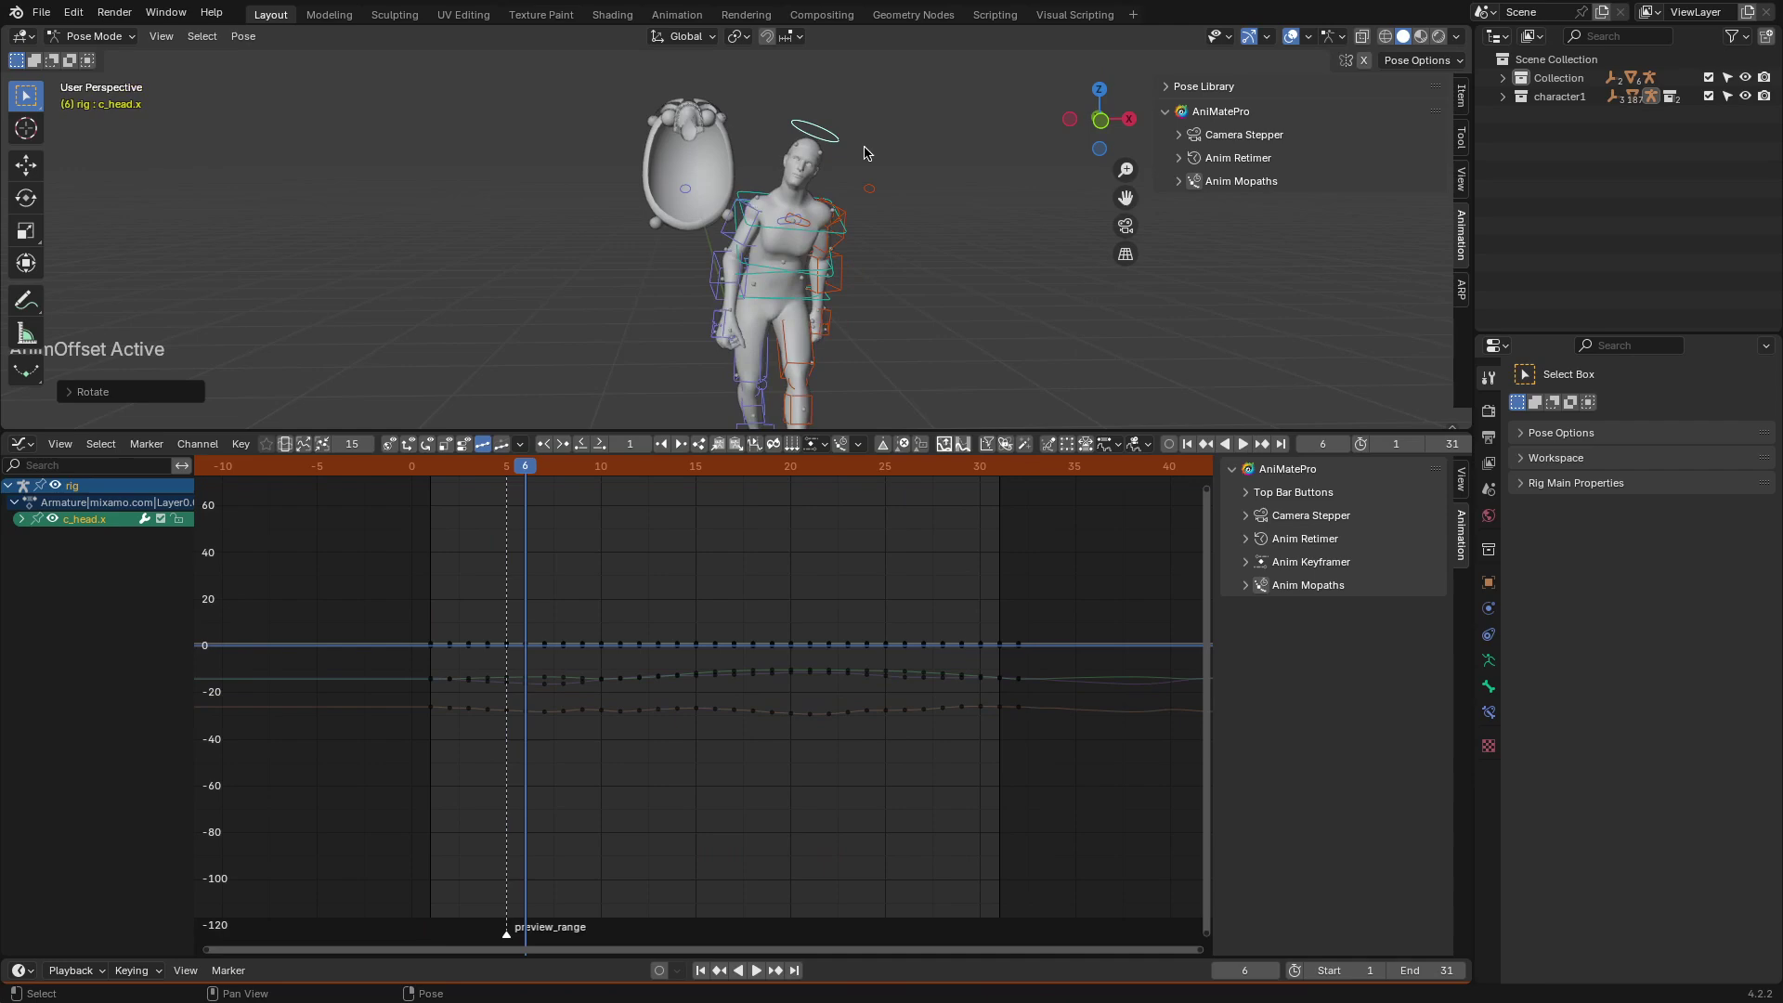
pyautogui.press('space')
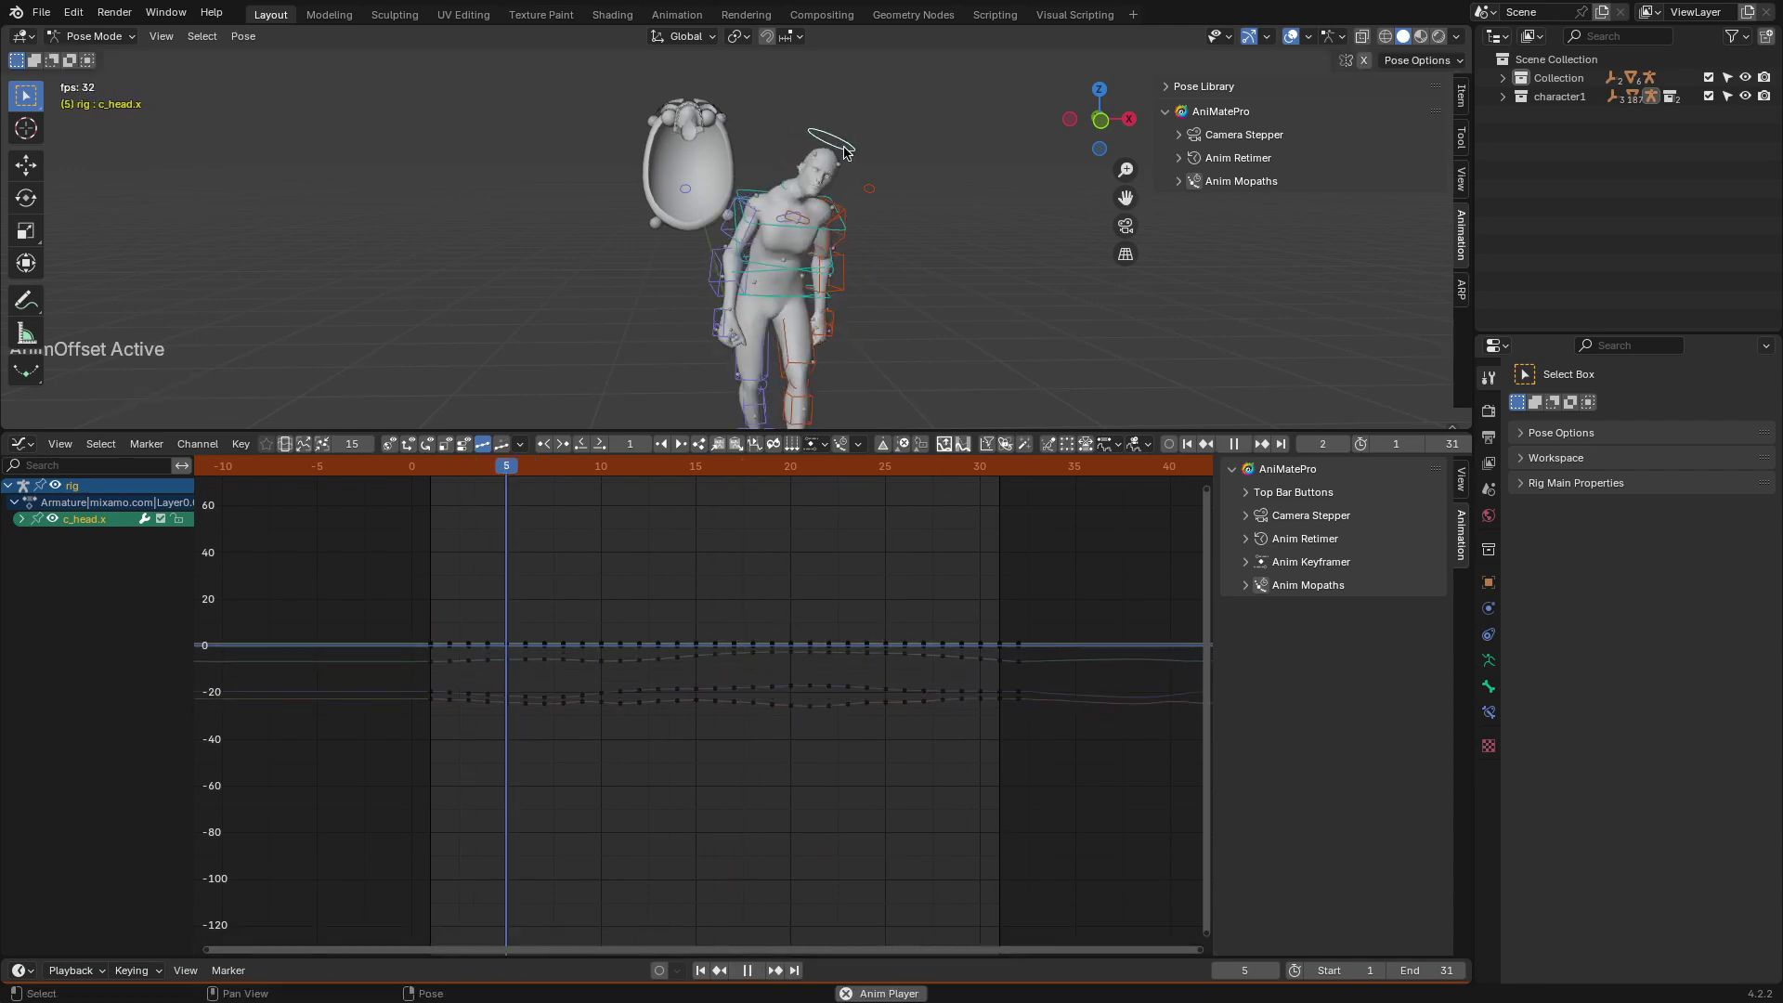
# Step: Move the c_head.x control with AnimOffset active and view the walk from the side
pyautogui.moveTo(843, 151); pyautogui.dragTo(827, 217, button='middle')
pyautogui.press('g')
pyautogui.click(817, 162)
pyautogui.scroll(-2, 828, 218)
pyautogui.scroll(2, 828, 218)
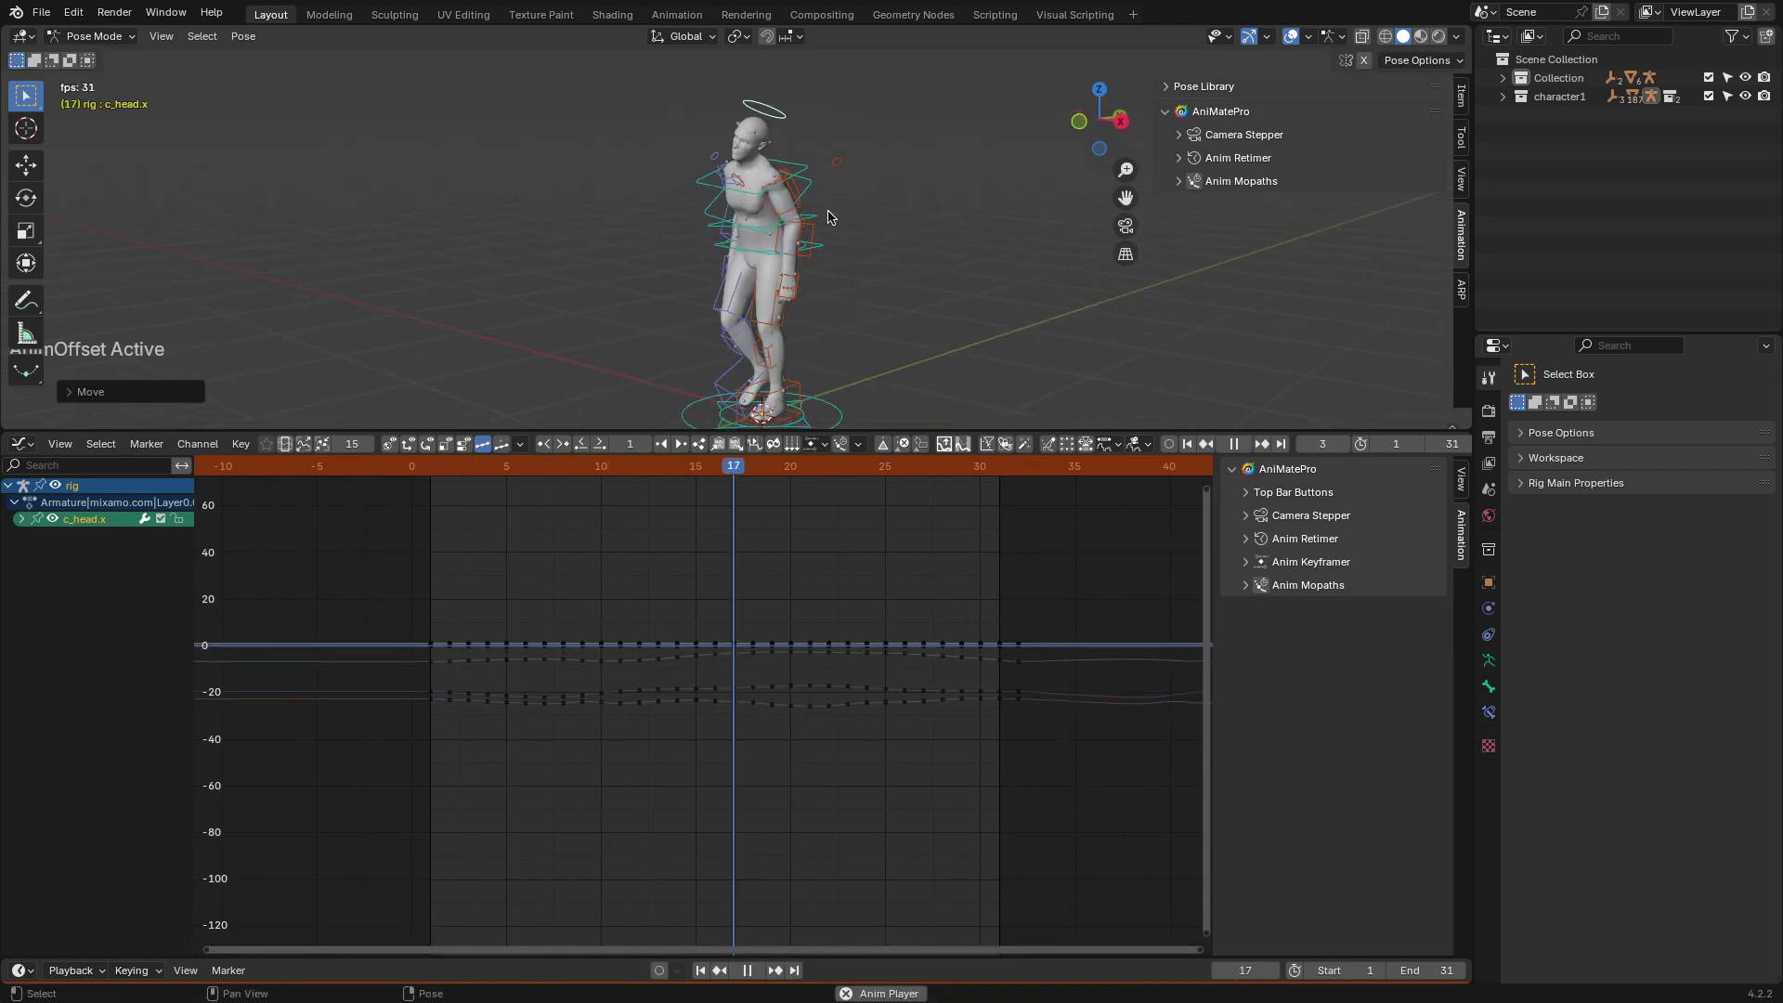
# Step: Enlarge the 3D viewport to show the full character and turn off AnimOffset
pyautogui.moveTo(887, 430); pyautogui.dragTo(878, 760)
pyautogui.moveTo(876, 681); pyautogui.dragTo(911, 510, button='middle')
pyautogui.scroll(3, 911, 510)
pyautogui.click(945, 778)
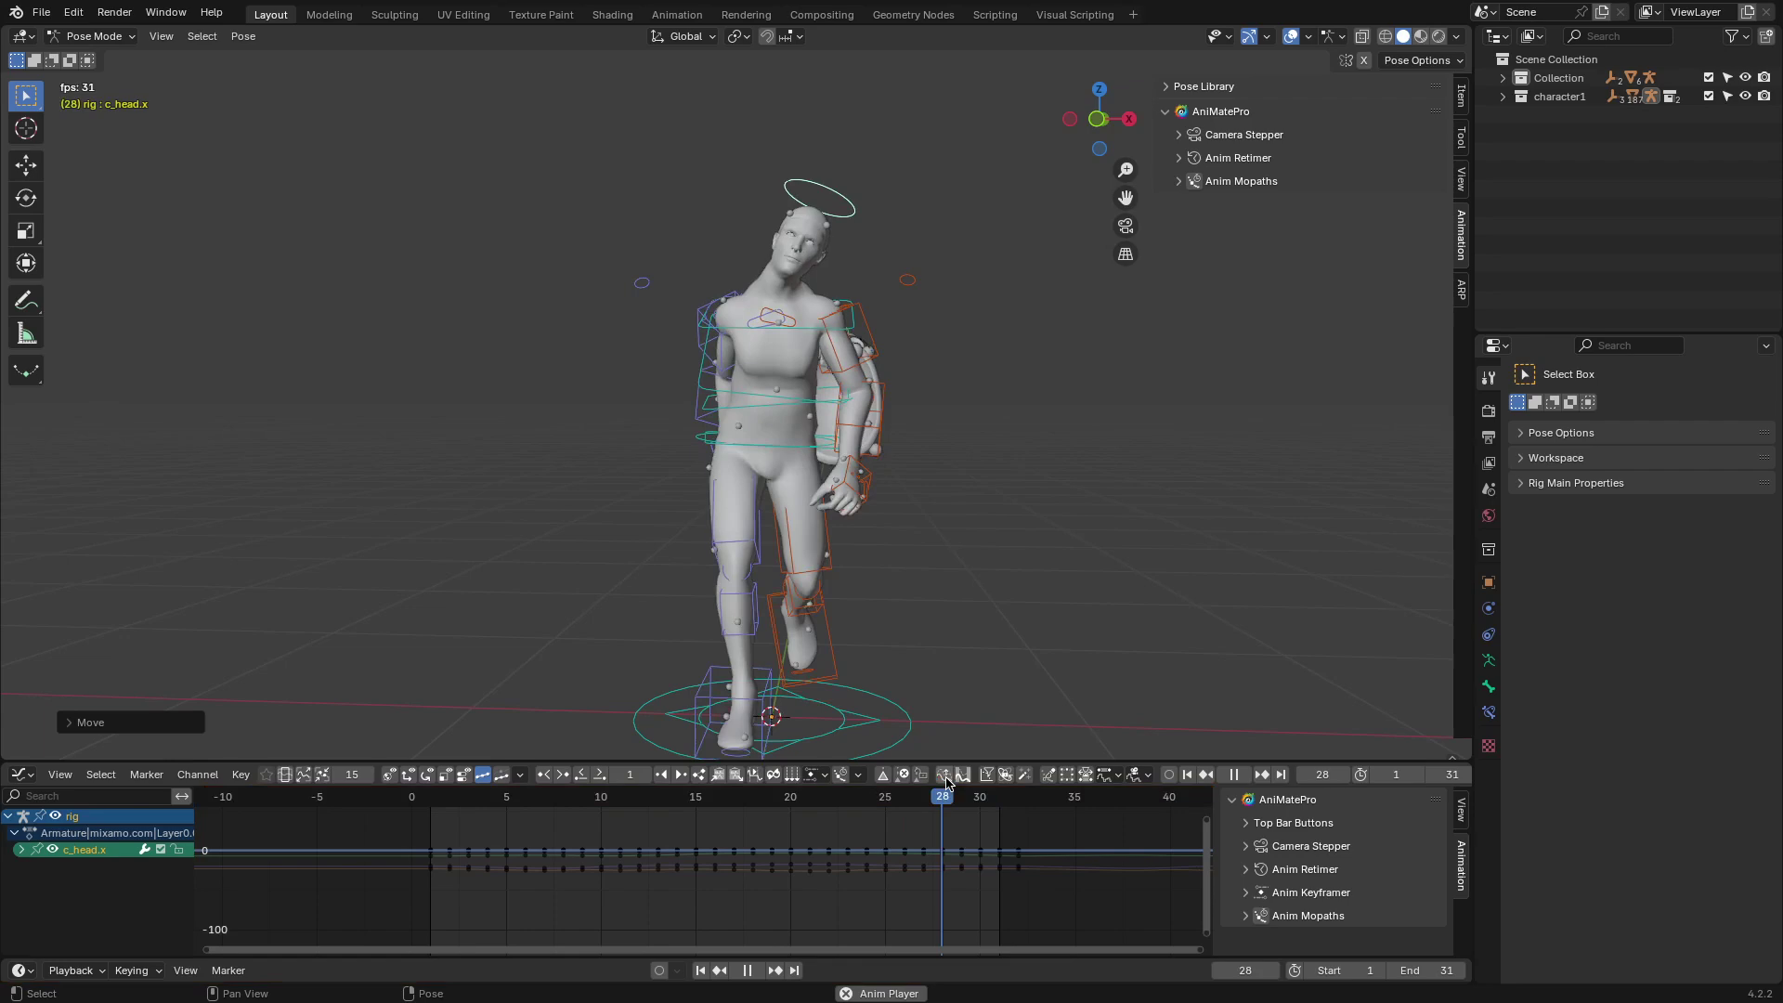
# Step: Try rotating the head and a second control with AnimOffset off
pyautogui.press('r')
pyautogui.rightClick(873, 306)
pyautogui.click(851, 318)
pyautogui.press('r')
pyautogui.rightClick(971, 308)
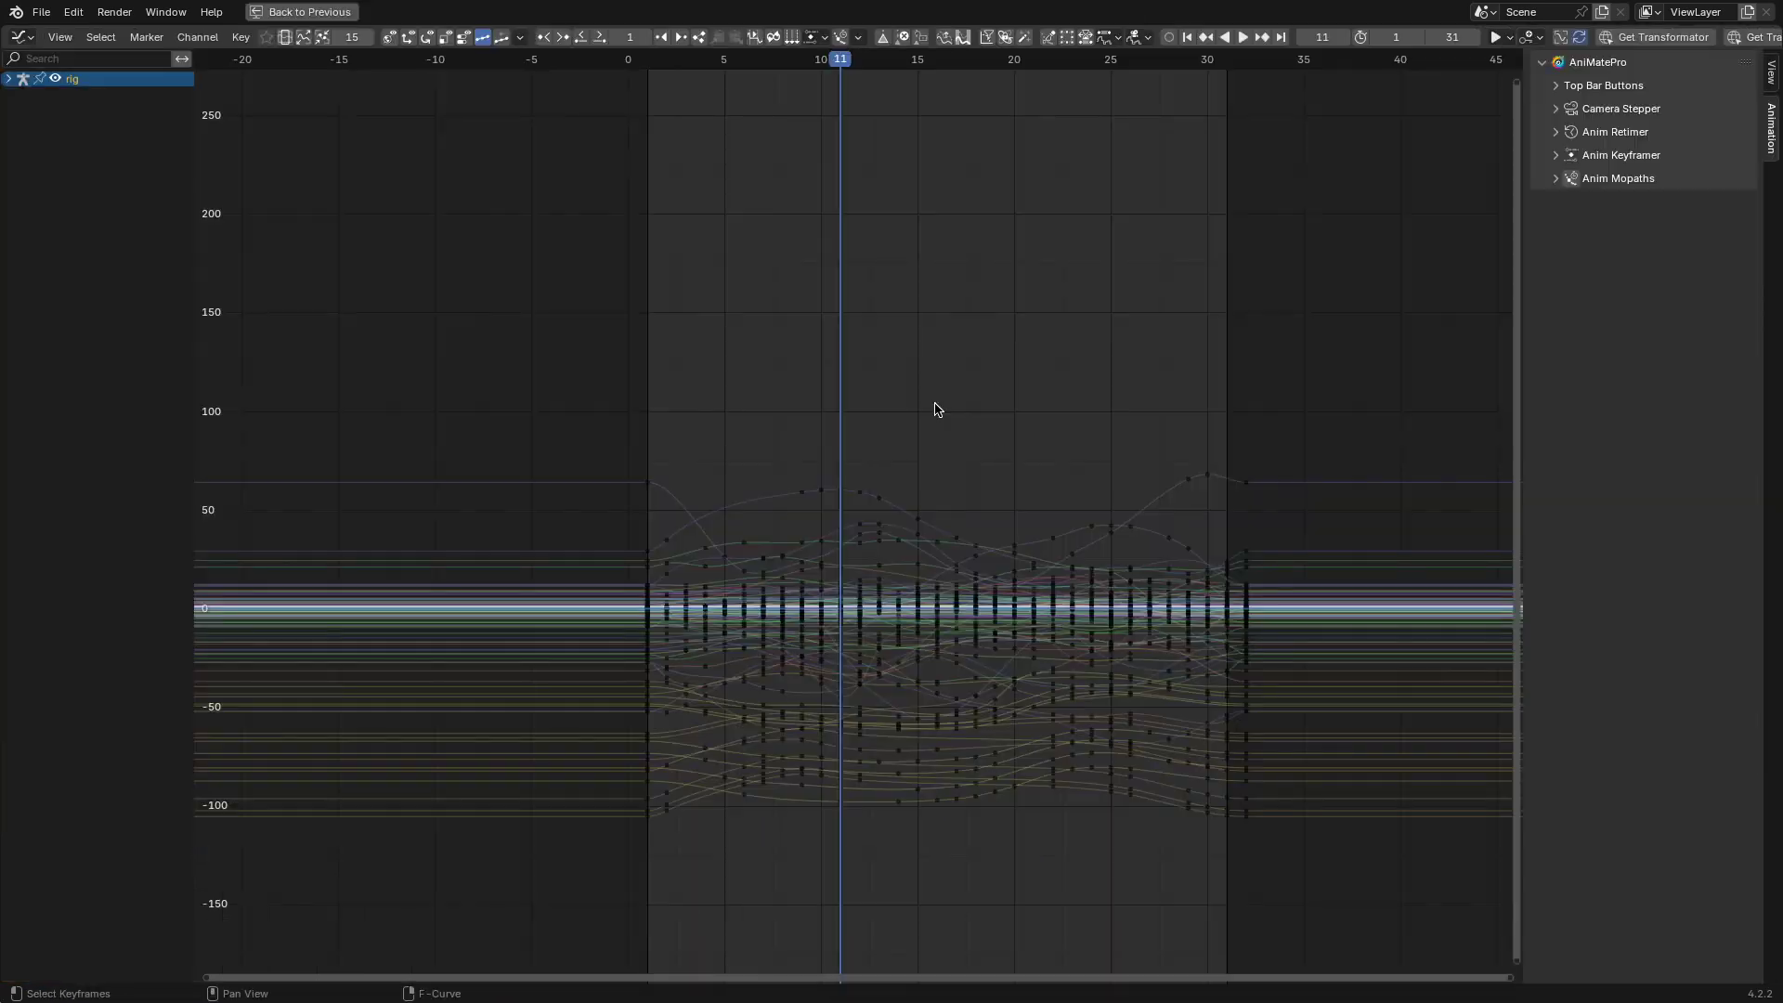
# Step: Select the keyframes around the purple curve's peak, up to frame 15, and nudge them earlier
pyautogui.scroll(15, 897, 453)
pyautogui.click(676, 443)
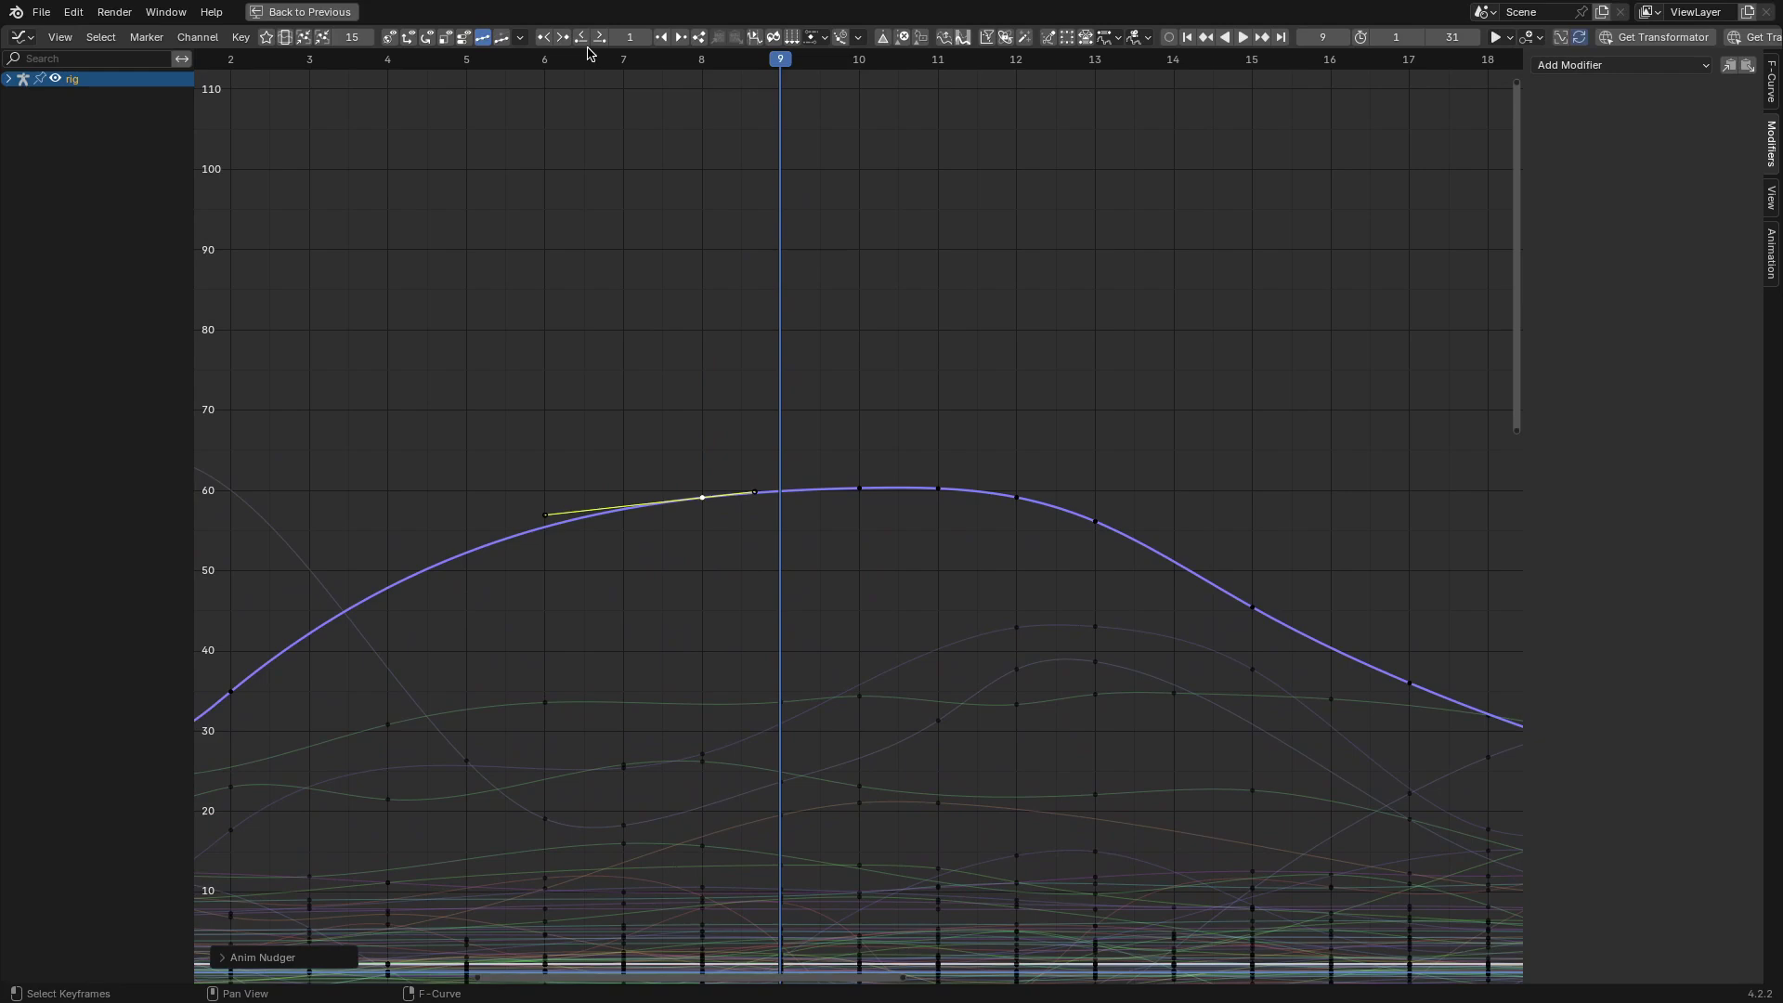
pyautogui.moveTo(1349, 416); pyautogui.dragTo(653, 616)
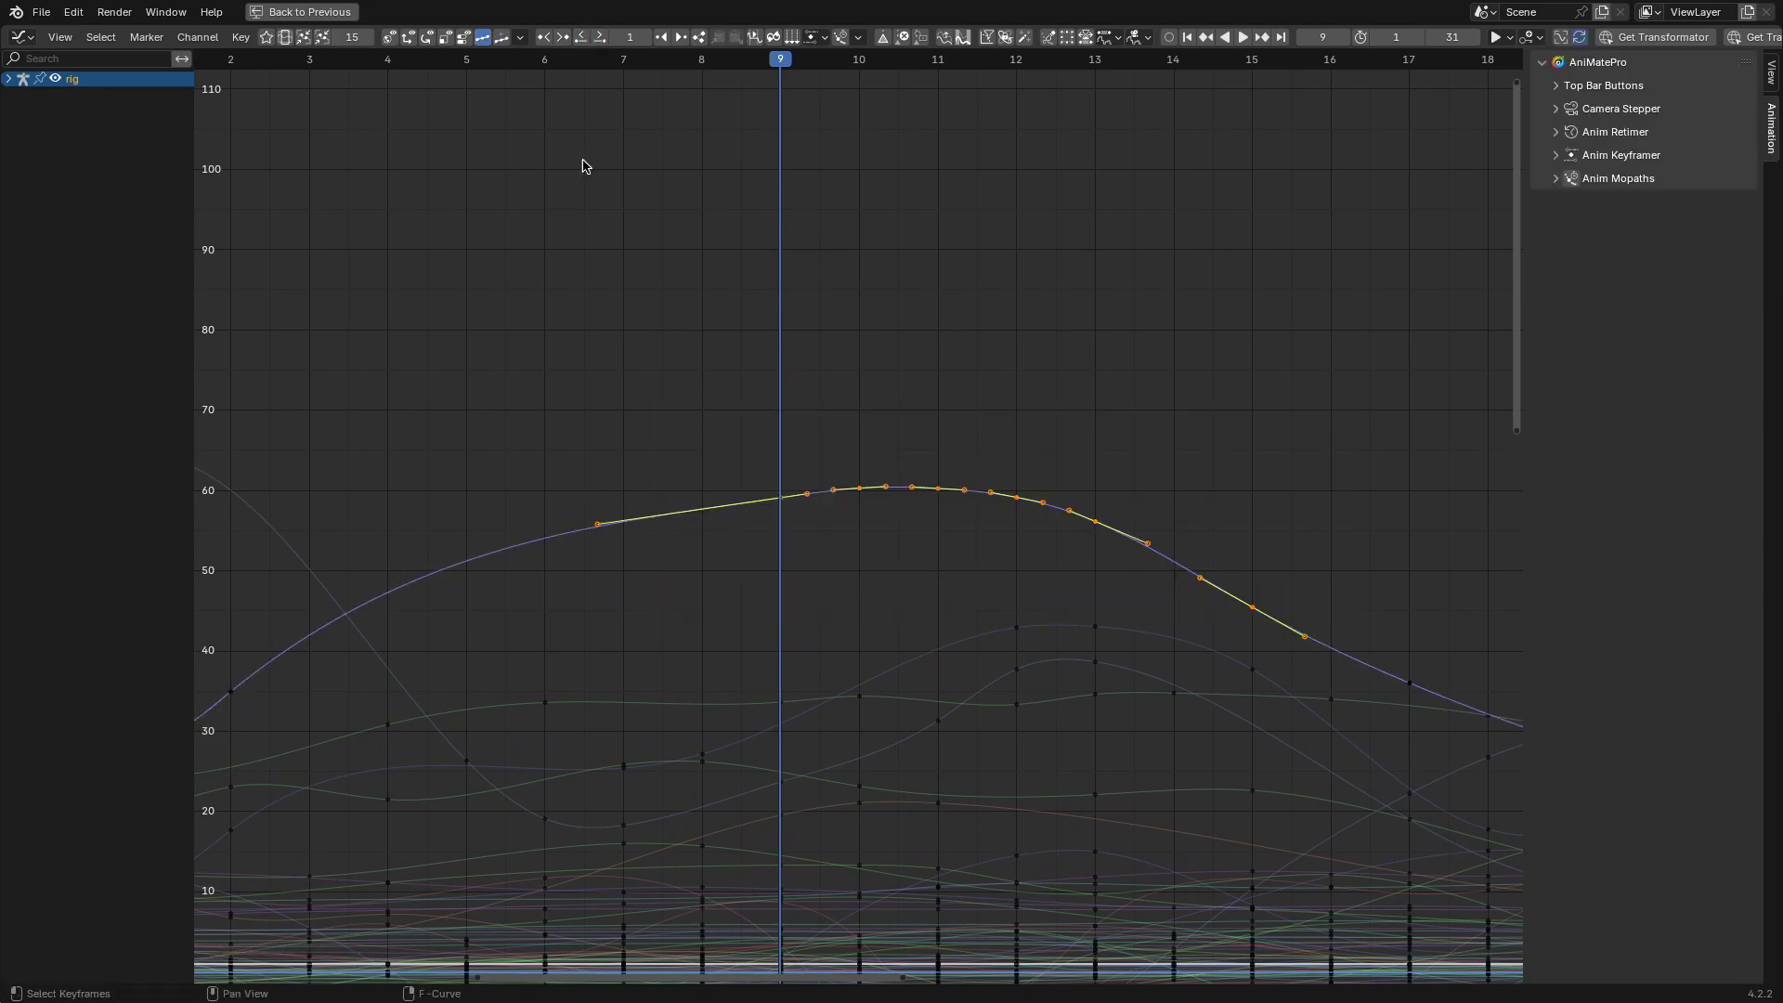
pyautogui.click(580, 38)
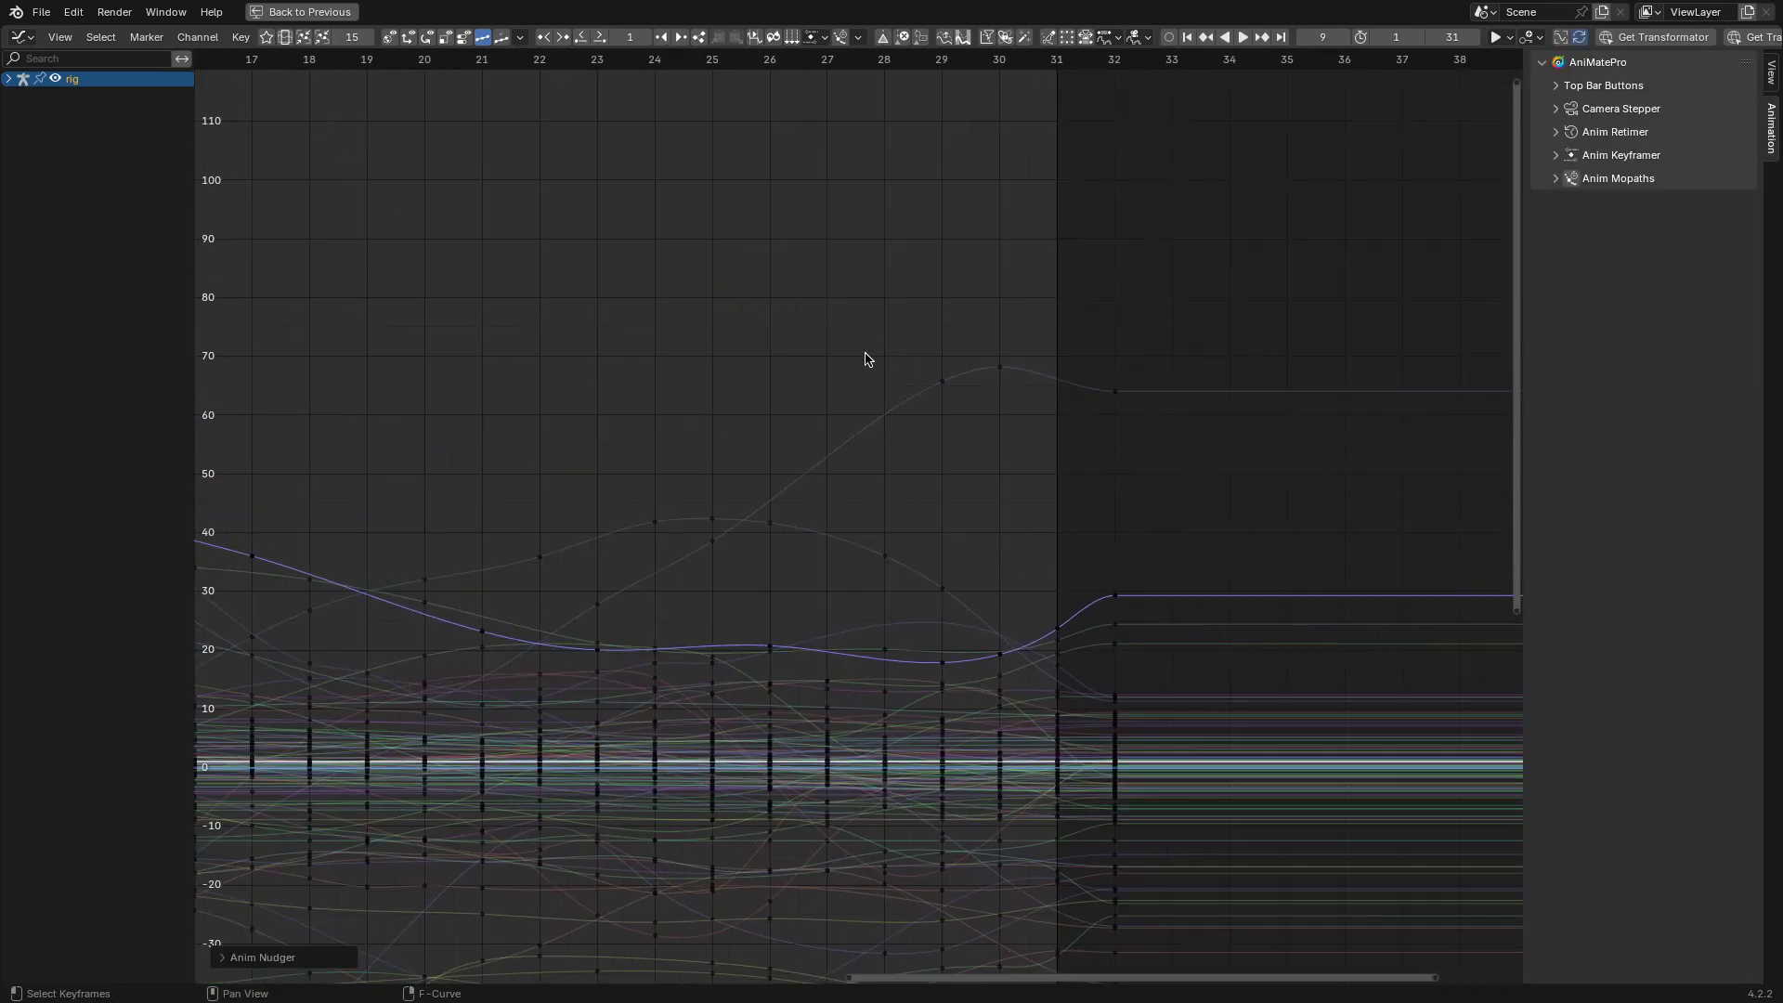
# Step: Jump between keyframes and nudge the light blue curve's keyframes at frames 25 and 29 to frames 24 and 26
pyautogui.click(549, 38)
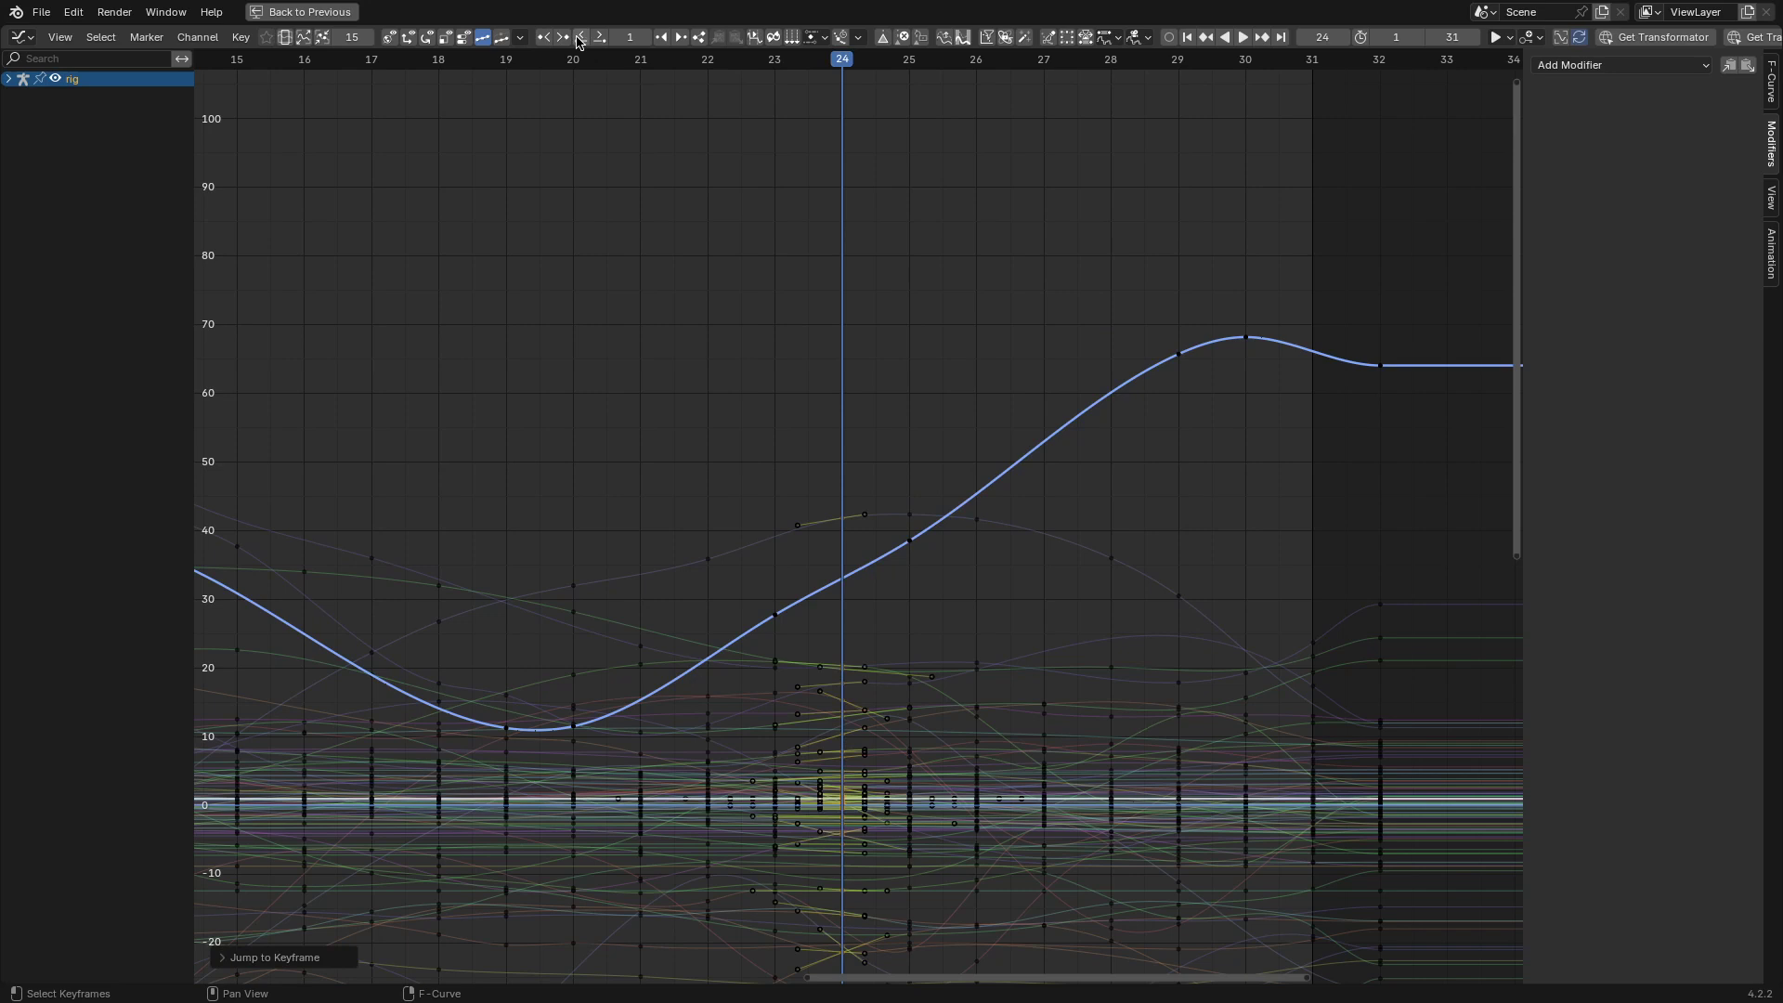
pyautogui.click(595, 38)
pyautogui.hotkey('ctrl', 'z')
pyautogui.hotkey('ctrl', 'z')
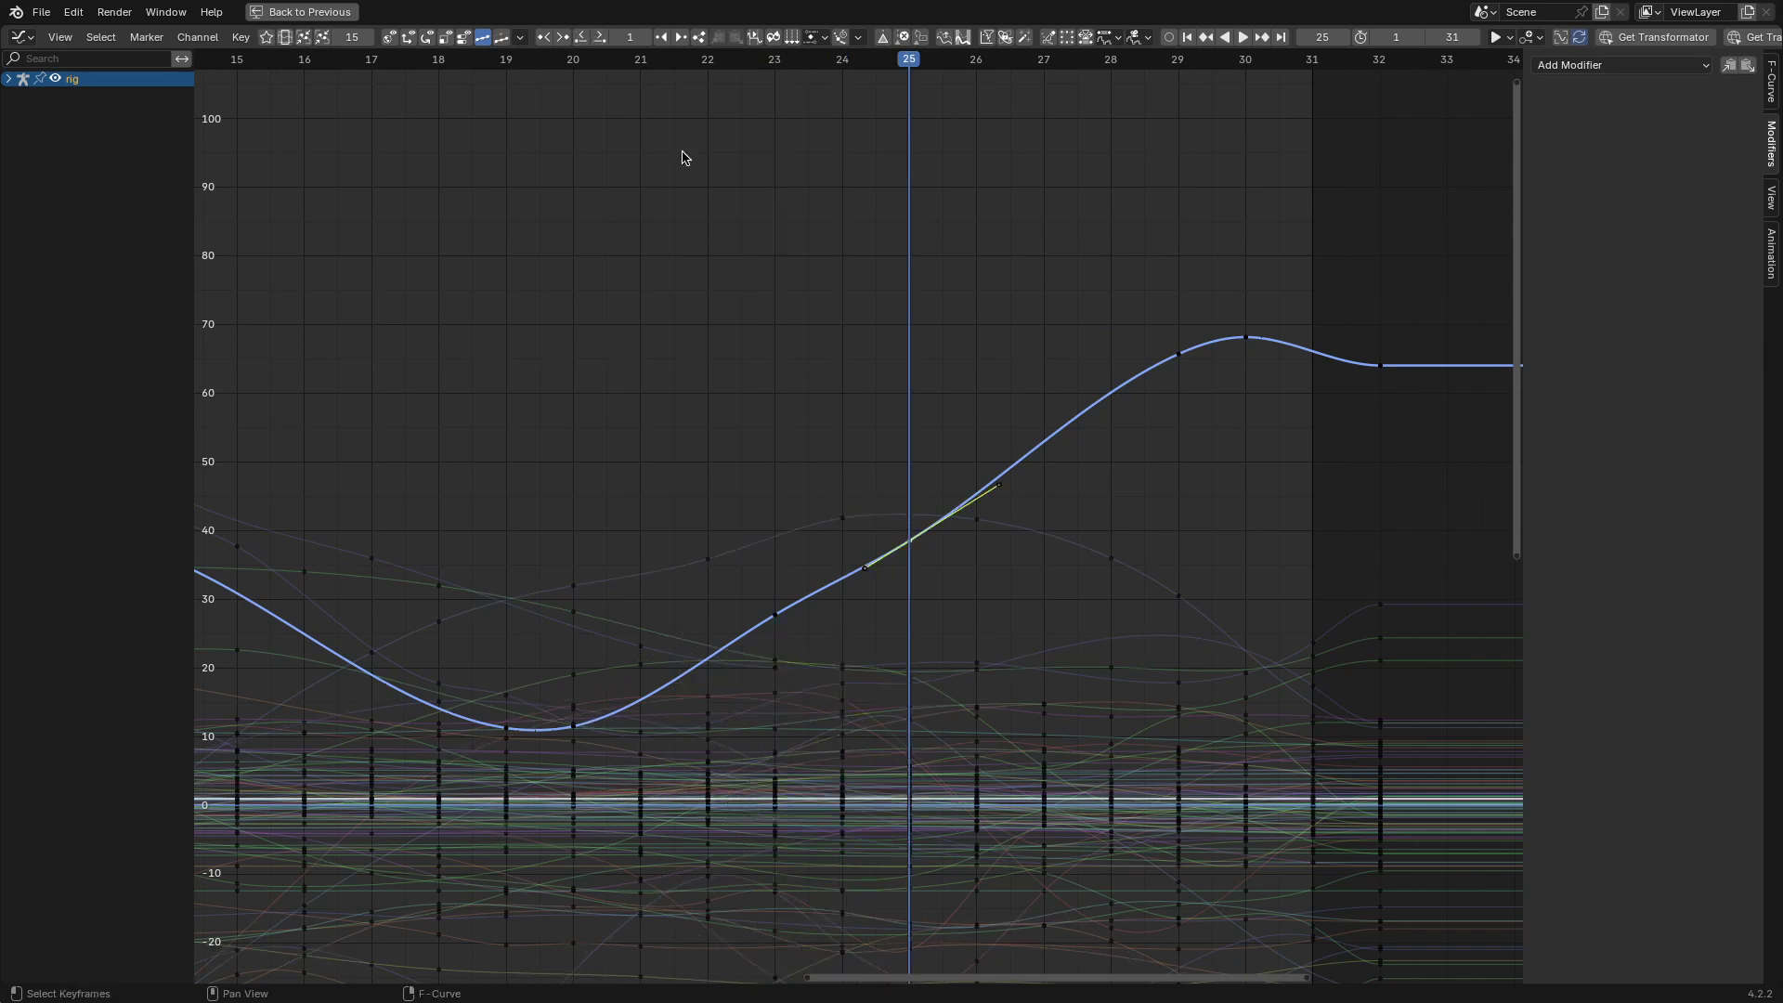
pyautogui.click(586, 39)
pyautogui.click(600, 38)
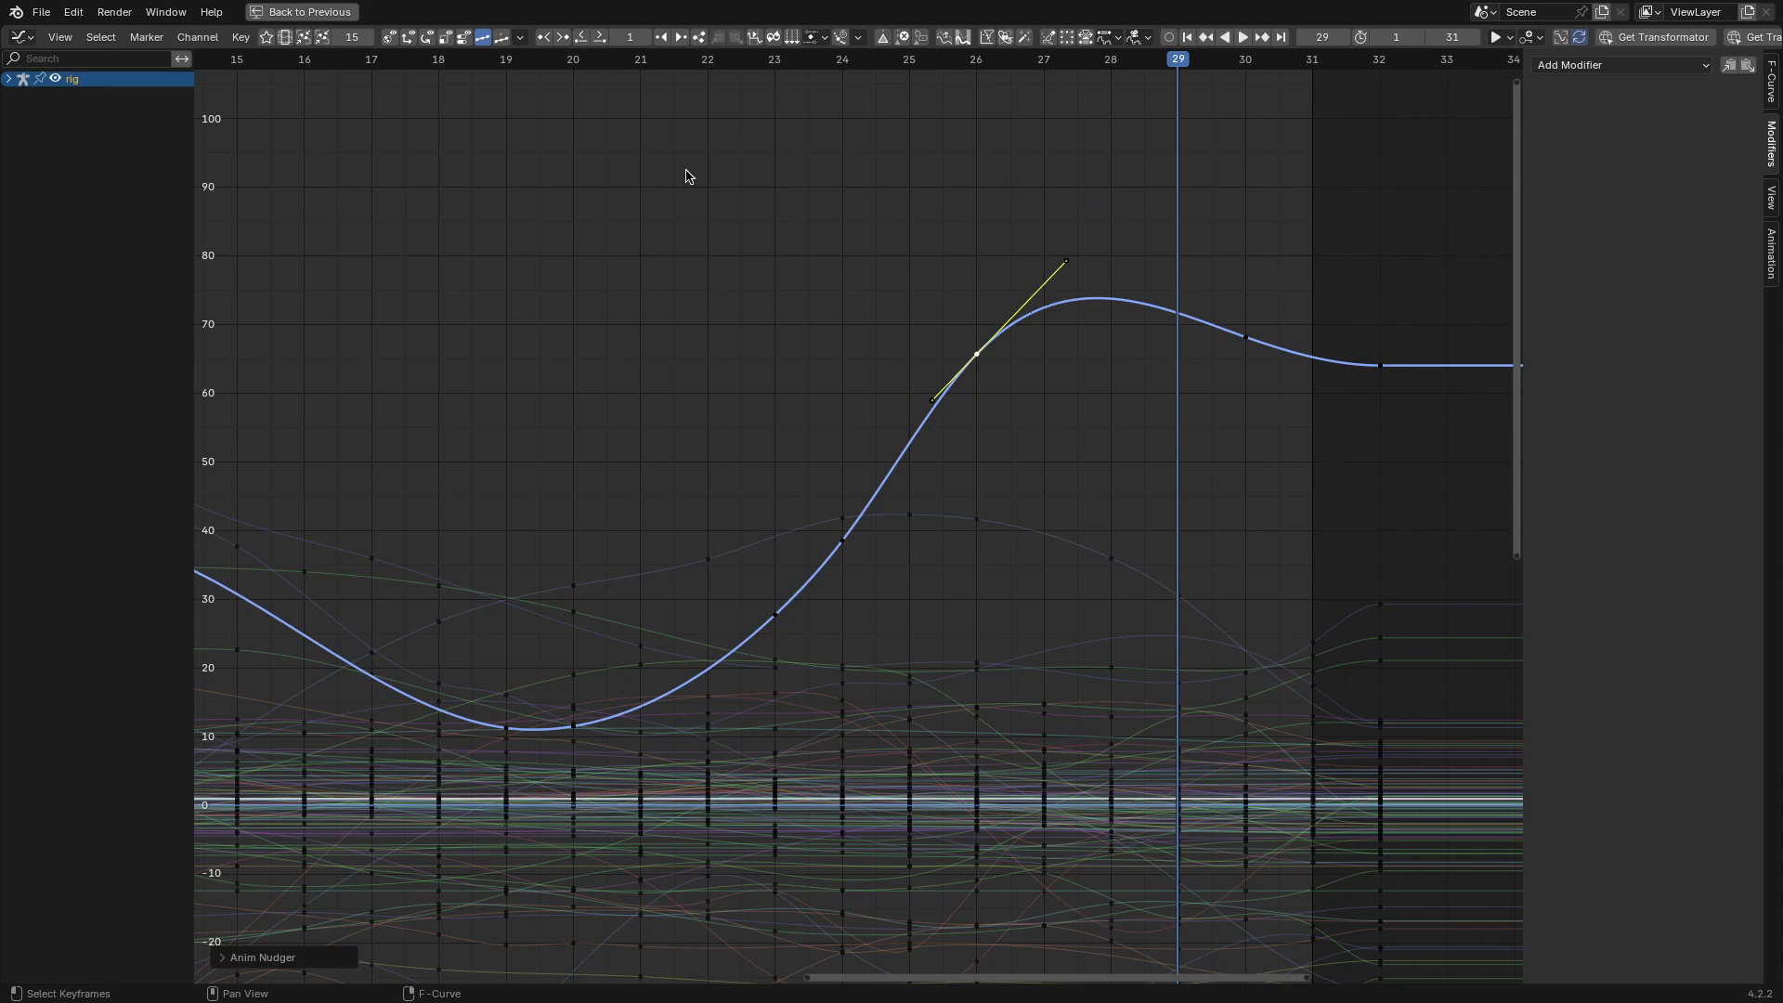
# Step: Select the keyframes in the trough of the yellow curve, around frames 11 to 14, and nudge them in time
pyautogui.scroll(-12, 899, 450)
pyautogui.scroll(10, 565, 858)
pyautogui.moveTo(565, 857); pyautogui.dragTo(1129, 594, button='middle')
pyautogui.scroll(5, 1246, 585)
pyautogui.moveTo(1256, 569); pyautogui.dragTo(938, 612)
pyautogui.moveTo(890, 196); pyautogui.dragTo(644, 222, button='middle')
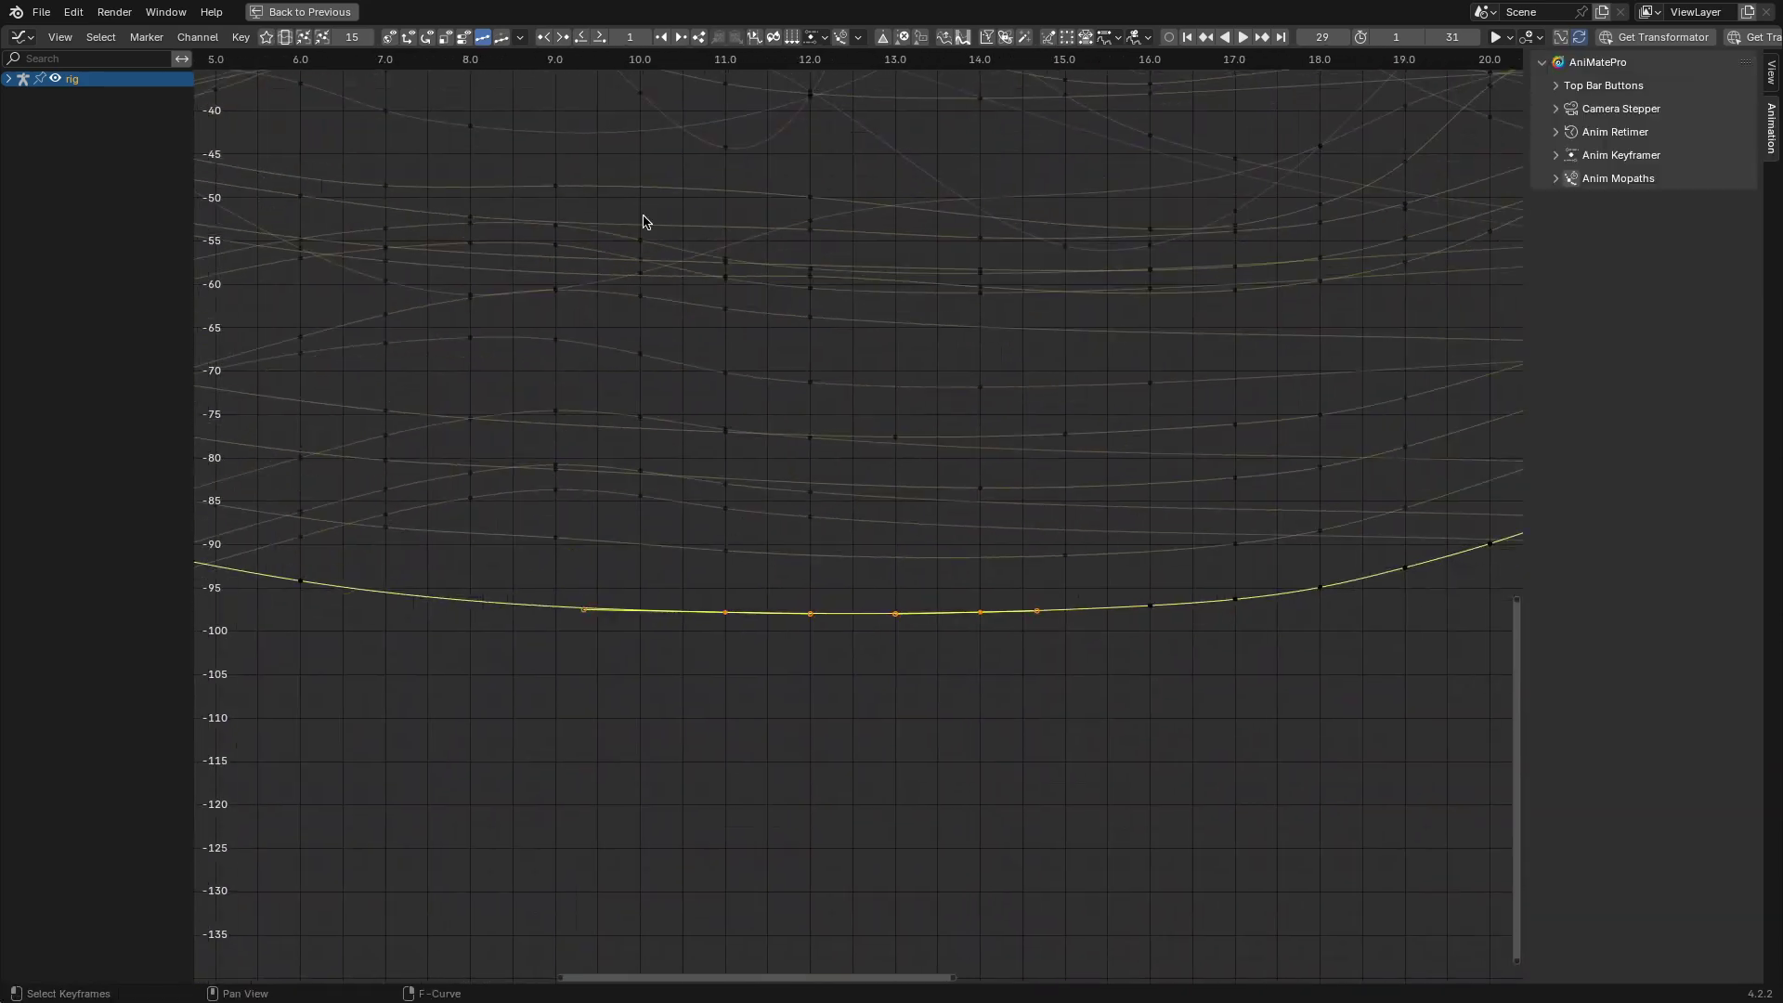
pyautogui.press('Home')
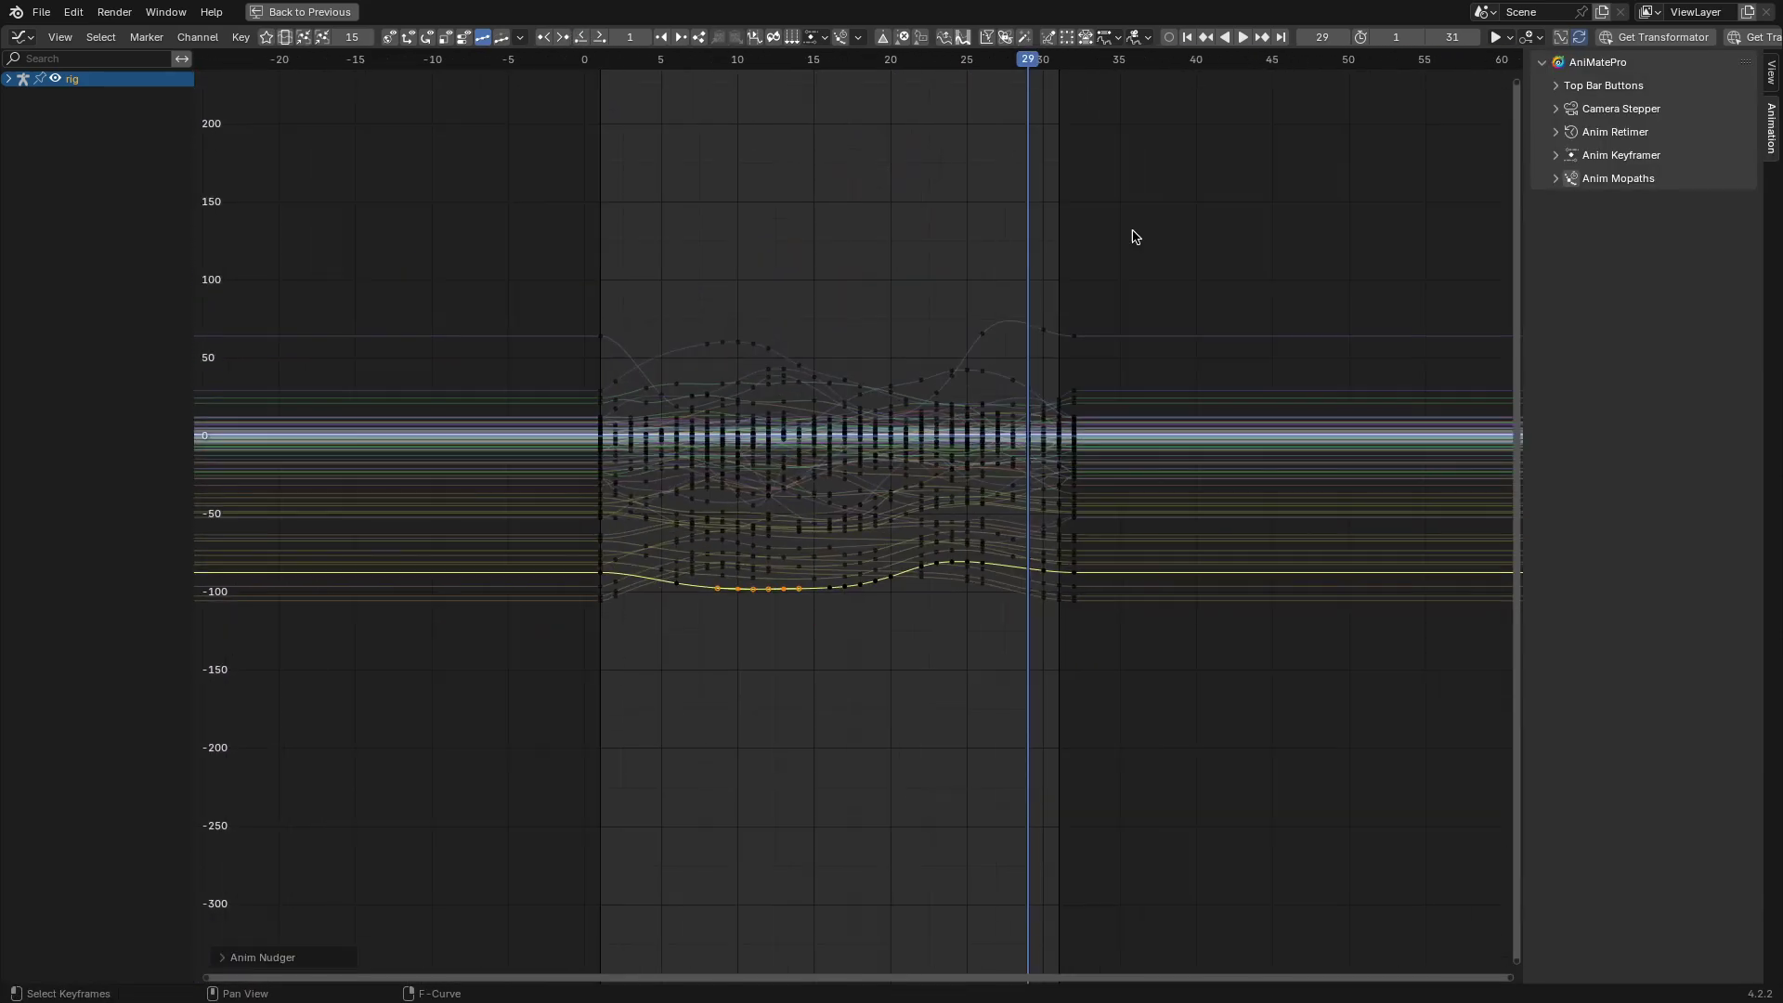
# Step: Select all keyframes of the rig and nudge them several frames earlier
pyautogui.press('a')
pyautogui.click(584, 39)
pyautogui.click(583, 39)
pyautogui.click(584, 39)
pyautogui.click(583, 40)
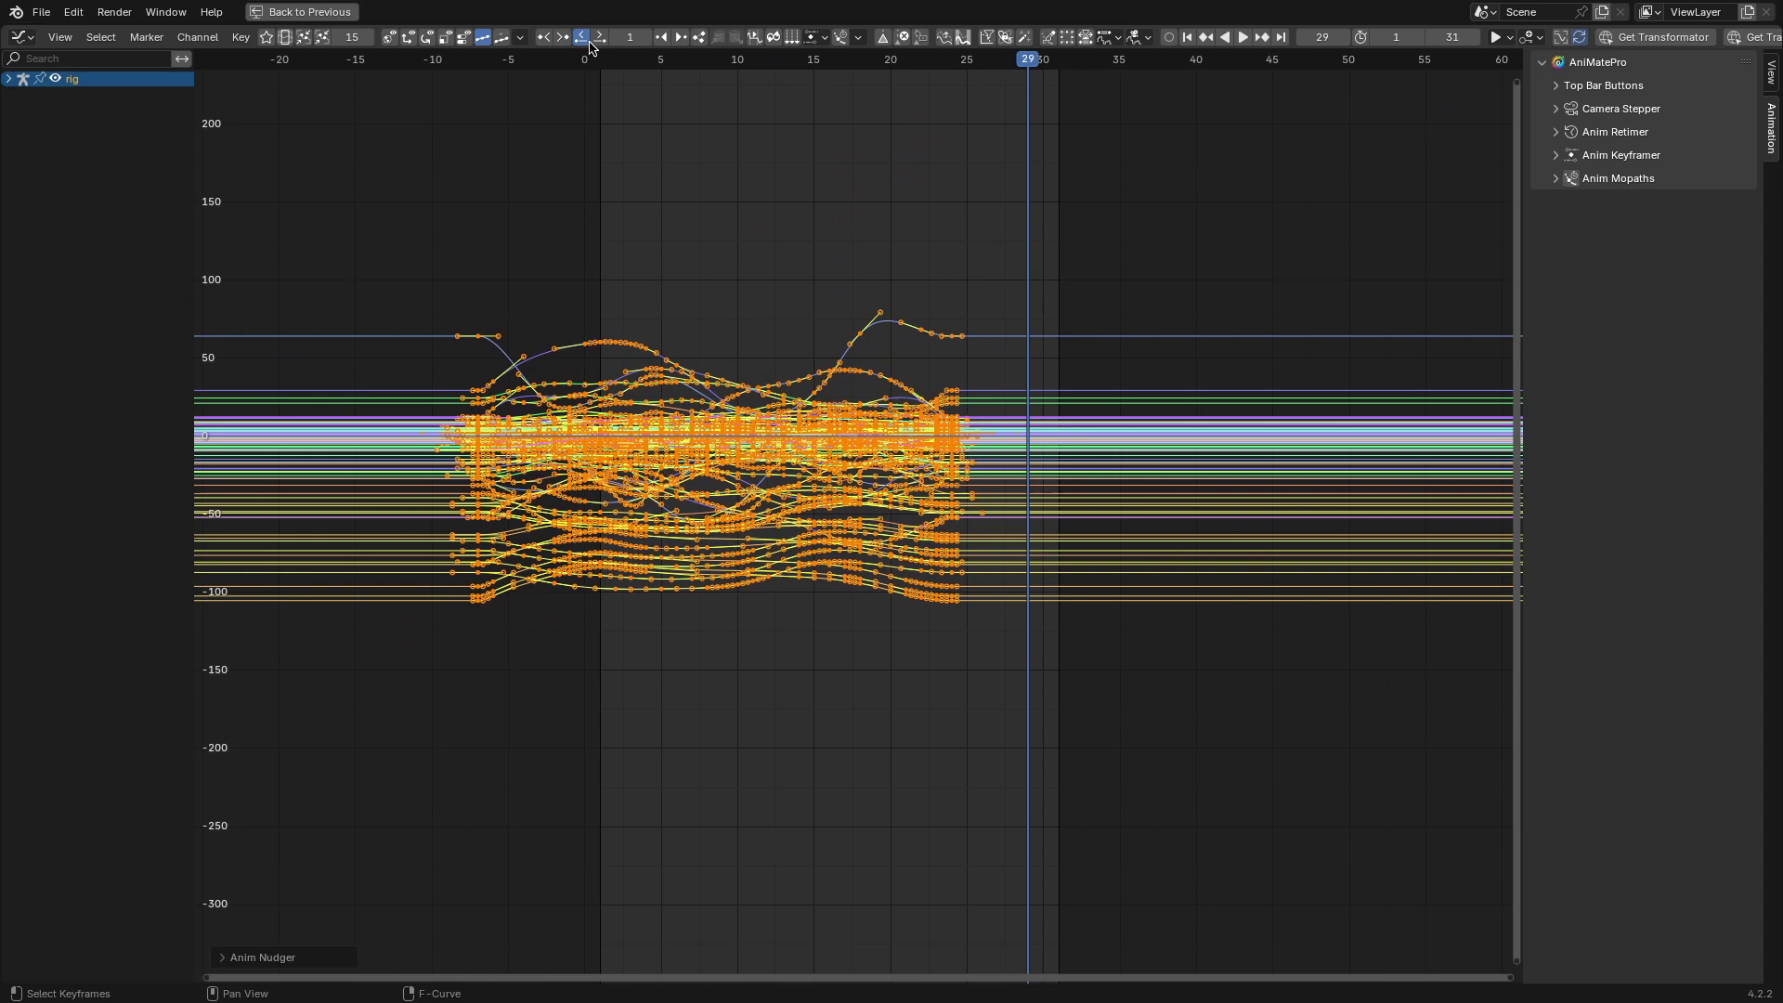
# Step: Nudge all the rig's keyframes several frames later and clear the selection
pyautogui.click(600, 39)
pyautogui.click(600, 39)
pyautogui.click(601, 40)
pyautogui.click(601, 40)
pyautogui.hotkey('alt', 'a')
# Step: Copy the pose at frame 48 across the selected keyframes up to frame 75 and undo the change
pyautogui.scroll(8, 876, 315)
pyautogui.moveTo(664, 258); pyautogui.dragTo(1028, 462, button='middle')
pyautogui.scroll(17, 958, 462)
pyautogui.scroll(1, 831, 493)
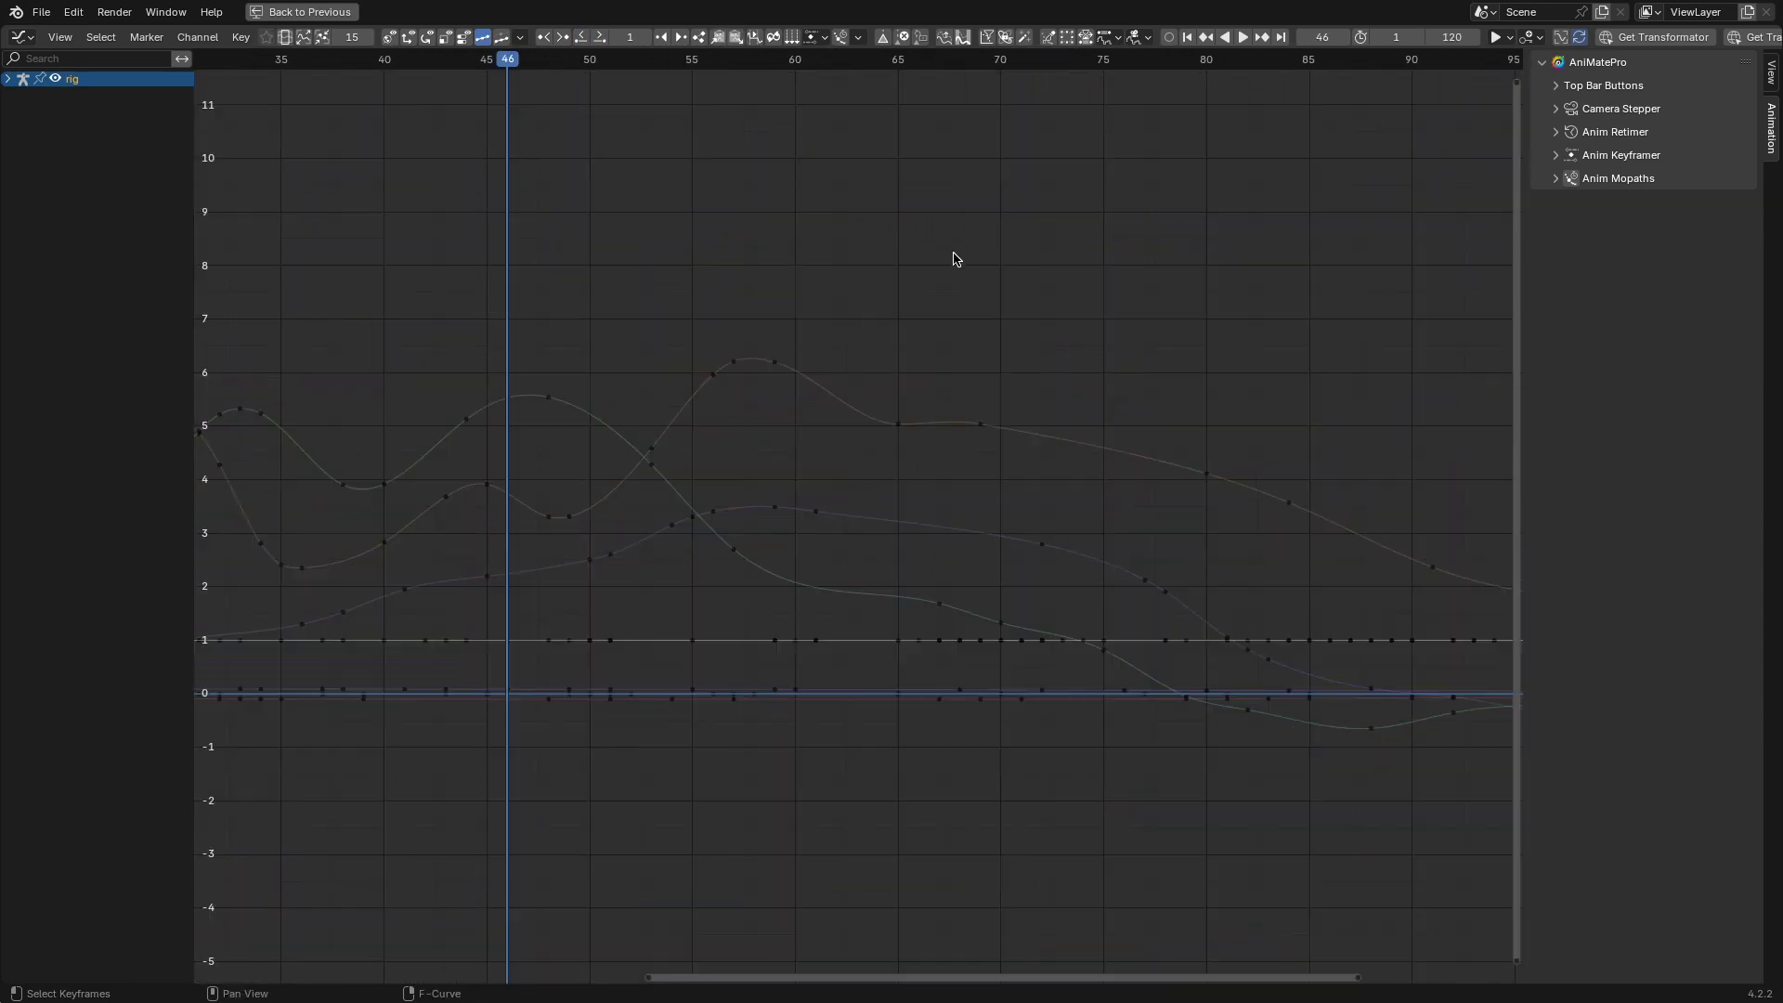
pyautogui.keyDown('ctrl'); pyautogui.moveTo(776, 436); pyautogui.dragTo(790, 324, button='middle'); pyautogui.keyUp('ctrl')
pyautogui.moveTo(791, 324); pyautogui.dragTo(833, 328, button='middle')
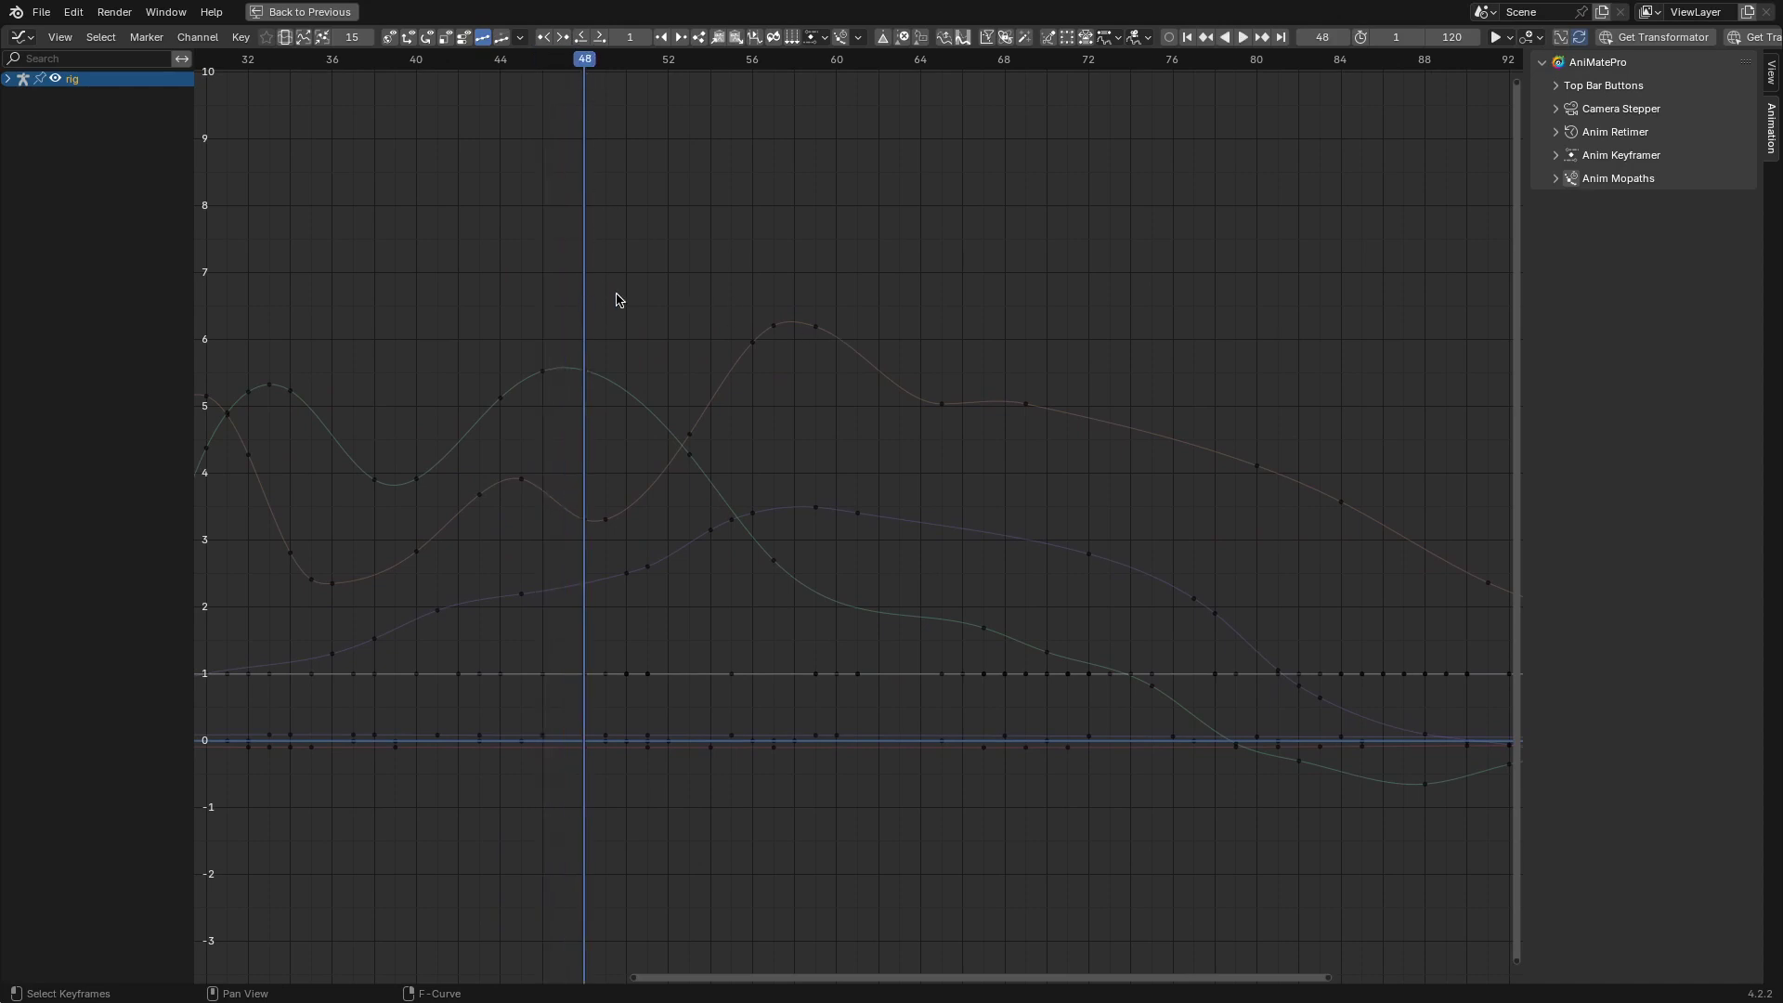
pyautogui.moveTo(573, 292); pyautogui.dragTo(1128, 721)
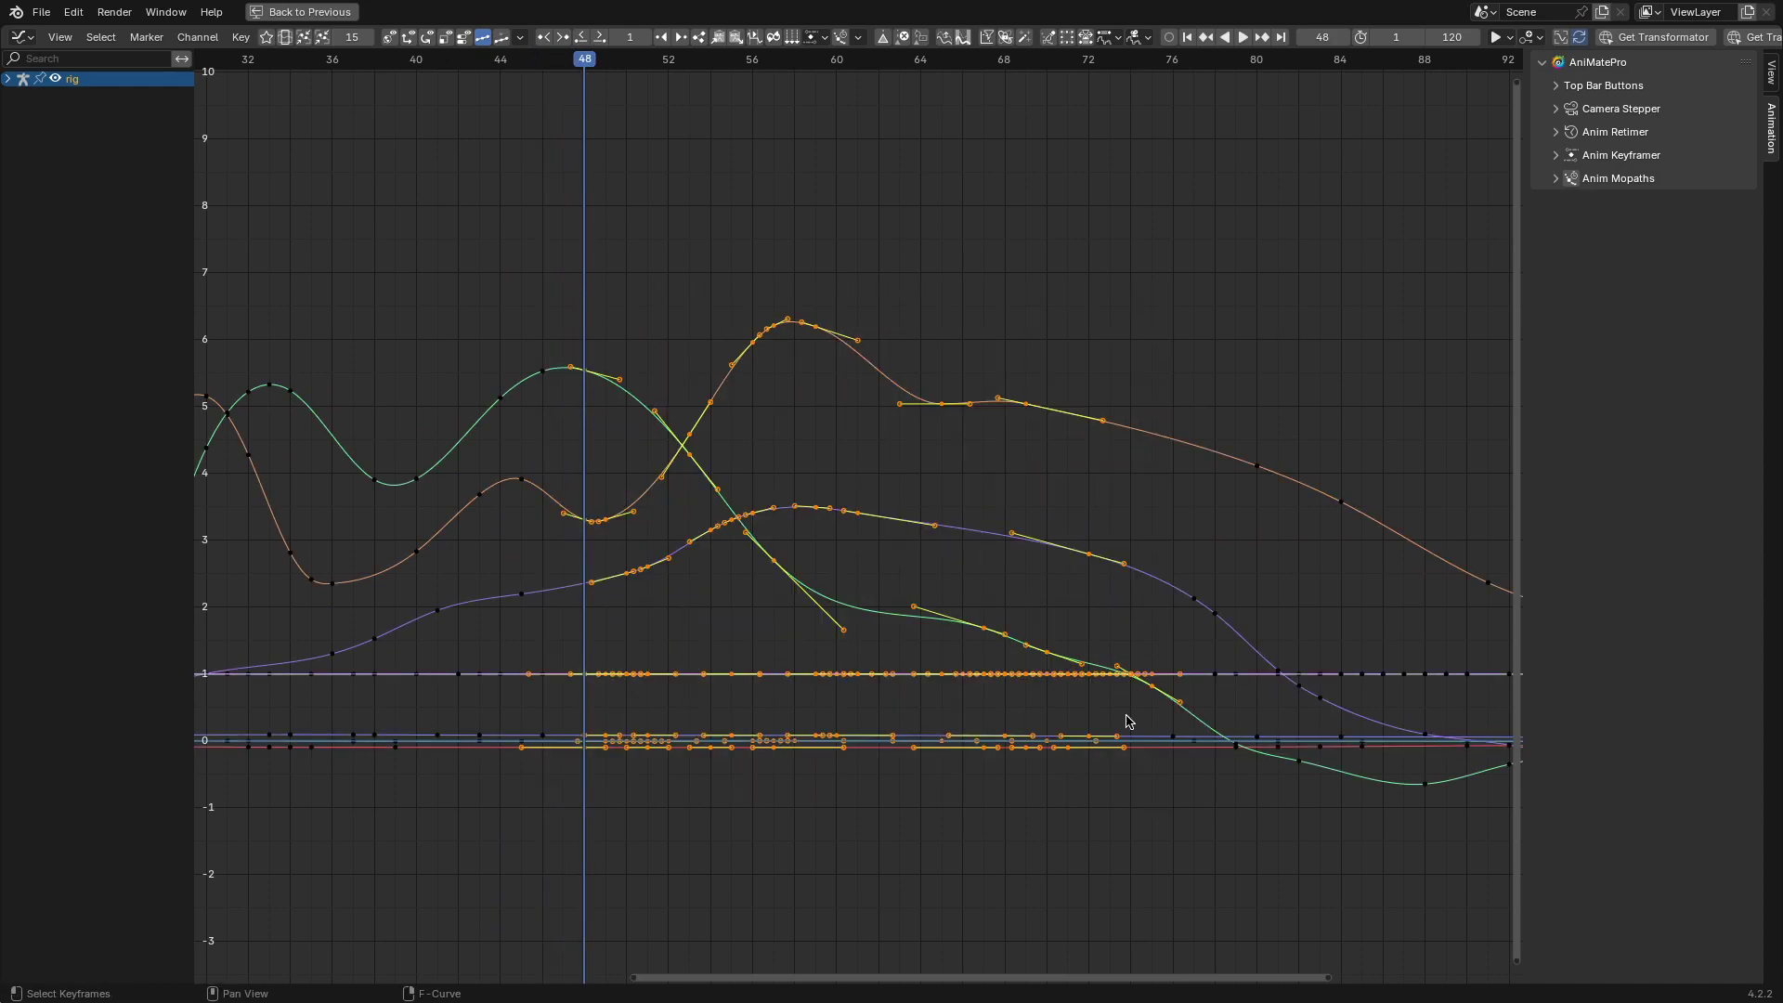
pyautogui.click(736, 43)
pyautogui.click(1195, 326)
pyautogui.hotkey('ctrl', 'z')
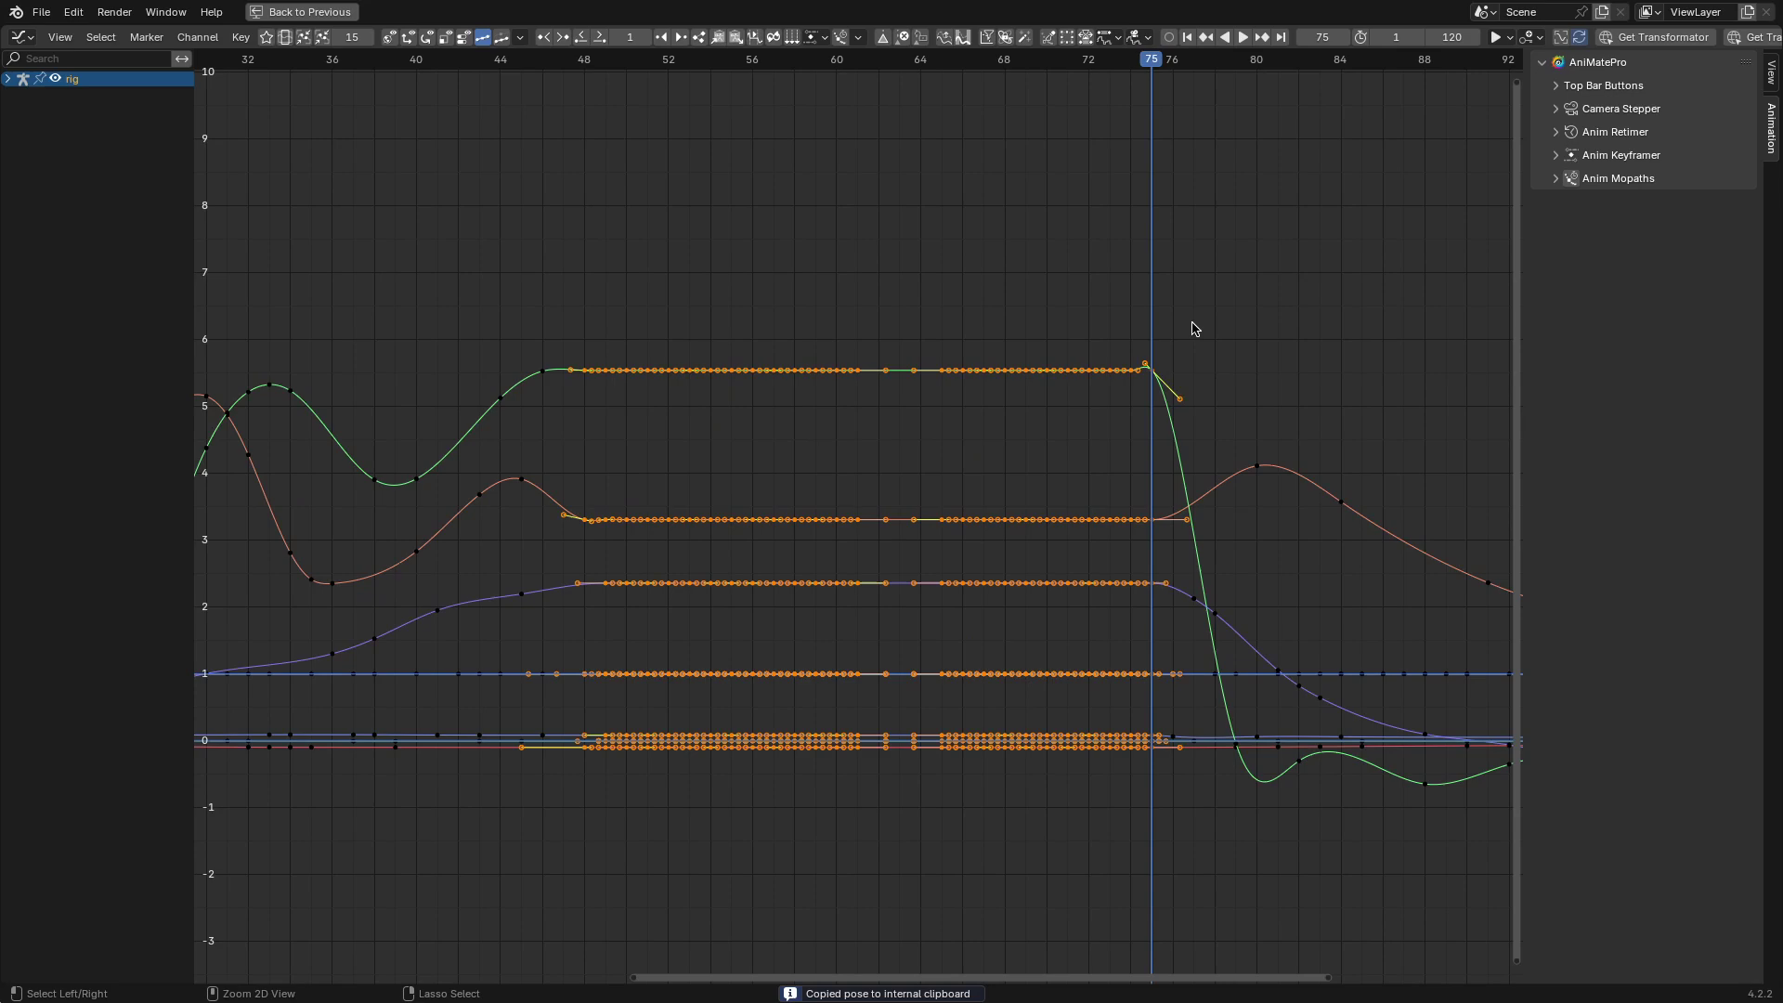
pyautogui.hotkey('ctrl', 'z')
# Step: Select the keyframes from about frame 56 to 77, copy the pose across them twice and undo each attempt
pyautogui.click(748, 175)
pyautogui.moveTo(748, 239); pyautogui.dragTo(1196, 754)
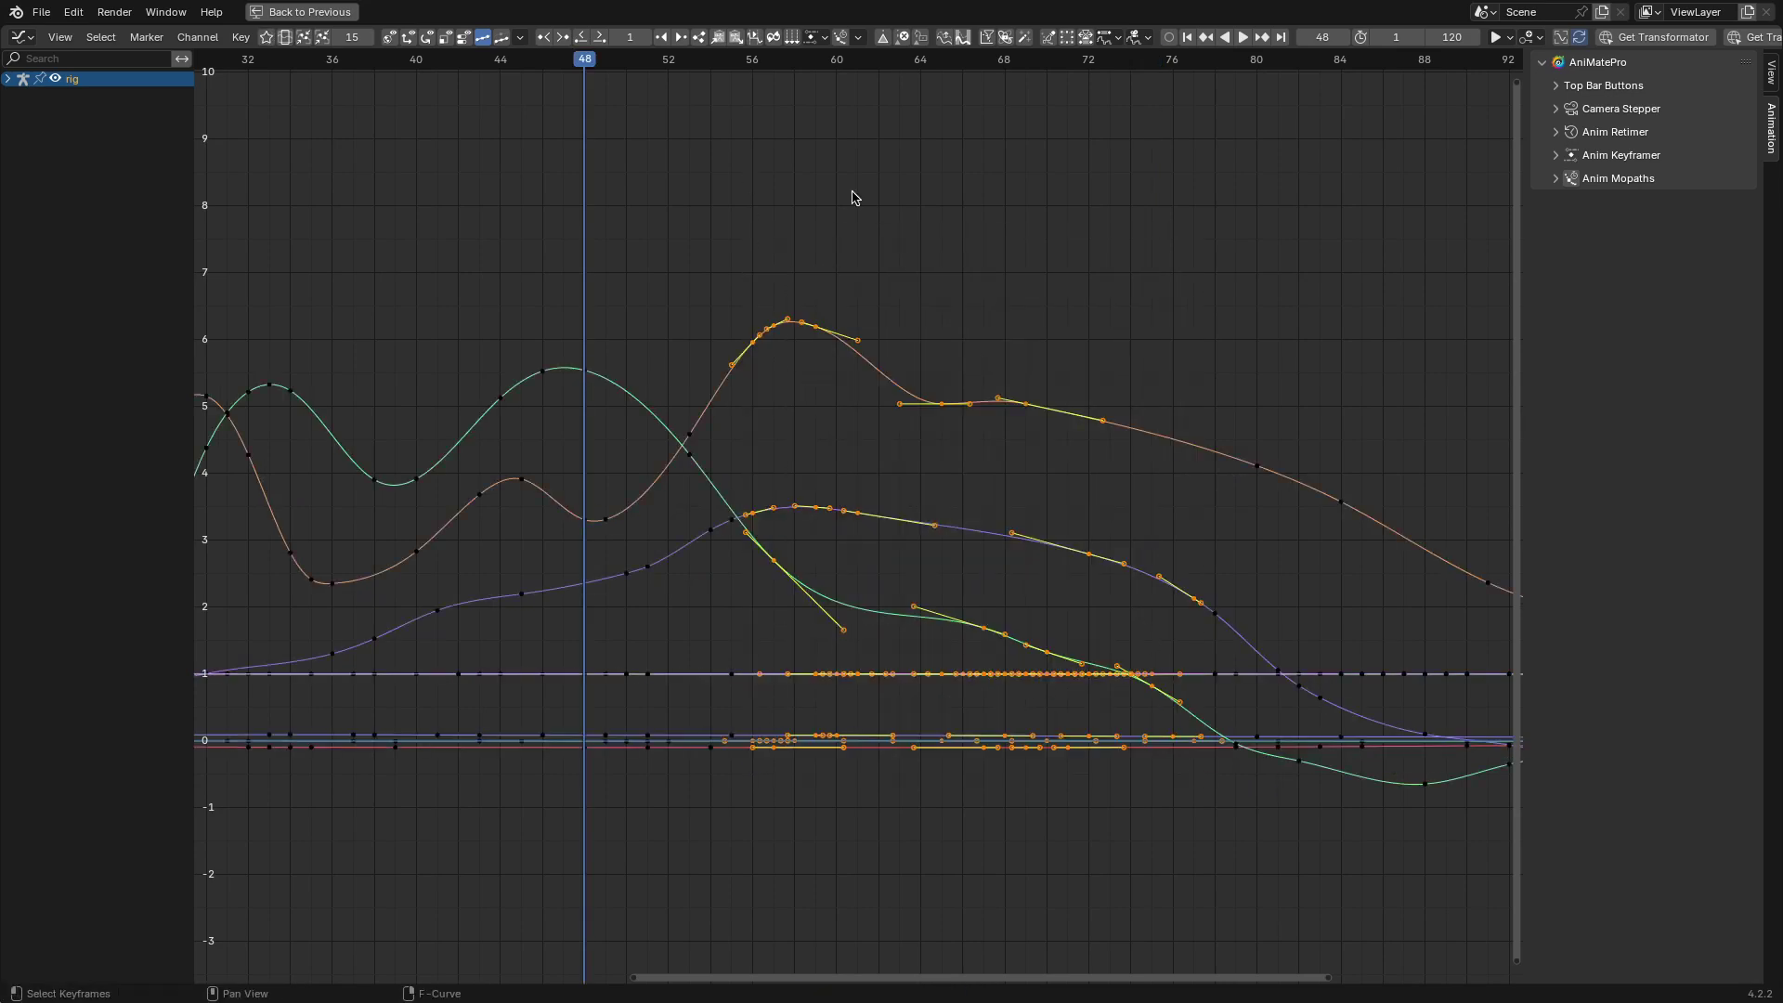
pyautogui.click(734, 42)
pyautogui.hotkey('ctrl', 'z')
pyautogui.click(736, 42)
pyautogui.hotkey('ctrl', 'z')
pyautogui.click(784, 351)
# Step: Copy the pose at frame 26 across the keyframes selected up to about frame 61 and undo it
pyautogui.scroll(-6, 616, 338)
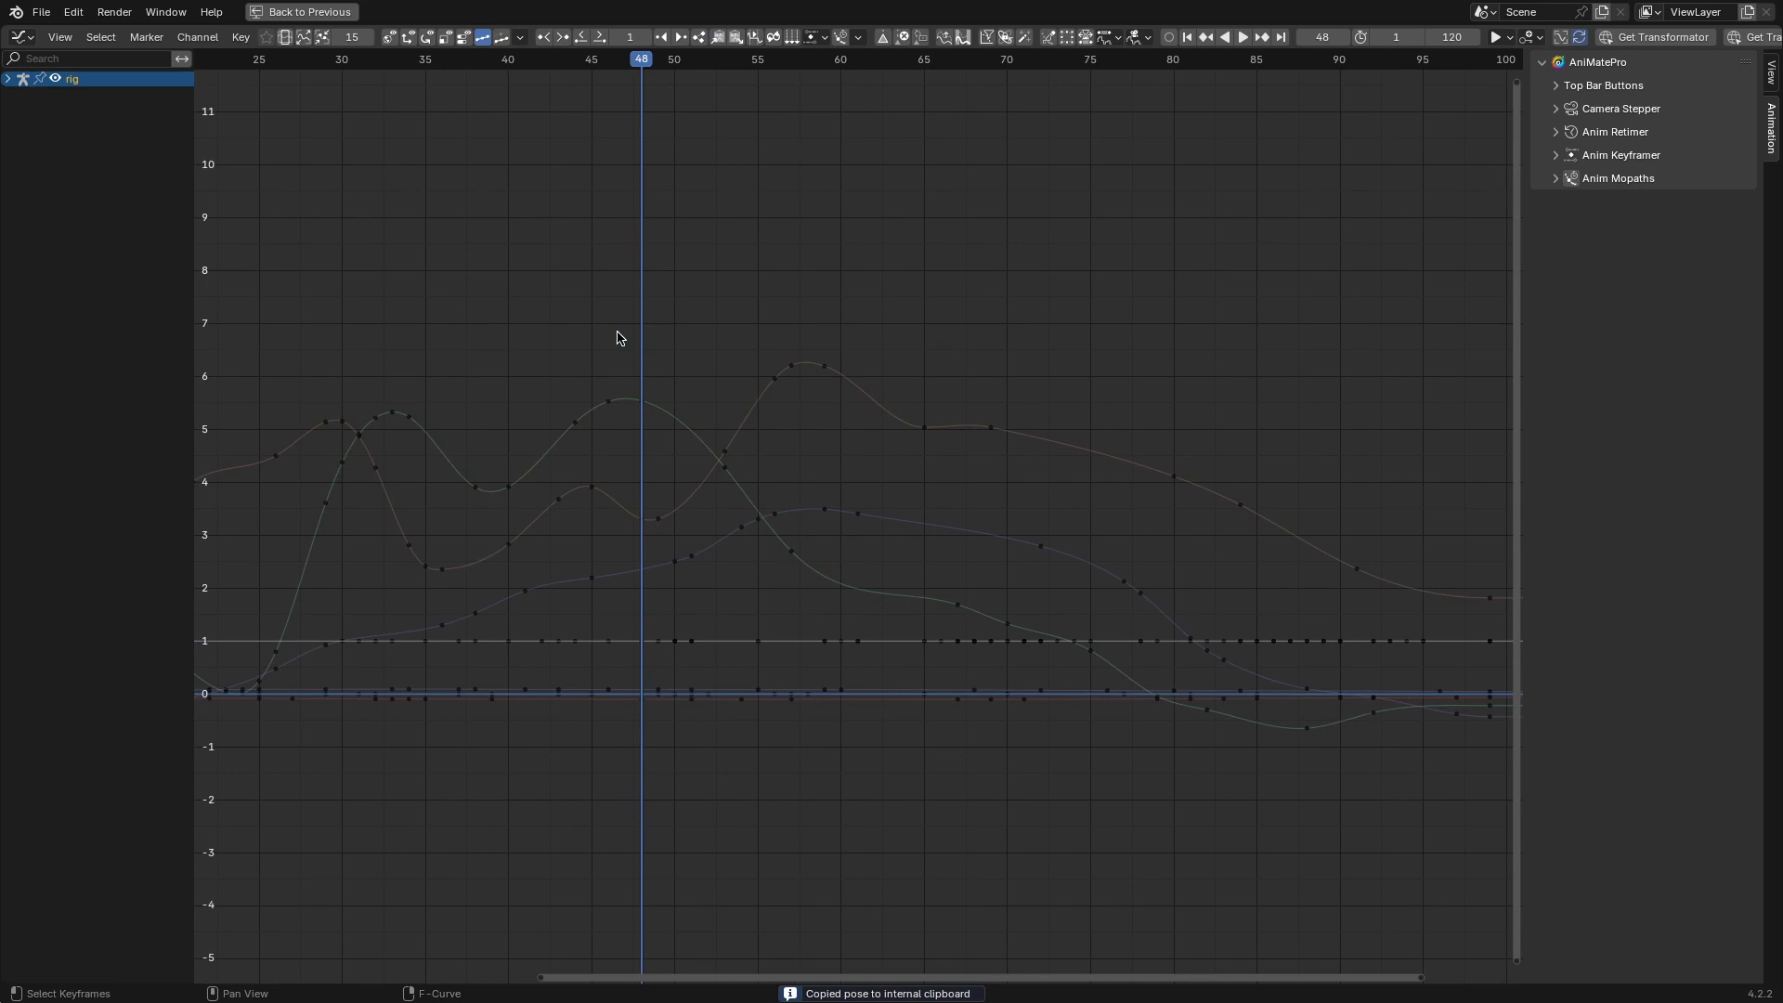
pyautogui.moveTo(616, 338); pyautogui.dragTo(1046, 340, button='middle')
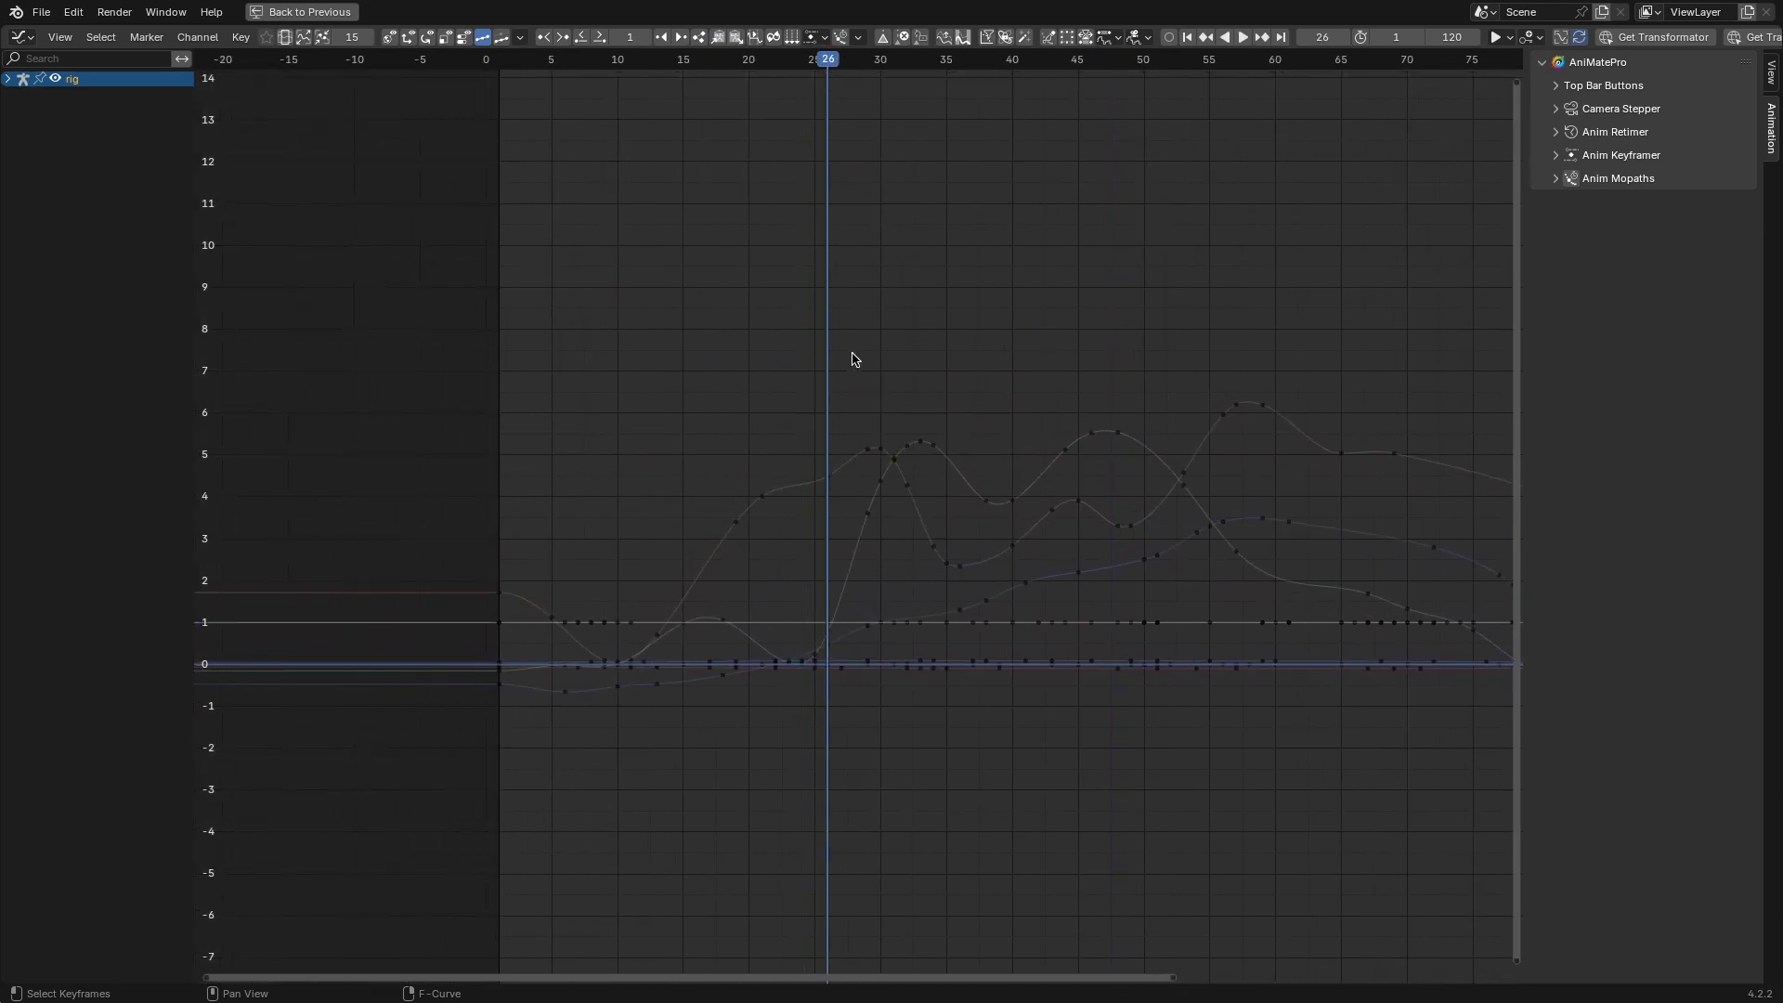
pyautogui.moveTo(820, 357); pyautogui.dragTo(1334, 699)
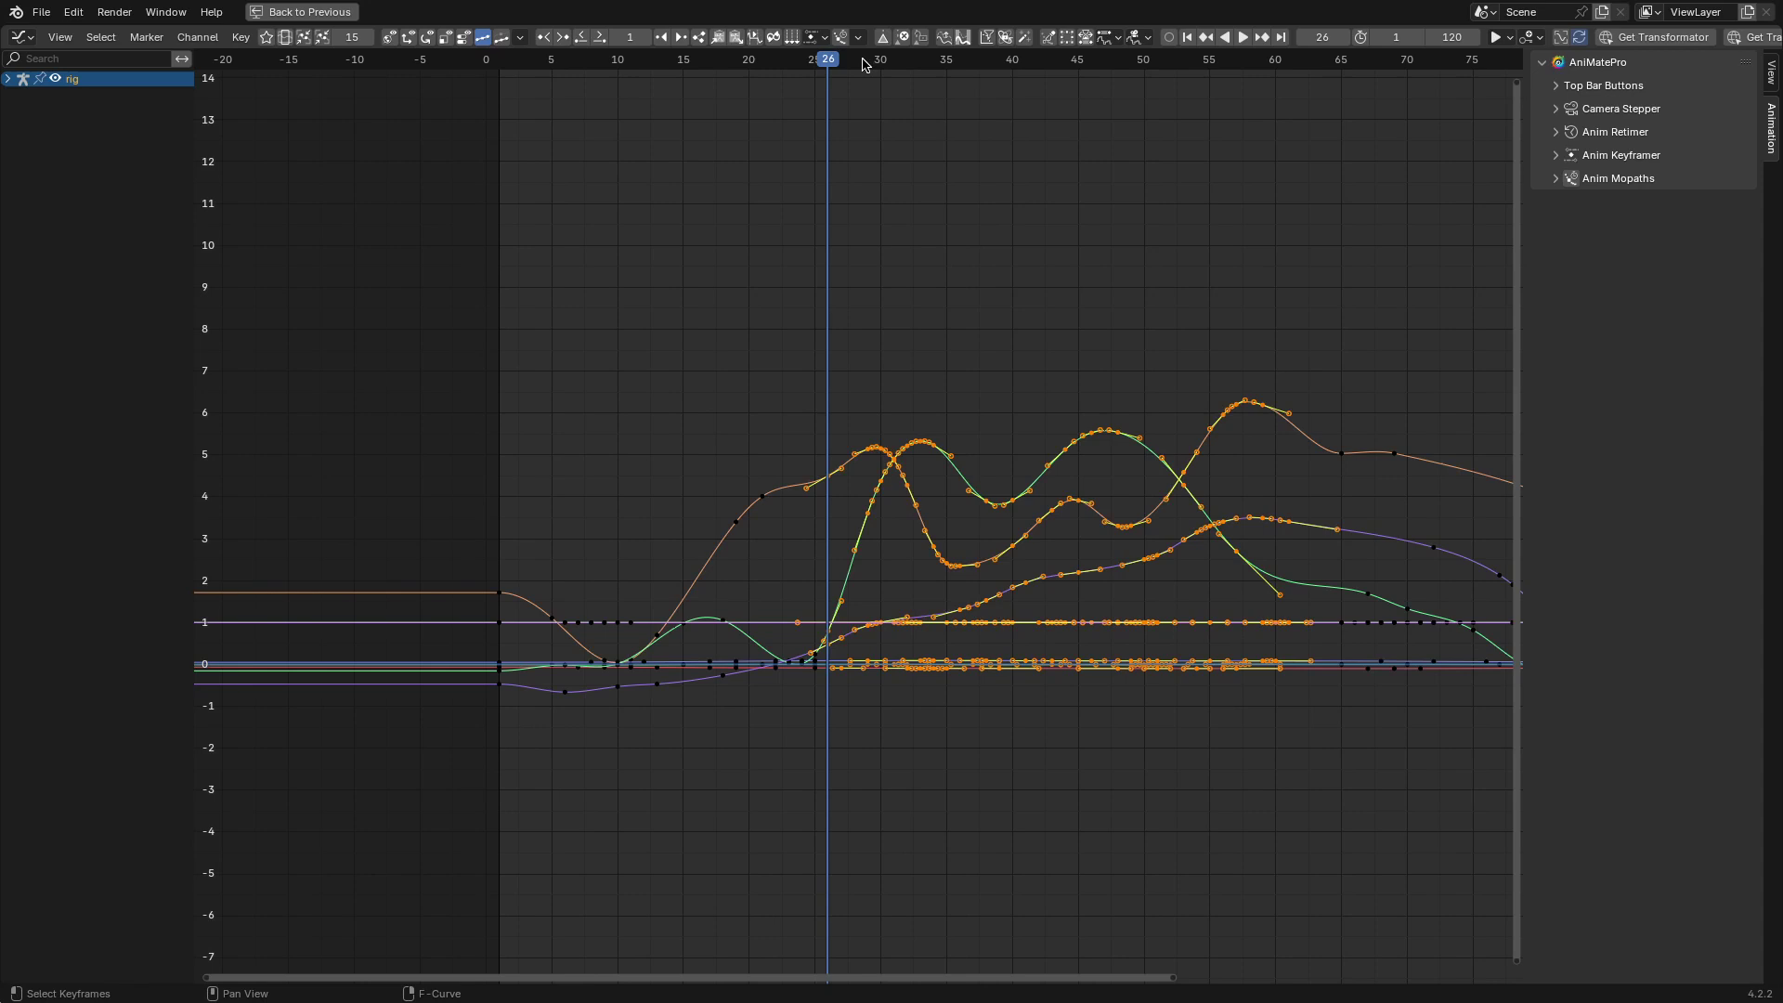
pyautogui.click(735, 37)
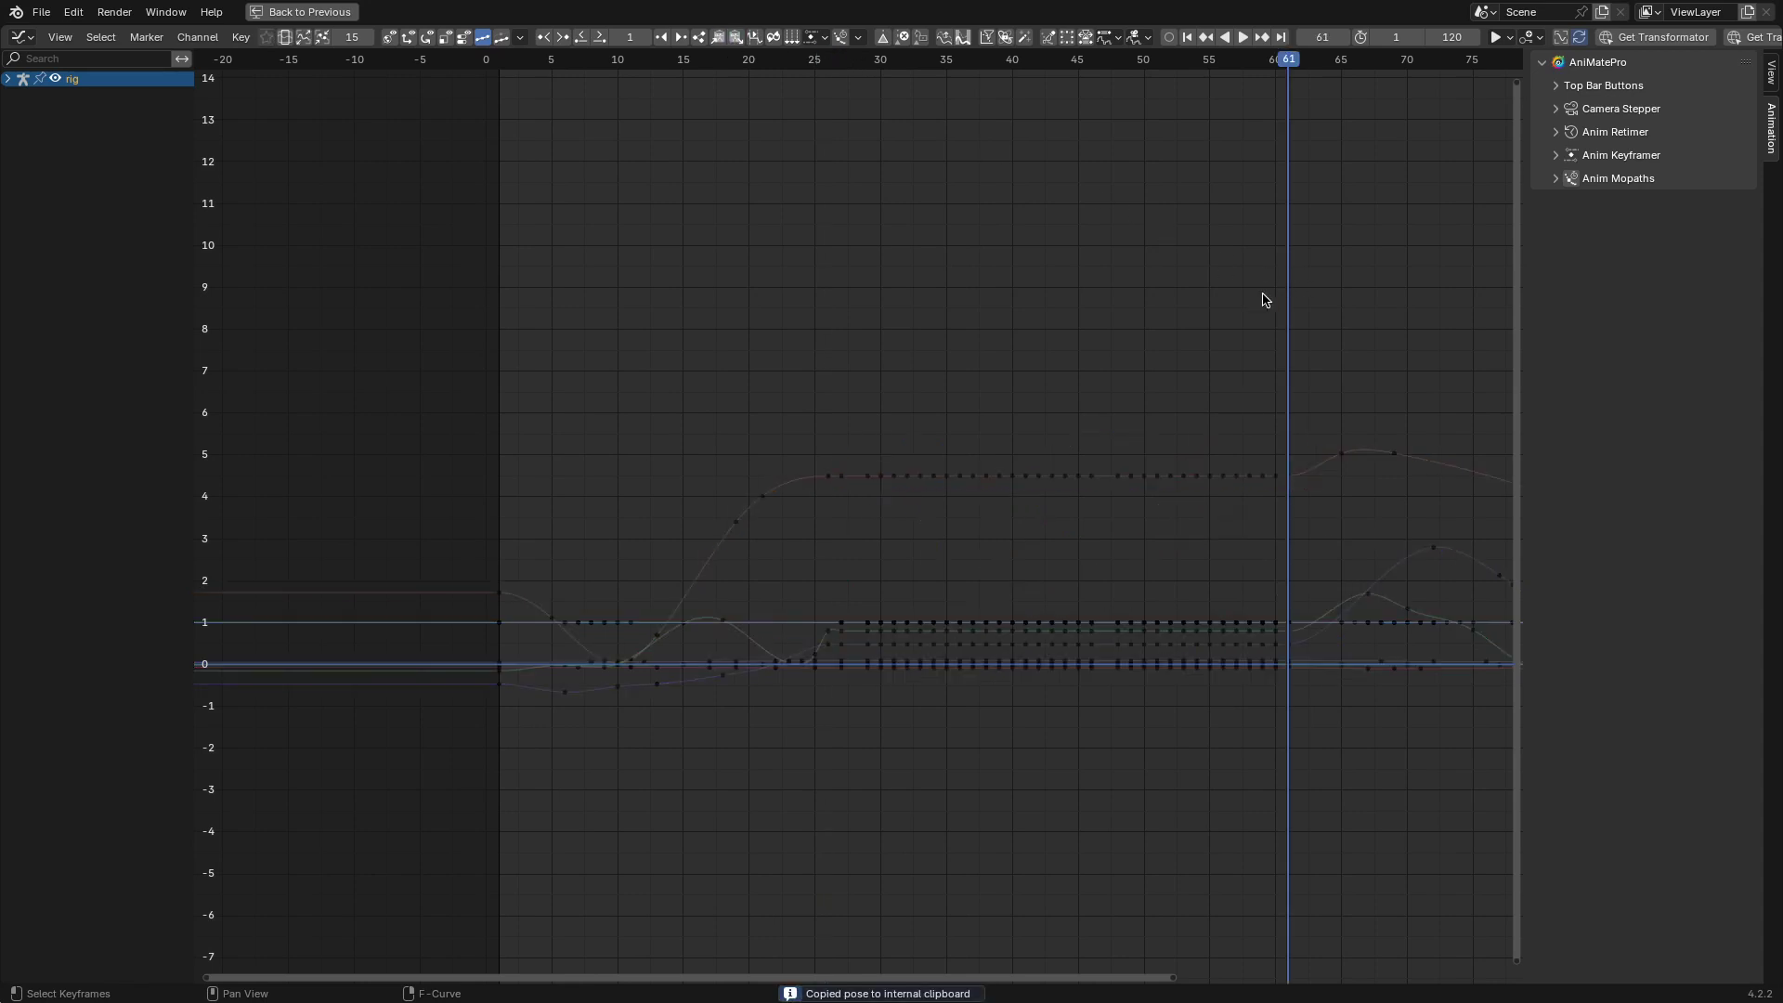
pyautogui.hotkey('ctrl', 'z')
pyautogui.hotkey('ctrl', 'z')
pyautogui.hotkey('ctrl', 'z')
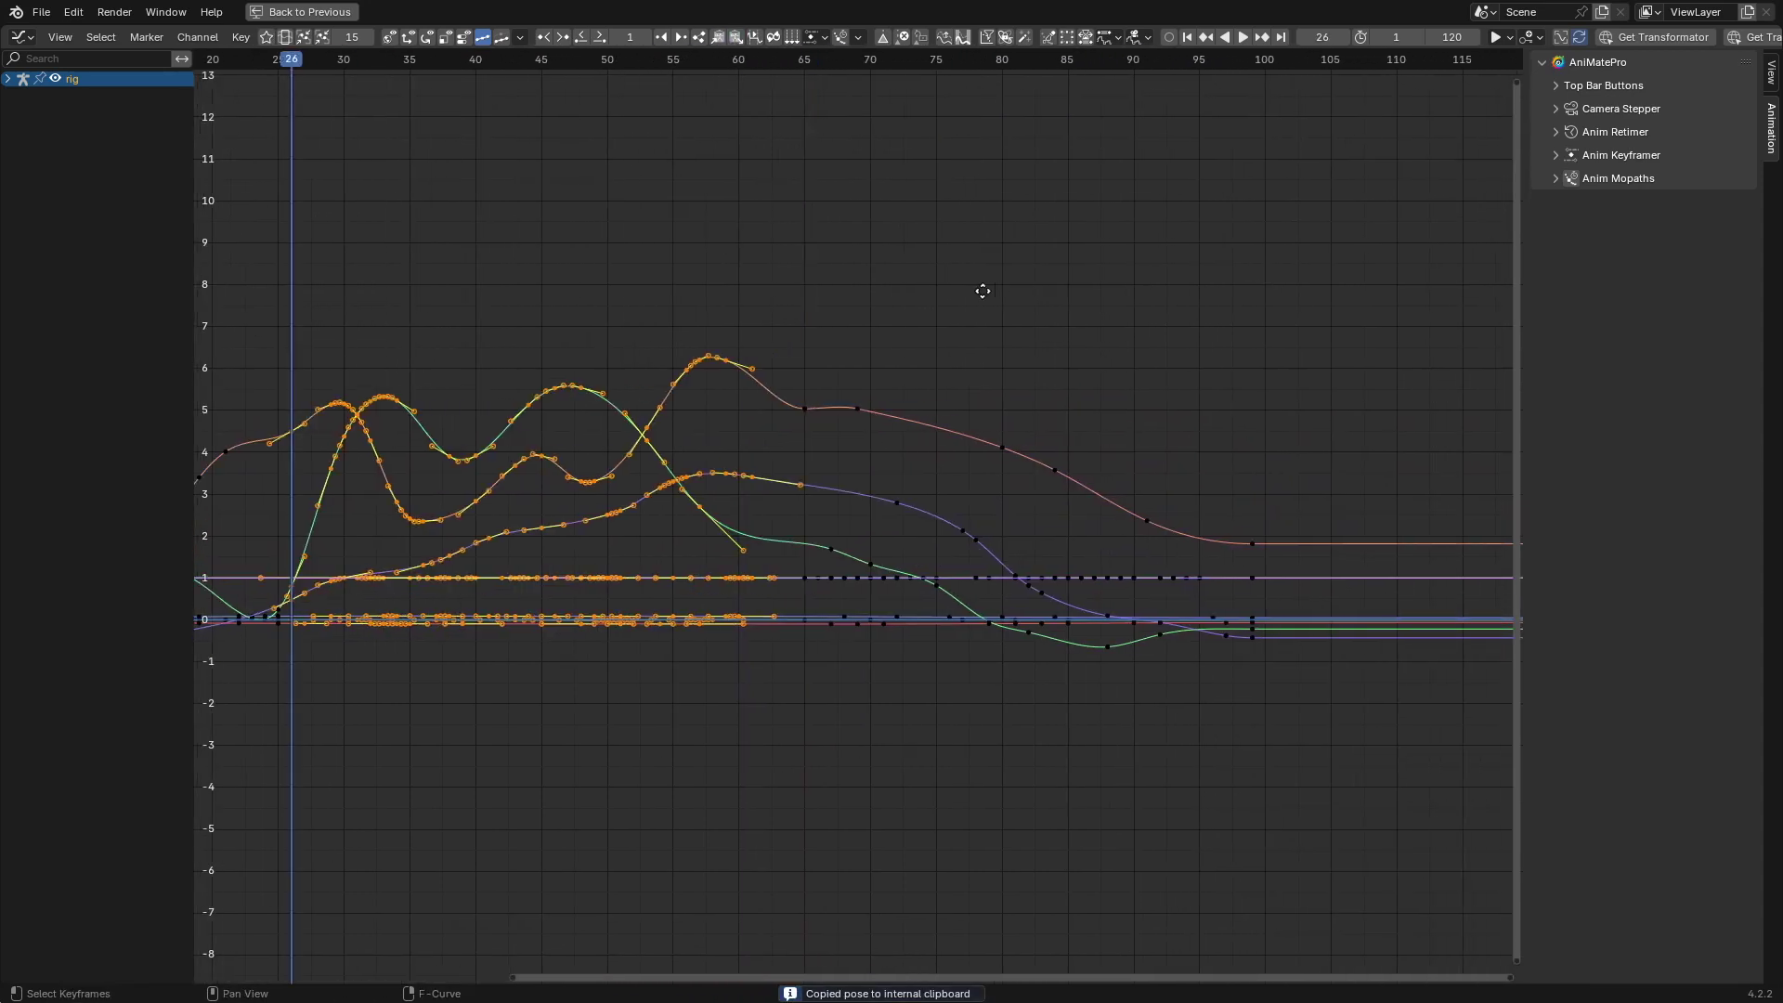
# Step: Copy the pose at frame 77 across all the keyframes selected from there to frame 99
pyautogui.moveTo(1133, 438); pyautogui.dragTo(1006, 430, button='middle')
pyautogui.scroll(1, 820, 387)
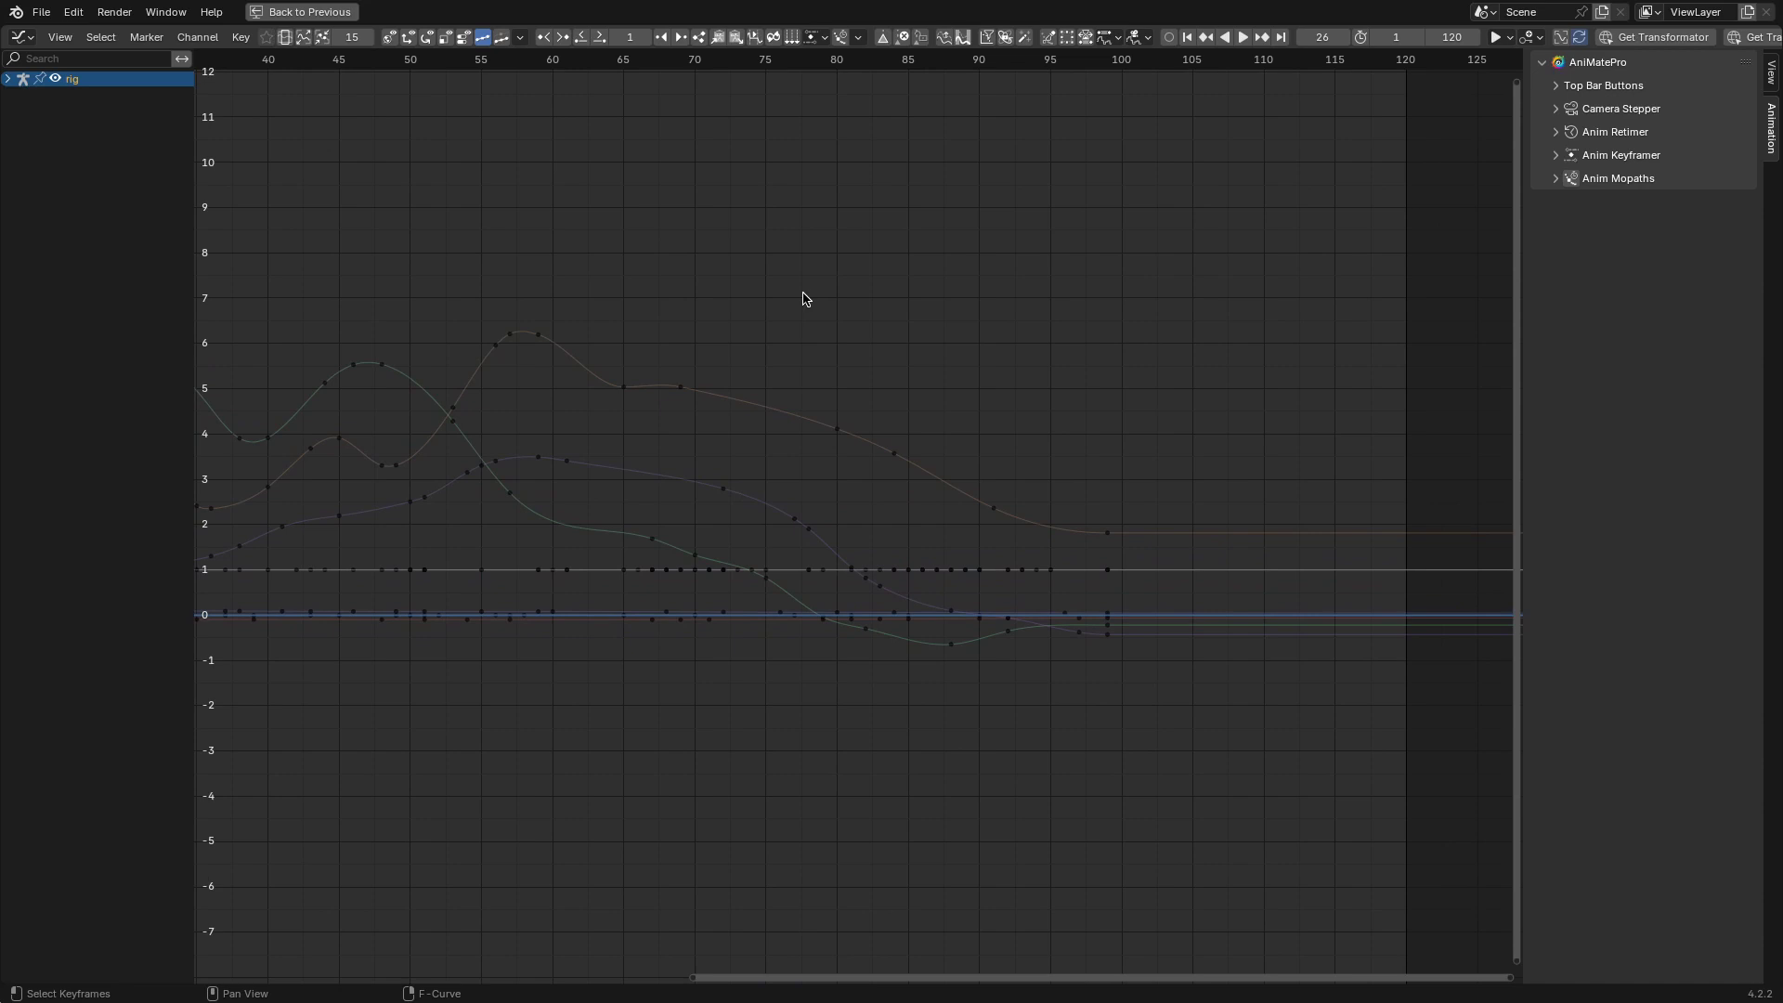
pyautogui.moveTo(791, 348); pyautogui.dragTo(1337, 701)
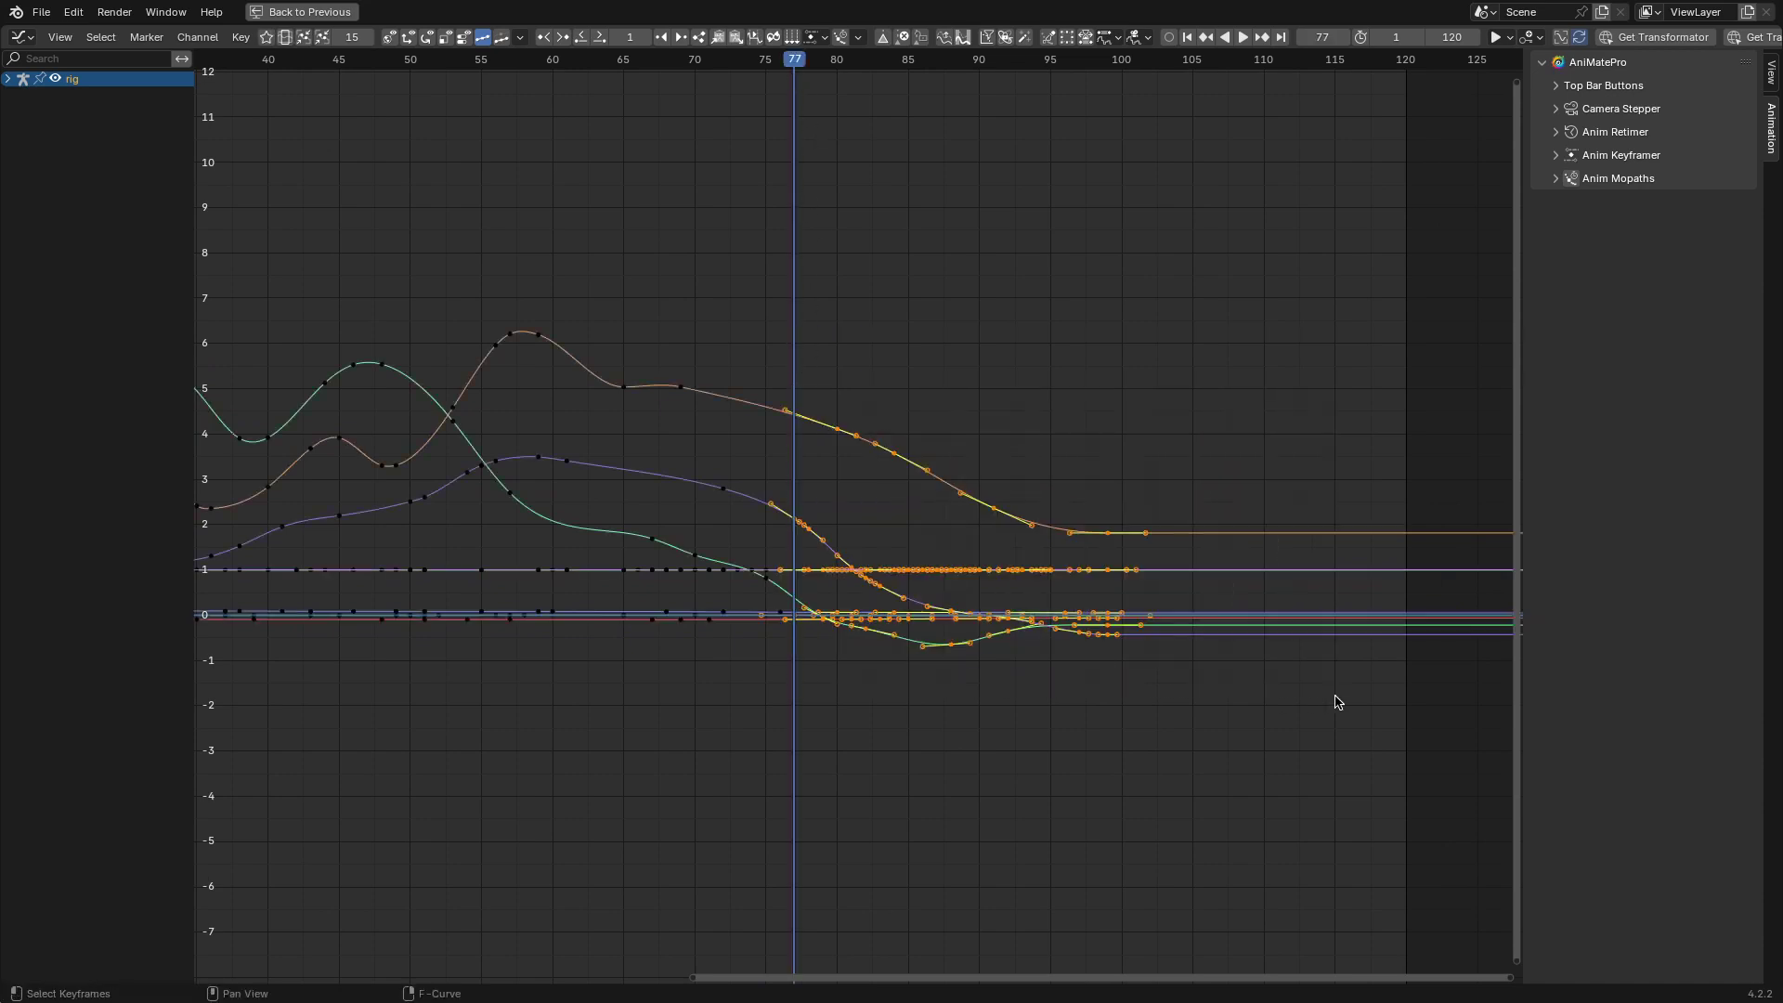
pyautogui.click(737, 39)
pyautogui.click(966, 154)
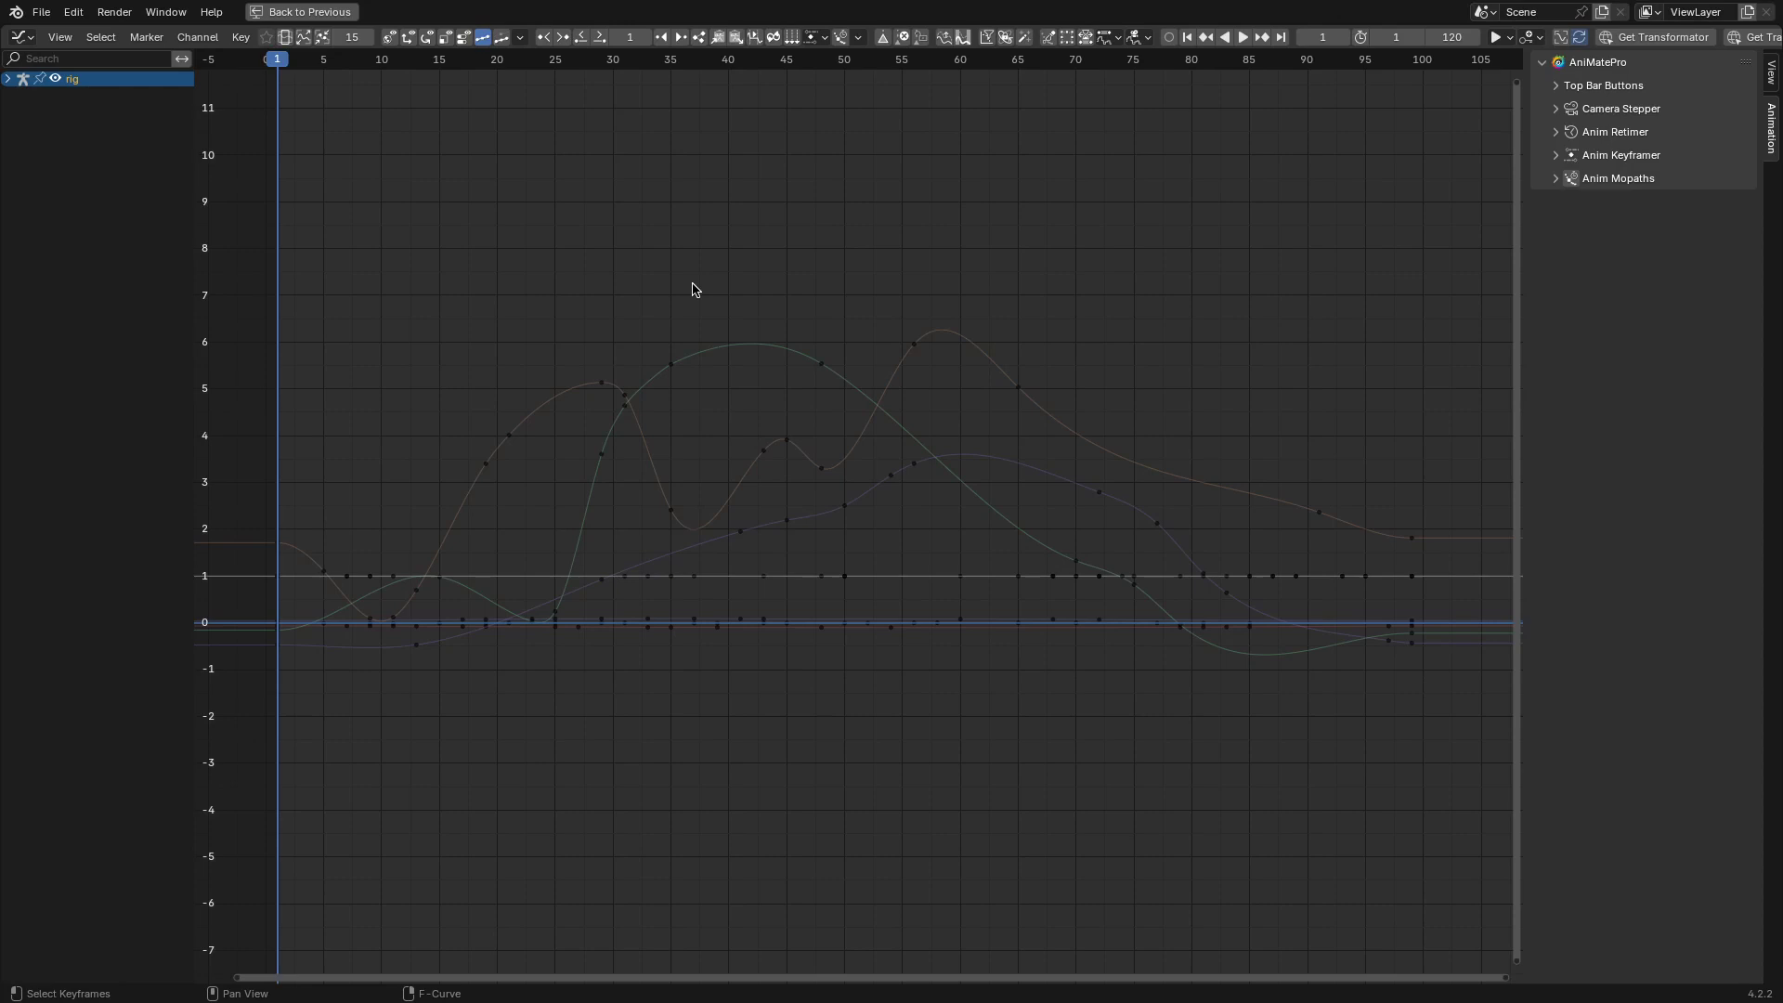
# Step: Slice all F-curves every 2 frames over the scene range with Bezier interpolation and Auto Clamped handles
pyautogui.press('a')
pyautogui.click(792, 39)
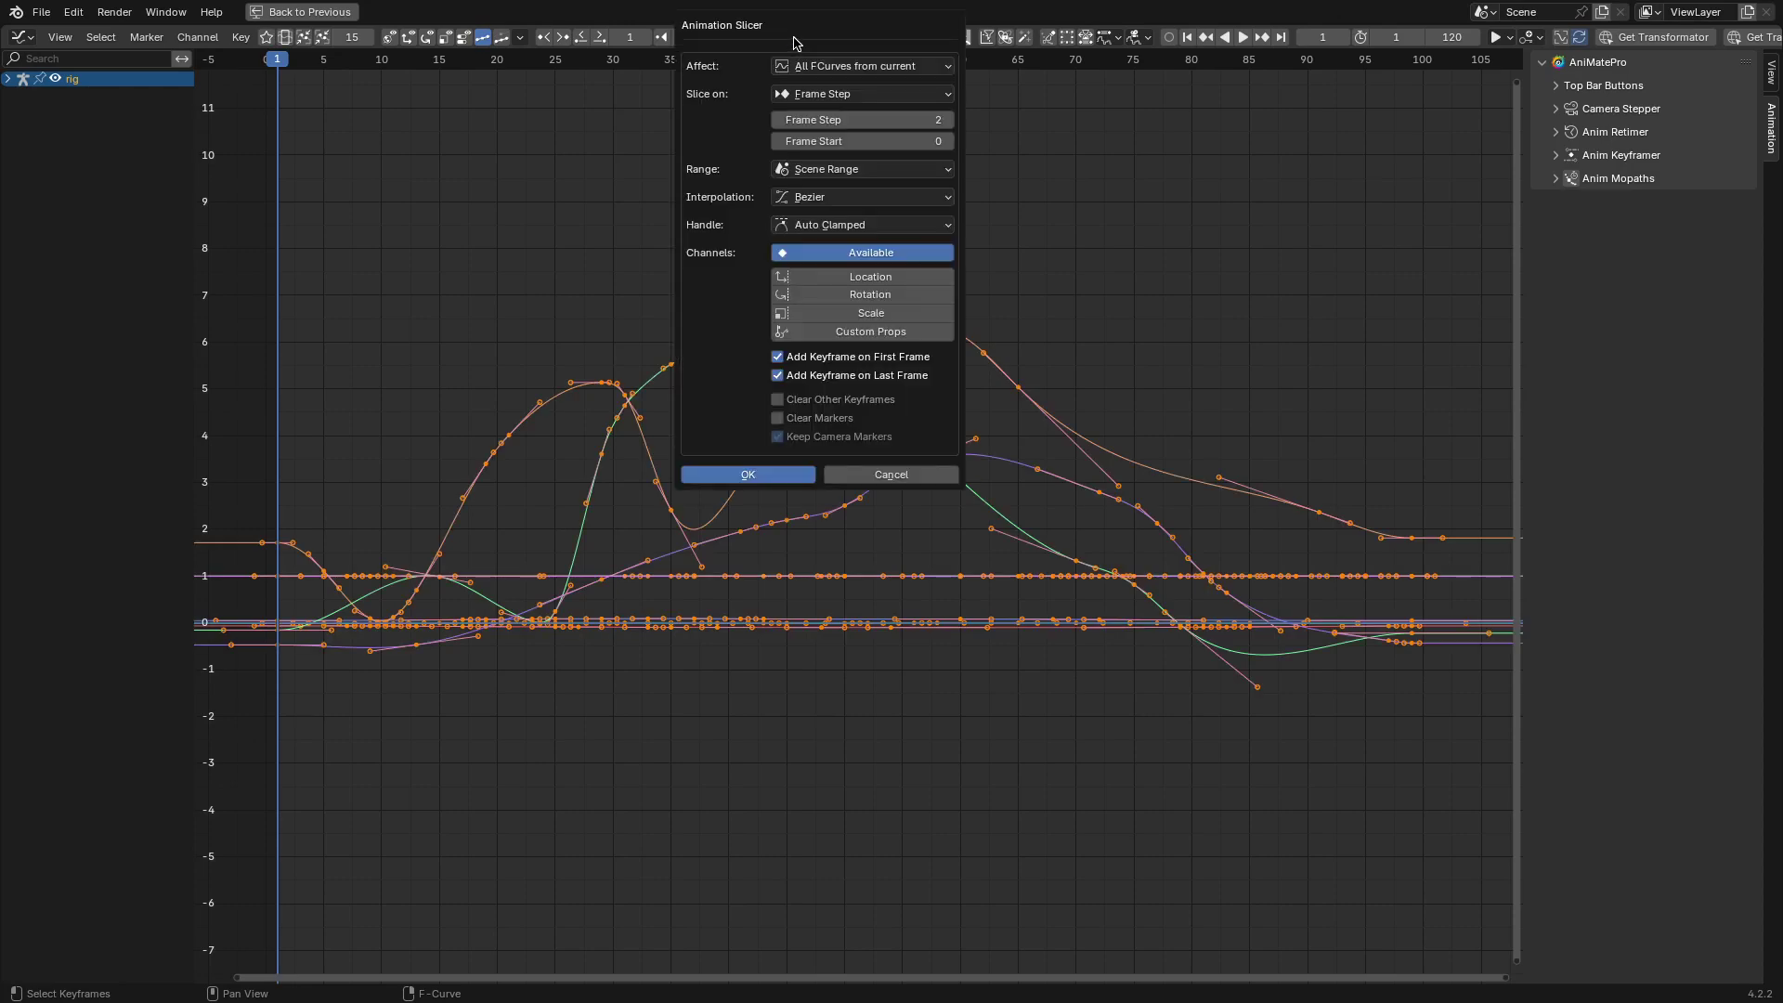
pyautogui.click(754, 474)
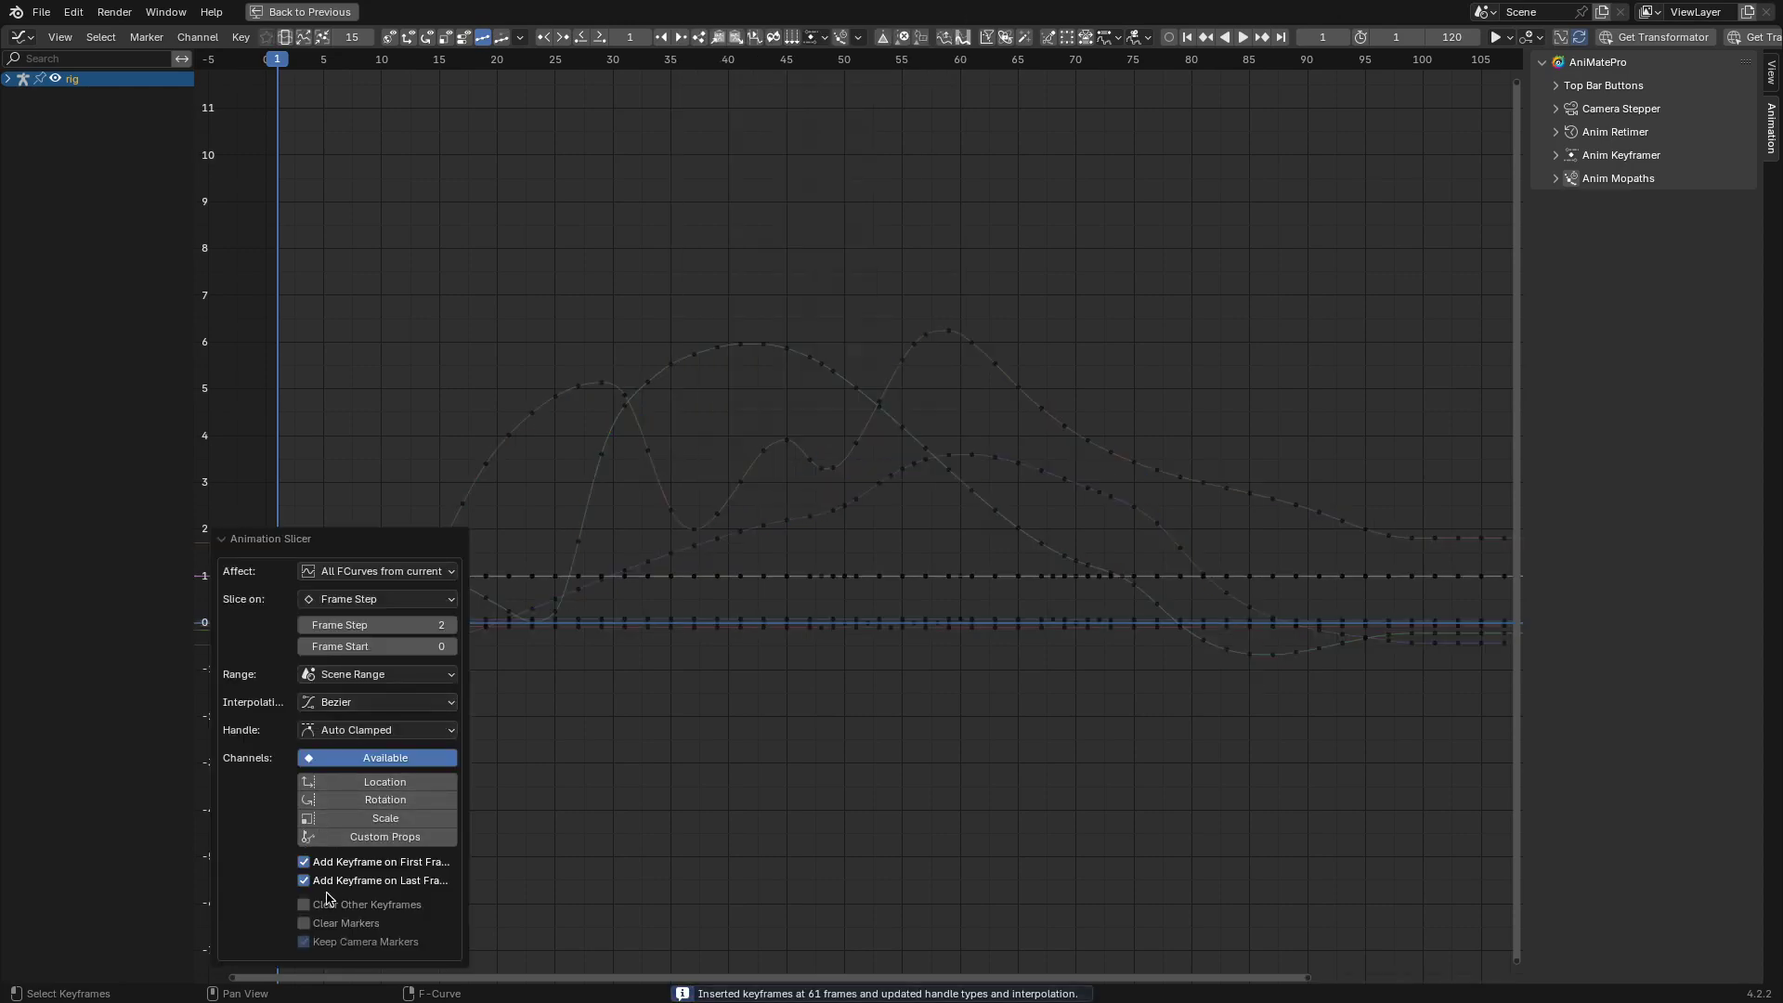
# Step: Enable Clear Other Keyframes for the slice and vary its frame step up to 46, ending at 1
pyautogui.moveTo(377, 625); pyautogui.dragTo(446, 625)
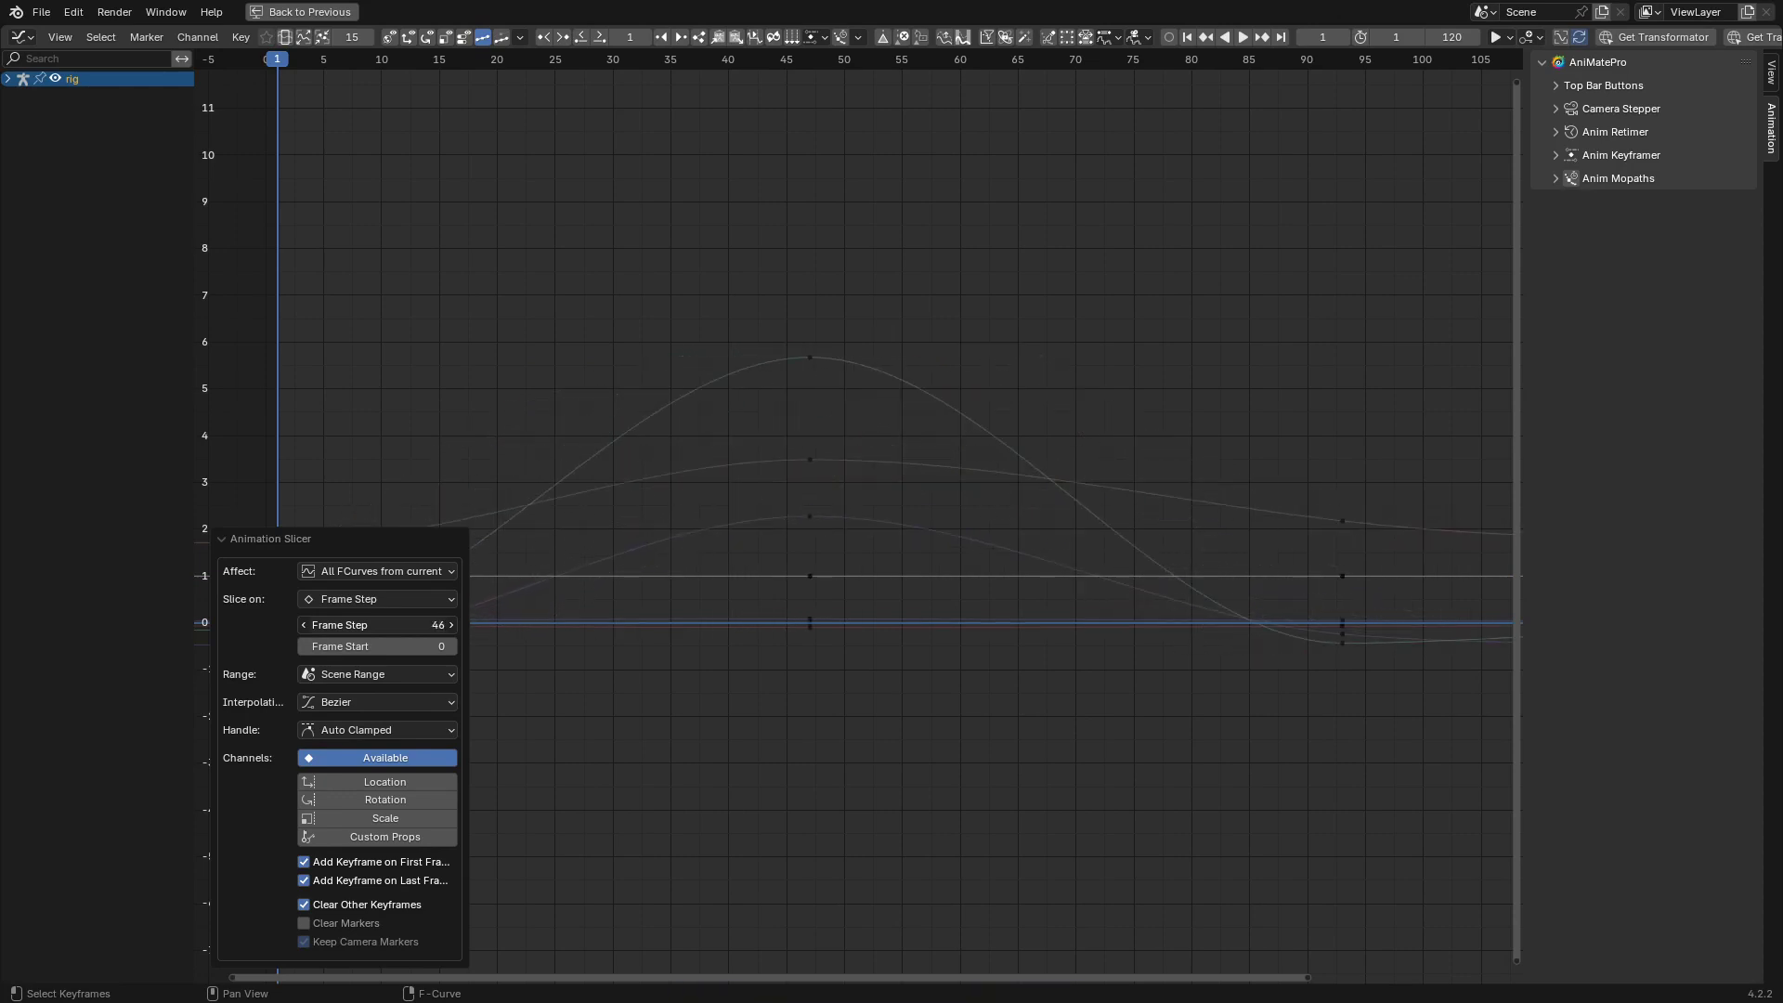
pyautogui.moveTo(437, 625); pyautogui.dragTo(371, 625)
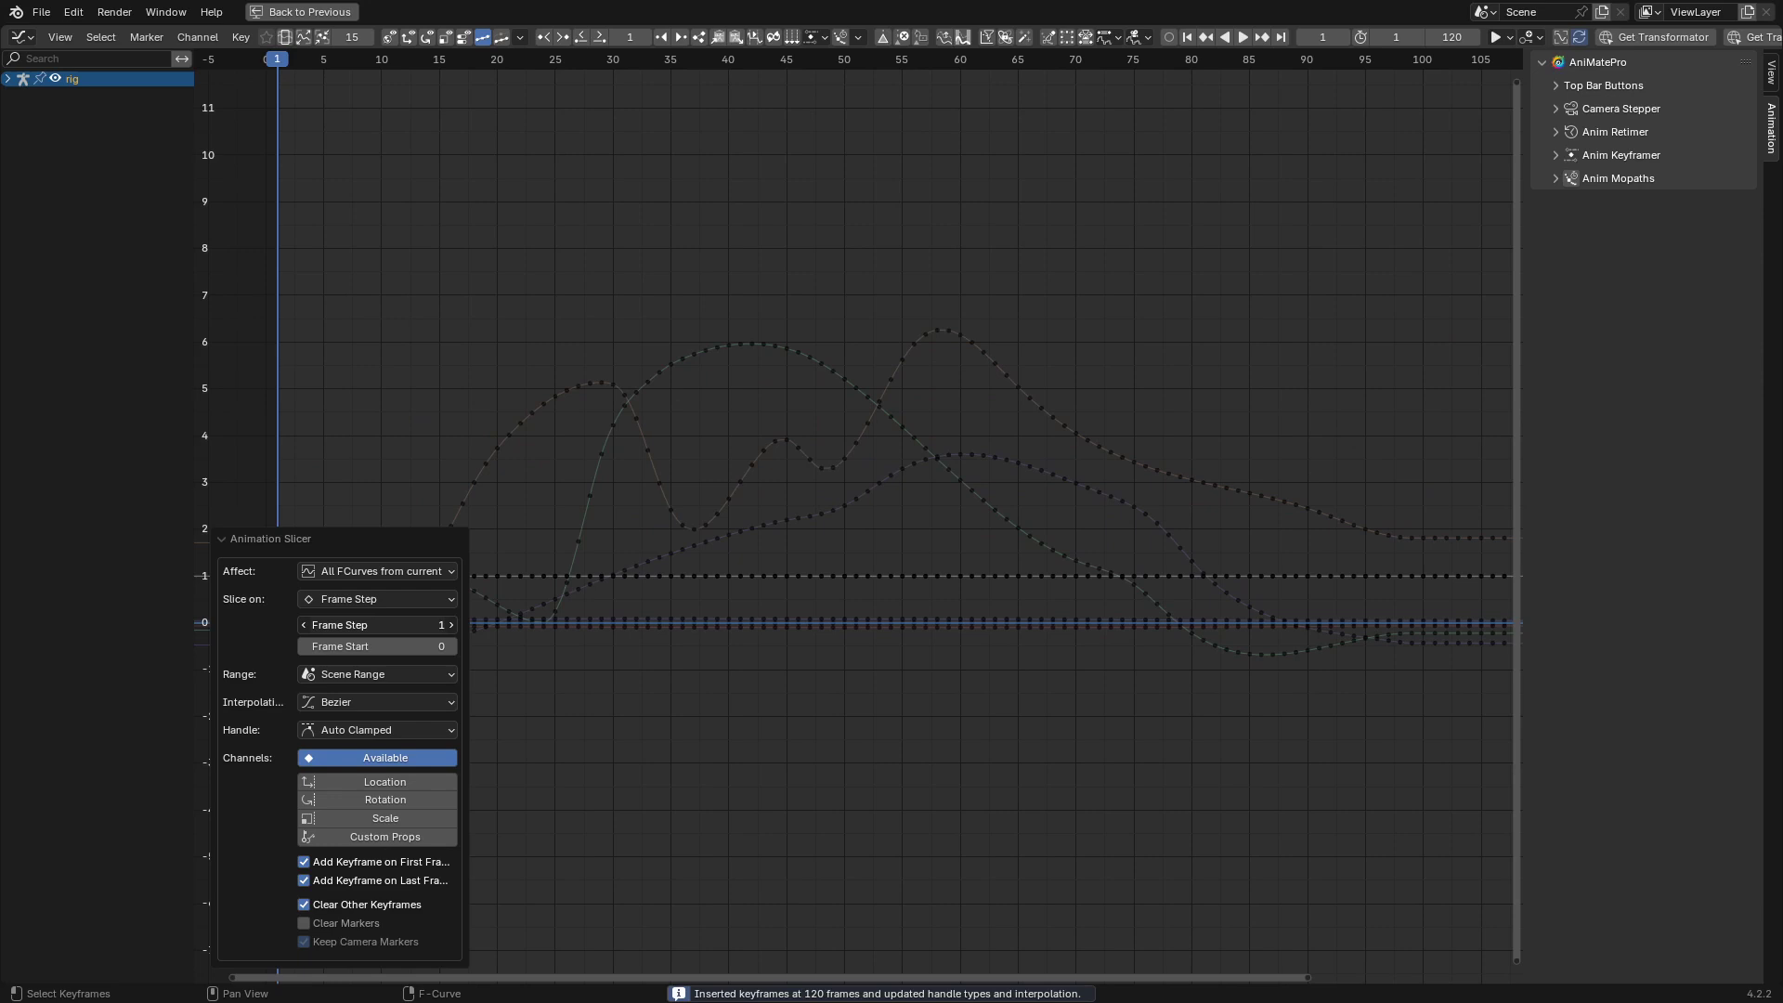
# Step: Increase the slice's frame step through 9 and 12 to 17 across all F-curves
pyautogui.click(451, 626)
pyautogui.click(451, 626)
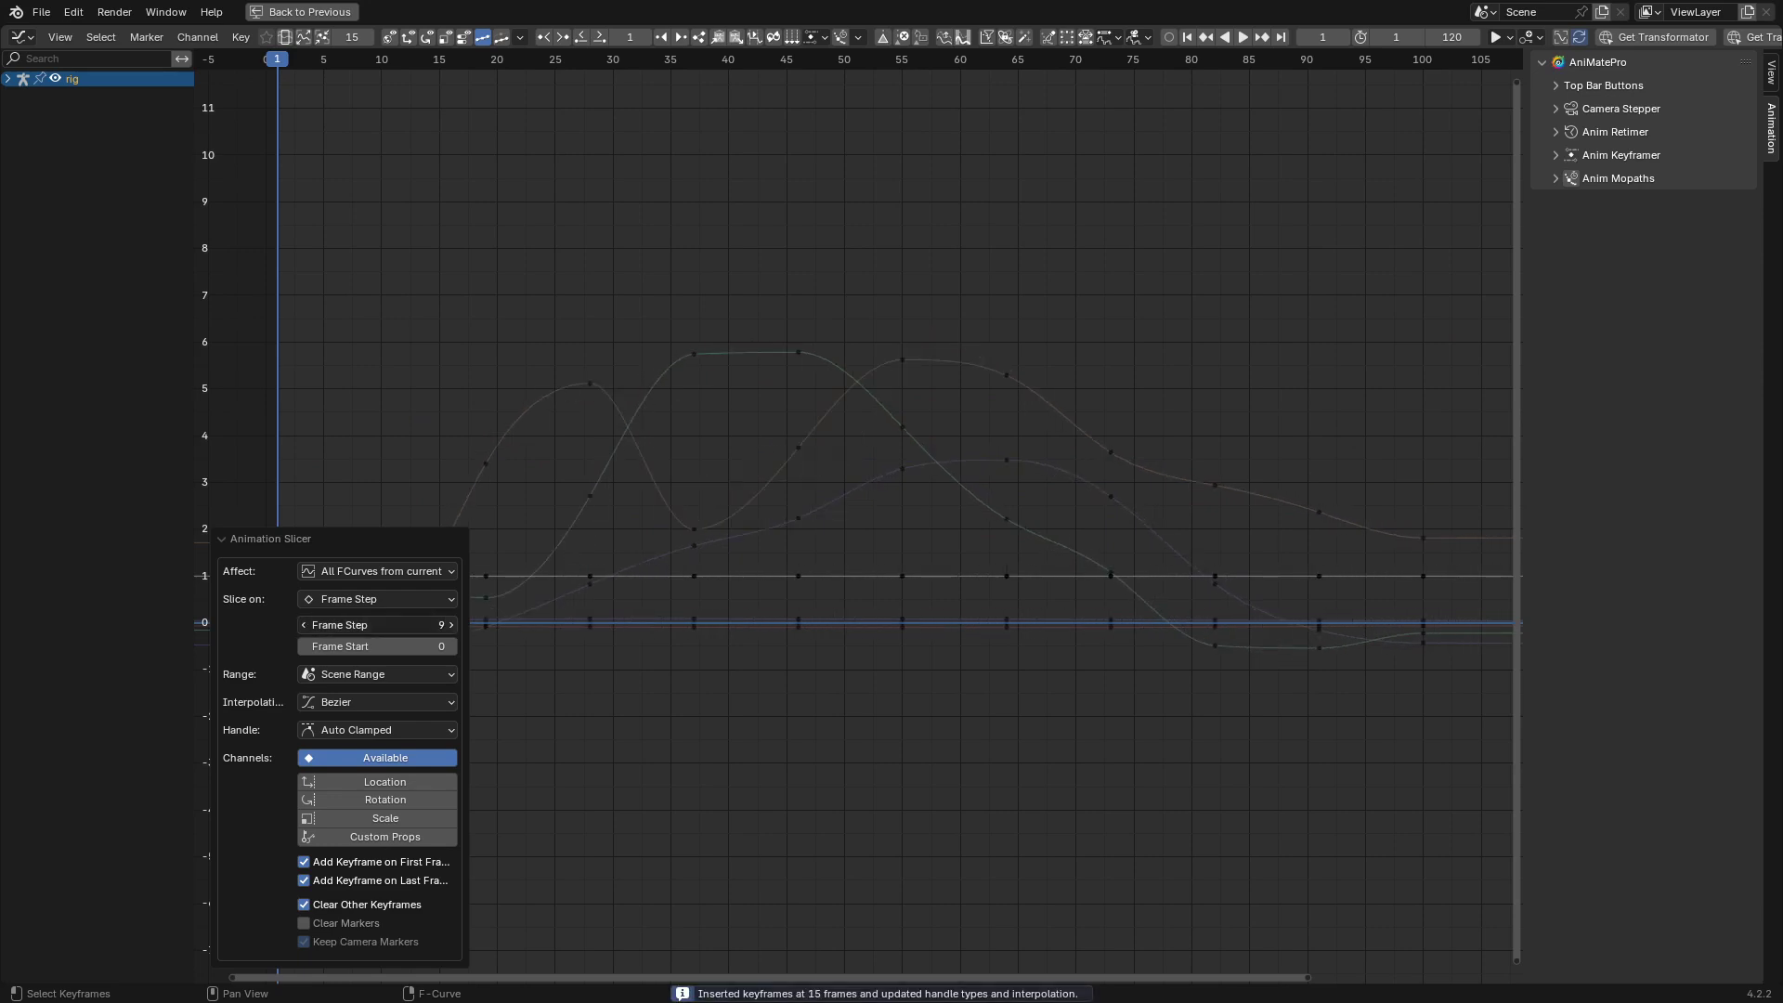
pyautogui.click(451, 625)
pyautogui.click(450, 625)
pyautogui.scroll(-3, 776, 549)
pyautogui.scroll(1, 549, 602)
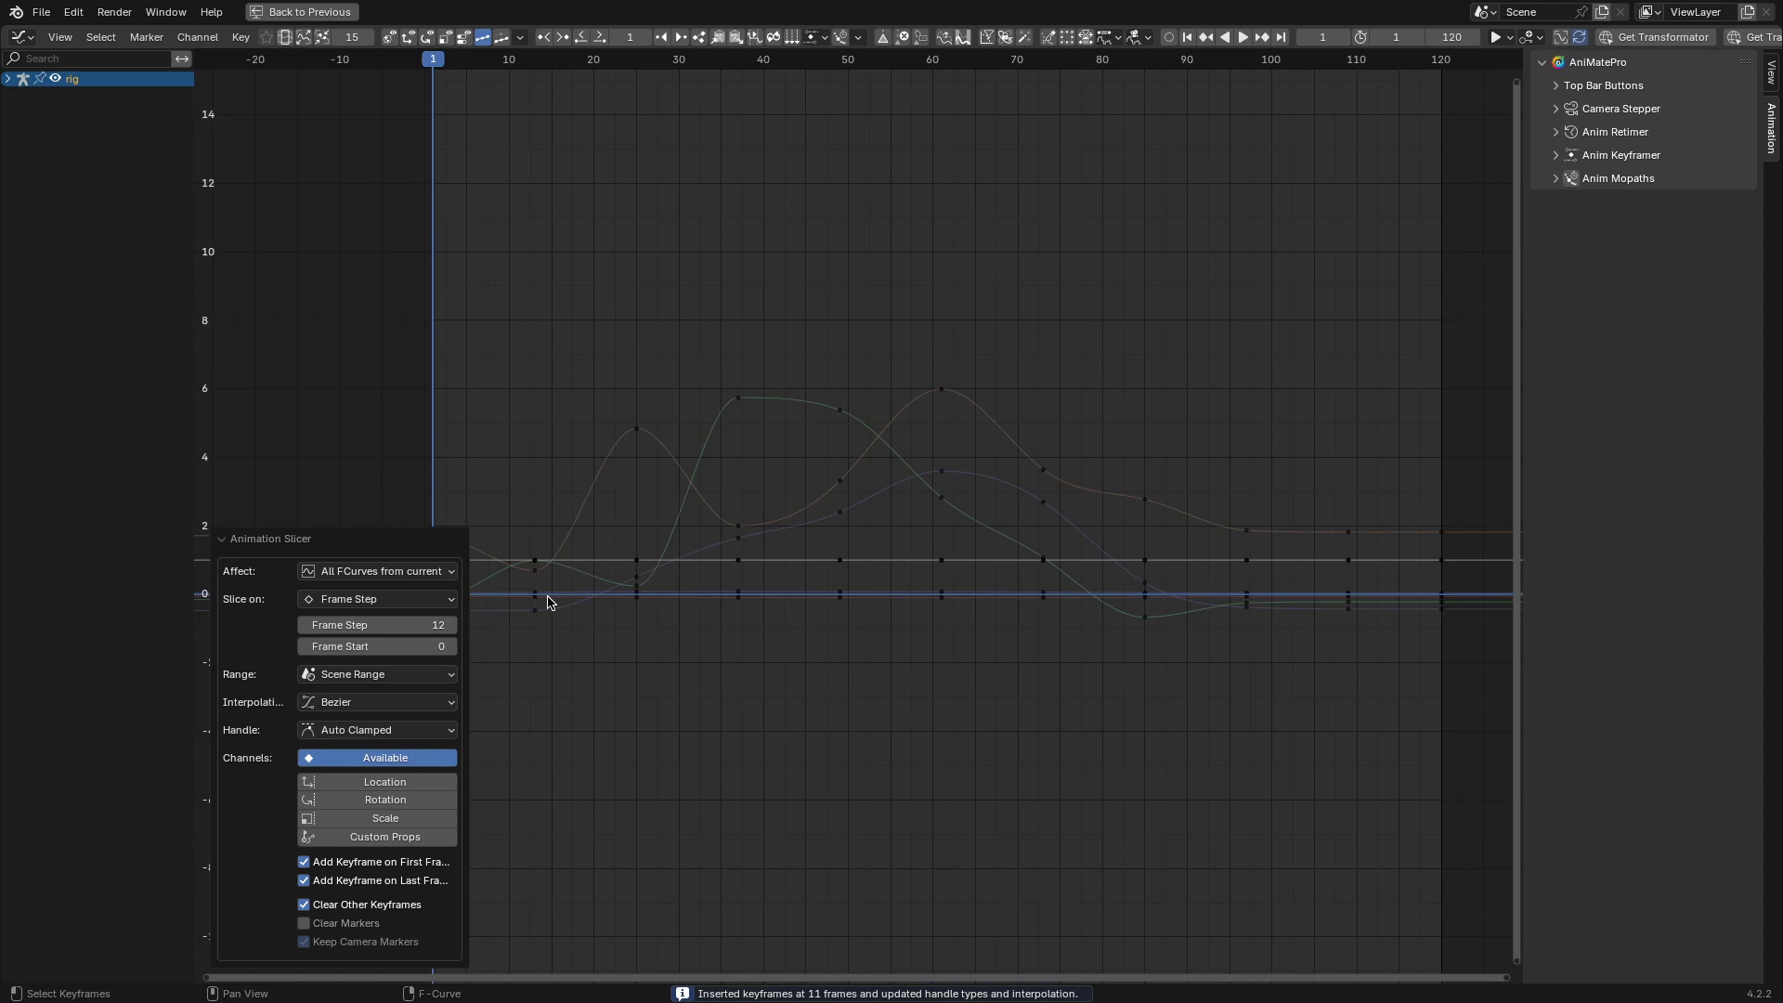
pyautogui.click(452, 625)
pyautogui.click(452, 625)
pyautogui.click(452, 625)
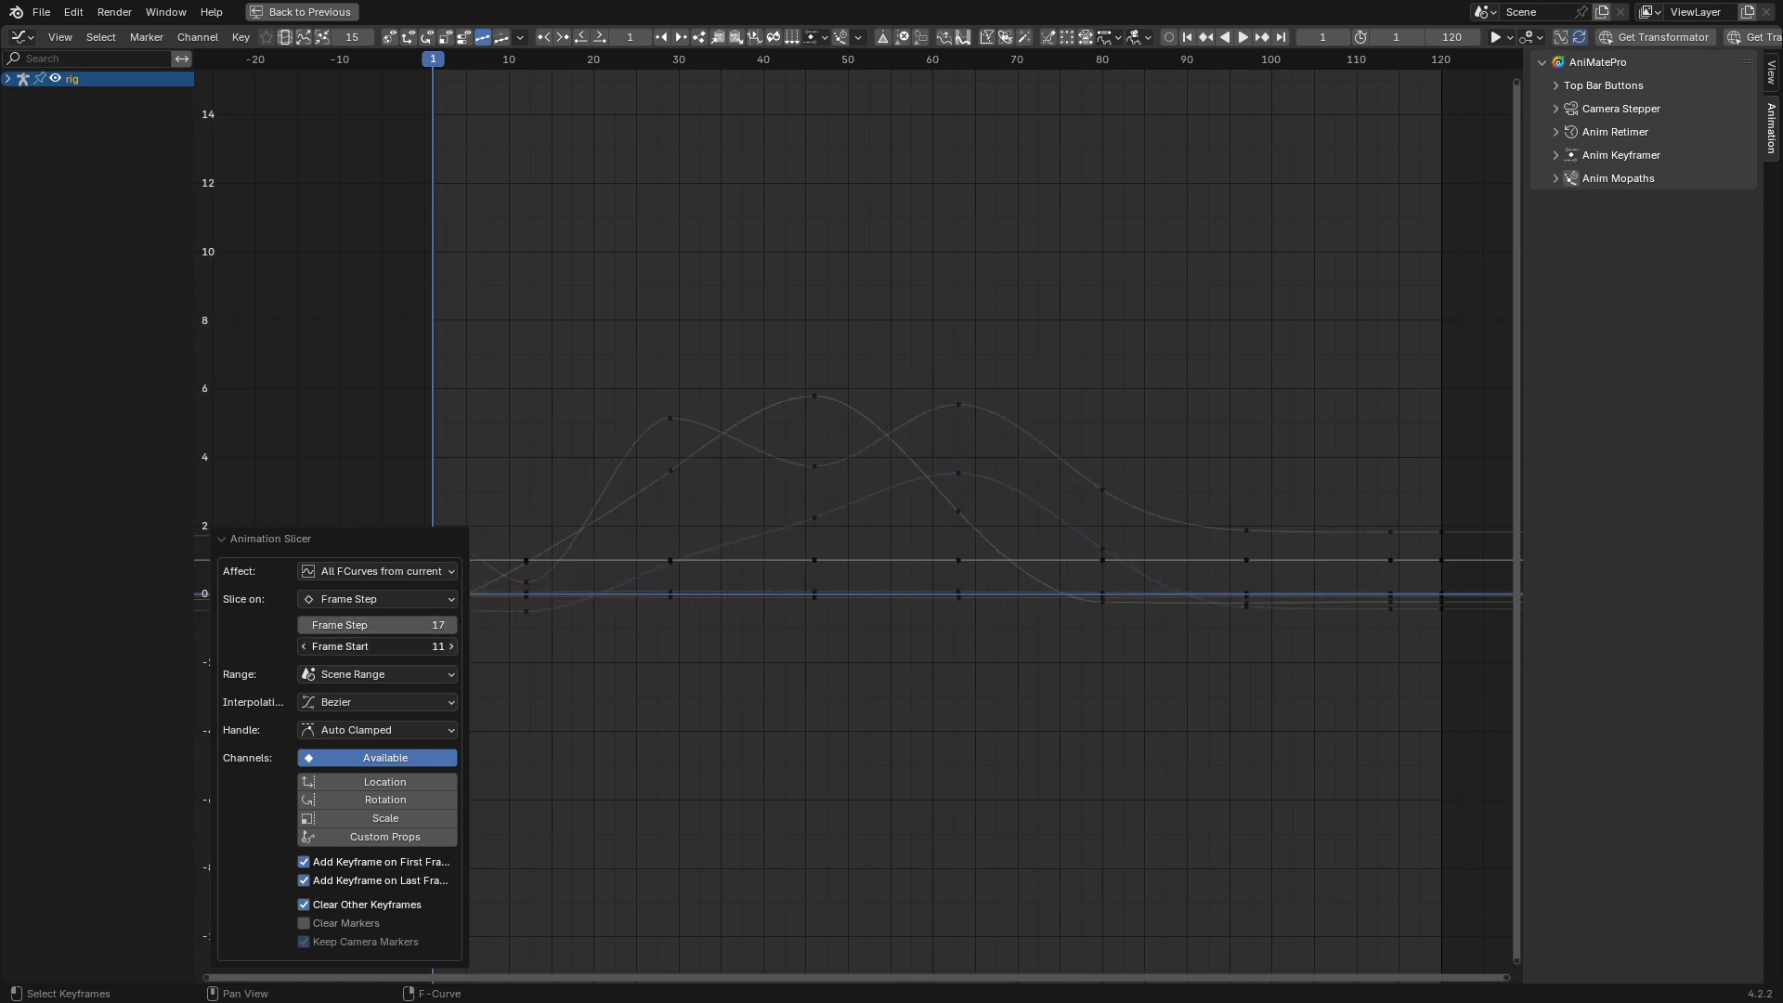
# Step: Set the slice's frame start to 12 and frame step to 22, and vary the frame start down to 3
pyautogui.click(450, 646)
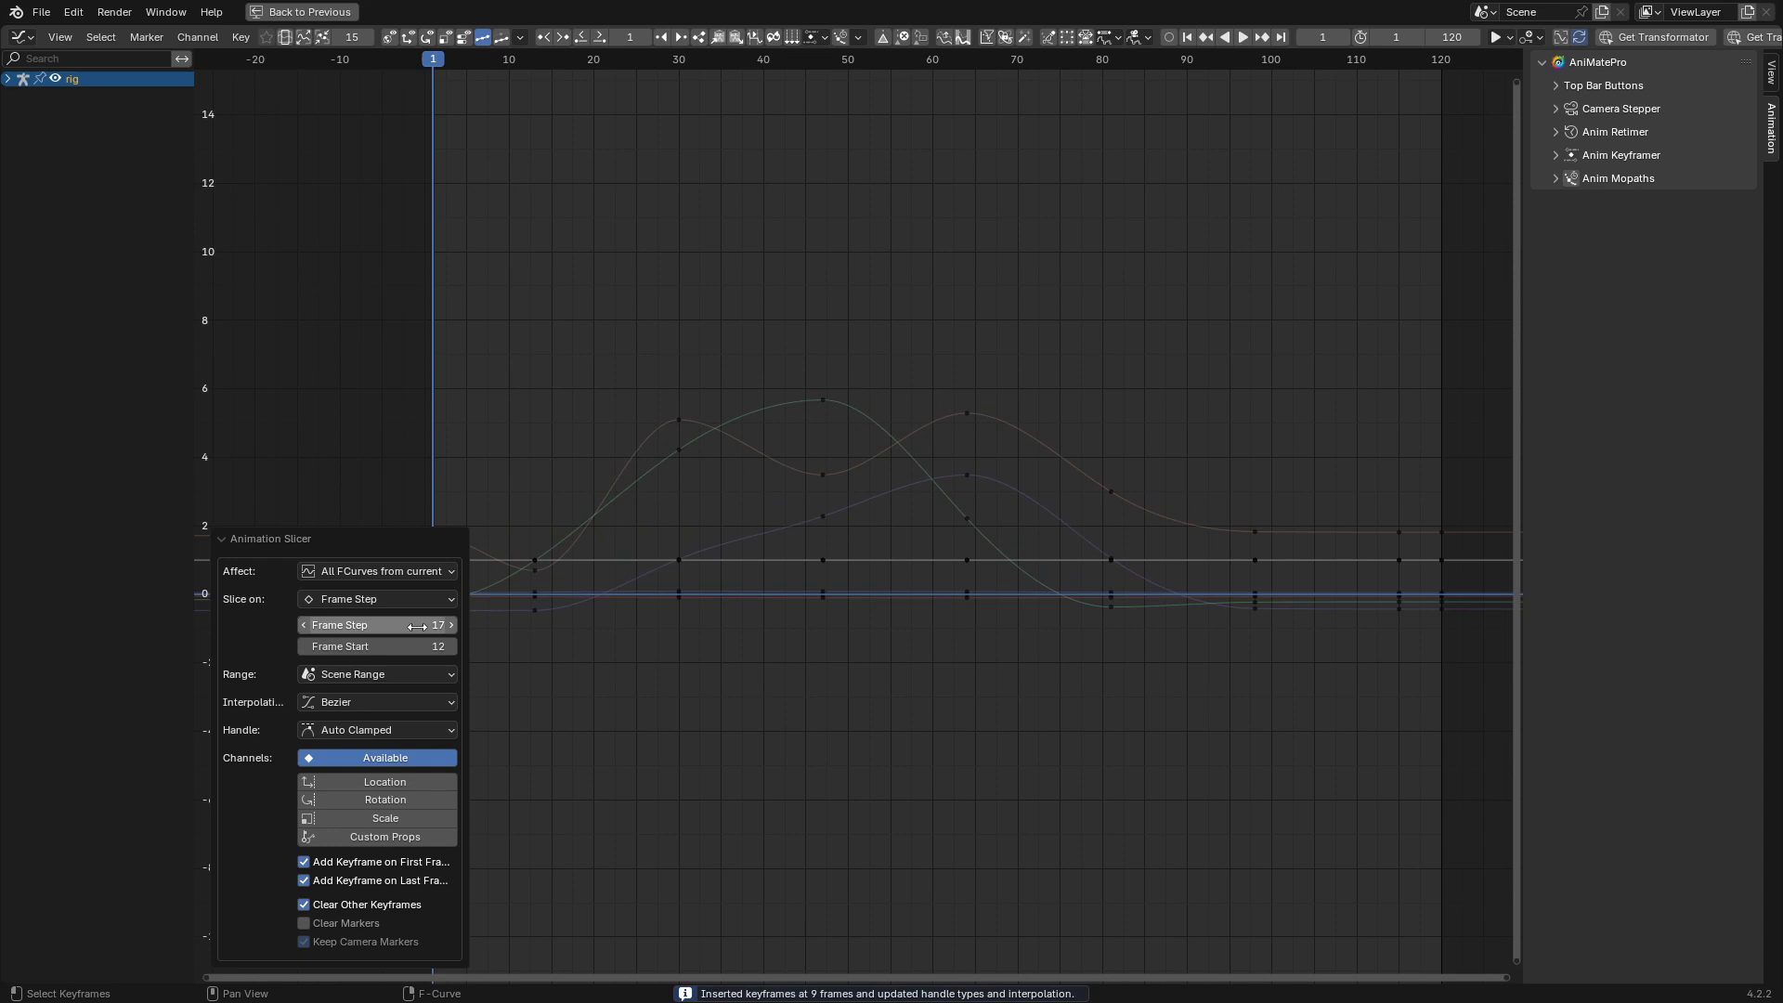
pyautogui.moveTo(417, 626); pyautogui.dragTo(403, 626)
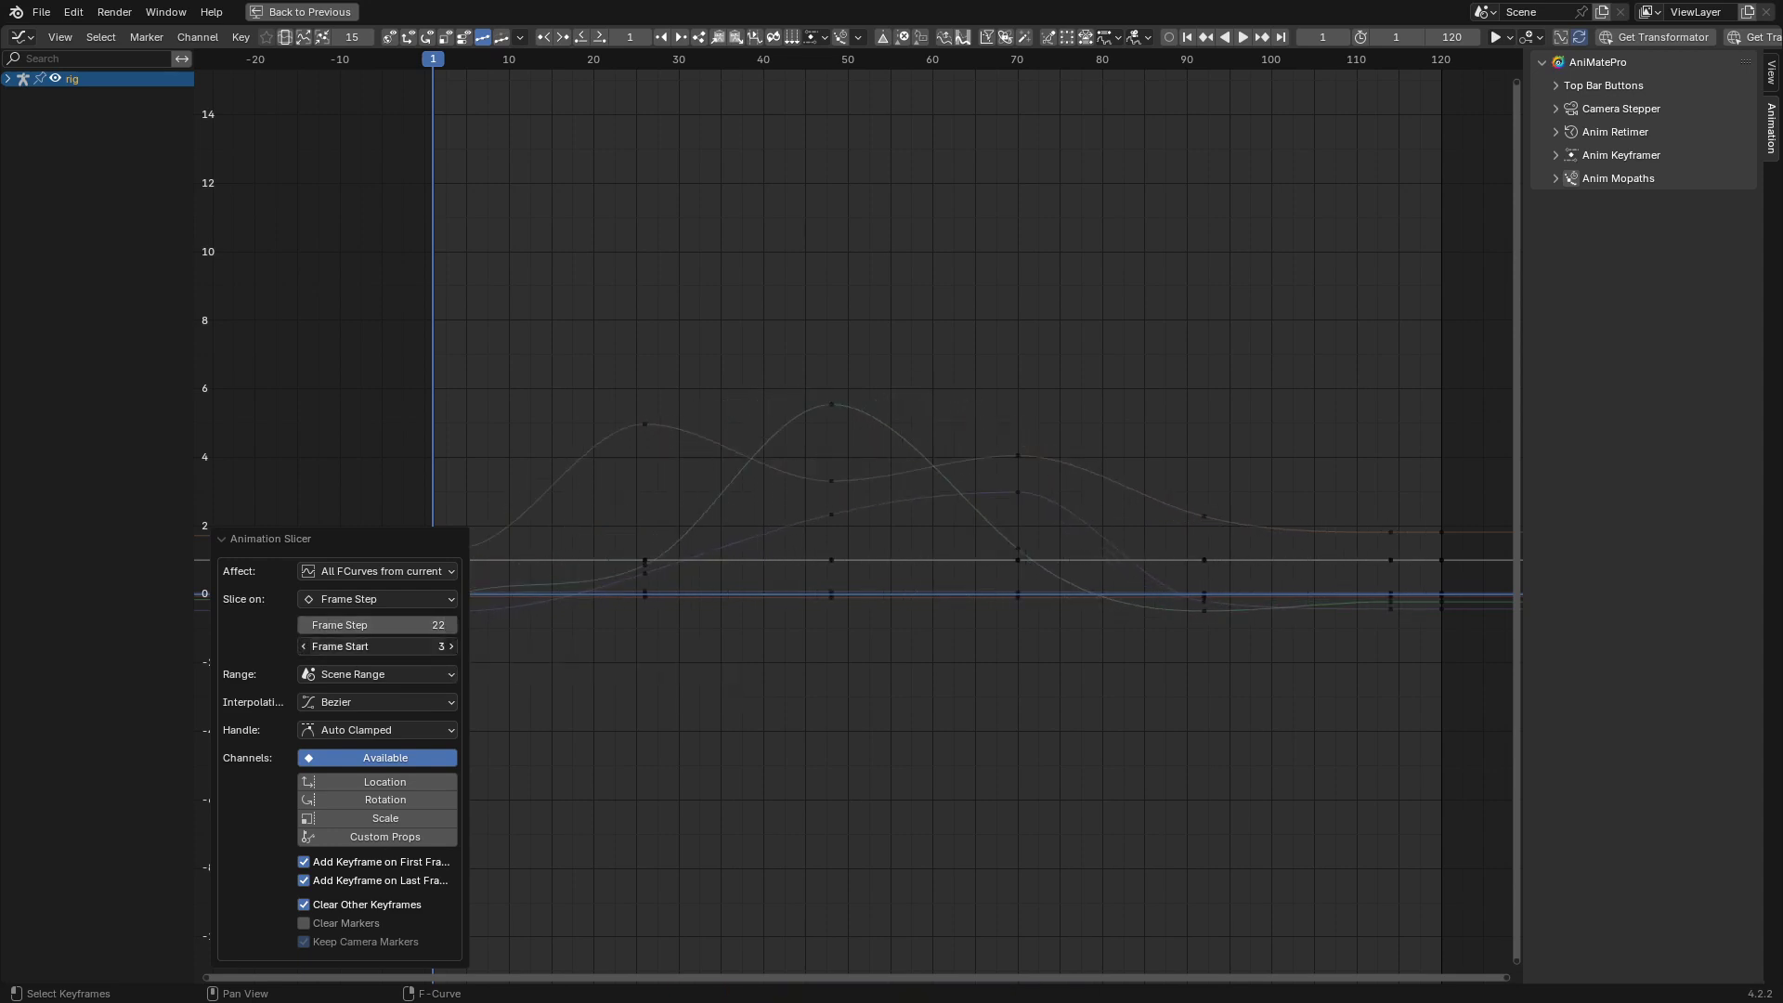
pyautogui.moveTo(417, 647); pyautogui.dragTo(444, 646)
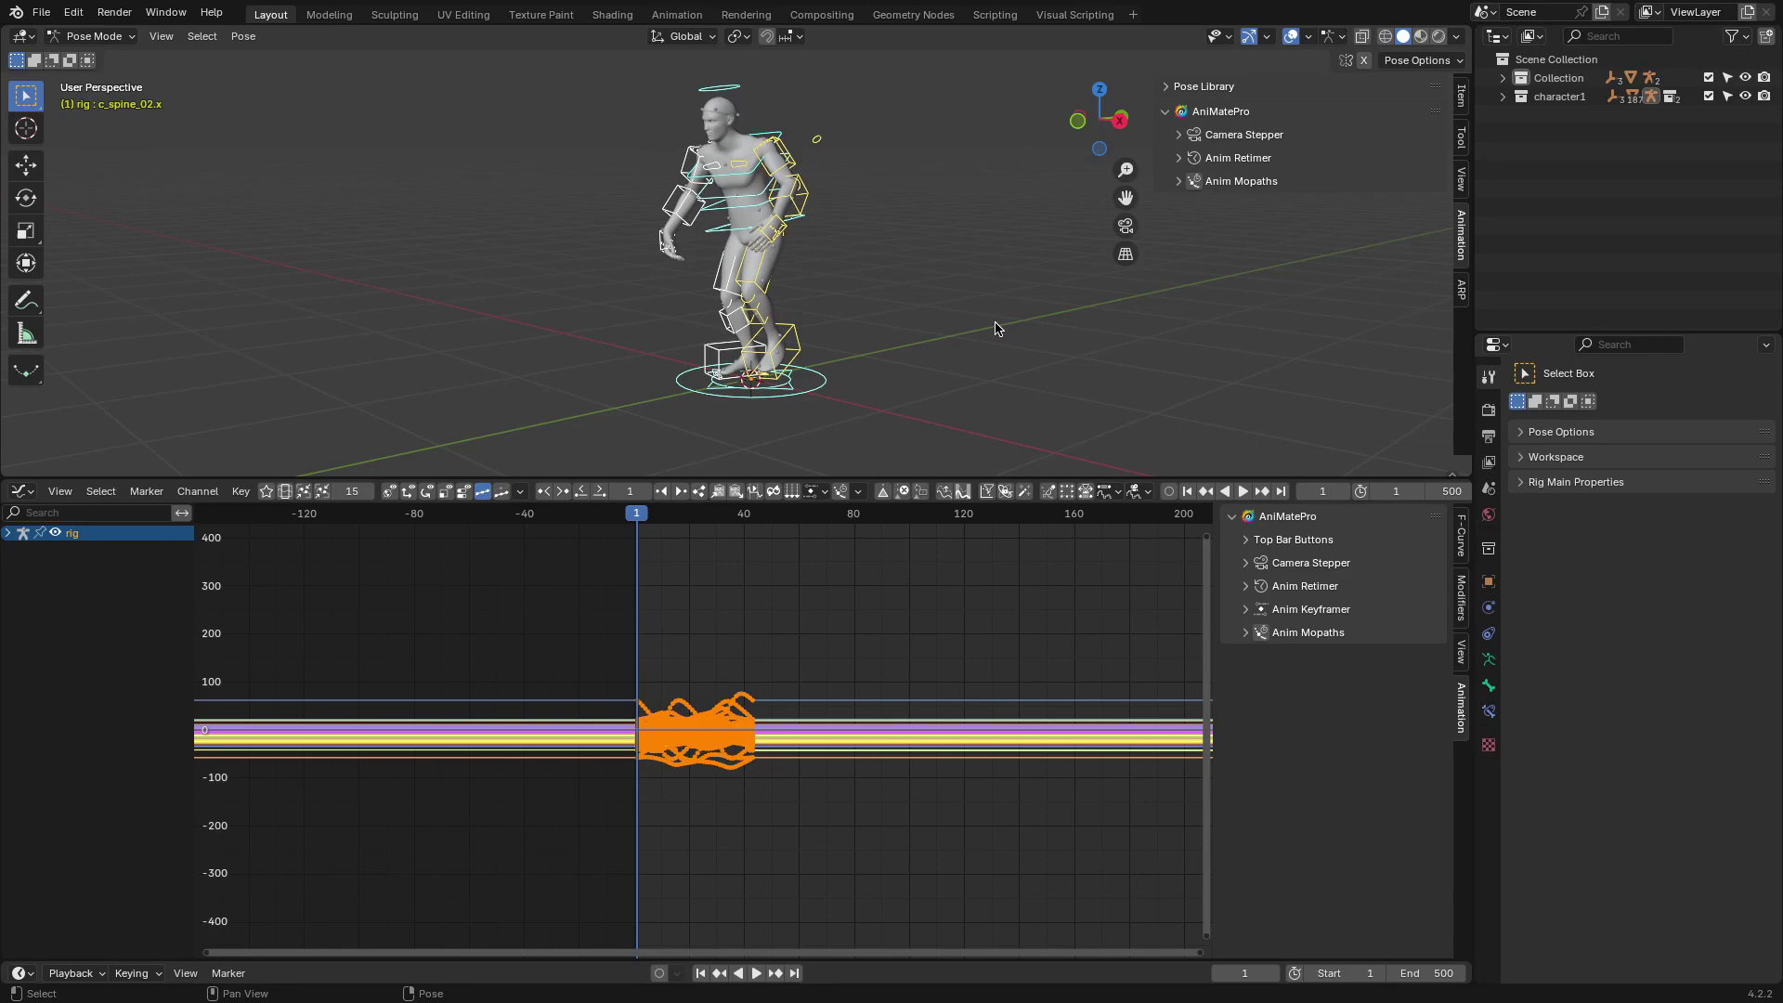
# Step: Make the selected rig F-curves cyclic, with the Cycles modifier at No Cycles before and Repeat with Offset after
pyautogui.hotkey('shift', 'e')
pyautogui.click(741, 620)
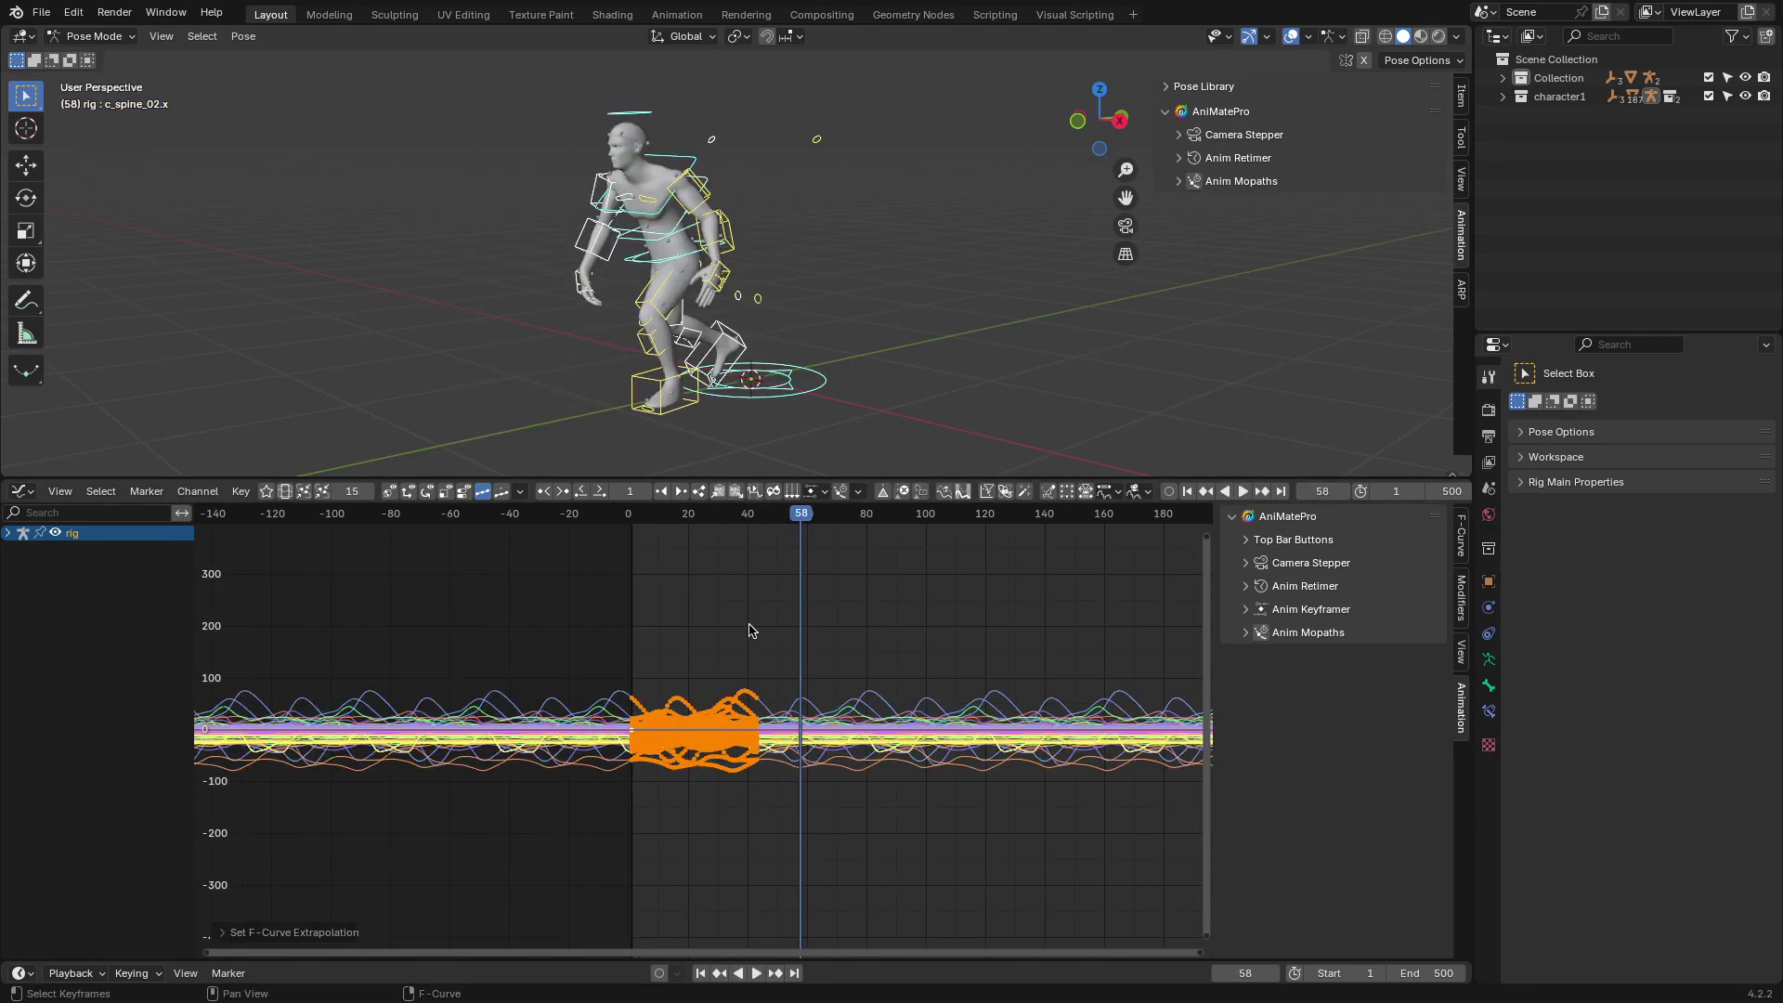
pyautogui.scroll(2, 753, 569)
pyautogui.click(1462, 599)
pyautogui.click(1384, 578)
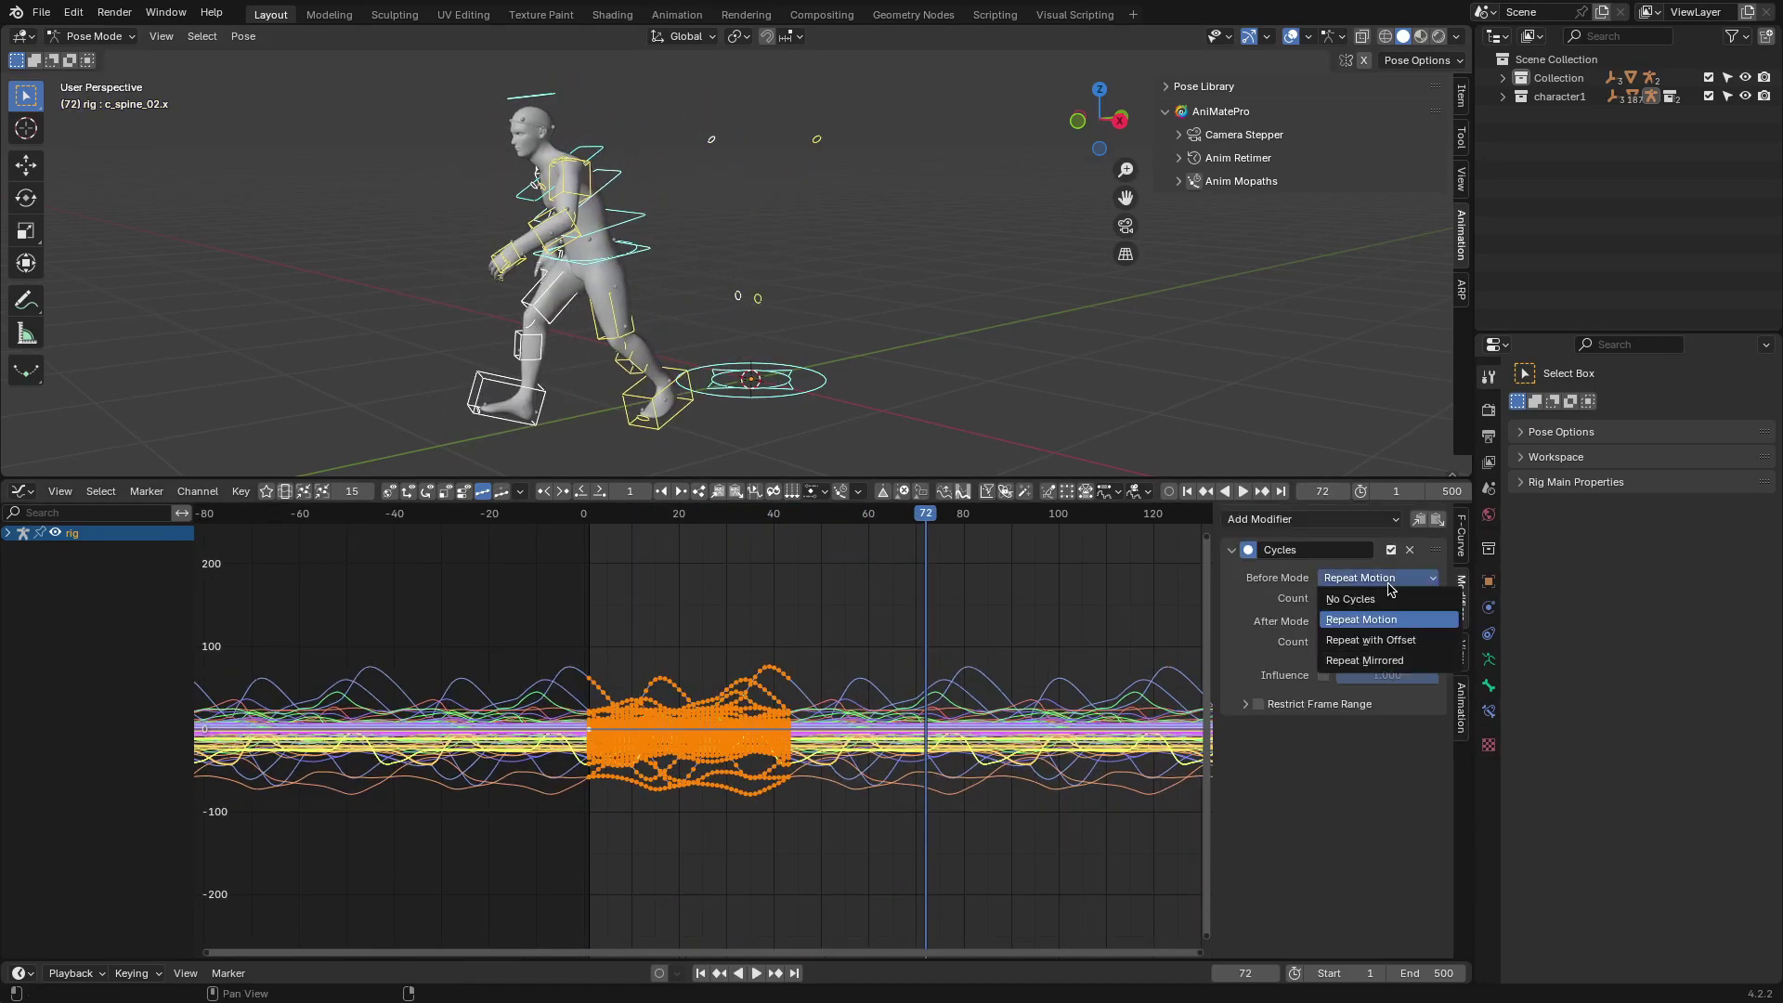
pyautogui.click(1383, 599)
pyautogui.click(1393, 622)
pyautogui.click(1379, 684)
pyautogui.hotkey('shift', 'Left')
pyautogui.press('space')
pyautogui.press('space')
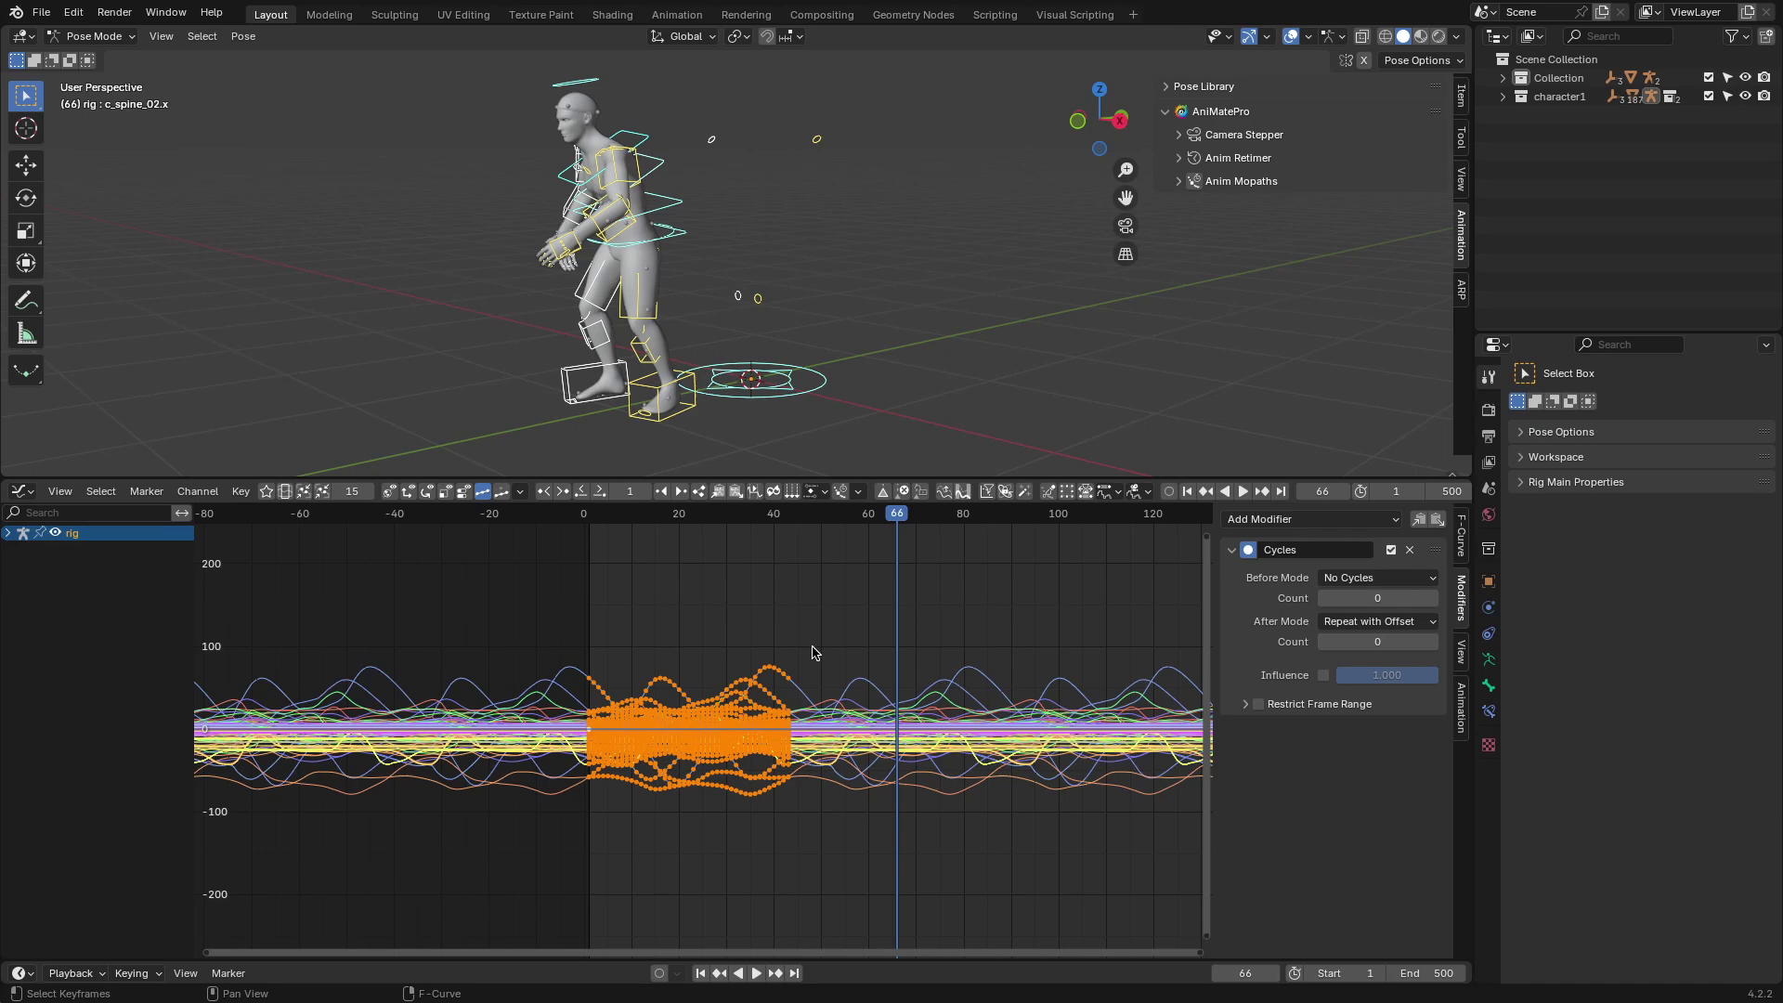
# Step: Undo the Cycles modifier changes and the cyclic extrapolation on the rig's F-curves
pyautogui.hotkey('alt', 'a')
pyautogui.press('a')
pyautogui.hotkey('alt', 'a')
pyautogui.hotkey('ctrl', 'z')
pyautogui.hotkey('ctrl', 'z')
pyautogui.hotkey('ctrl', 'z')
pyautogui.hotkey('ctrl', 'z')
pyautogui.hotkey('ctrl', 'z')
pyautogui.hotkey('ctrl', 'z')
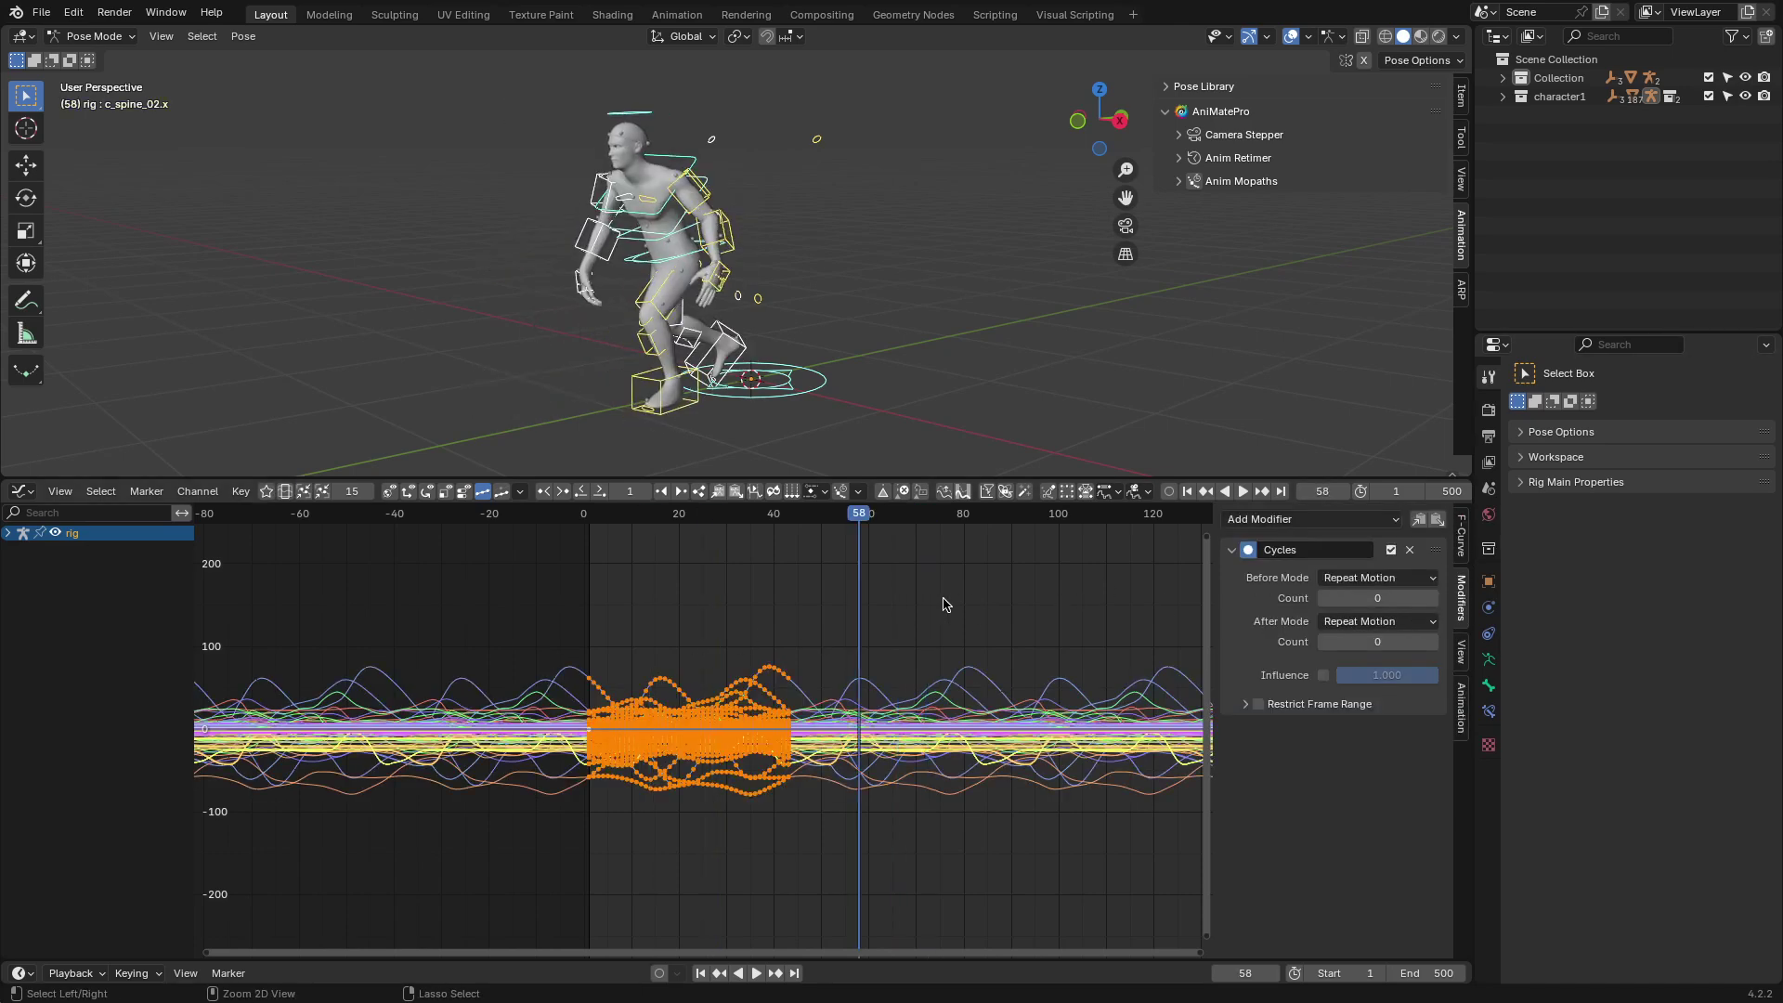
# Step: Loop the active action with Anim Looper using before mode None and after mode Offset, play it, and undo it
pyautogui.scroll(4, 713, 611)
pyautogui.click(774, 492)
pyautogui.click(262, 932)
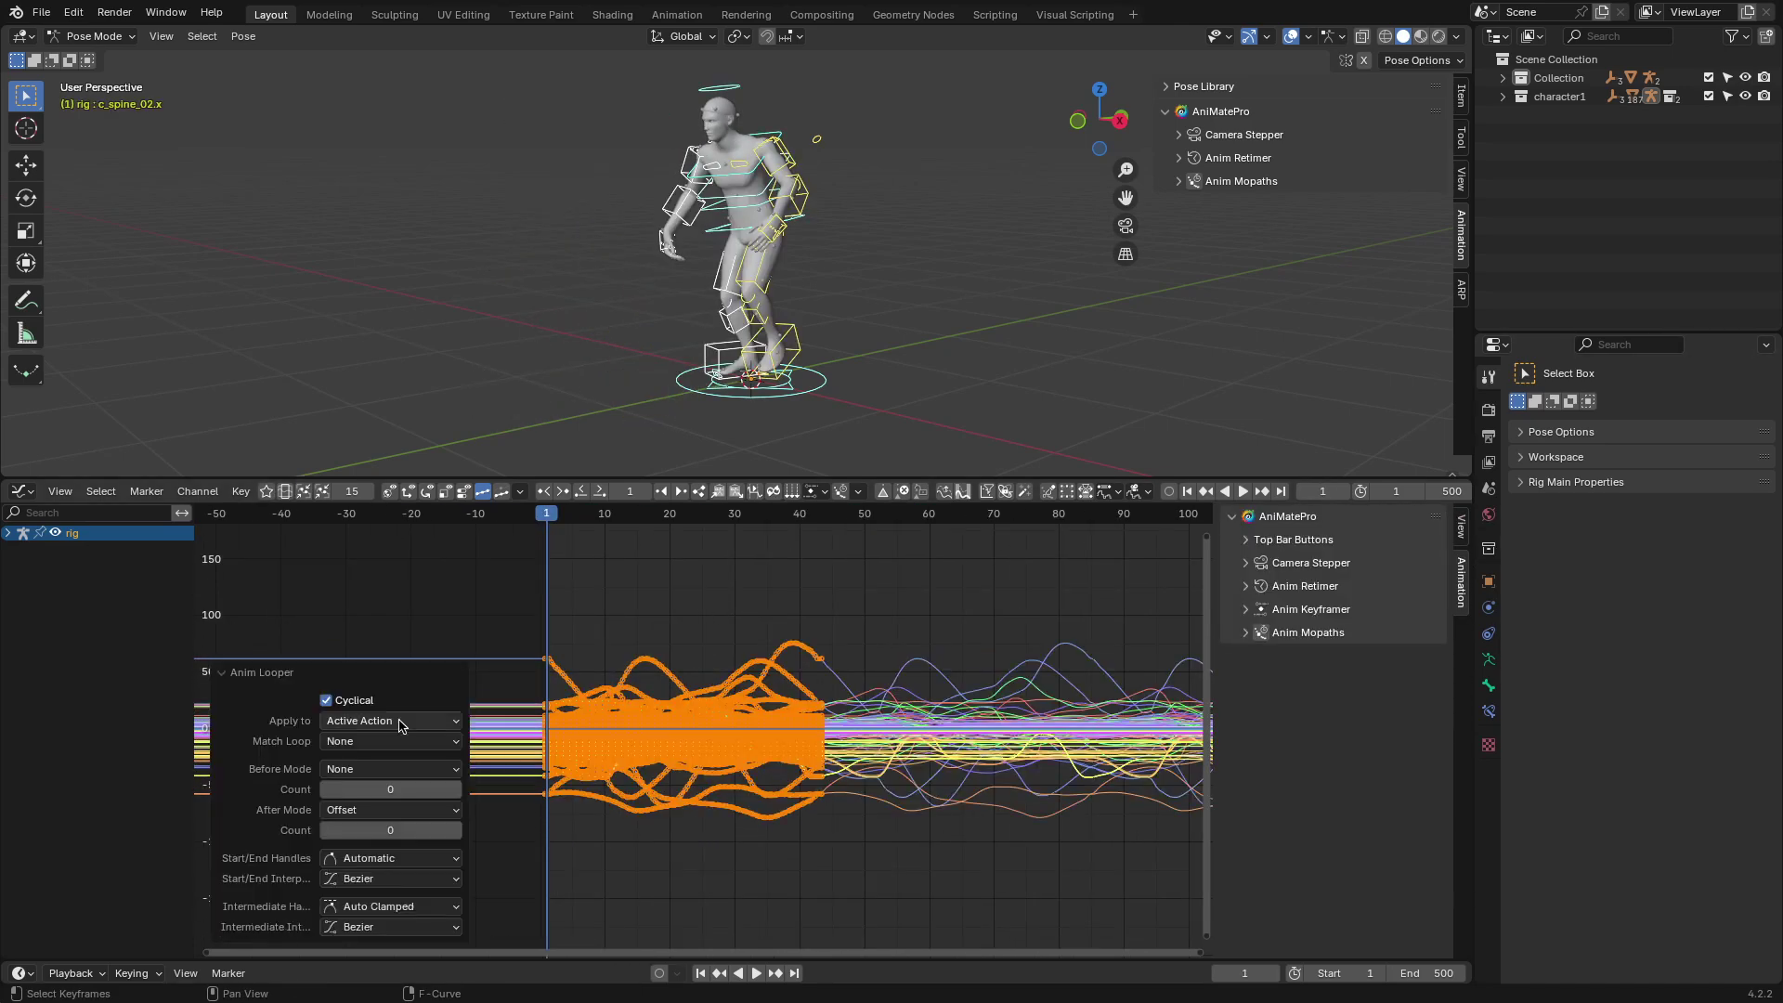
pyautogui.press('space')
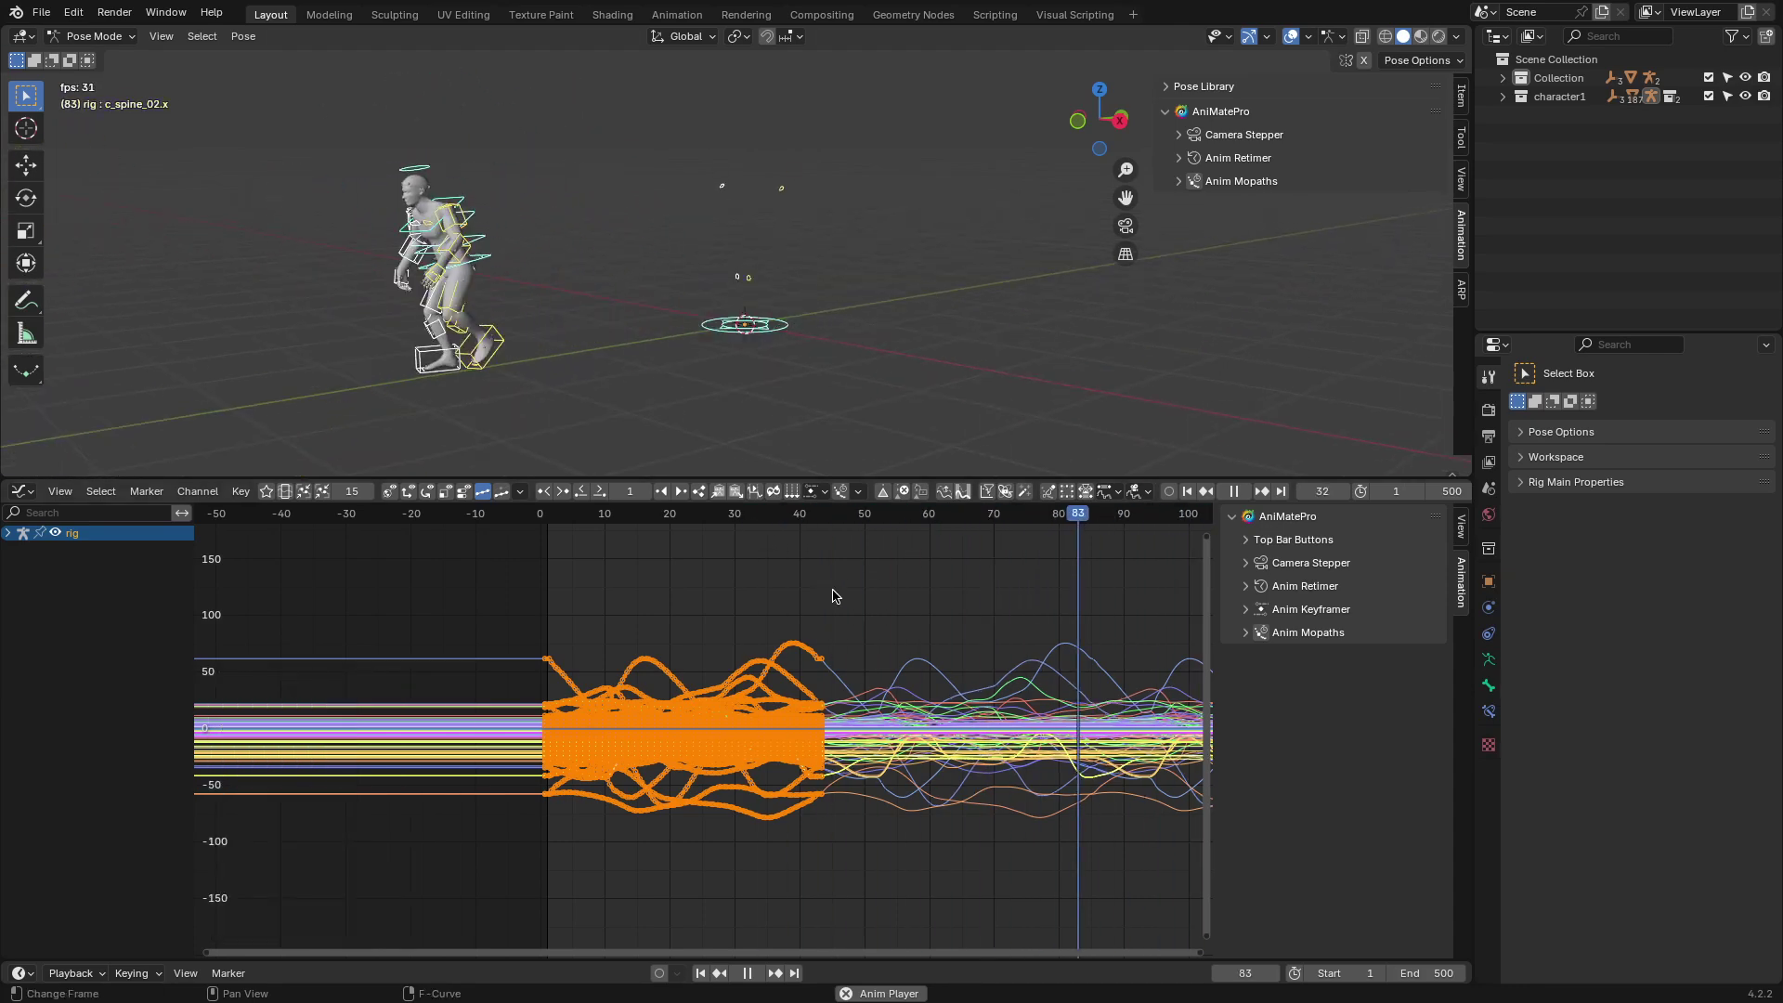
pyautogui.press('Escape')
pyautogui.hotkey('ctrl', 'z')
# Step: Loop the active action with Anim Looper, using Offset for both before and after modes and Match Loop None, and play it
pyautogui.click(774, 493)
pyautogui.click(370, 810)
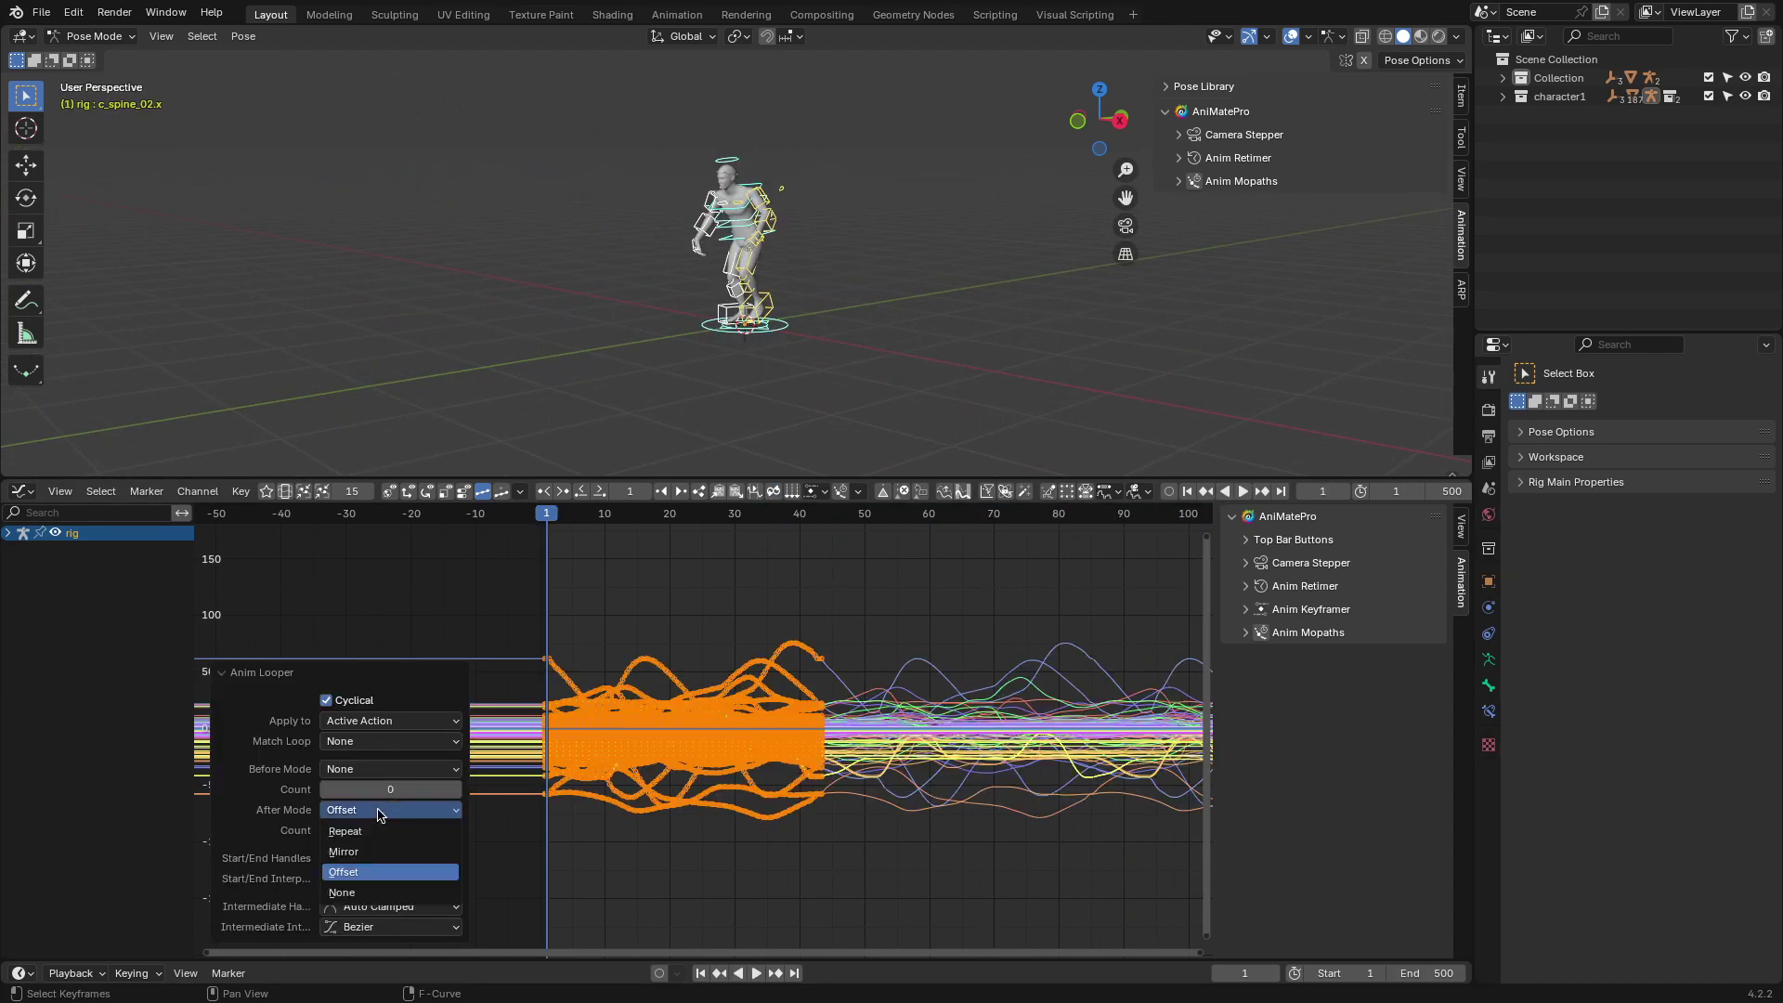
pyautogui.click(378, 770)
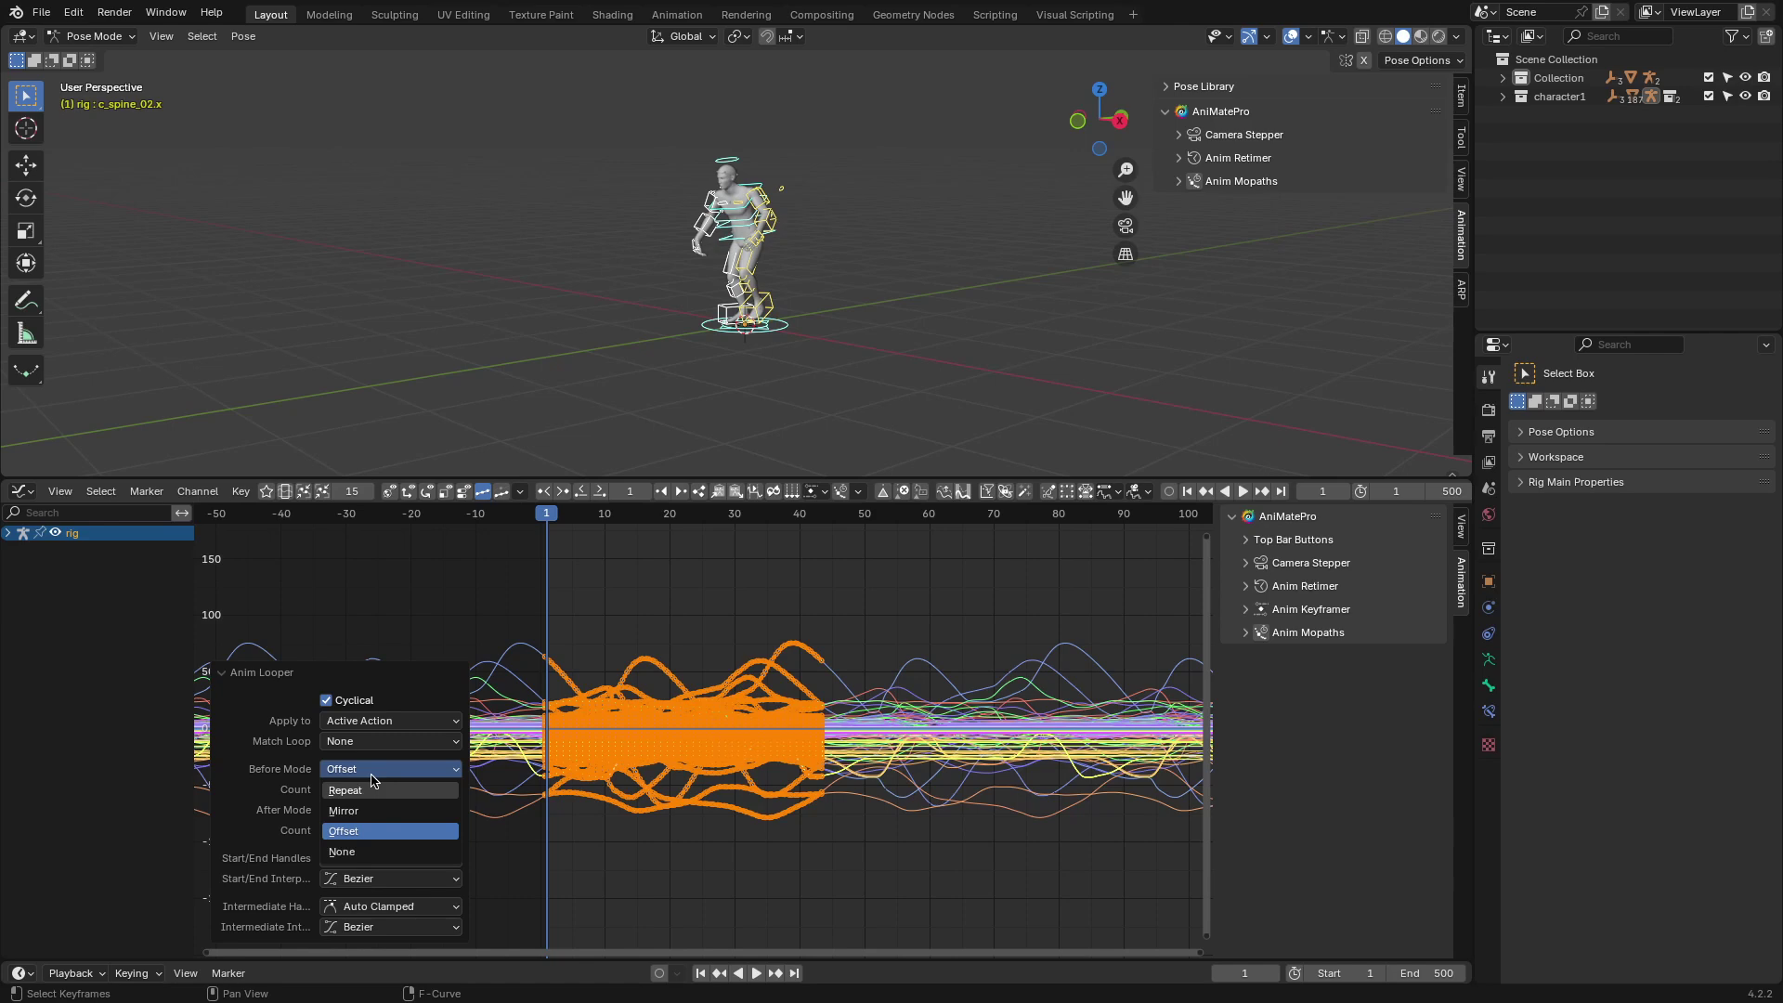
pyautogui.click(382, 832)
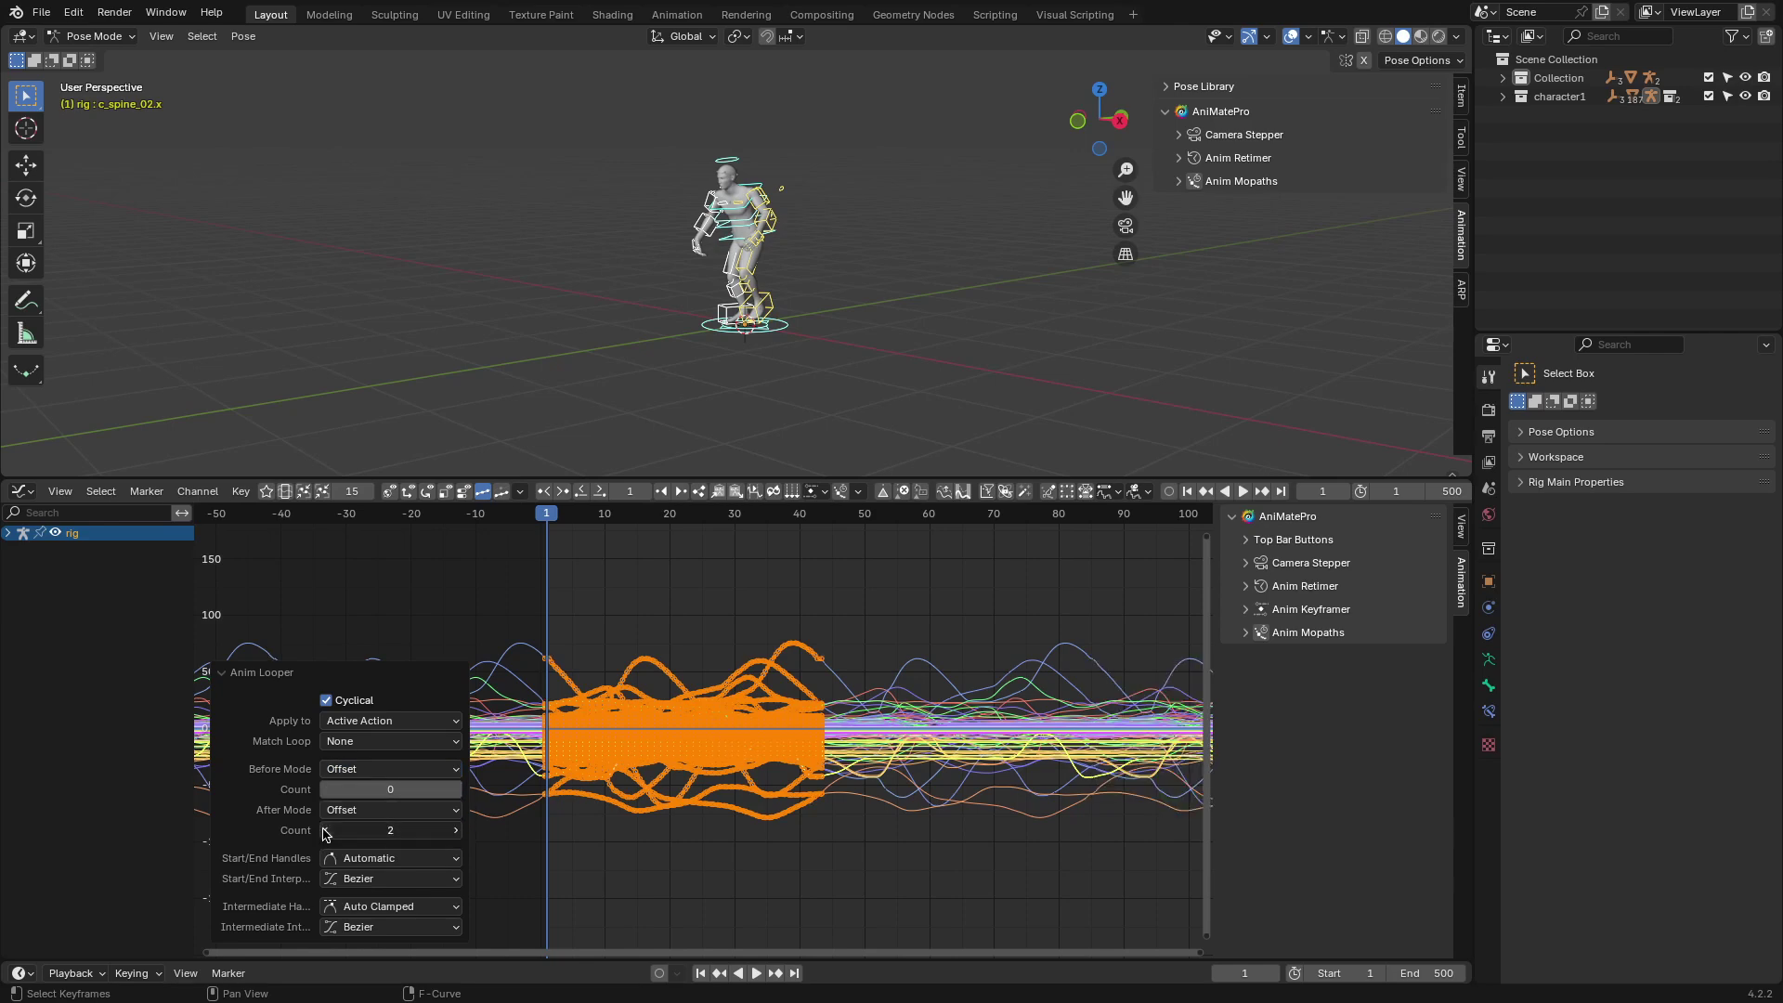
pyautogui.click(390, 742)
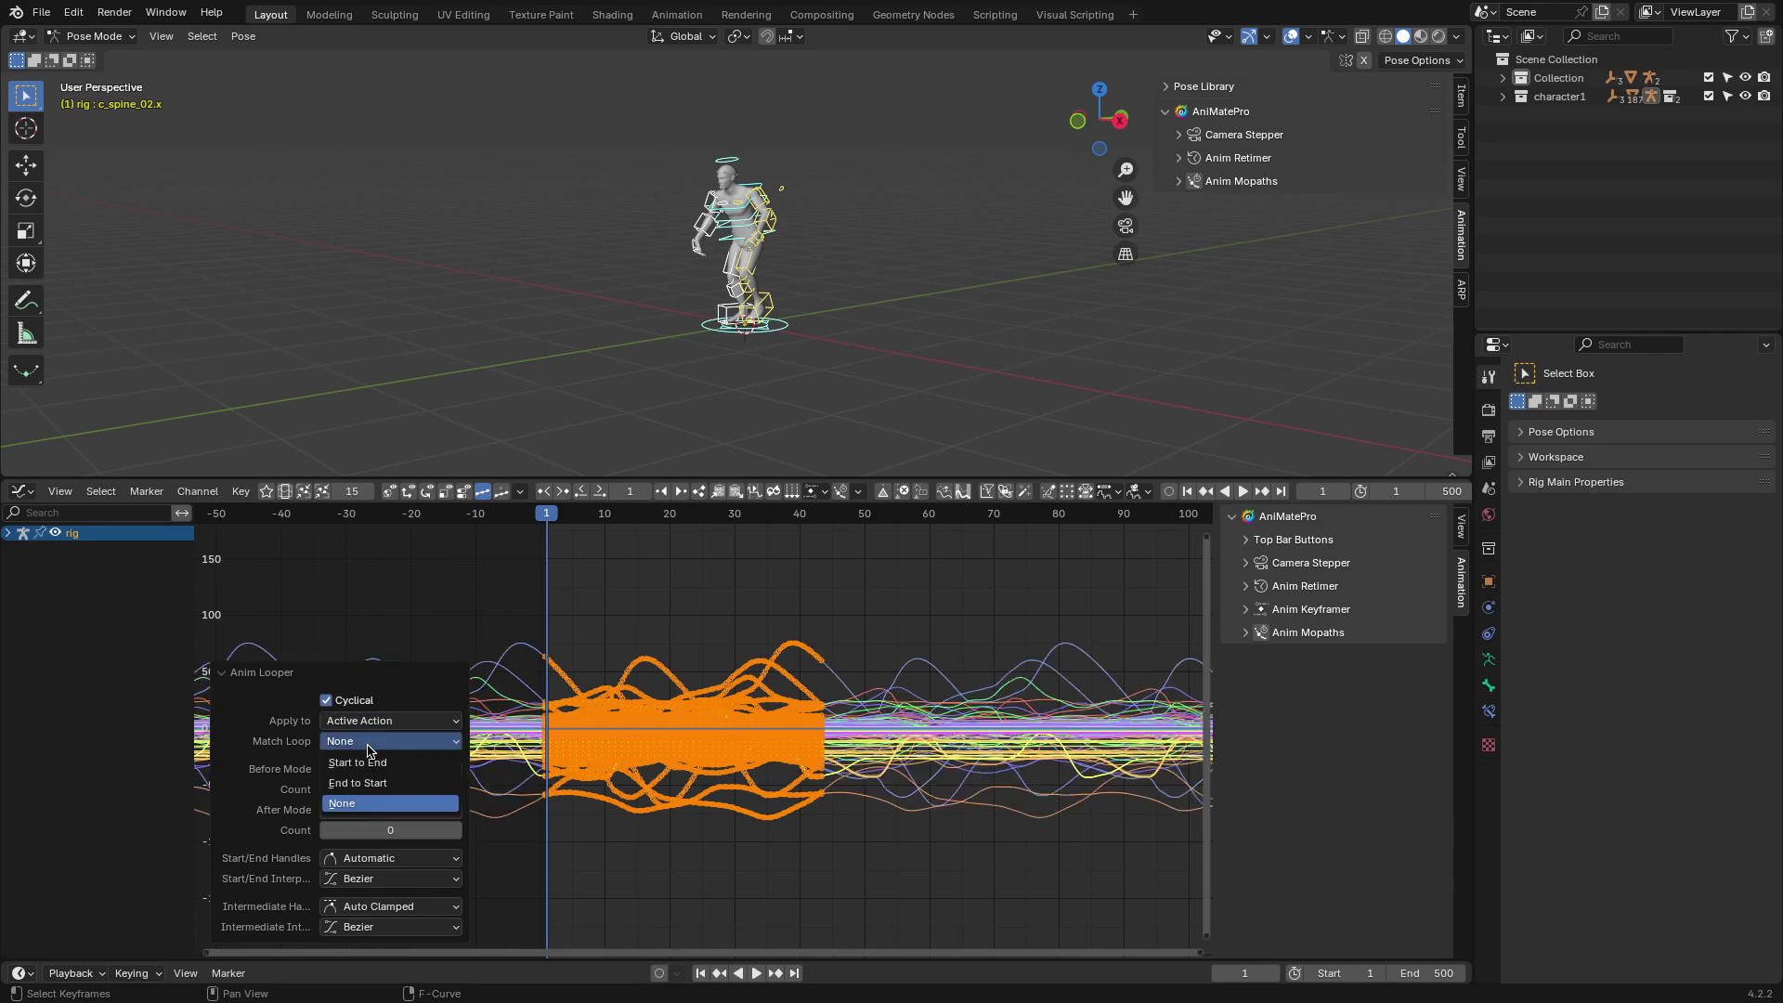
pyautogui.click(374, 783)
pyautogui.click(341, 803)
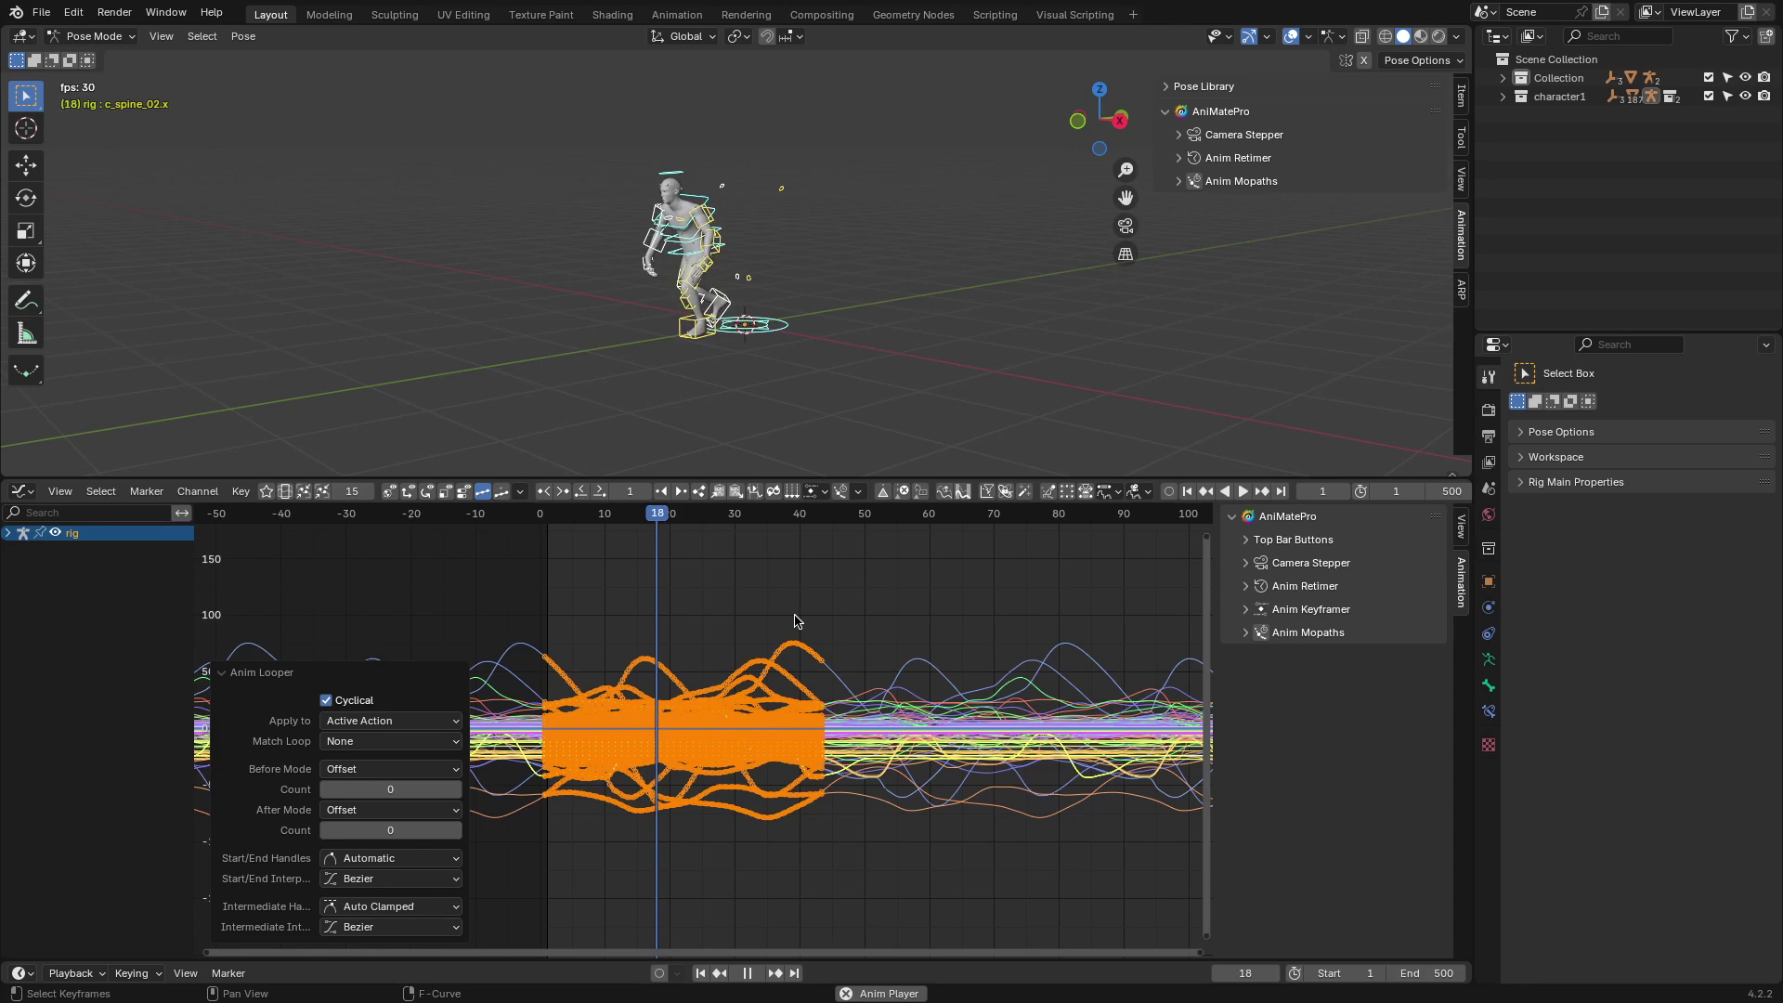
pyautogui.scroll(-7, 905, 648)
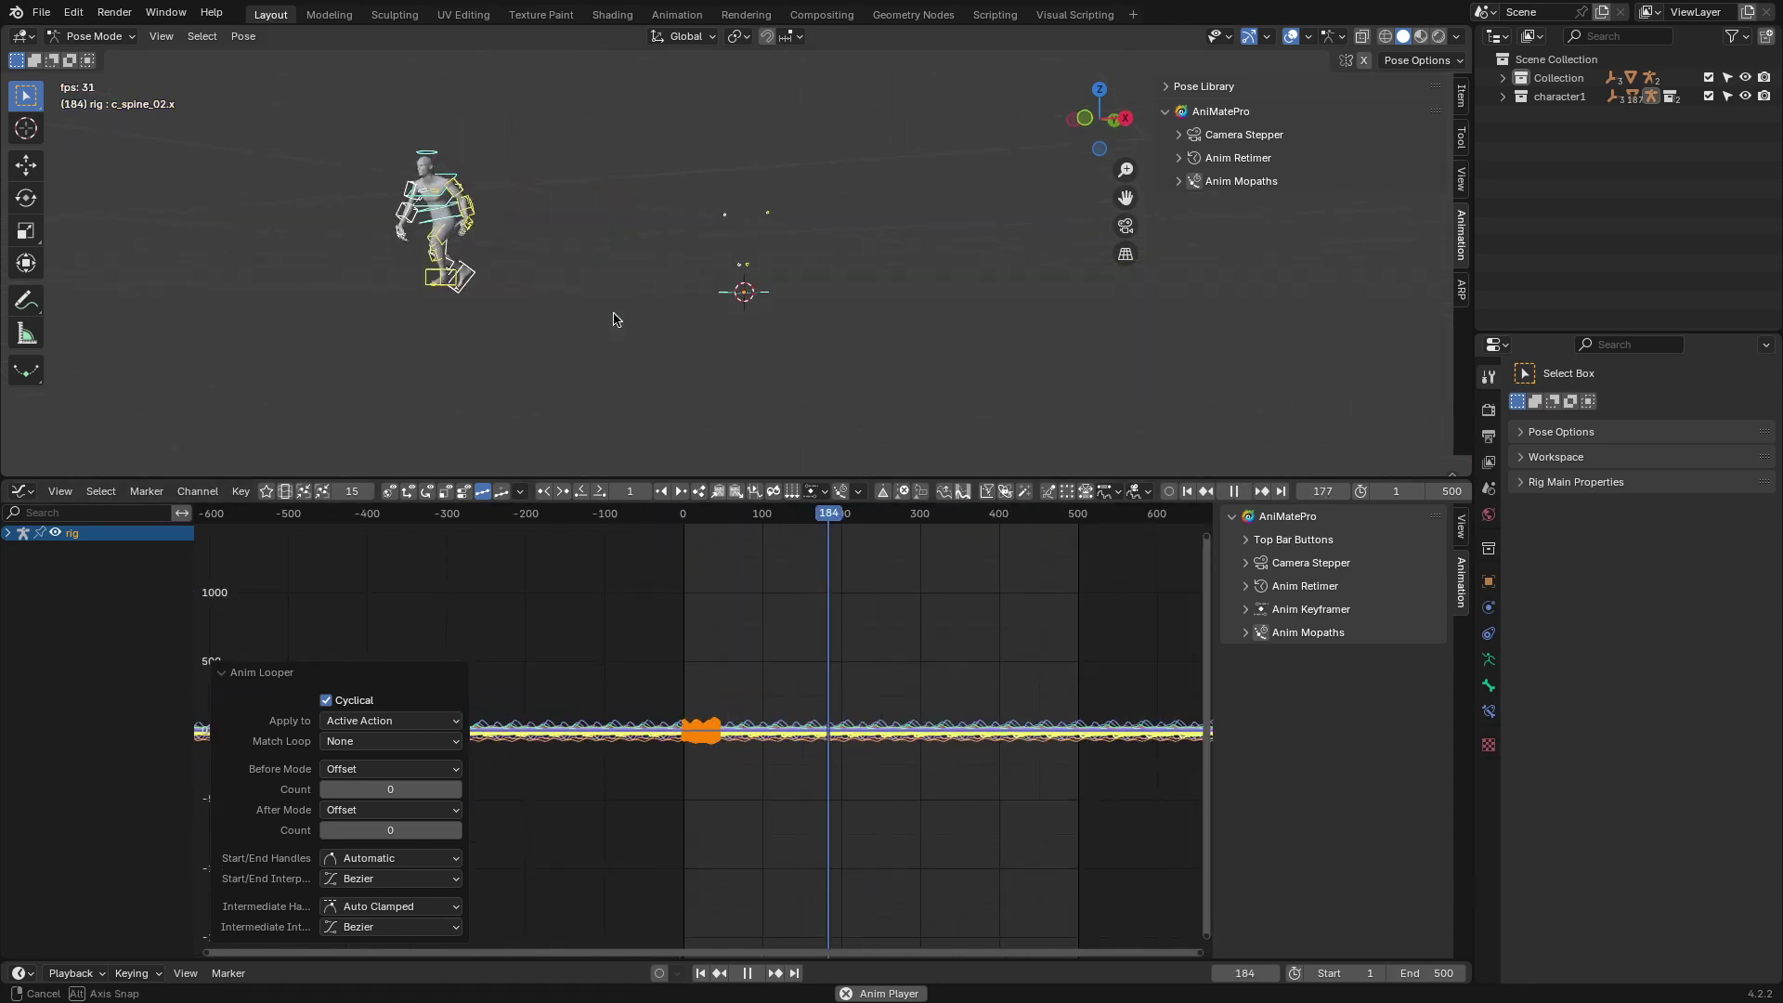
pyautogui.press('space')
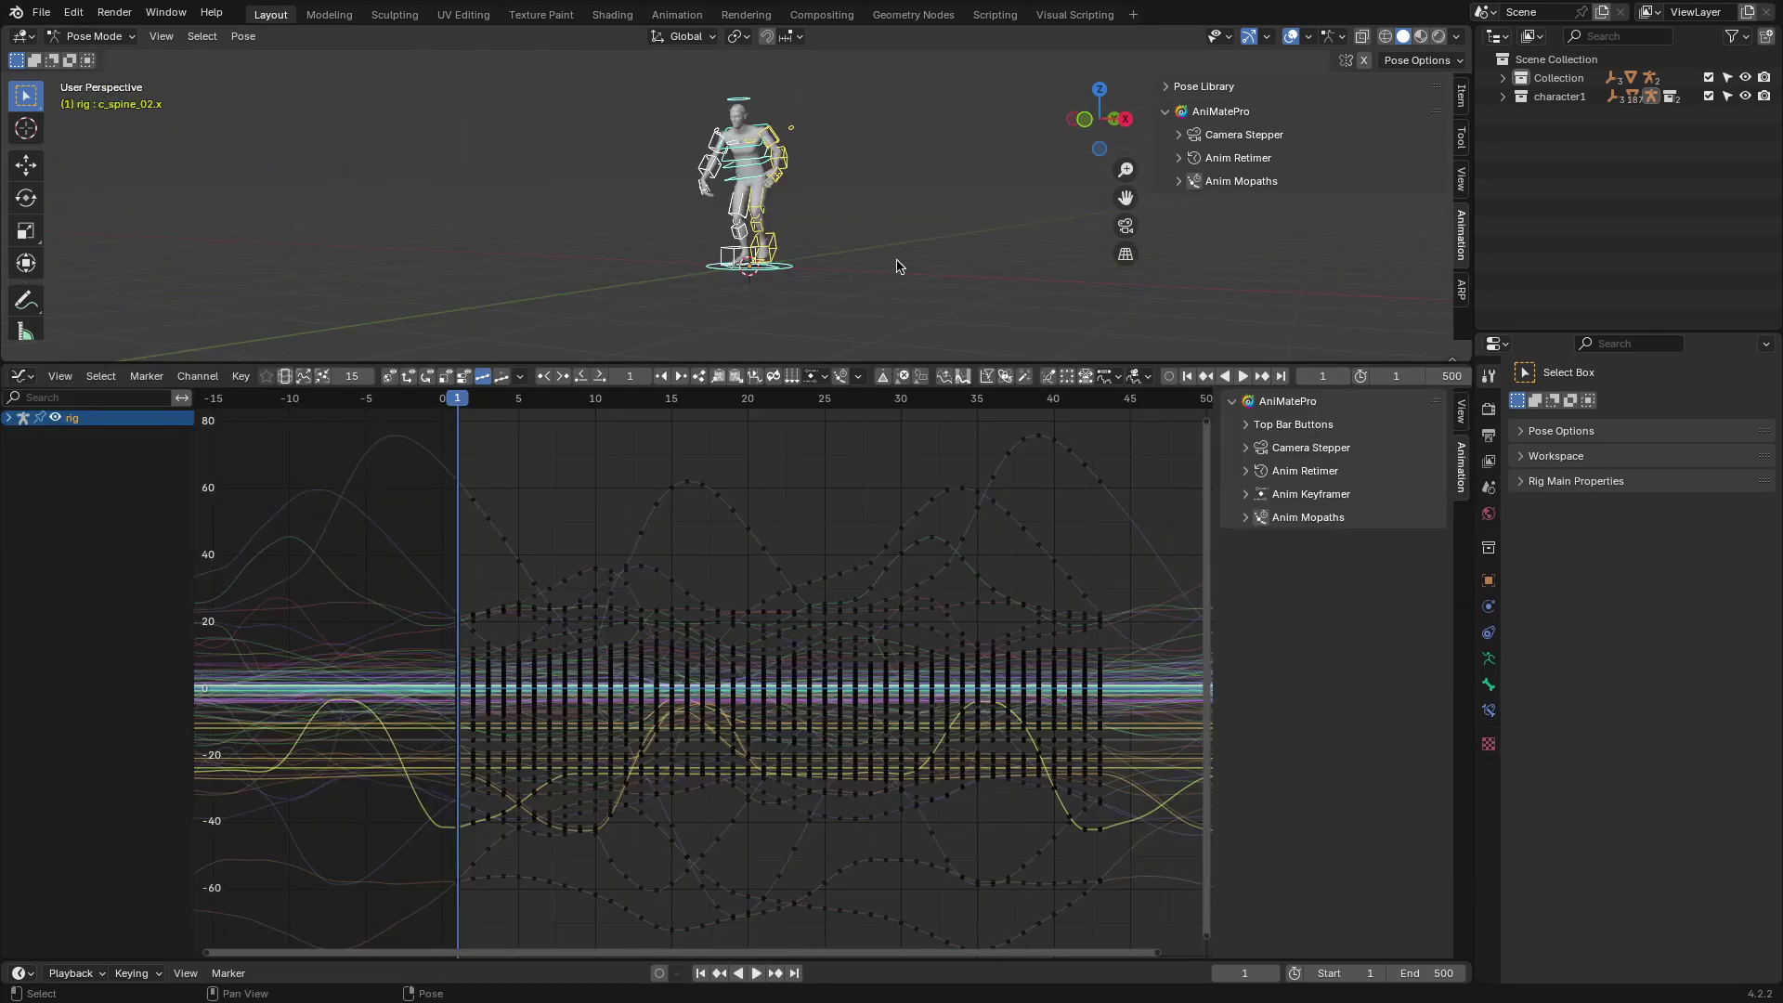
# Step: Shift the selected objects' animation by -9 frames at frame 1 using Anim Shifter with hold keyframes, and undo it
pyautogui.click(756, 379)
pyautogui.click(711, 462)
pyautogui.moveTo(390, 907); pyautogui.dragTo(293, 906)
pyautogui.scroll(-6, 539, 700)
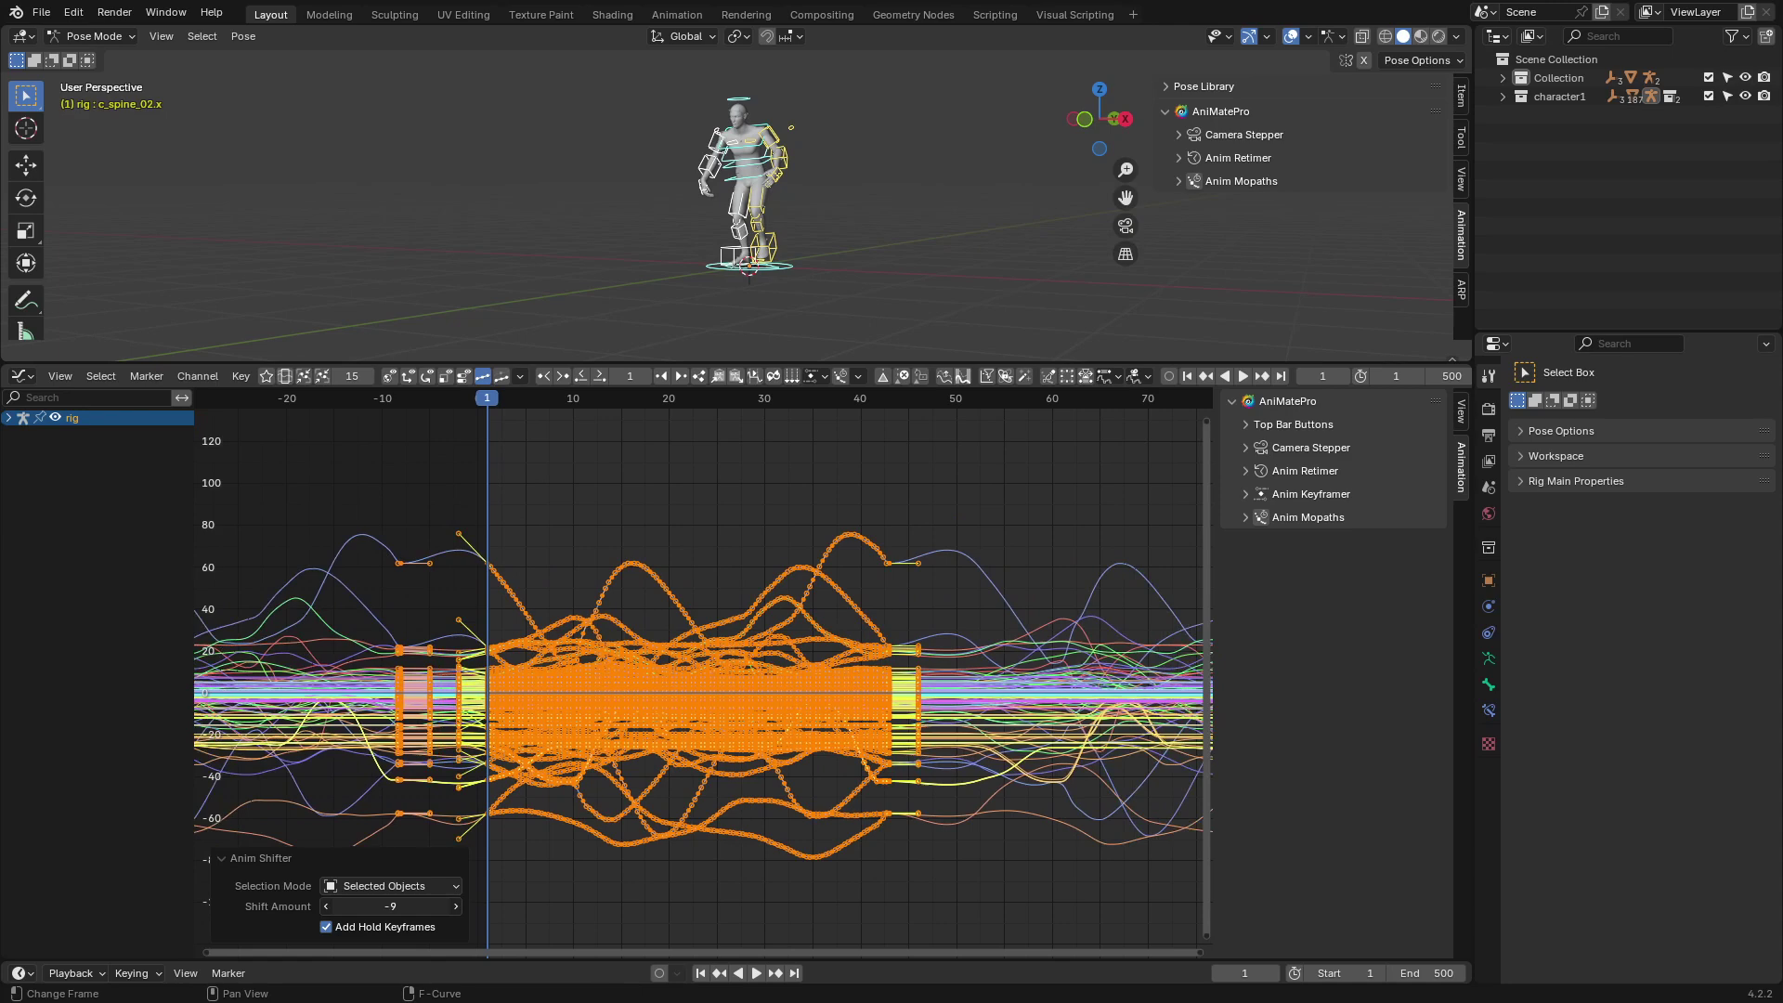
pyautogui.hotkey('ctrl', 'z')
# Step: At frame 22, shift the selected curves by 2 frames using Anim Shifter with hold keyframes, and undo it
pyautogui.click(692, 396)
pyautogui.click(757, 377)
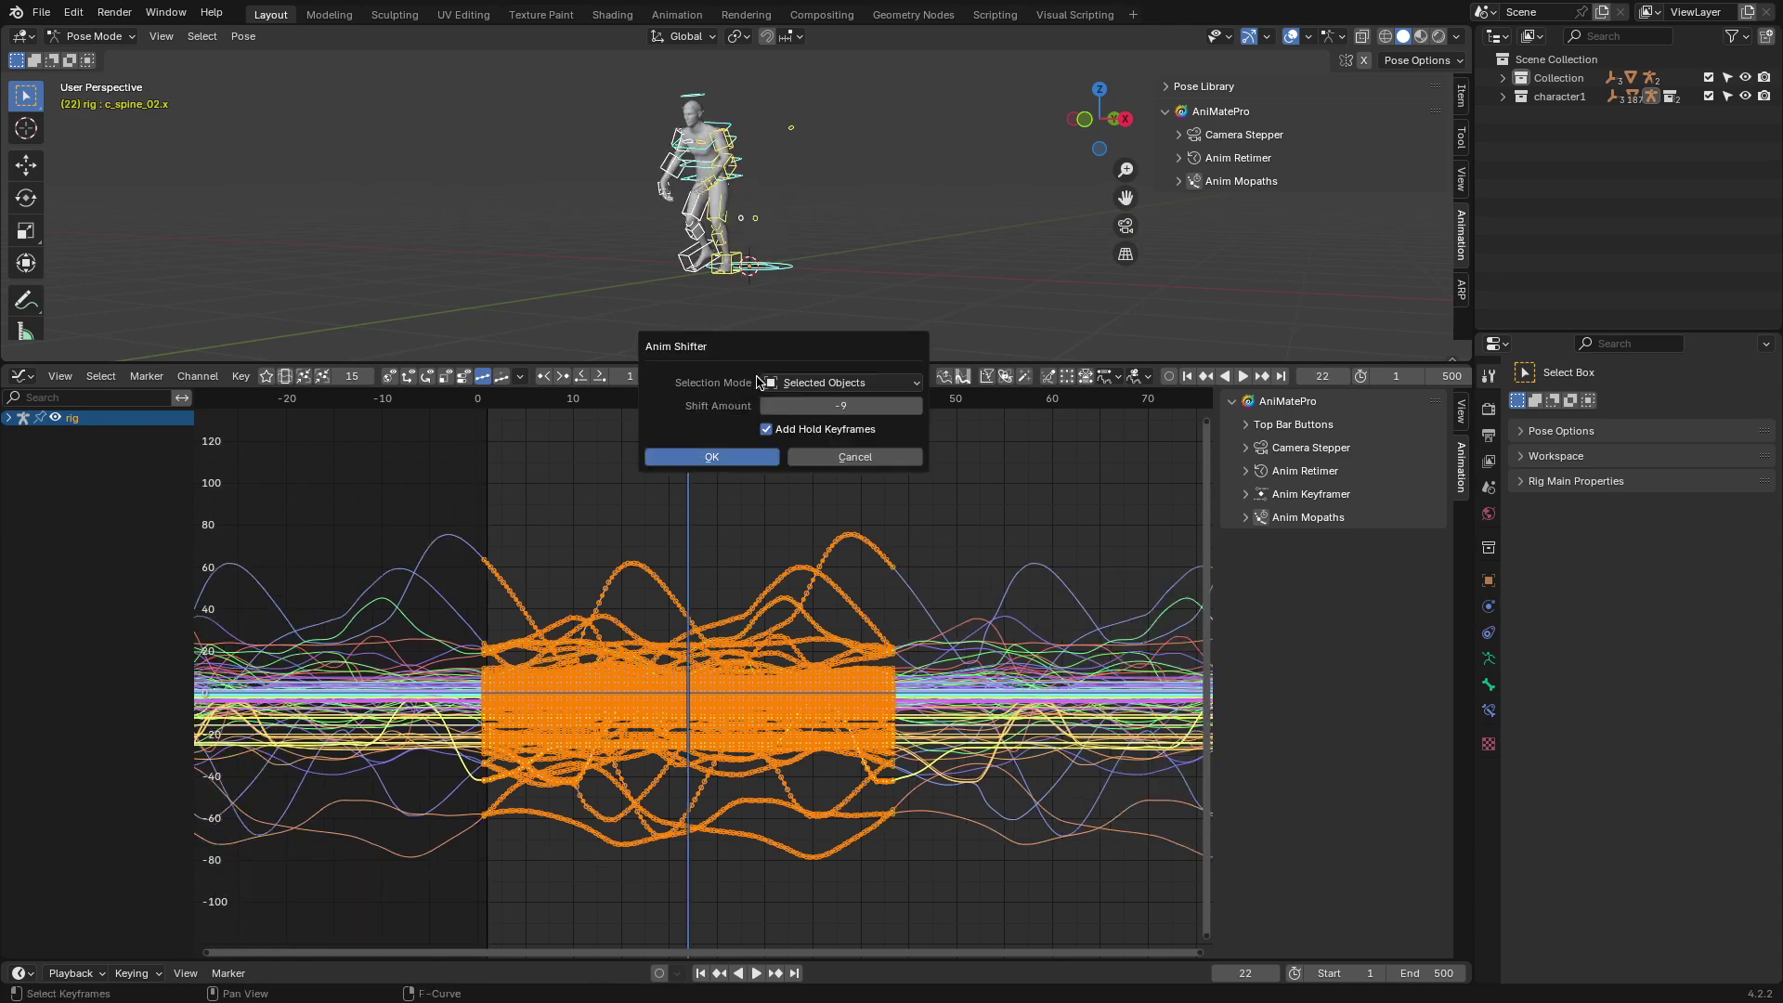
pyautogui.click(712, 456)
pyautogui.moveTo(386, 906)
pyautogui.mouseDown()
pyautogui.moveTo(372, 906)
pyautogui.moveTo(422, 906)
pyautogui.moveTo(386, 906)
pyautogui.mouseUp()
pyautogui.click(388, 888)
pyautogui.click(388, 888)
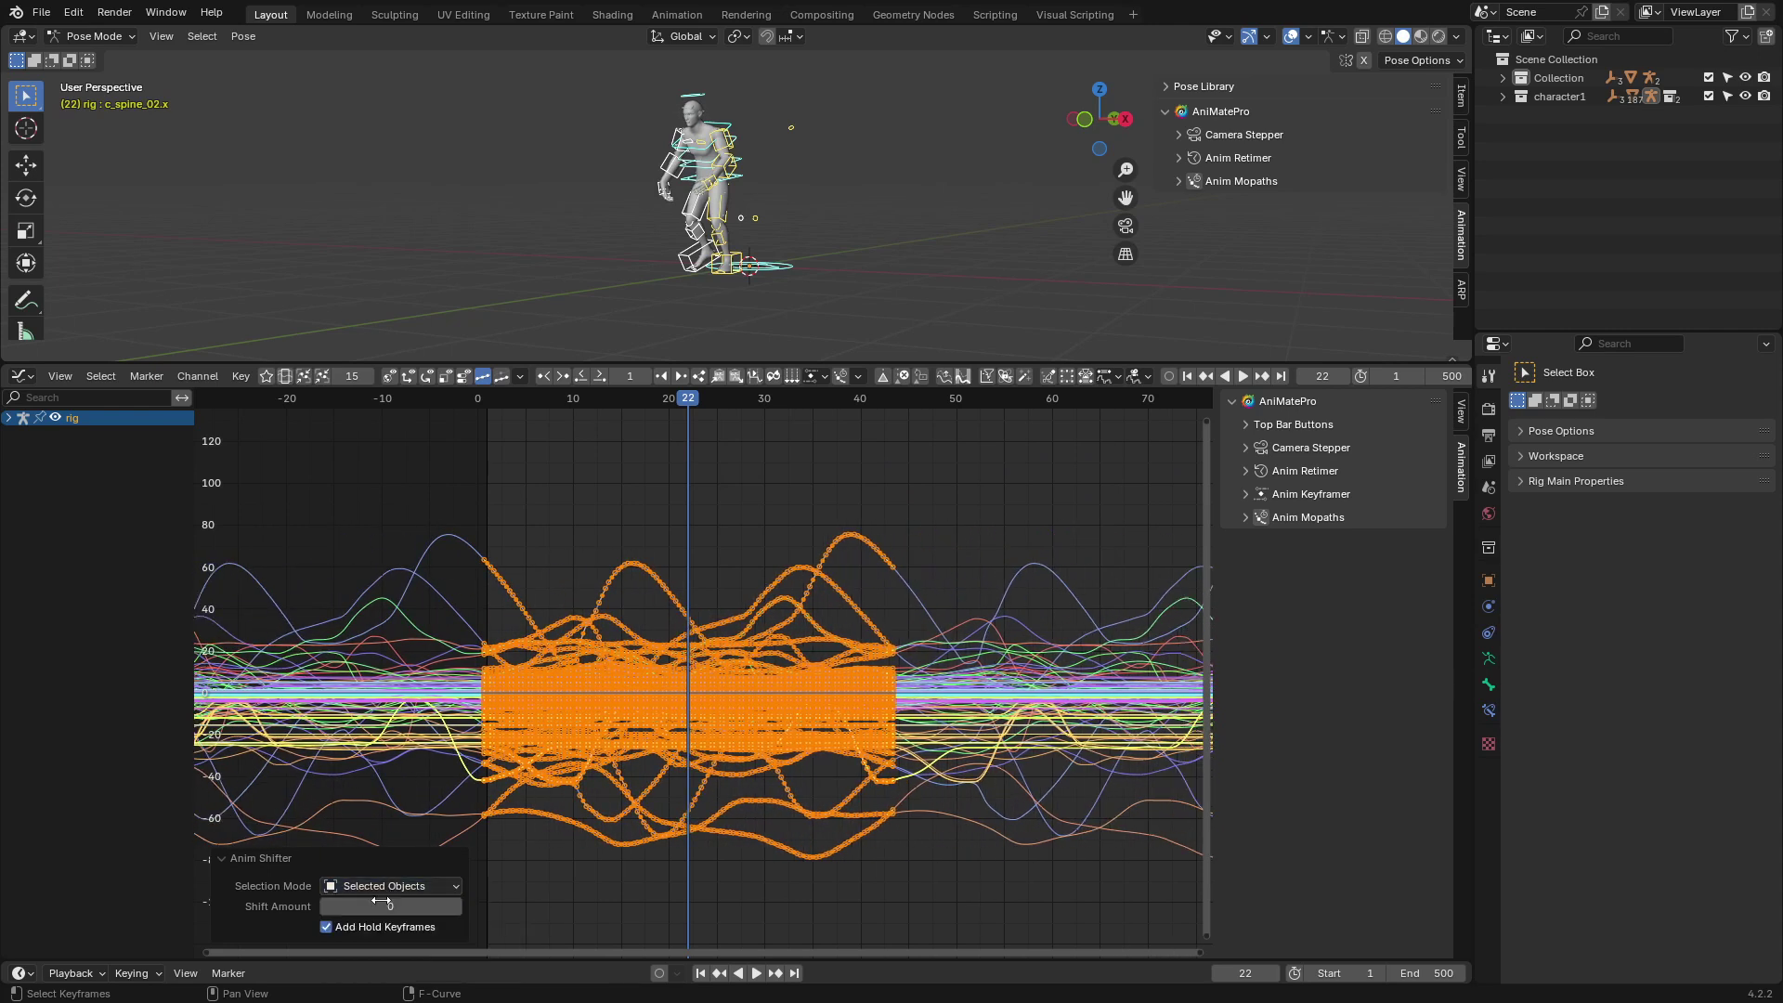
pyautogui.click(389, 887)
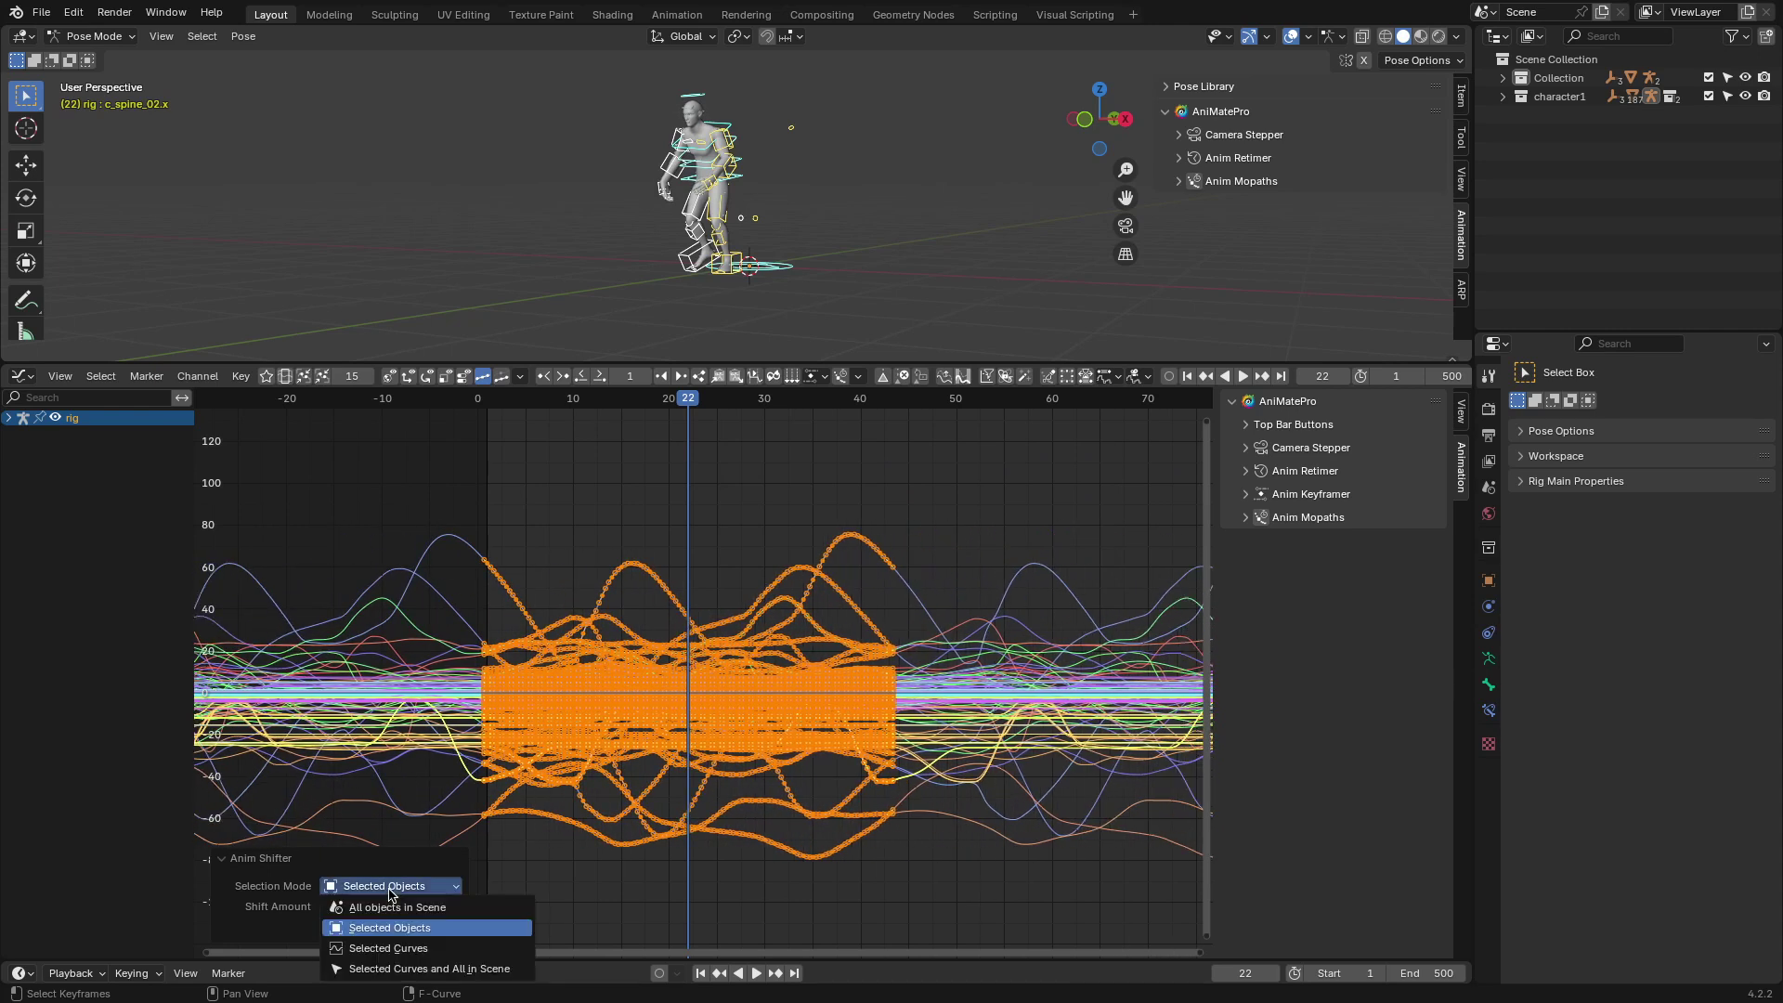
pyautogui.click(388, 948)
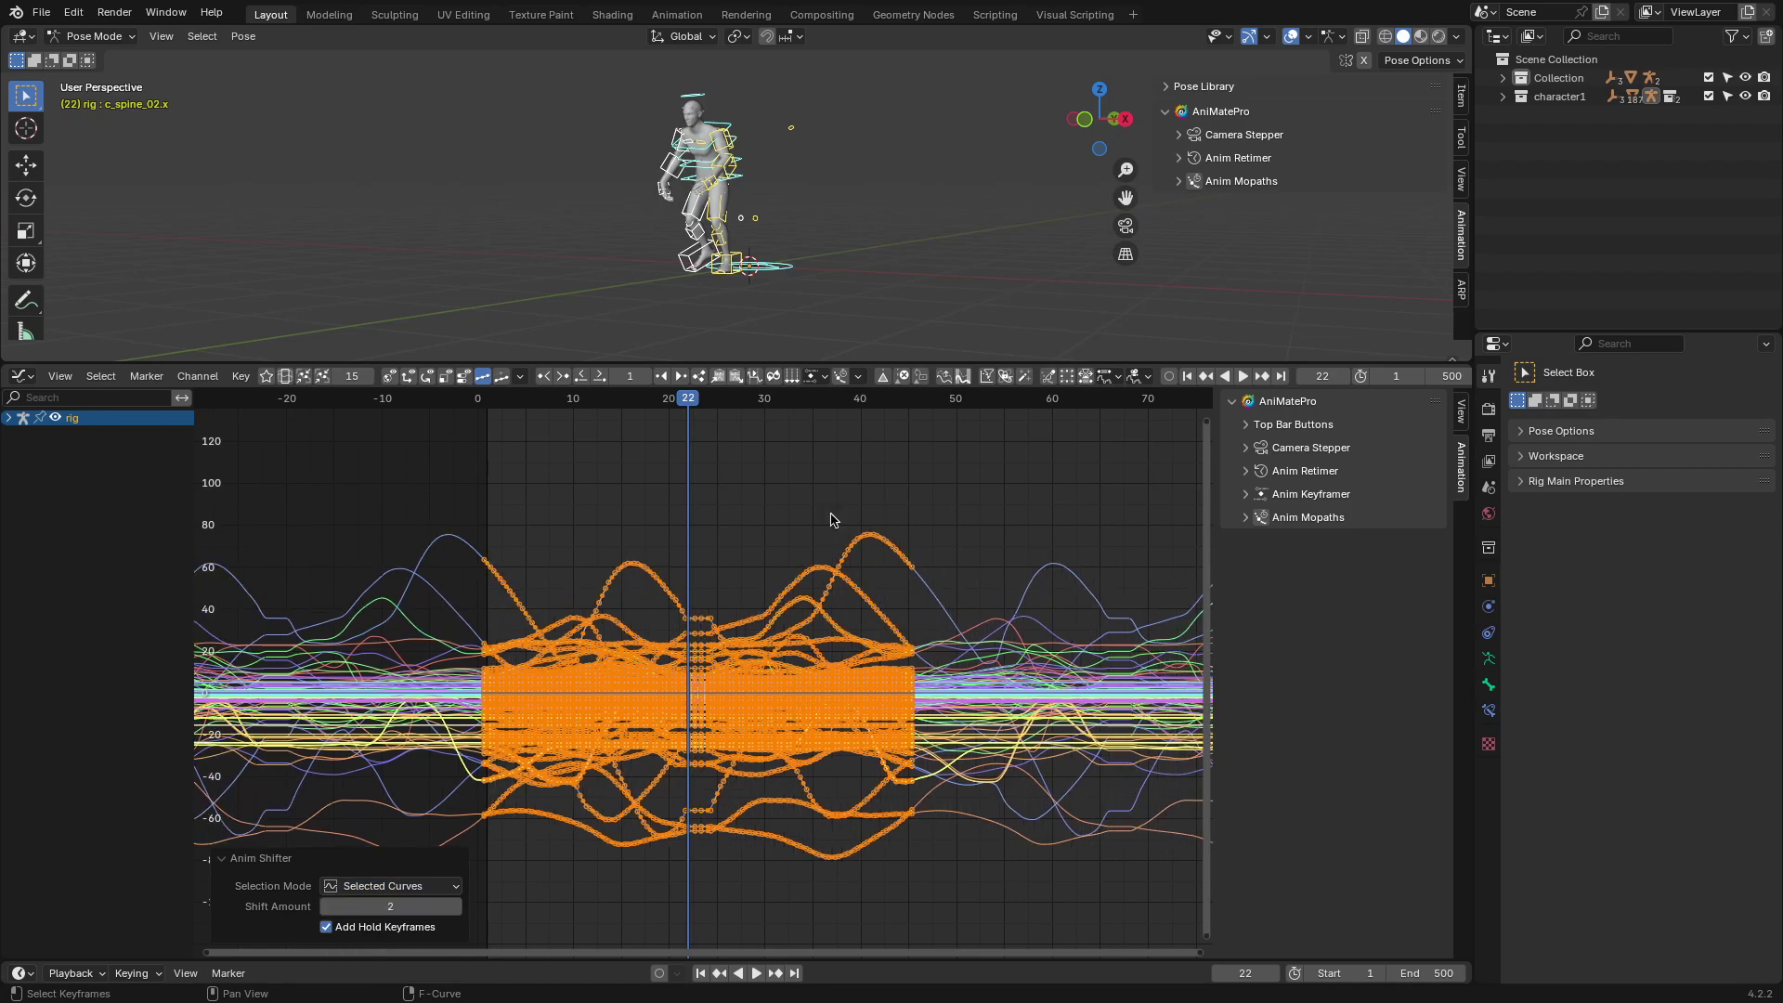
pyautogui.hotkey('ctrl', 'z')
# Step: Show the bone's transform values and run Magic Clean-up with Delete Locked, Delete Unchanged and Cleanup Keyframes on the selected scope
pyautogui.scroll(2, 778, 518)
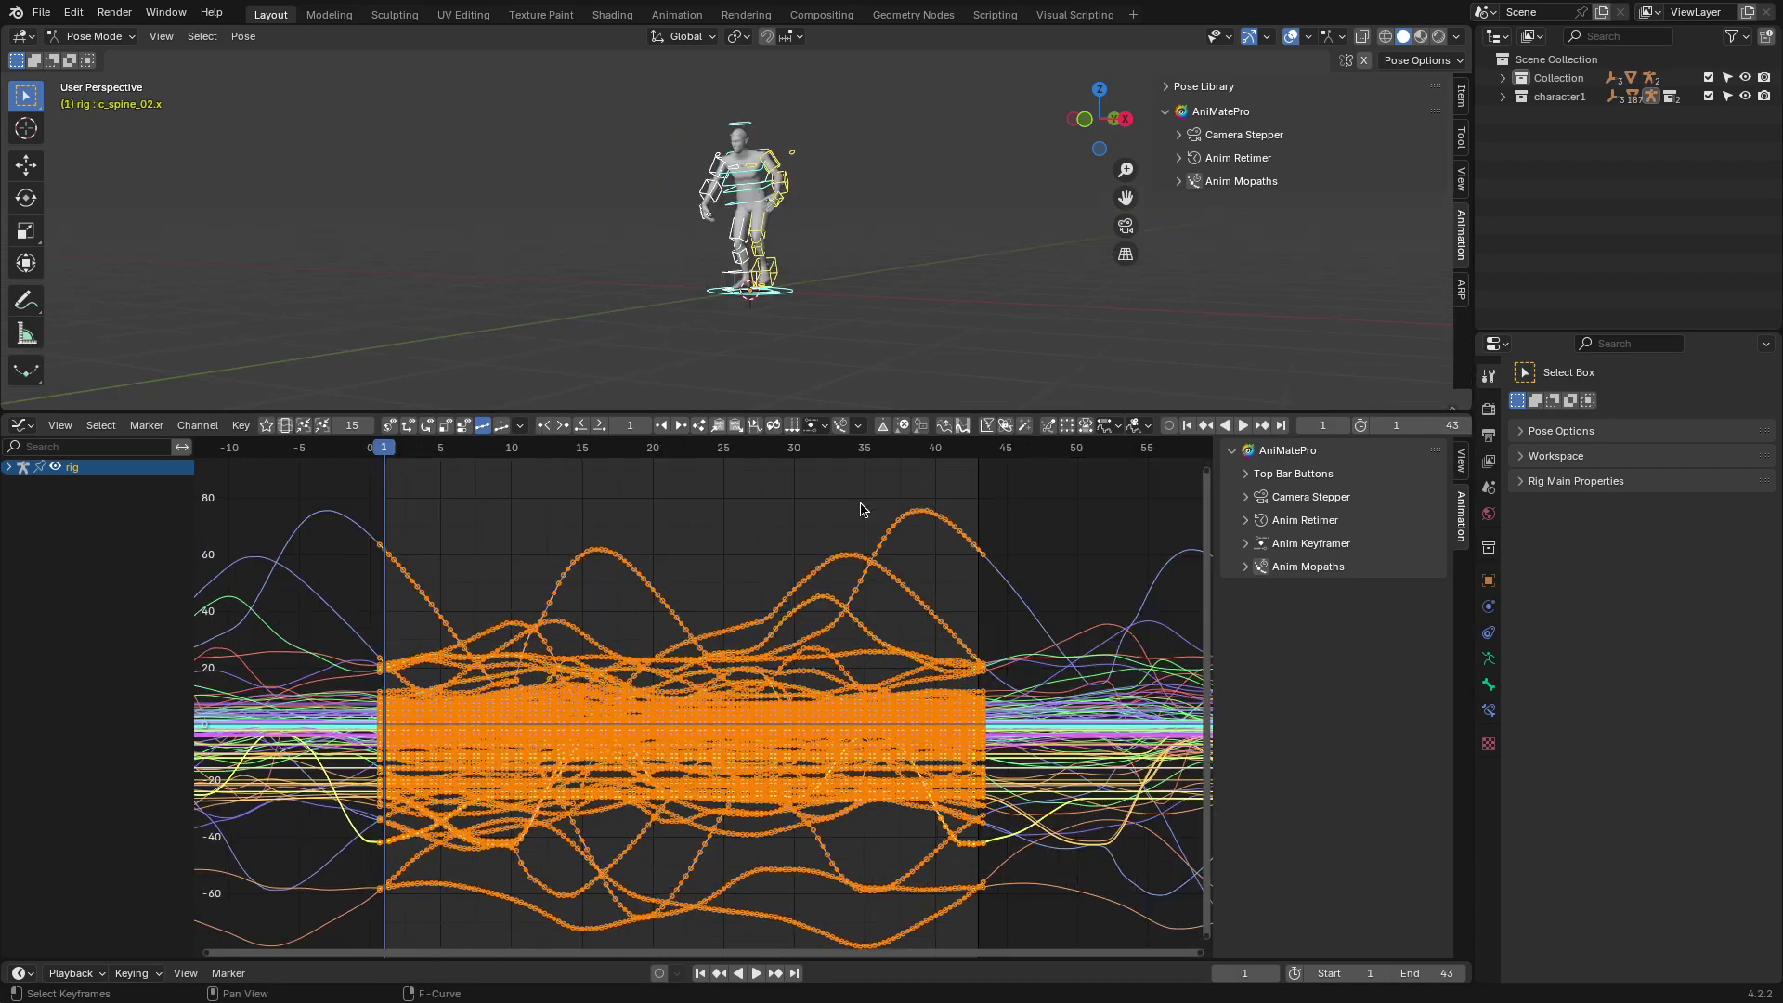
pyautogui.keyDown('ctrl'); pyautogui.moveTo(850, 479); pyautogui.dragTo(823, 565, button='middle'); pyautogui.keyUp('ctrl')
pyautogui.click(1459, 98)
pyautogui.moveTo(719, 510); pyautogui.dragTo(718, 546, button='middle')
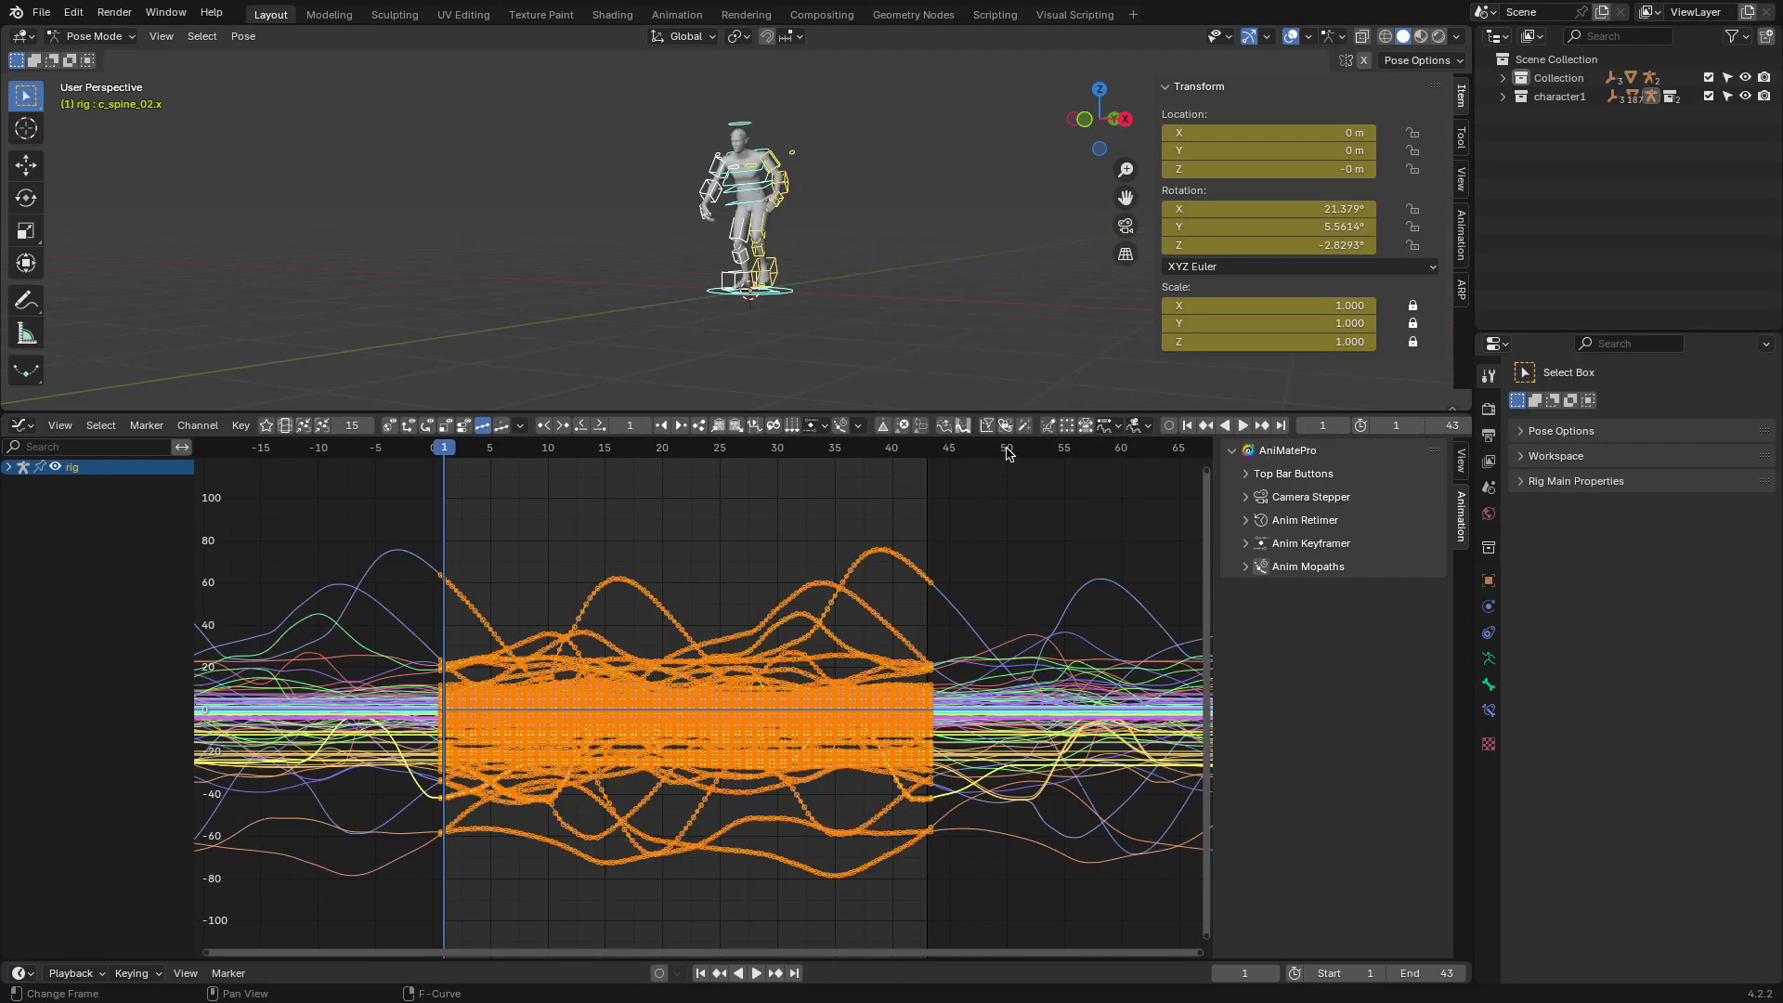
pyautogui.click(1026, 427)
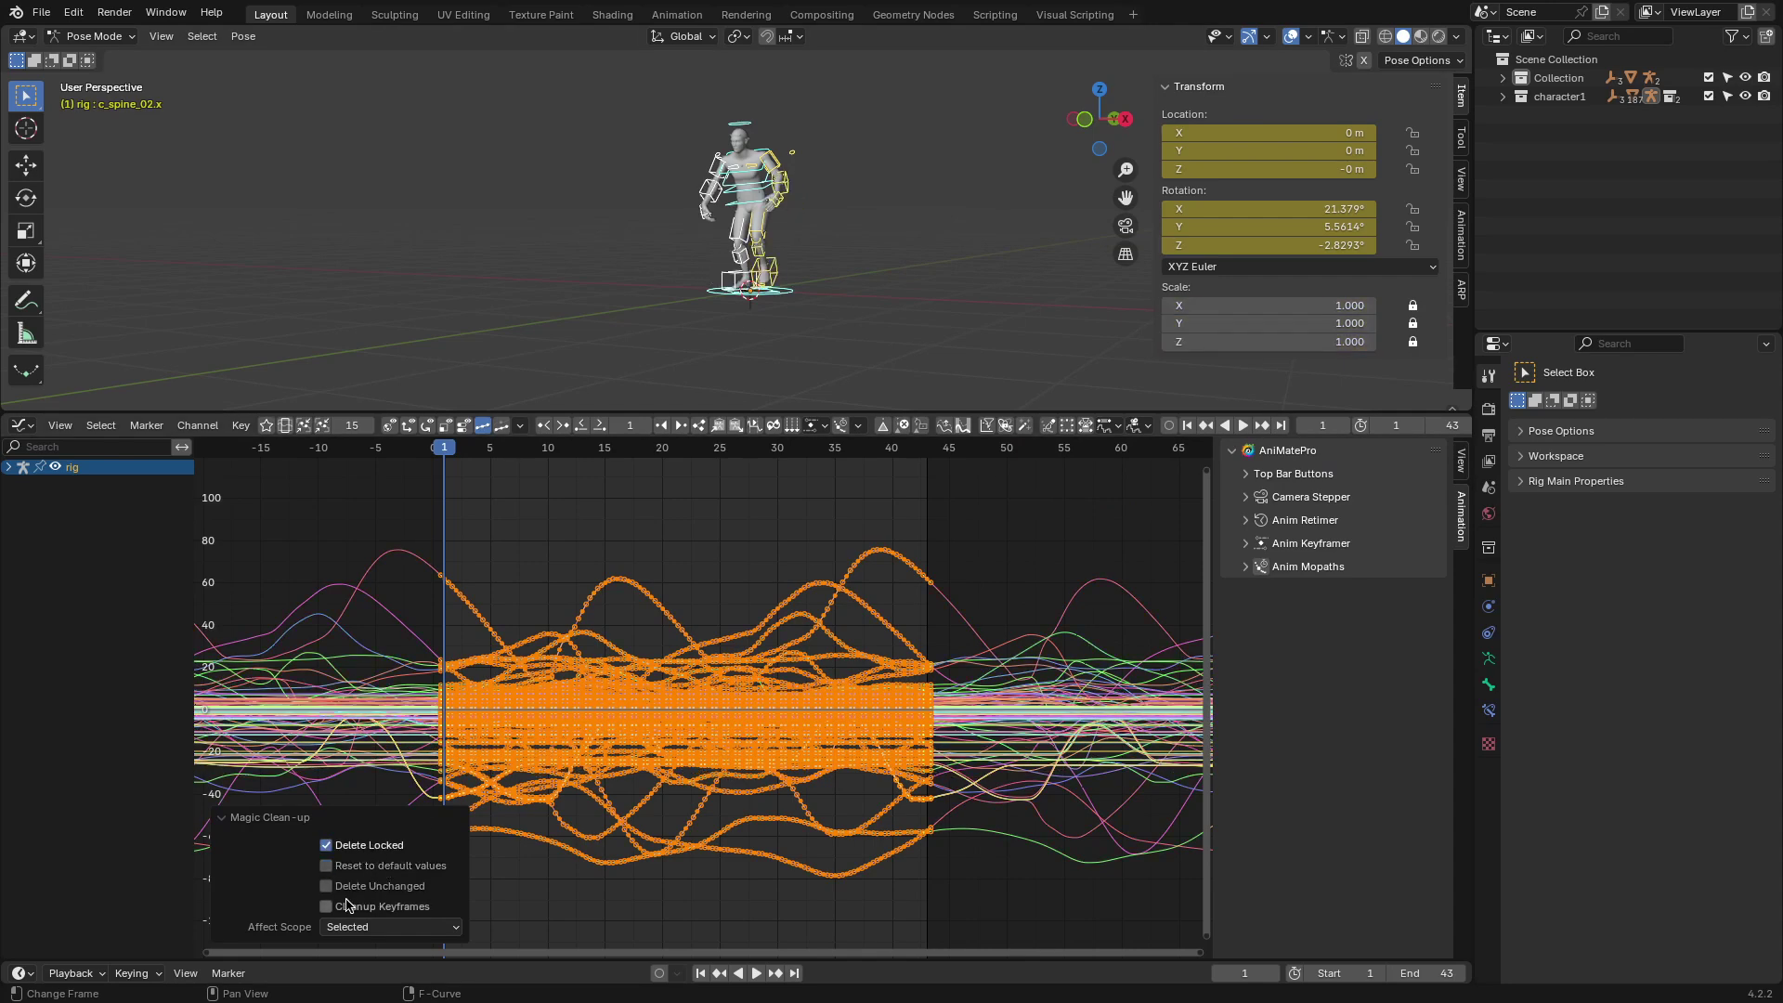
pyautogui.click(376, 886)
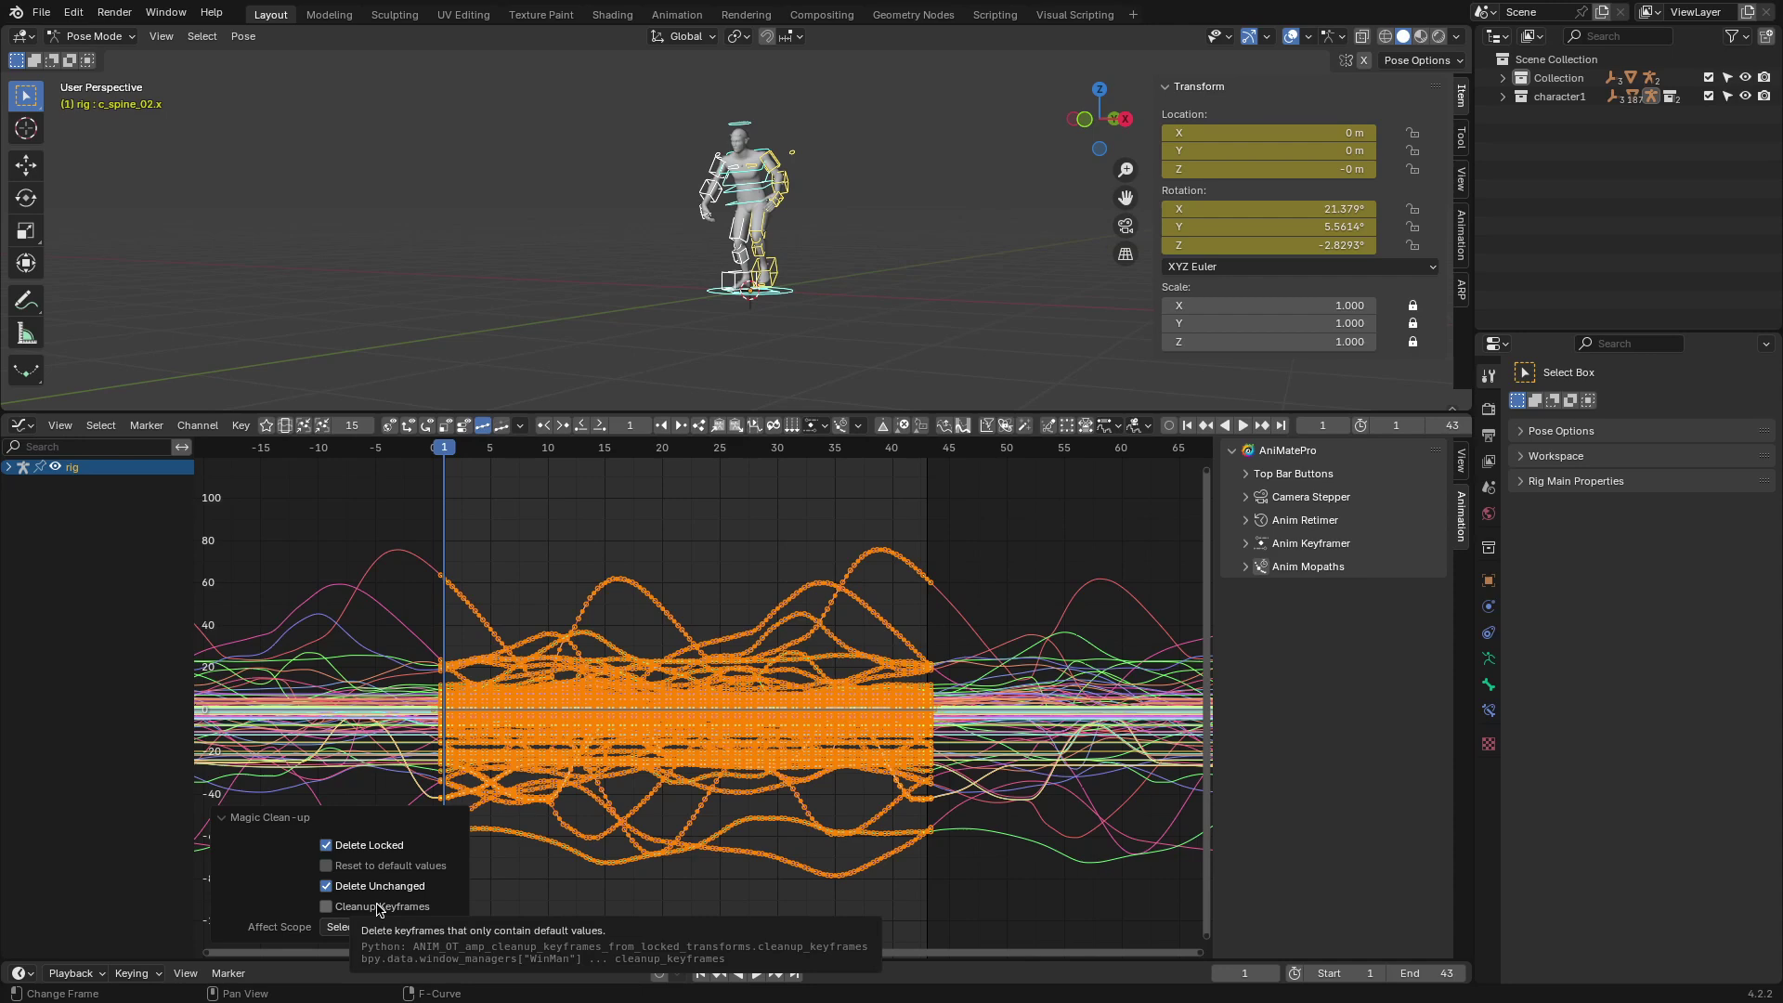
pyautogui.click(376, 907)
pyautogui.click(372, 927)
# Step: Deselect the keyframes and play the cleaned-up walk animation to check it
pyautogui.click(669, 529)
pyautogui.press('space')
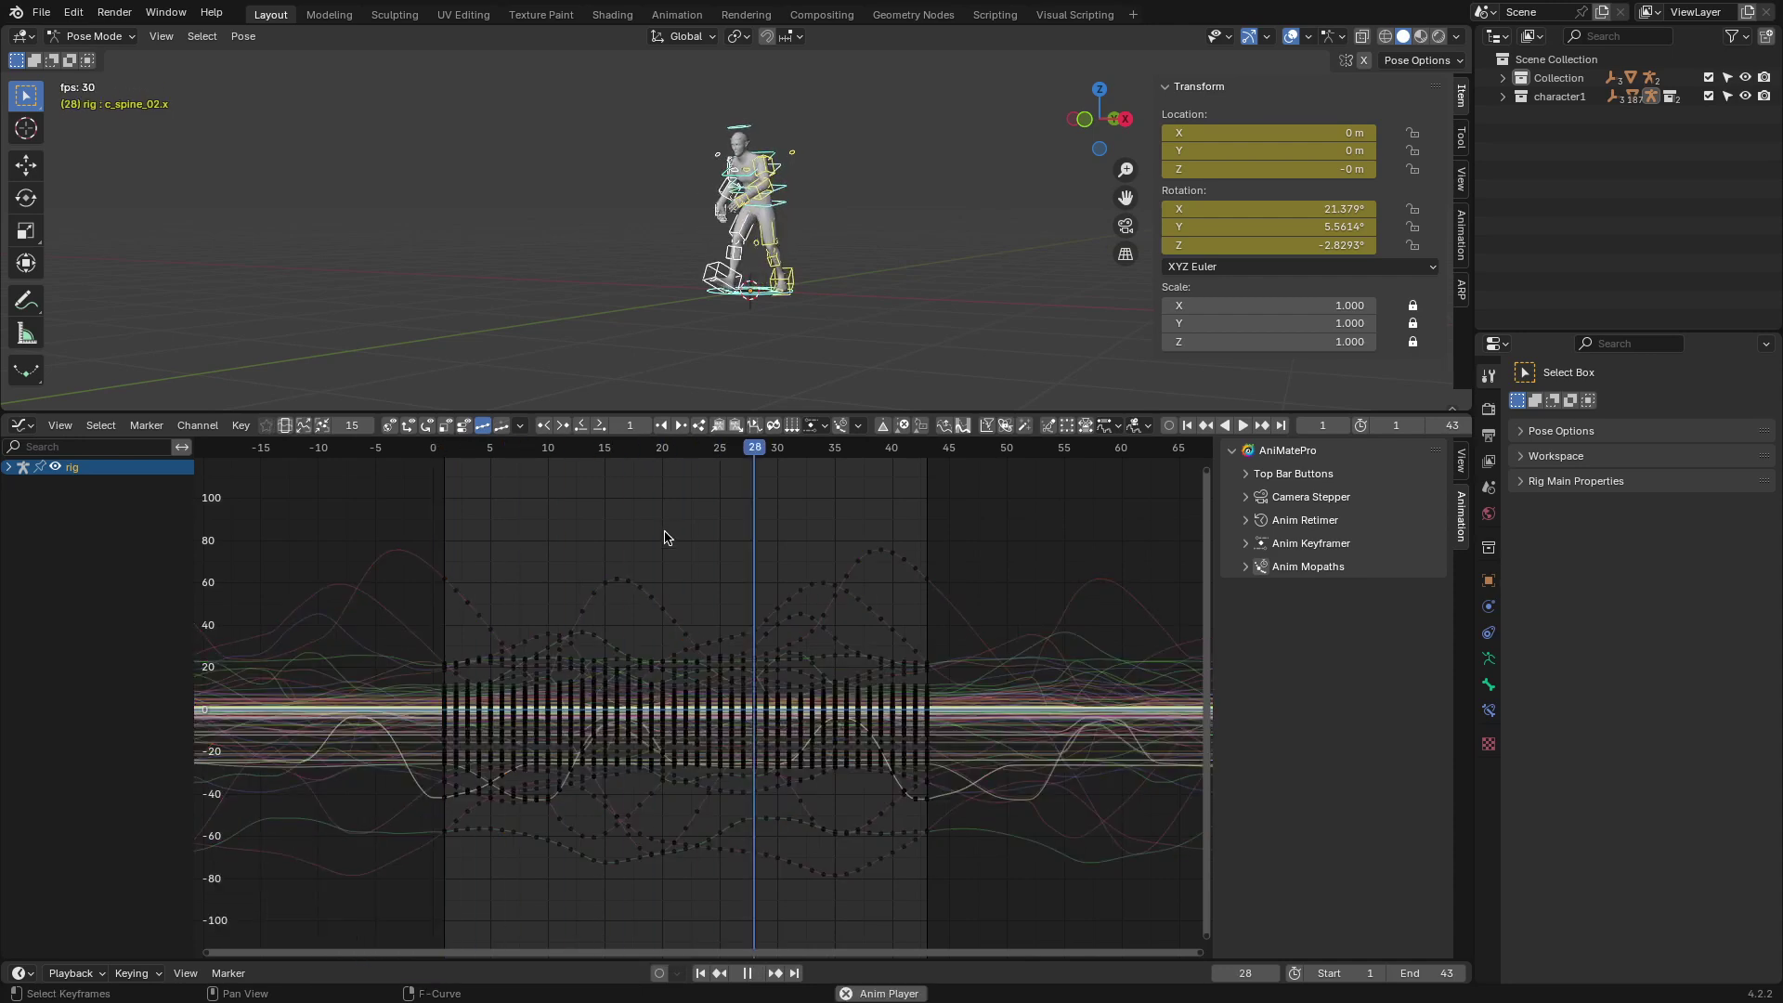
pyautogui.press('space')
pyautogui.scroll(4, 715, 571)
pyautogui.scroll(3, 715, 574)
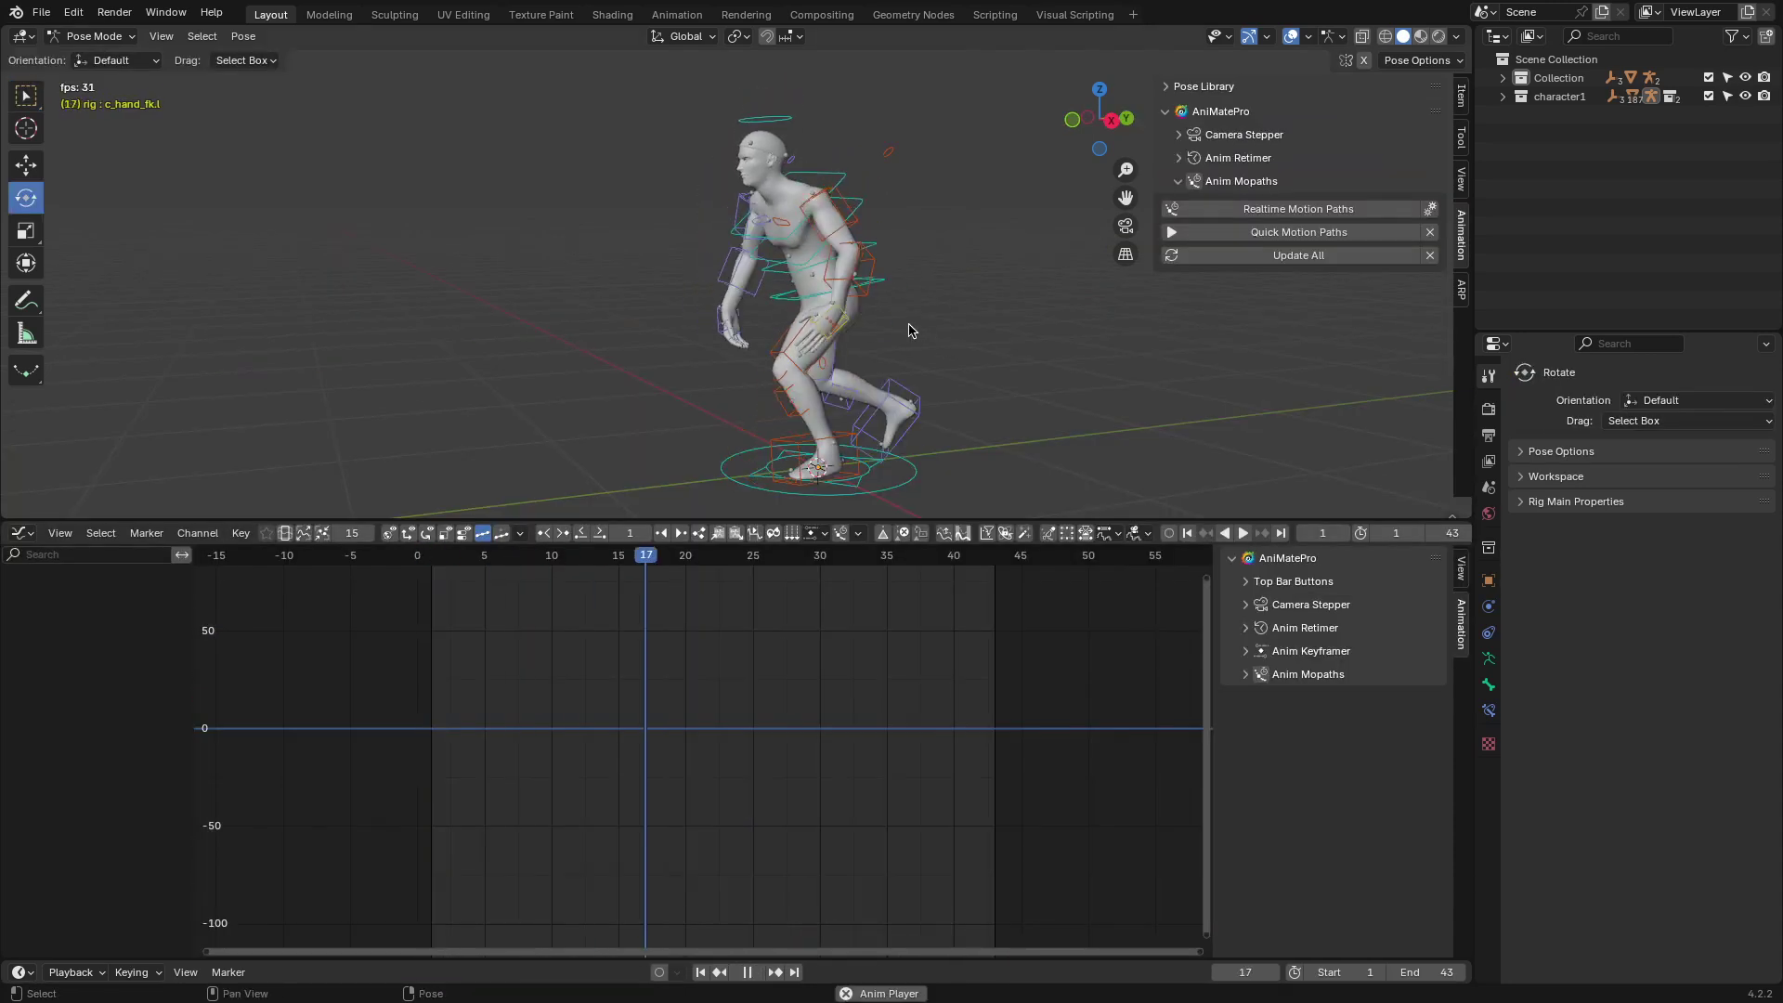
# Step: Generate Quick Motion Paths for the left FK hand control and play the animation along the path
pyautogui.press('space')
pyautogui.click(755, 327)
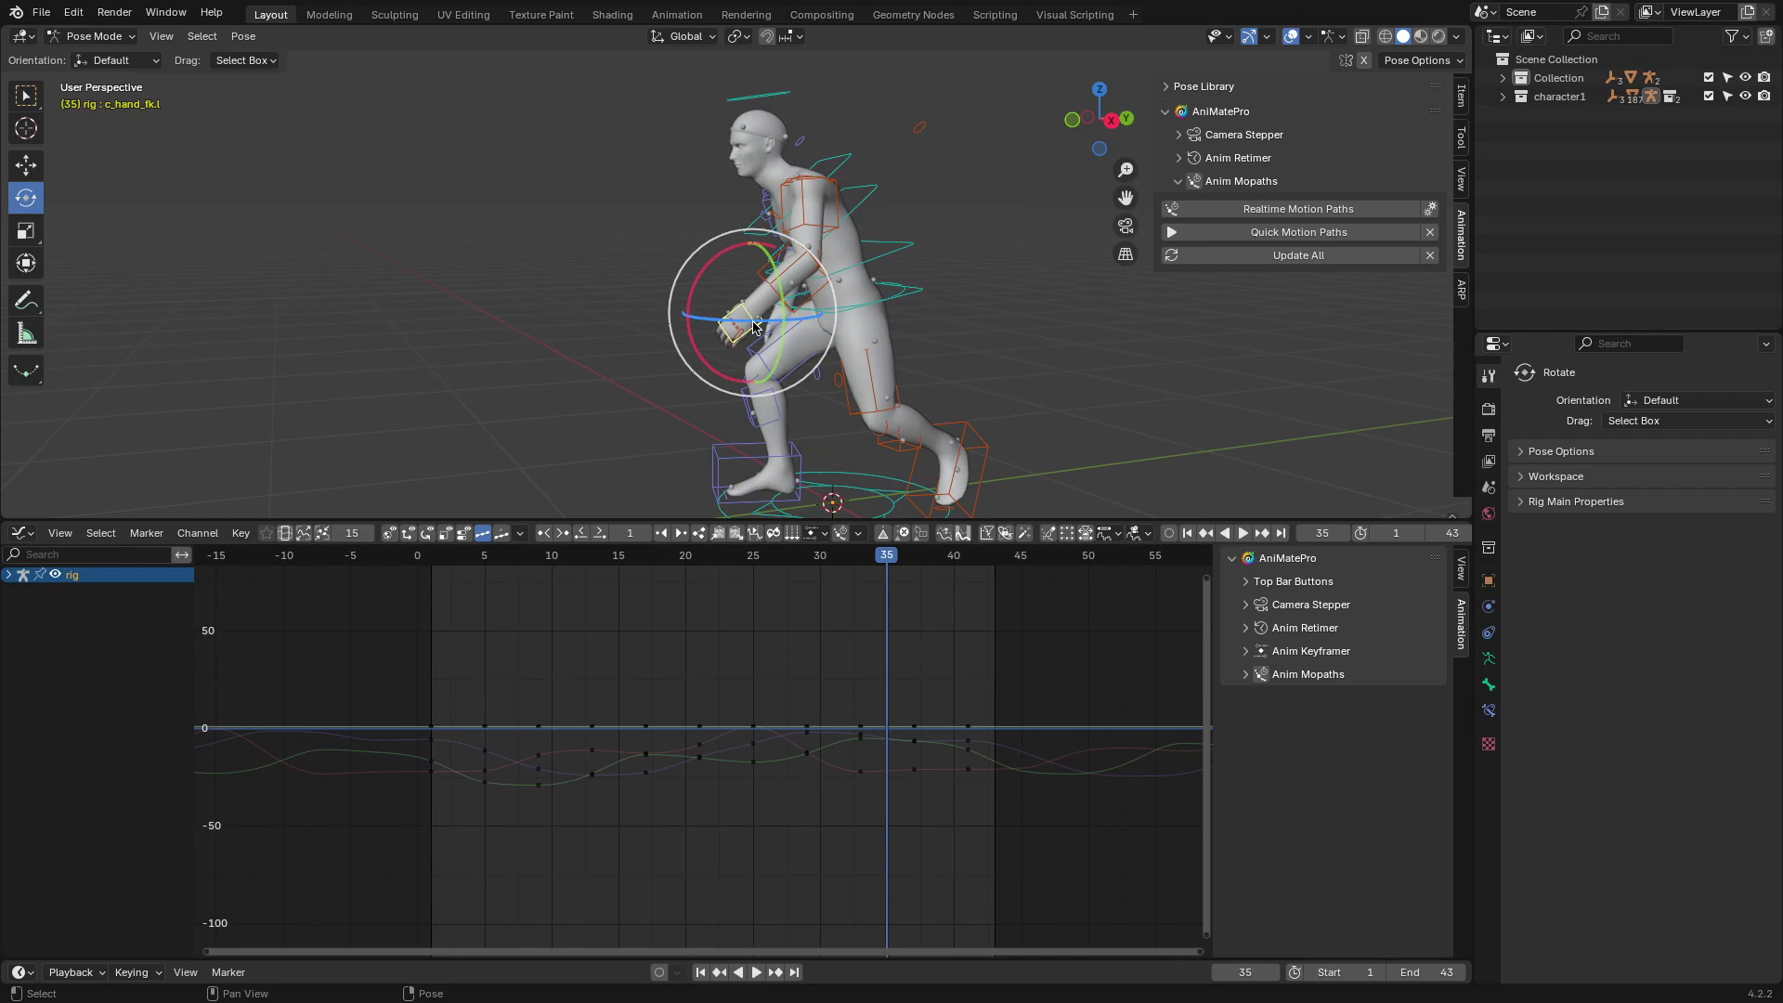
pyautogui.click(1330, 232)
pyautogui.press('space')
pyautogui.scroll(3, 966, 306)
pyautogui.moveTo(836, 306); pyautogui.dragTo(1012, 306, button='middle')
pyautogui.press('space')
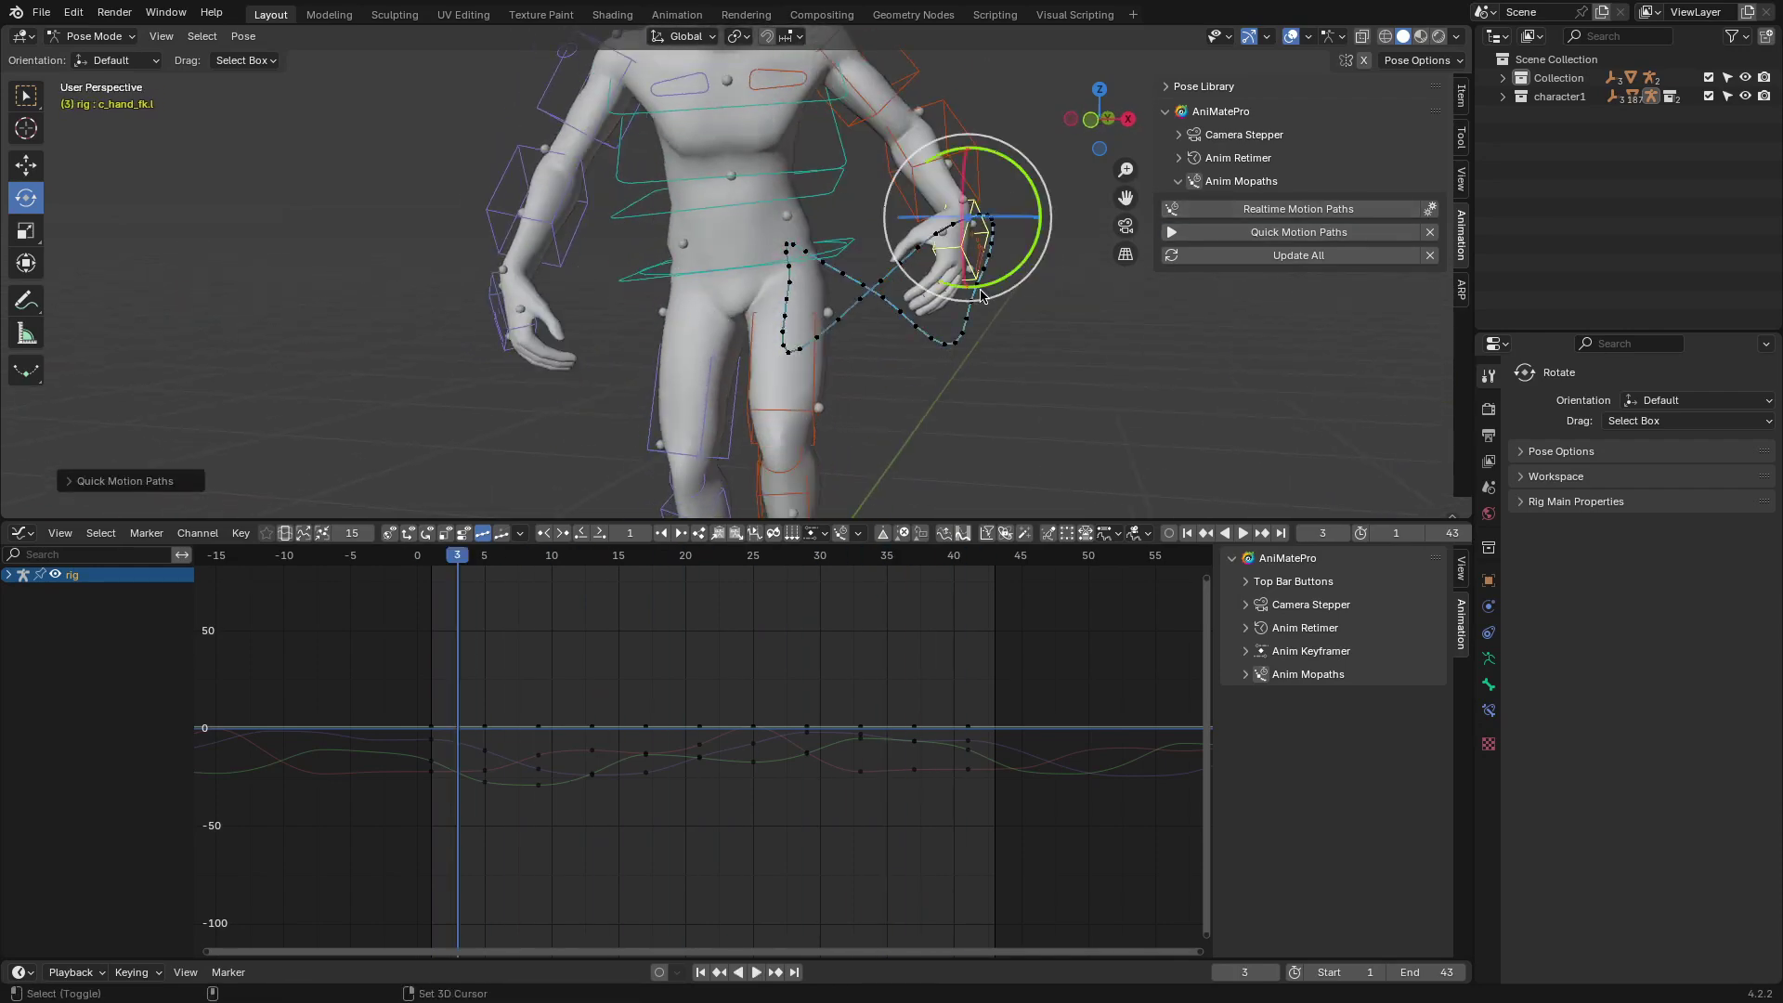
# Step: Select the left FK forearm control and try to move its F-curve keyframes
pyautogui.click(949, 119)
pyautogui.press('Home')
pyautogui.press('g')
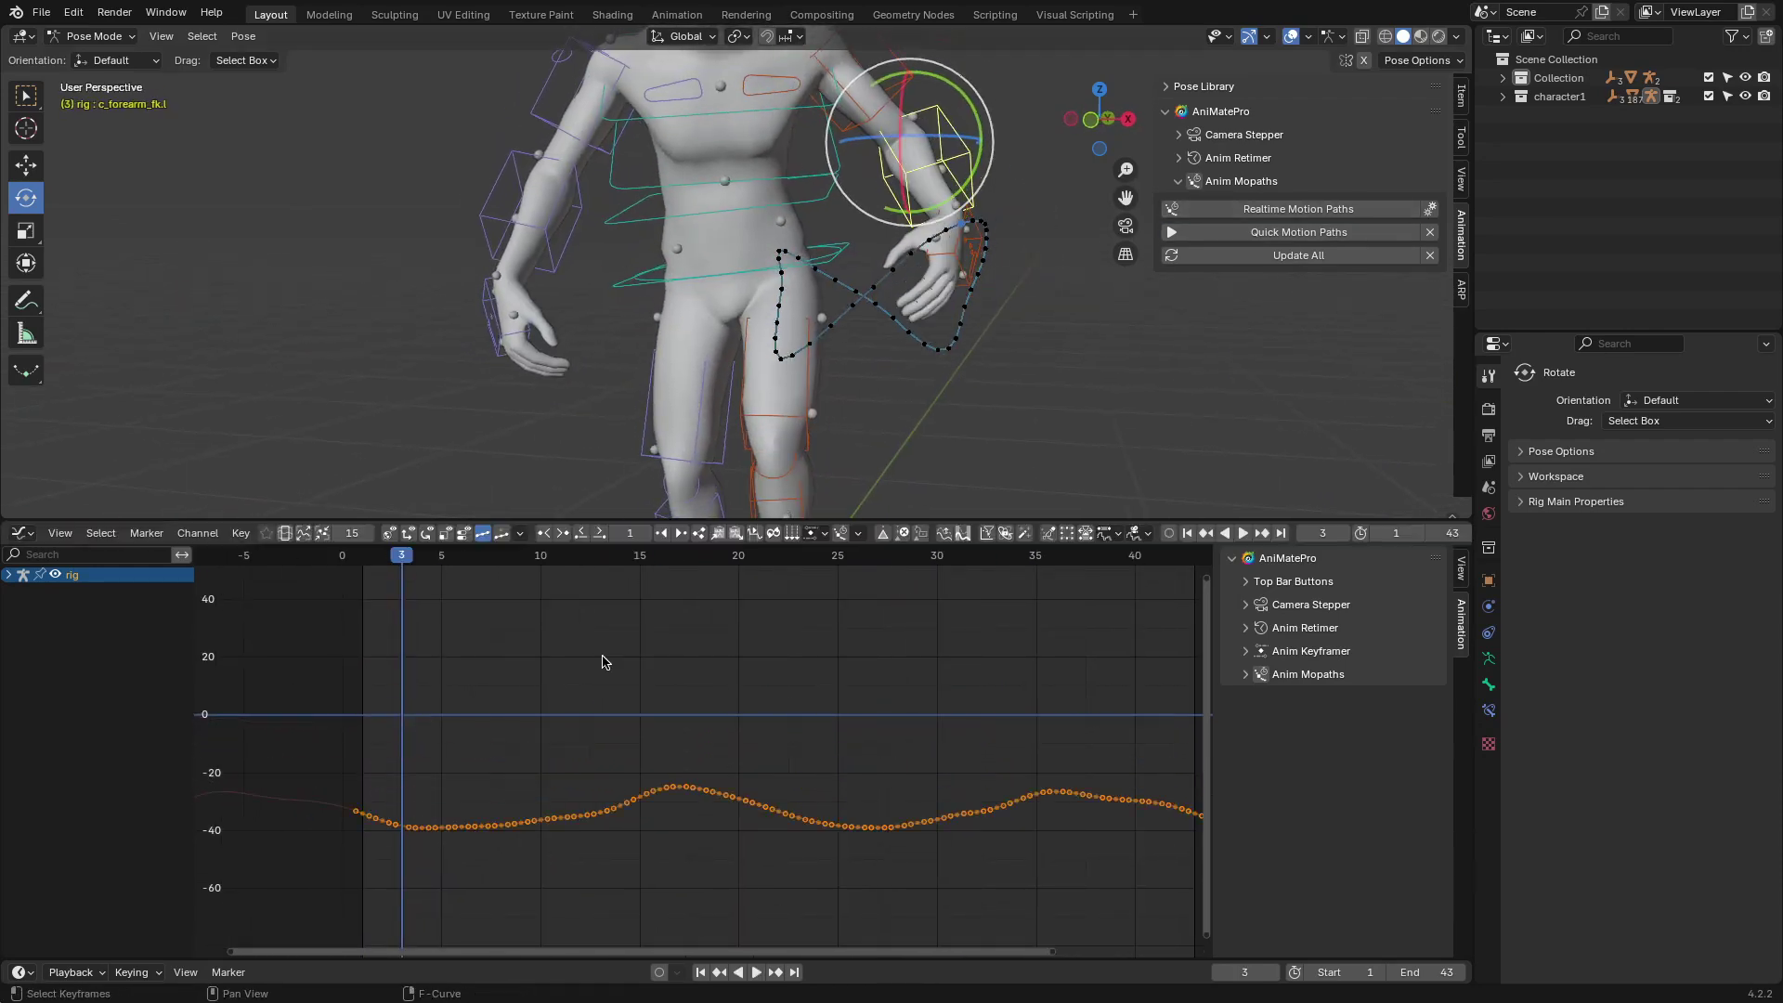
pyautogui.press('g')
pyautogui.rightClick(637, 708)
# Step: Rotate the left arm's FK control at frame 3 with Realtime Motion Paths on
pyautogui.press('r')
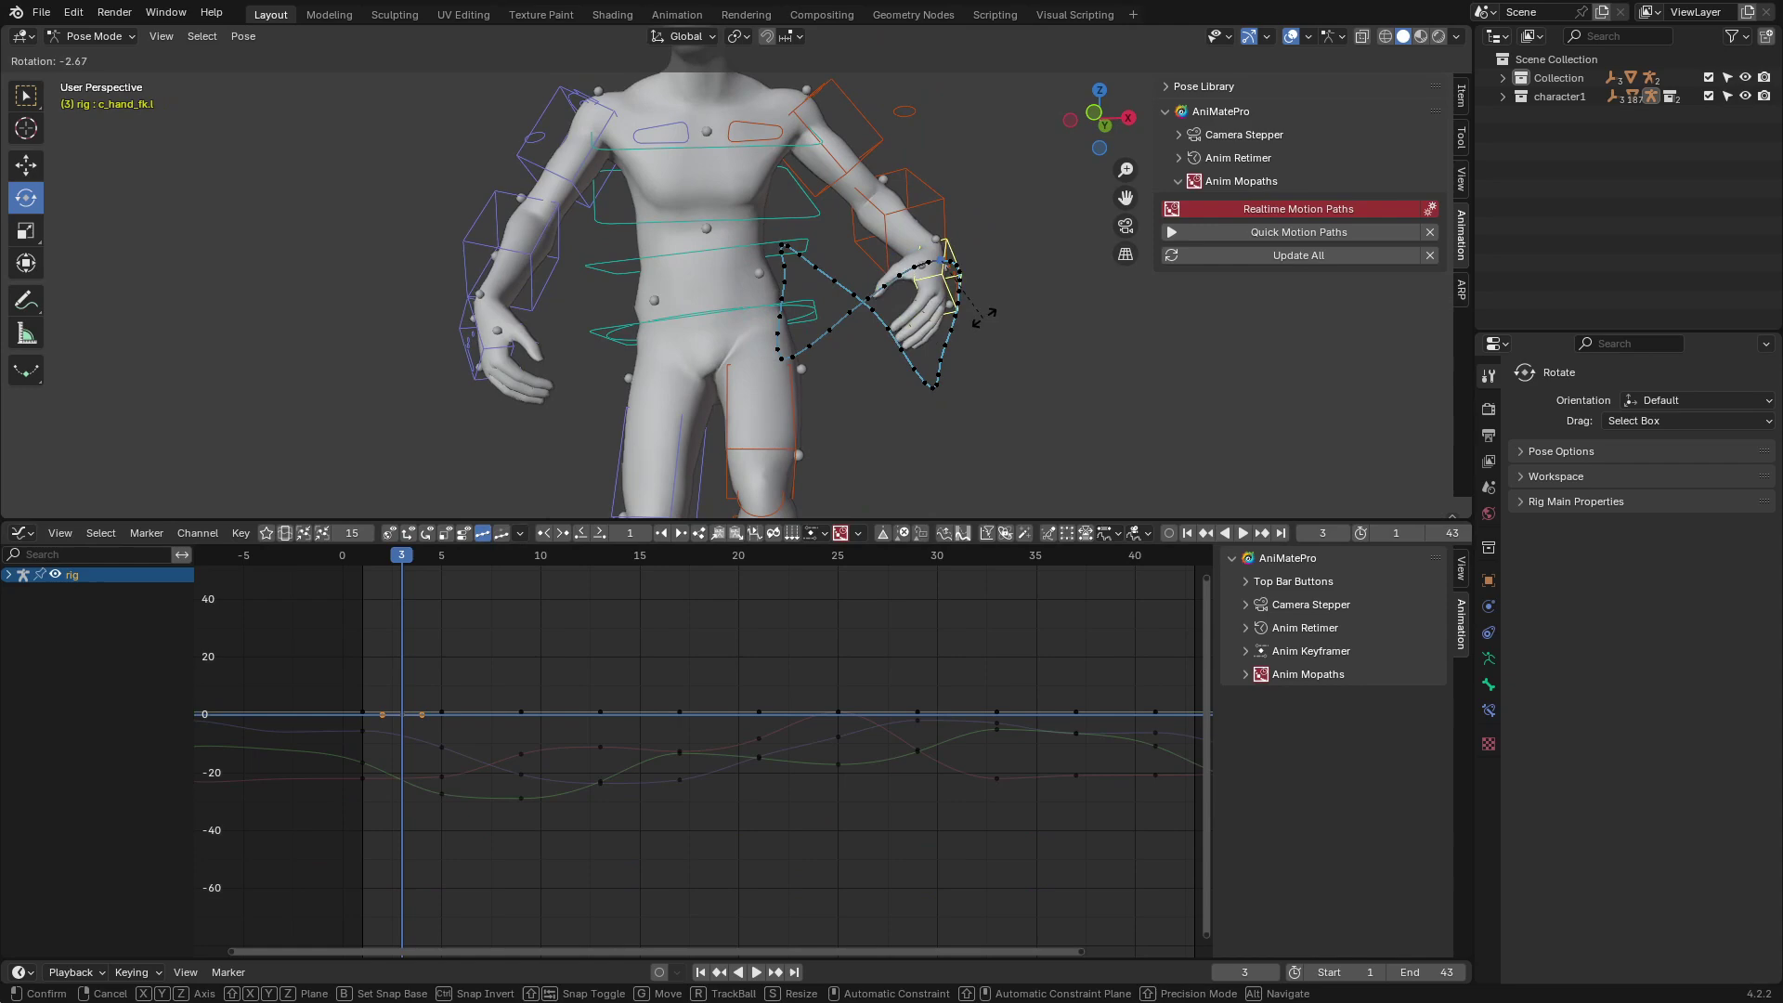
pyautogui.rightClick(936, 278)
pyautogui.moveTo(936, 262); pyautogui.dragTo(833, 254, button='middle')
pyautogui.press('r')
pyautogui.click(873, 232)
# Step: Move to frame 4 and rotate the left FK forearm control twice with trackball rotation
pyautogui.click(422, 557)
pyautogui.keyDown('shift'); pyautogui.moveTo(1034, 102); pyautogui.dragTo(866, 179, button='middle'); pyautogui.keyUp('shift')
pyautogui.press('r')
pyautogui.press('r')
pyautogui.click(835, 240)
pyautogui.press('r')
pyautogui.press('r')
pyautogui.click(840, 249)
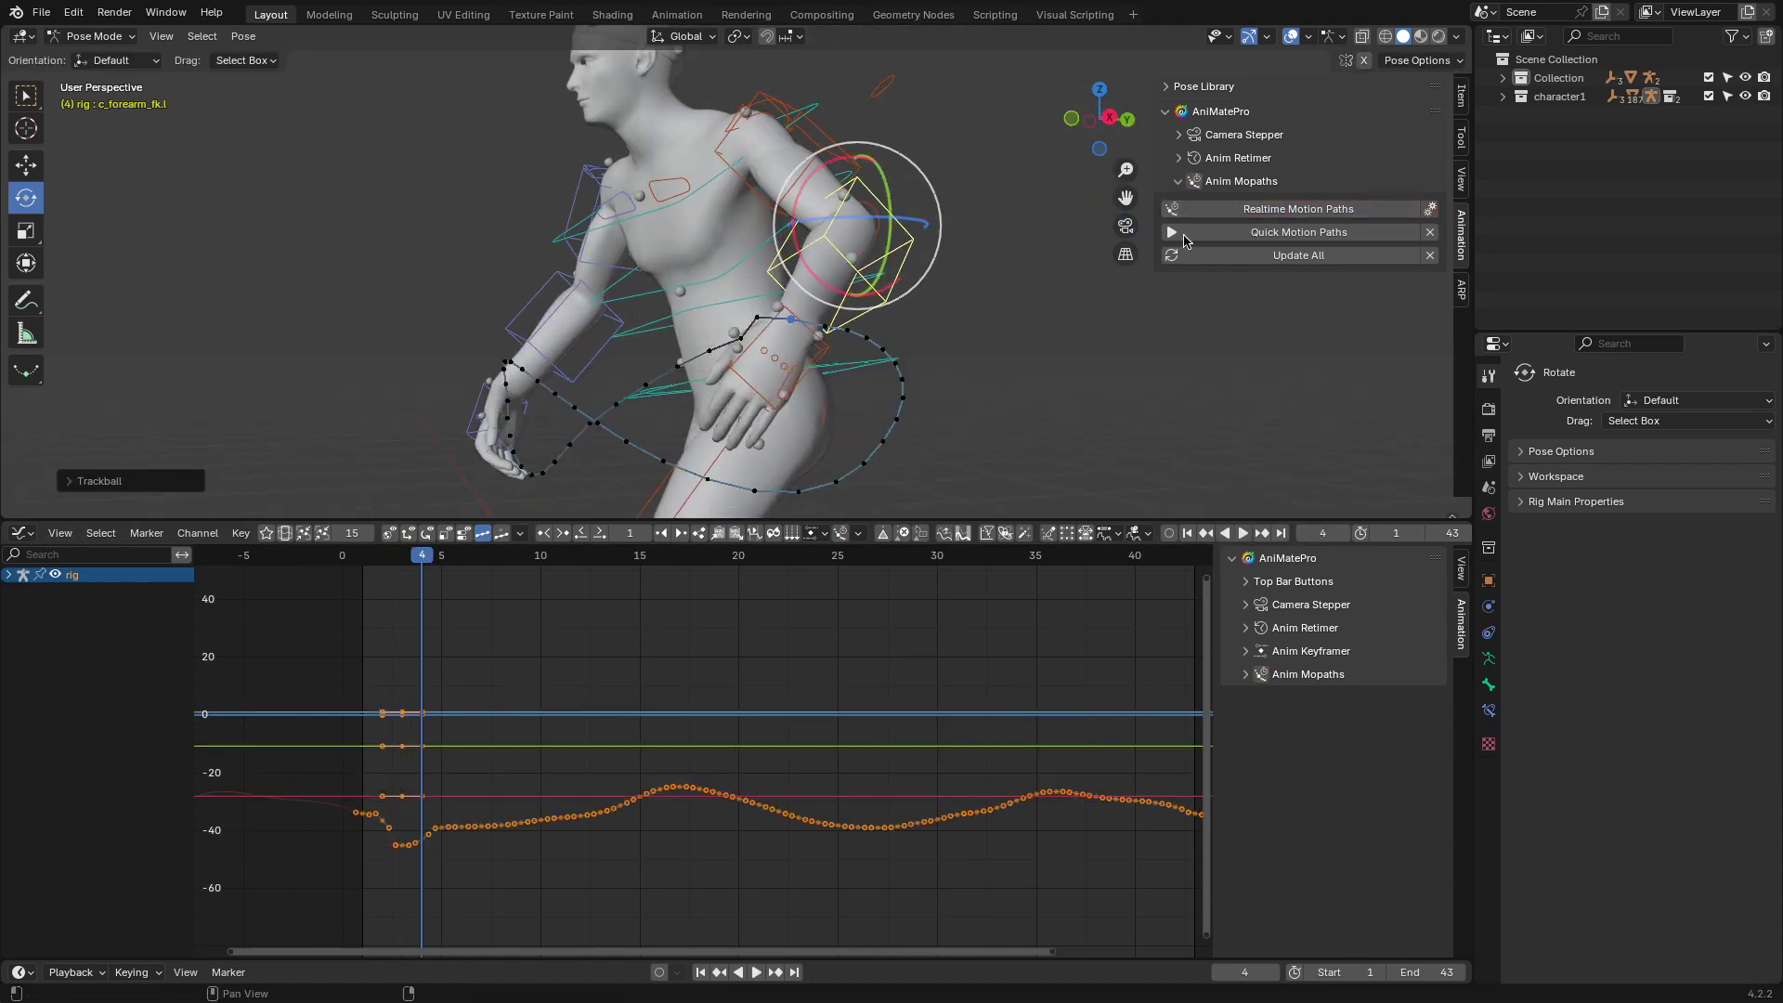
# Step: Adjust the left FK forearm's rotation at frame 4 and trackball-rotate the left FK upper-arm control at frame 2
pyautogui.moveTo(860, 228); pyautogui.dragTo(845, 239)
pyautogui.moveTo(845, 240); pyautogui.dragTo(964, 240, button='middle')
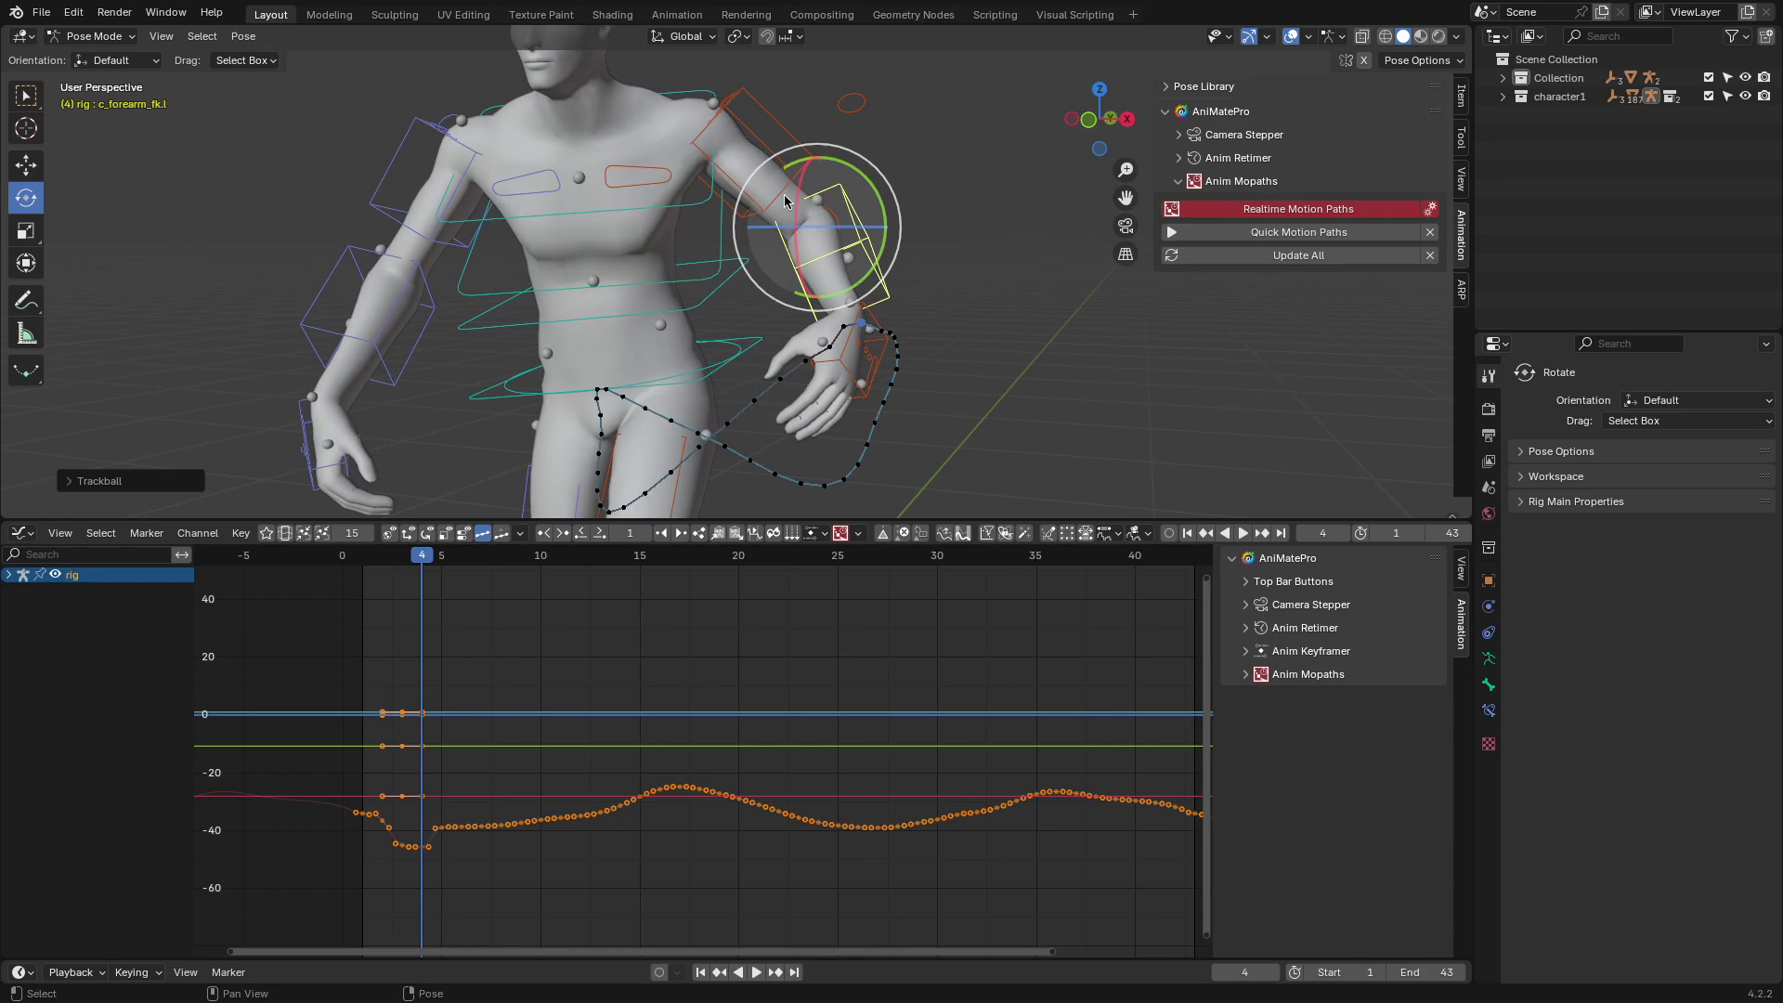
pyautogui.click(743, 160)
pyautogui.moveTo(743, 160); pyautogui.dragTo(762, 148)
pyautogui.click(825, 312)
pyautogui.press('Left')
pyautogui.press('Left')
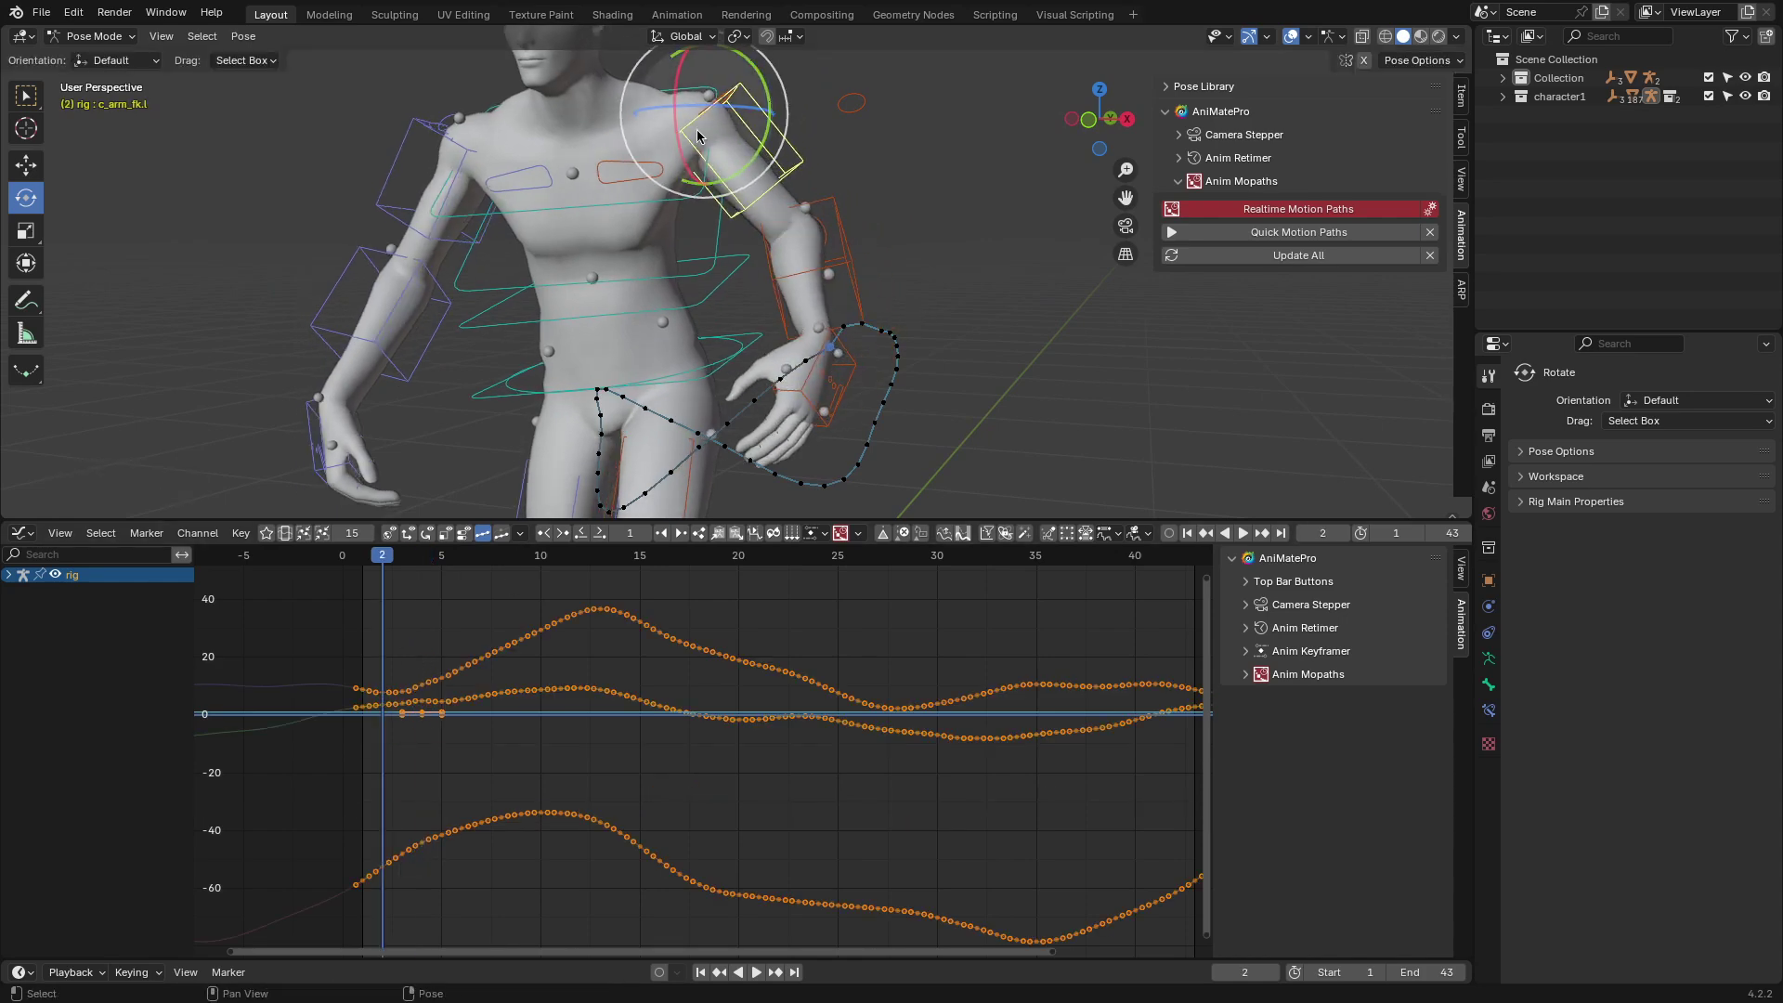
pyautogui.press('r')
pyautogui.press('r')
pyautogui.click(827, 208)
# Step: Move to frame 1 and trackball-rotate the left FK upper-arm control there
pyautogui.moveTo(850, 172); pyautogui.dragTo(766, 148, button='middle')
pyautogui.press('Left')
pyautogui.press('r')
pyautogui.press('r')
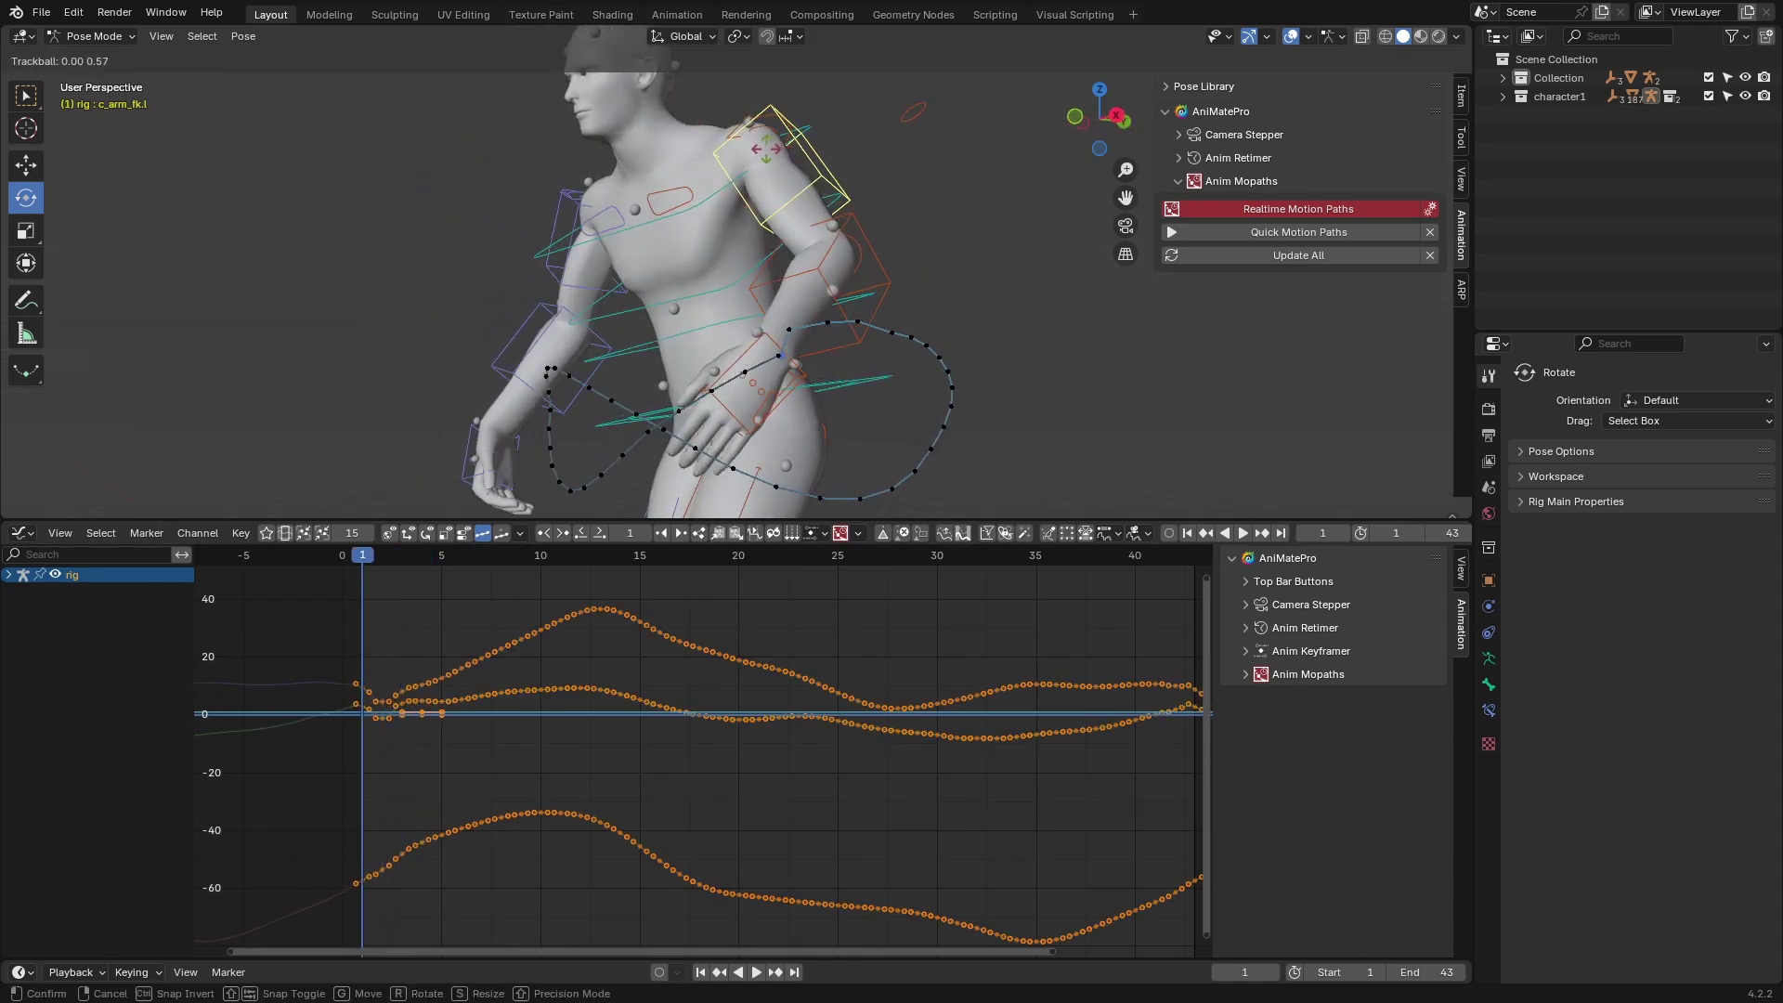
pyautogui.click(764, 148)
# Step: Step forward to frame 10 with the left FK forearm control selected, examining the arm's pose along the hand's motion path
pyautogui.press('Right')
pyautogui.press('Right')
pyautogui.press('Right')
pyautogui.press('Right')
pyautogui.click(908, 249)
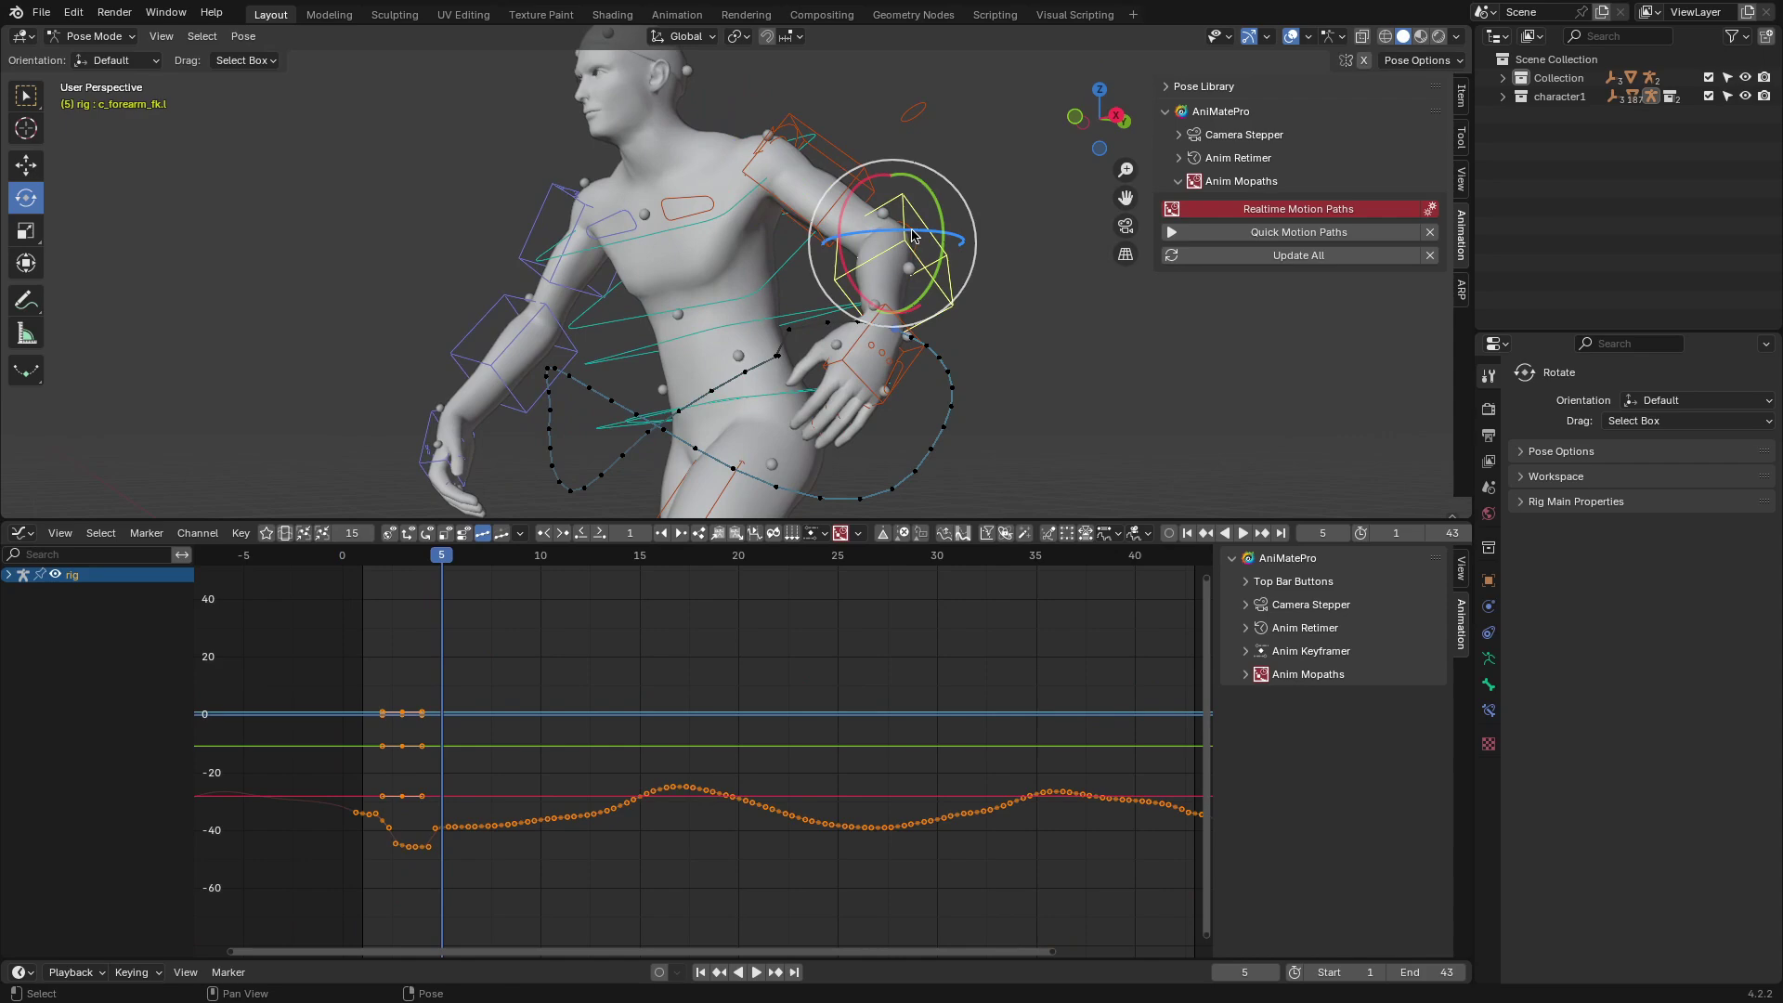
pyautogui.press('Right')
pyautogui.press('Right')
pyautogui.press('Right')
pyautogui.press('Right')
pyautogui.press('Right')
pyautogui.moveTo(992, 295); pyautogui.dragTo(915, 299, button='middle')
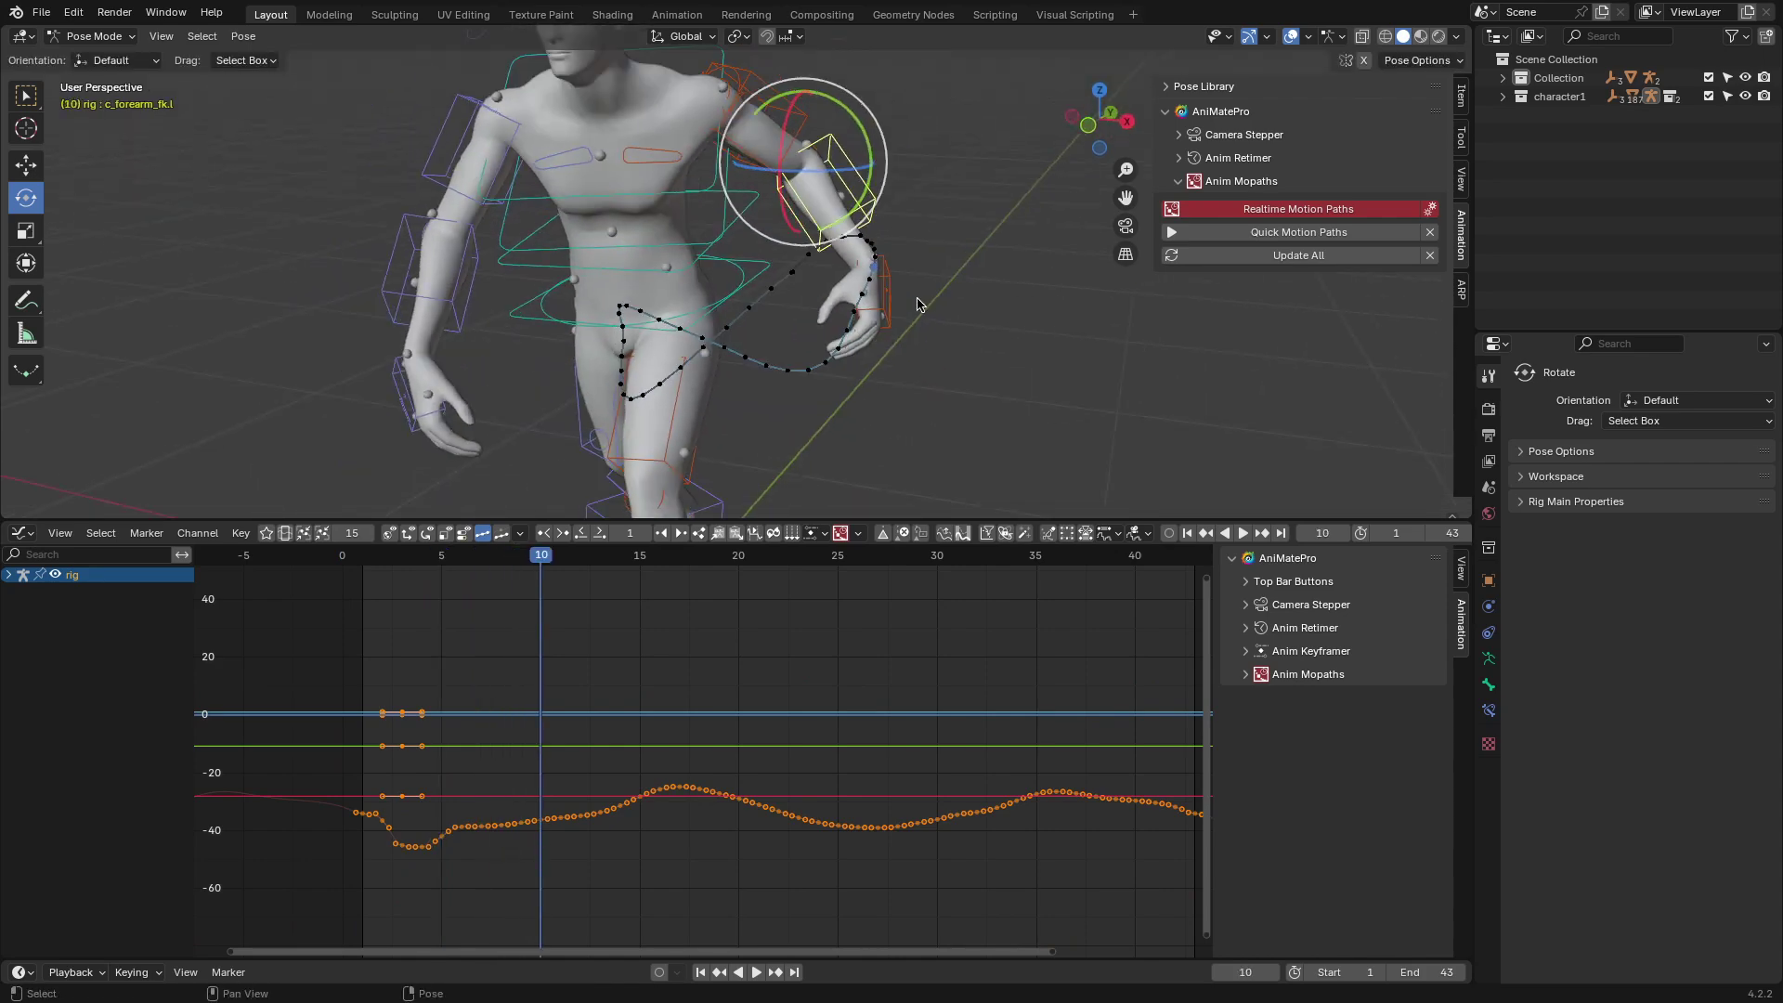
pyautogui.click(883, 302)
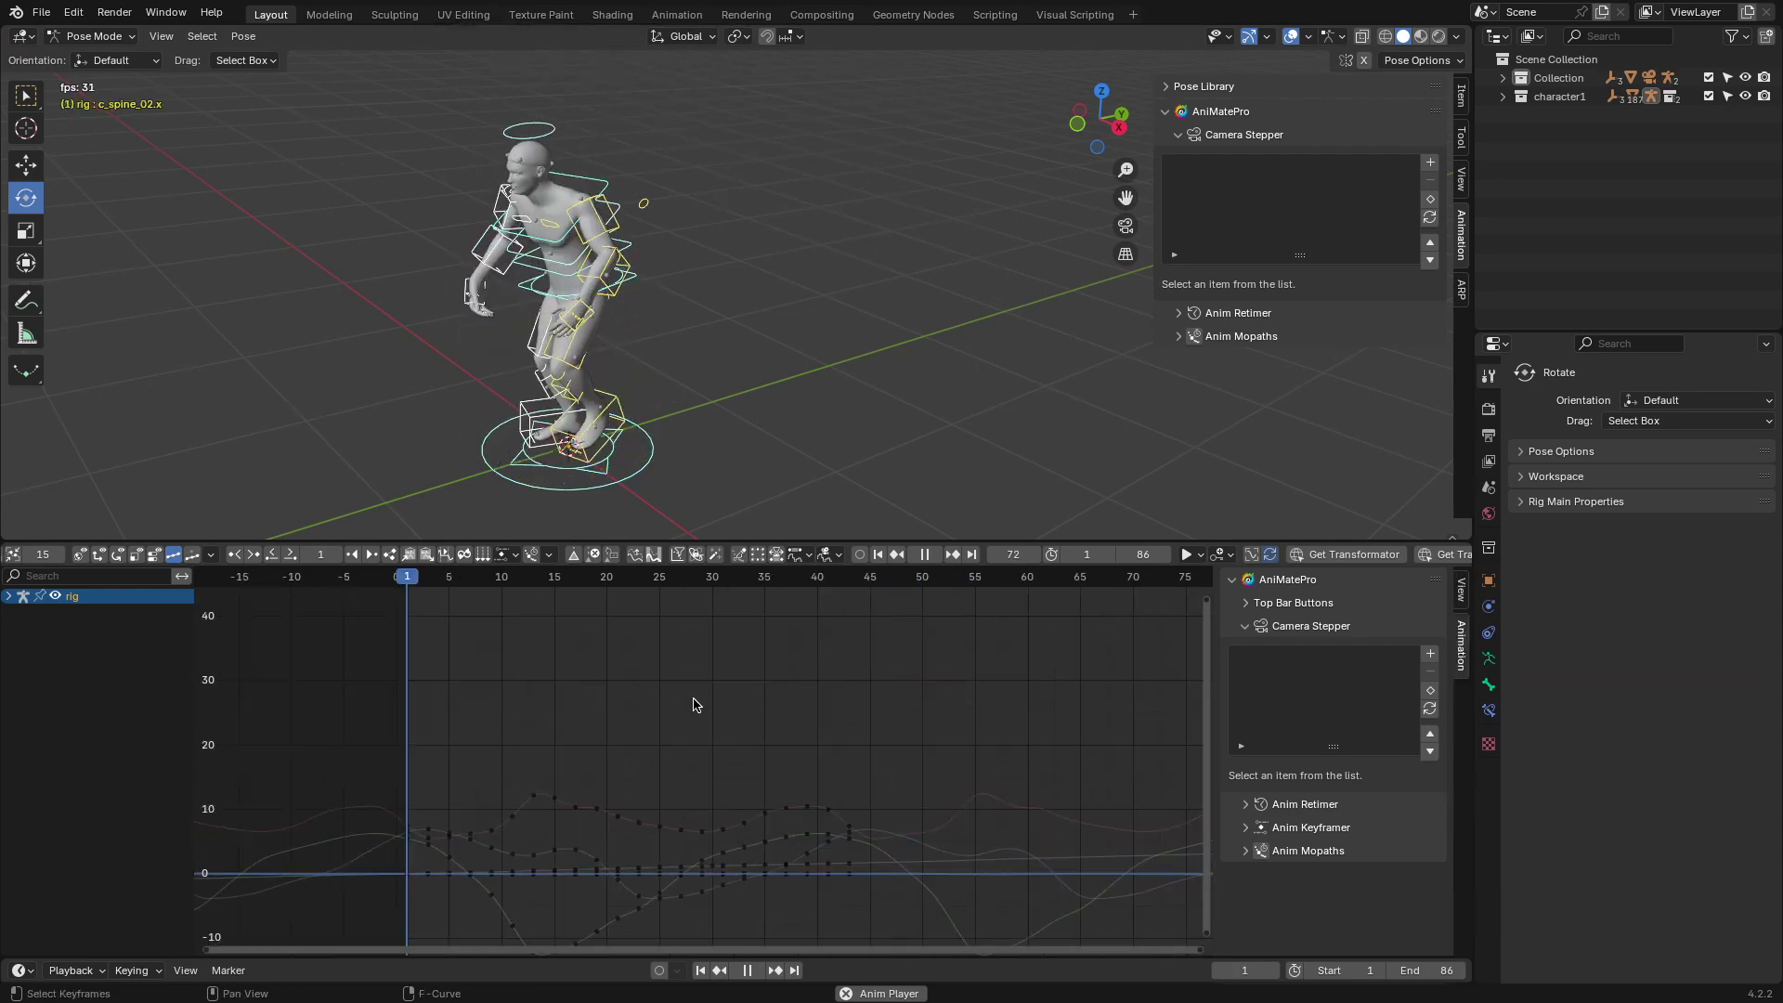
# Step: Select all the rig's F-curve keyframes and add an Anim Stepper with a step of 2
pyautogui.scroll(3, 694, 704)
pyautogui.moveTo(689, 769); pyautogui.dragTo(733, 641, button='middle')
pyautogui.press('a')
pyautogui.click(796, 555)
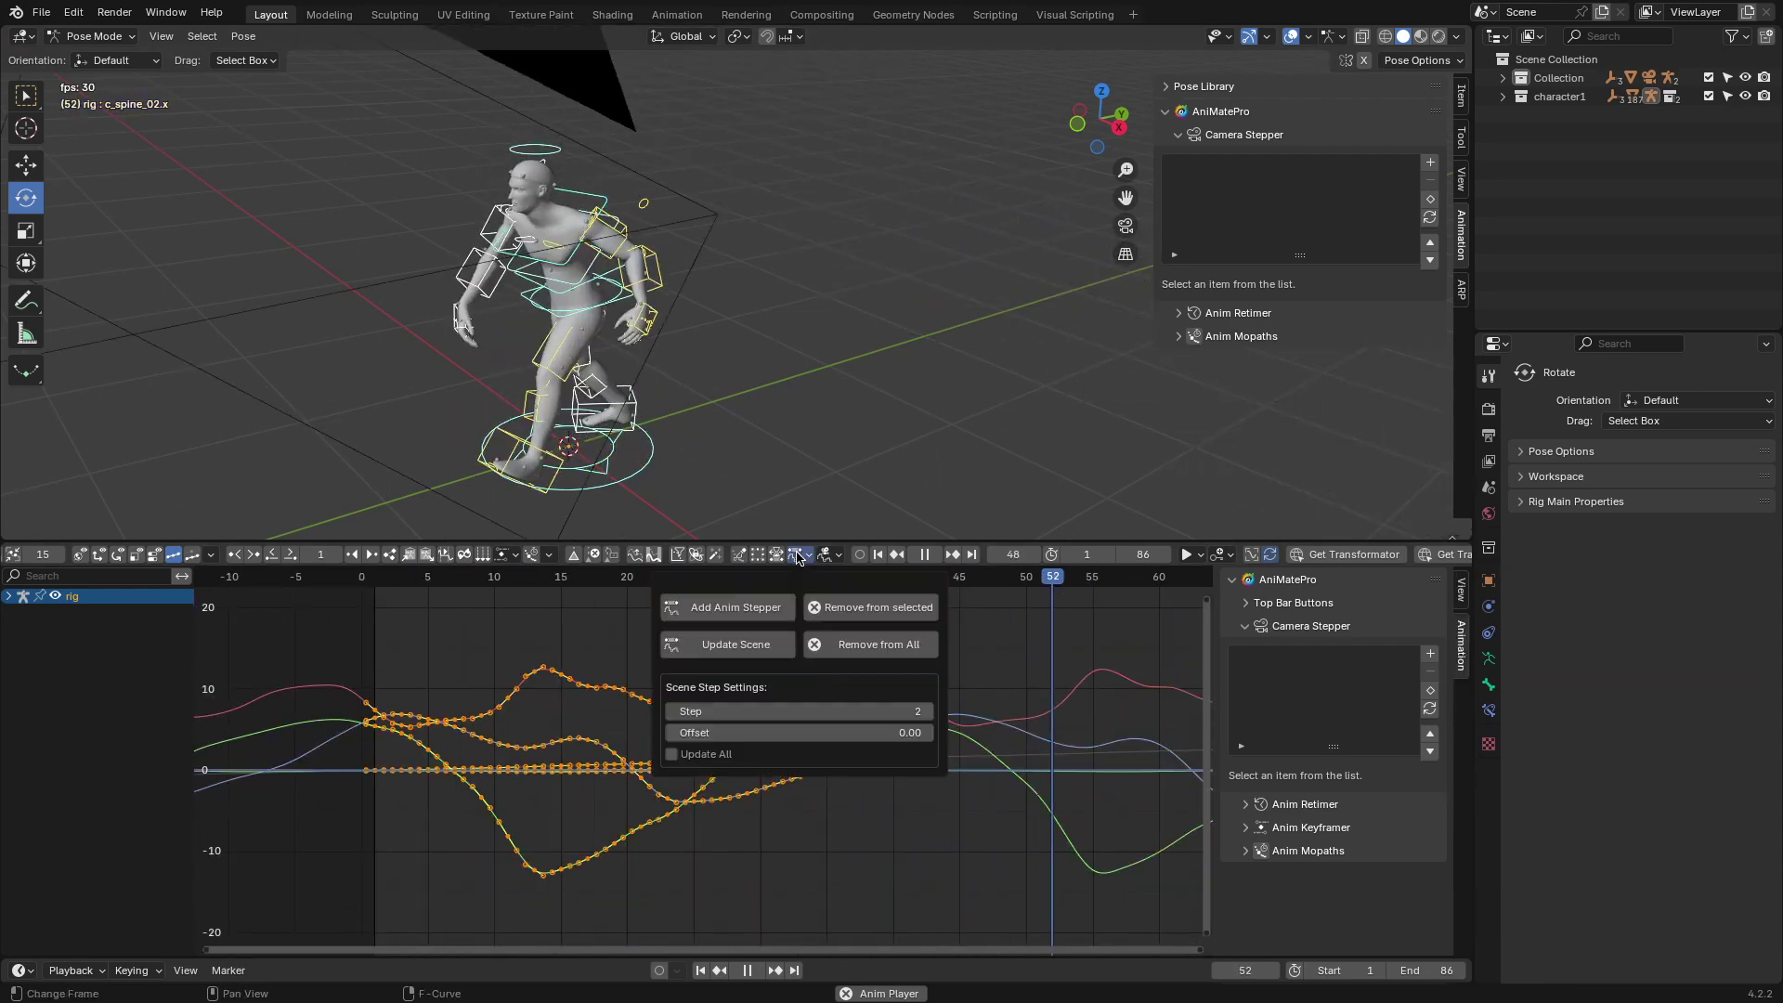
pyautogui.click(744, 612)
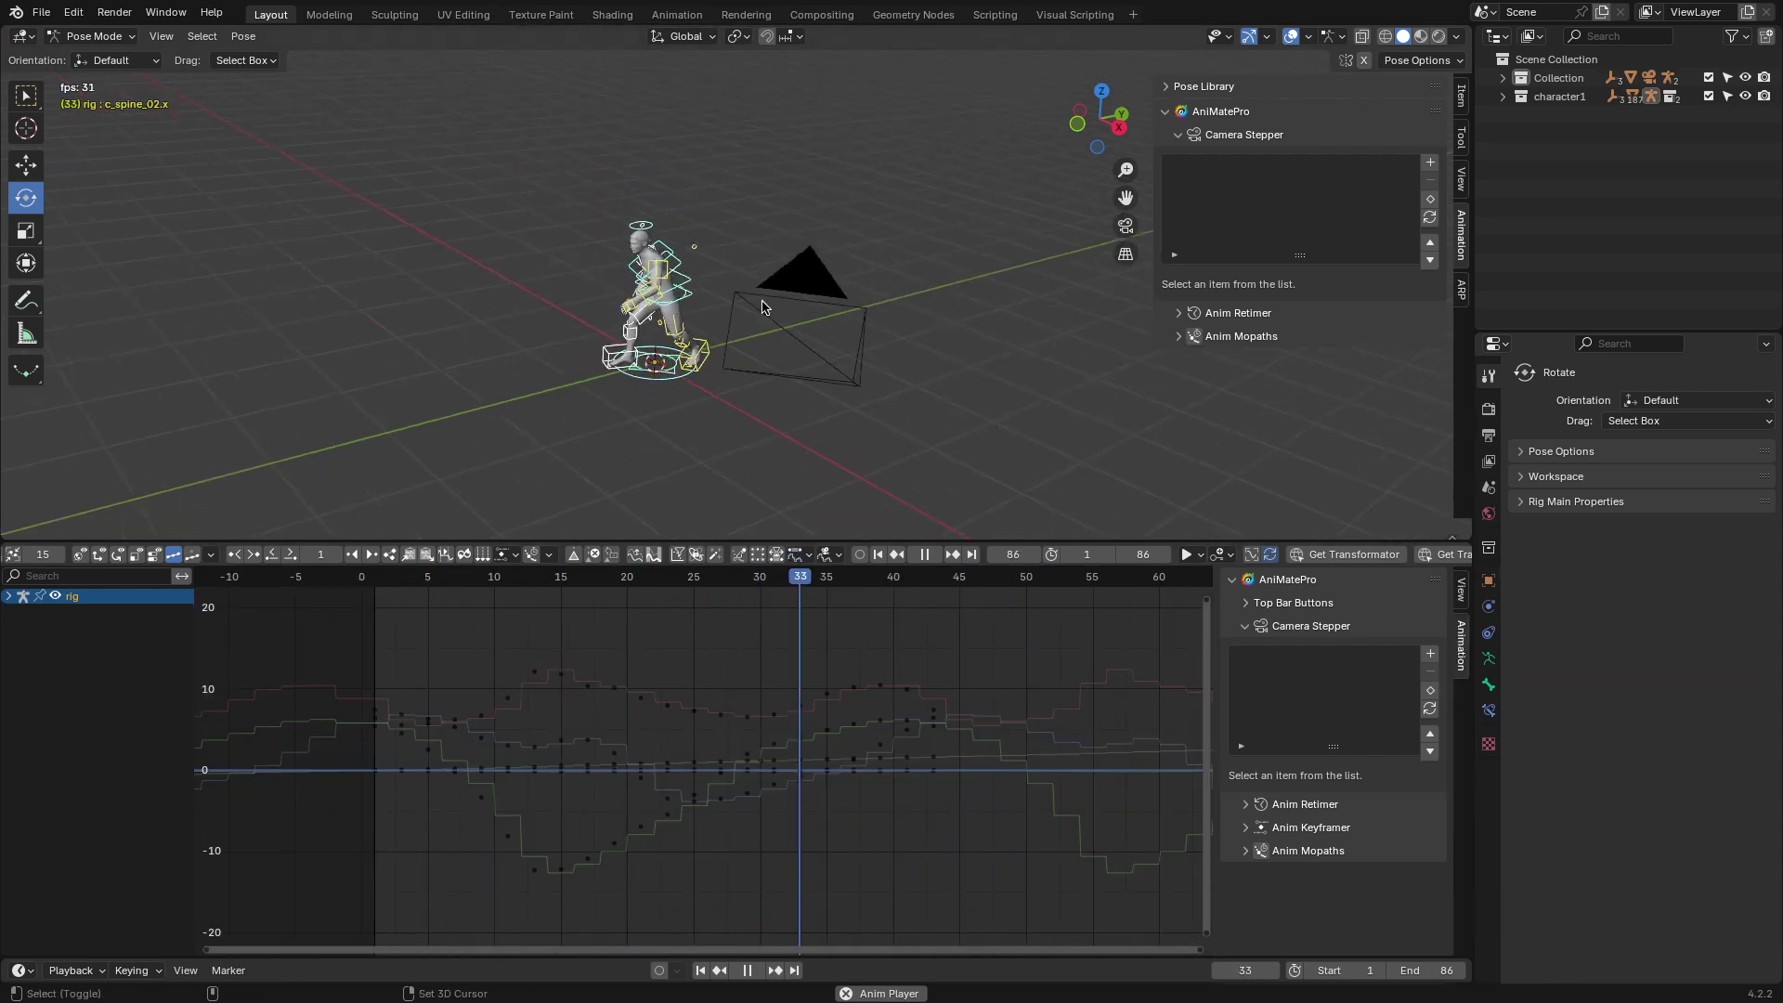
# Step: Add the scene camera to the Camera Stepper with a frame range of 1 to 86 and bake its action
pyautogui.click(794, 282)
pyautogui.click(1355, 144)
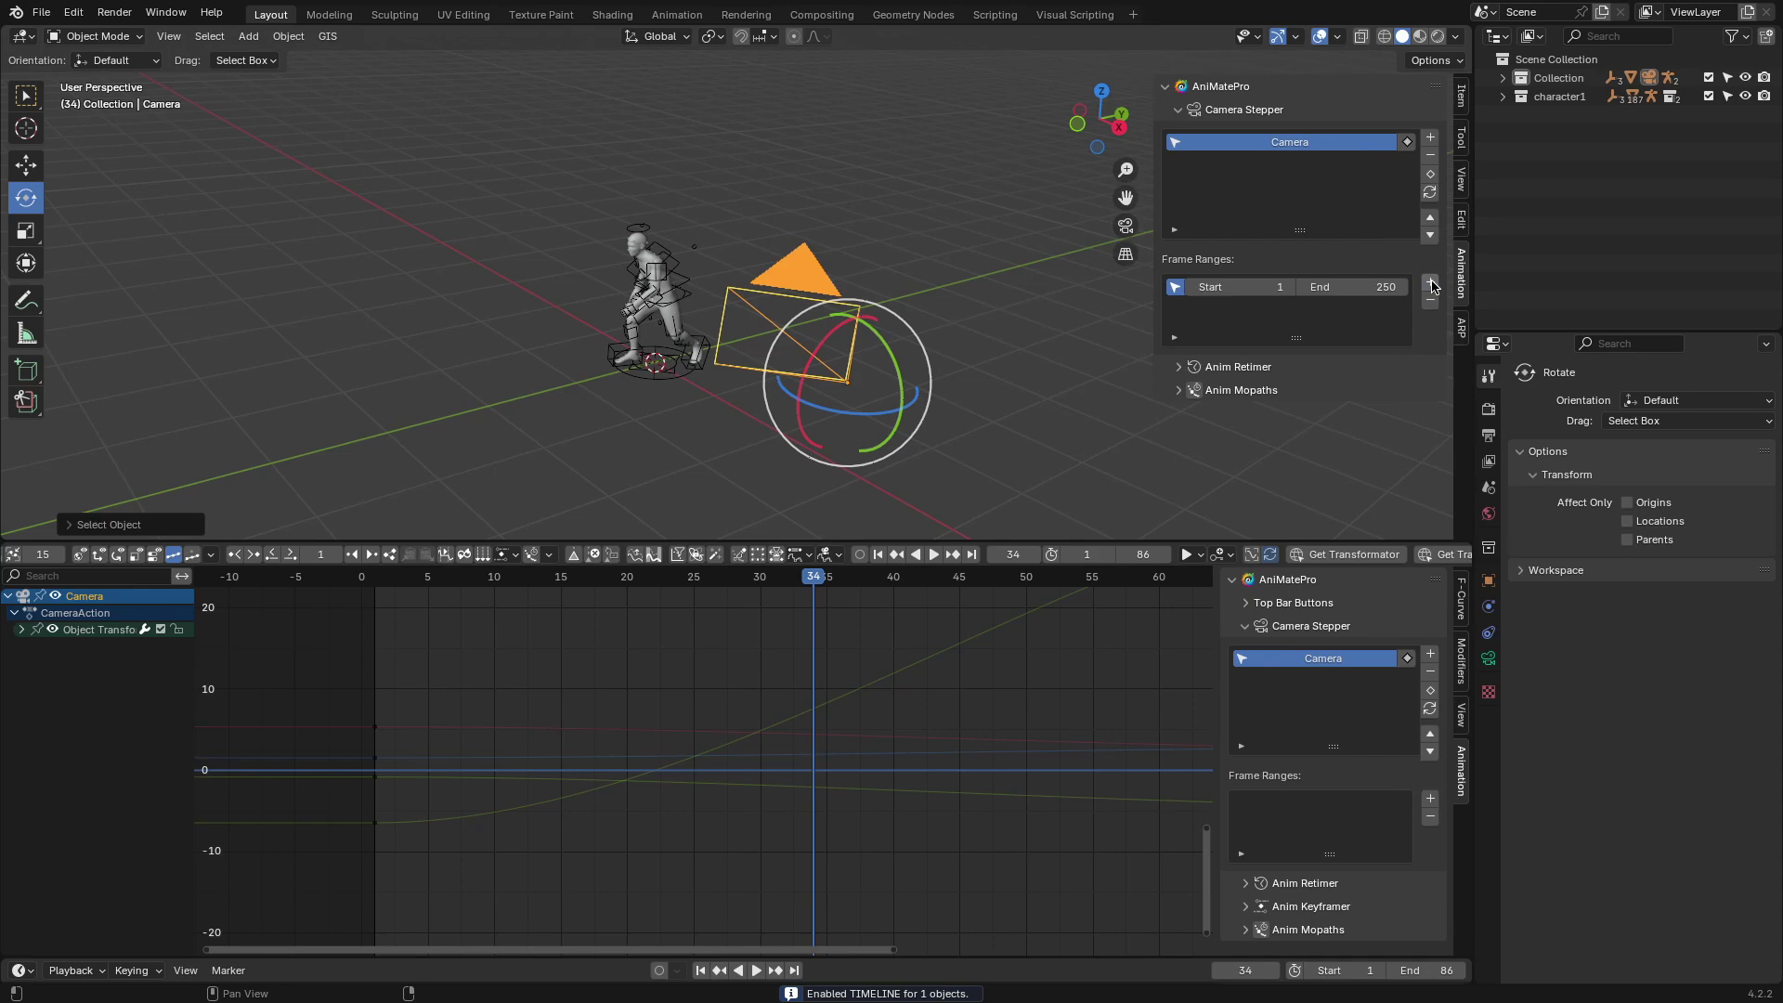
pyautogui.press('Return')
pyautogui.click(1429, 194)
pyautogui.scroll(4, 797, 625)
# Step: Return to the first frame, deselect the camera and play the animation to review the camera's motion around the character
pyautogui.click(796, 558)
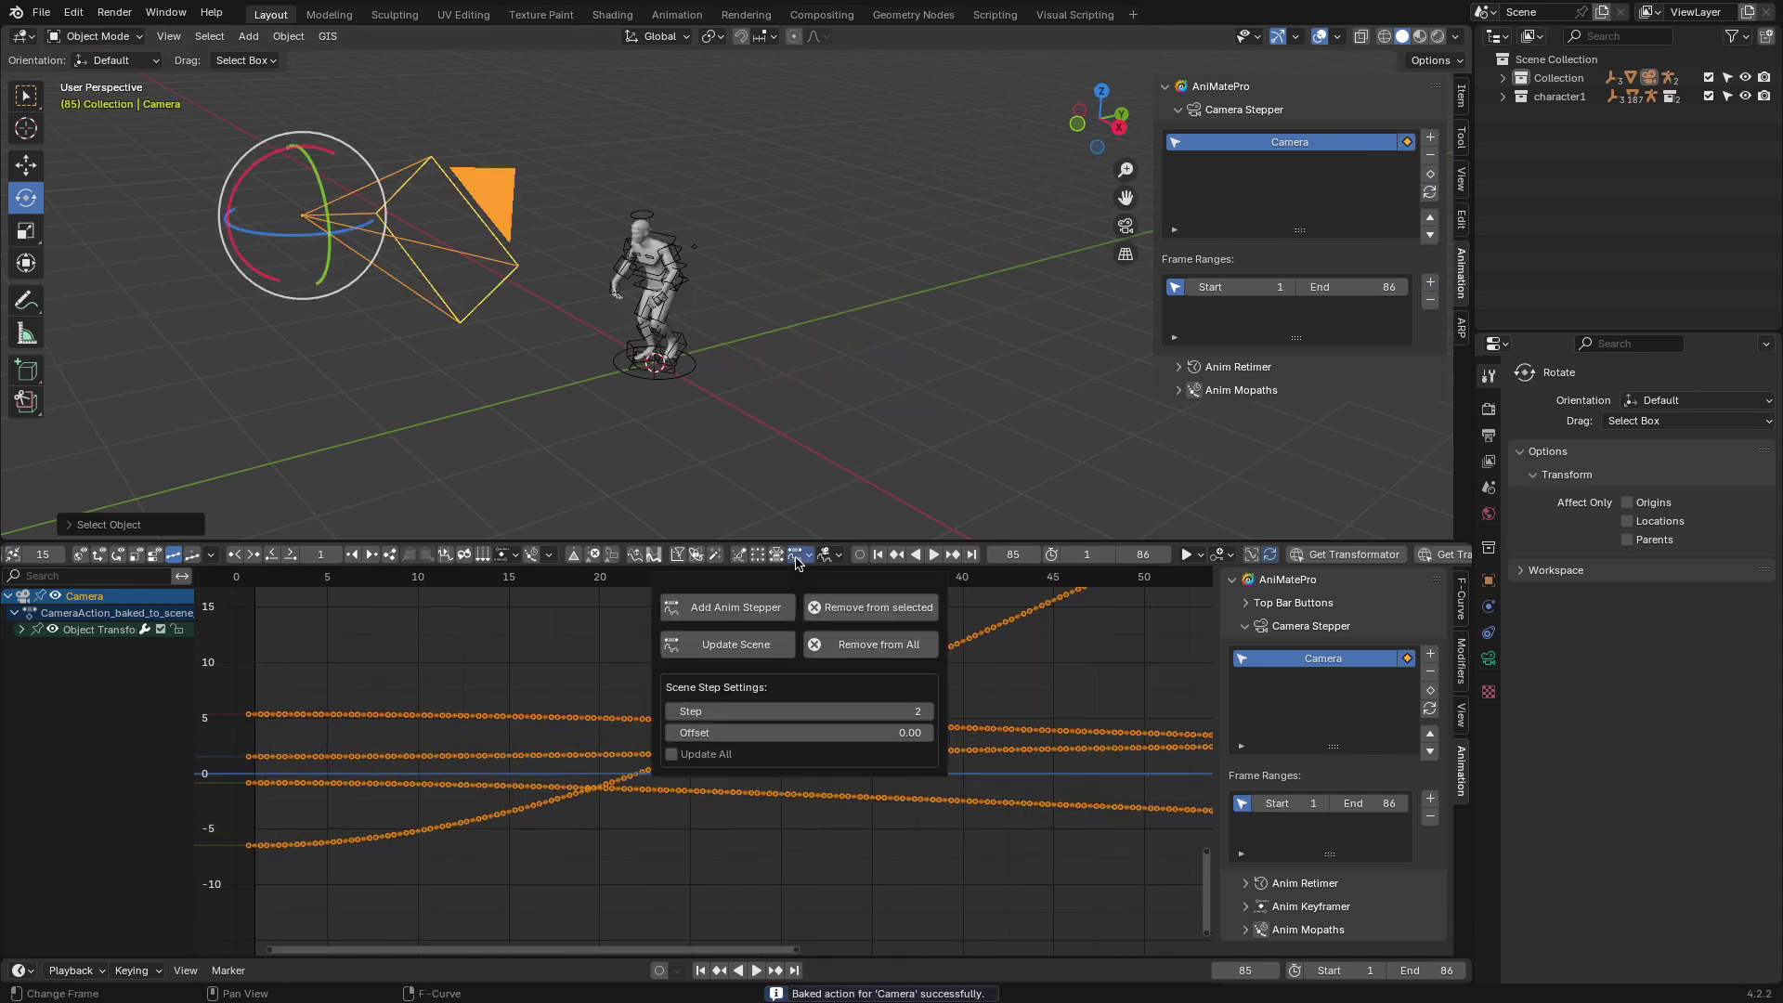
pyautogui.hotkey('shift', 'Left')
pyautogui.click(705, 415)
pyautogui.press('space')
pyautogui.scroll(6, 712, 402)
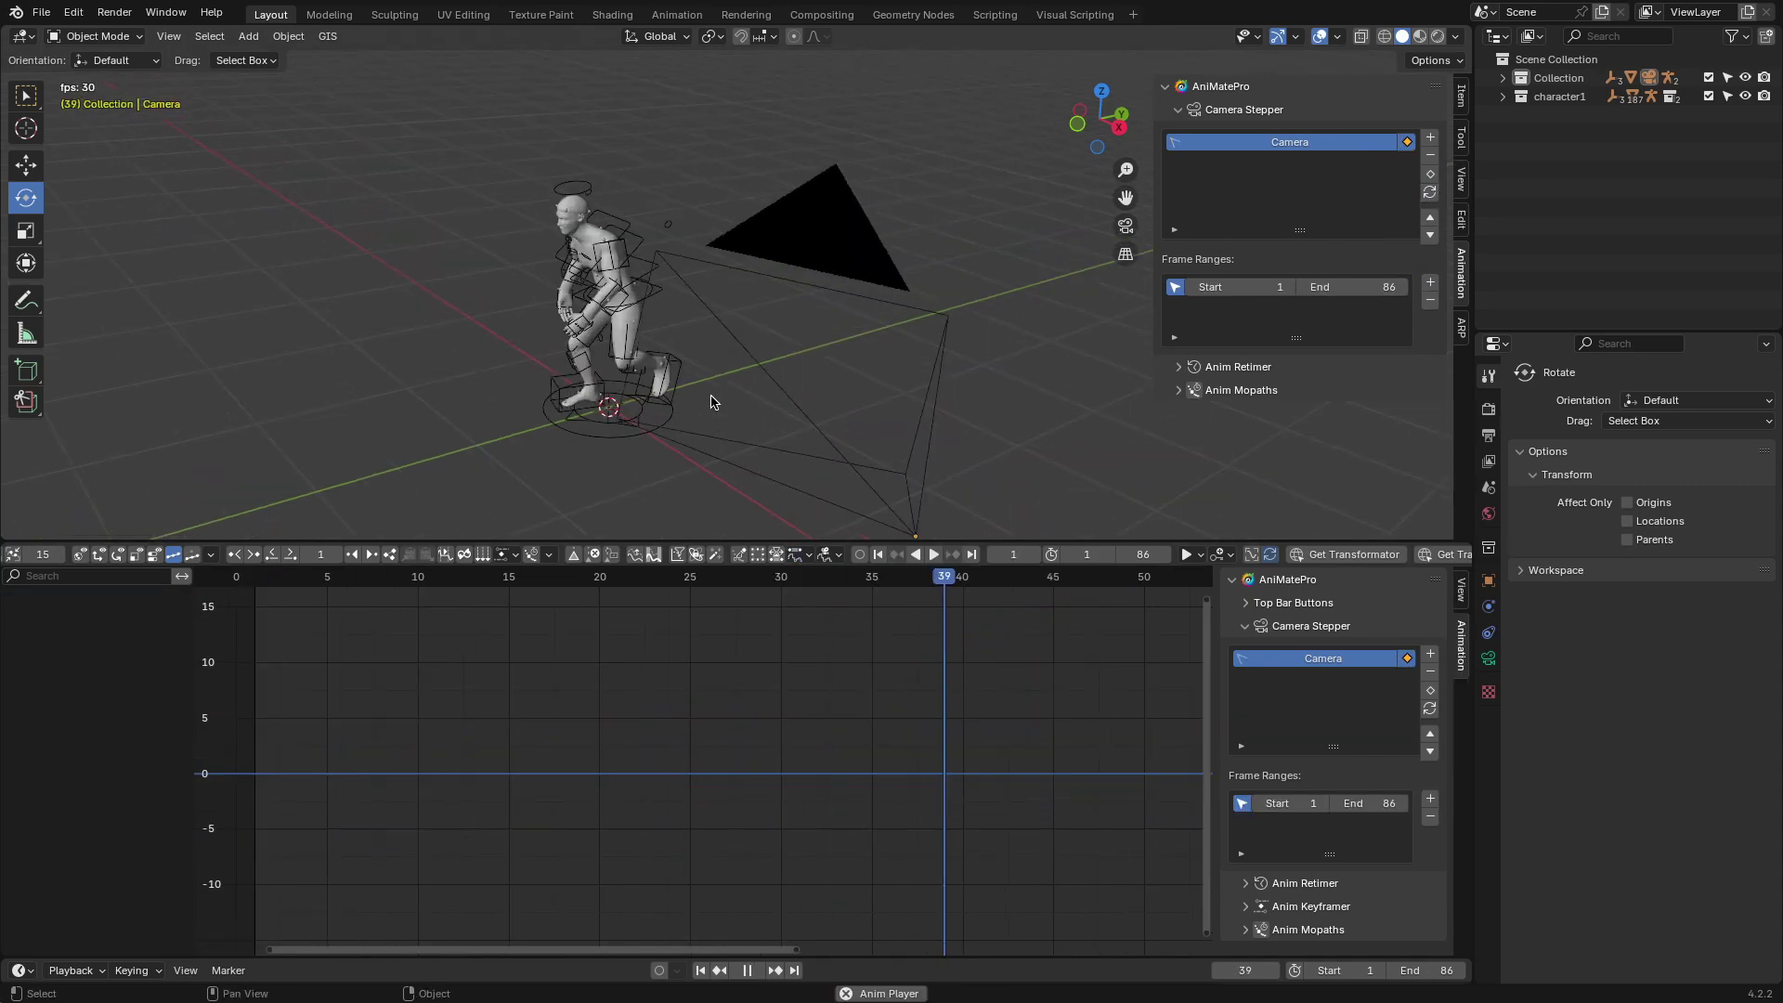
# Step: Put the character rig in Pose Mode, select all its controls and remove the Anim Stepper from the selected curves
pyautogui.click(713, 288)
pyautogui.hotkey('ctrl', 'Tab')
pyautogui.press('a')
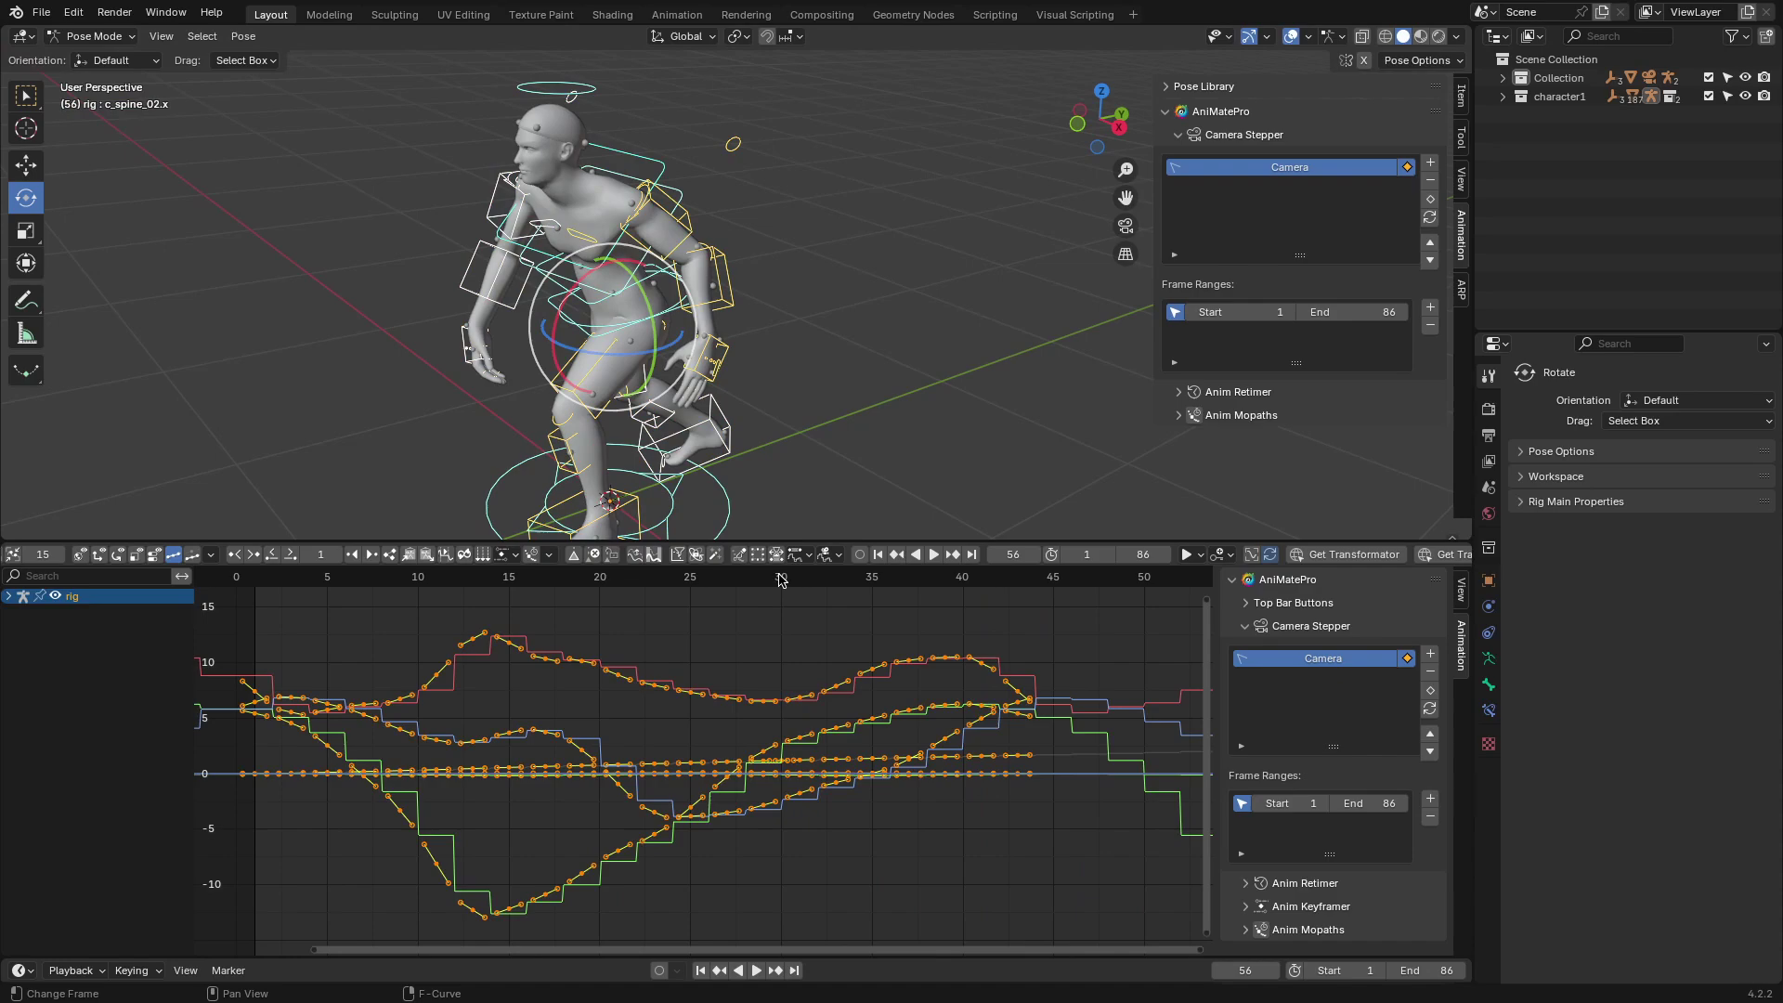
pyautogui.click(795, 555)
pyautogui.click(834, 608)
# Step: Add an Anim Stepper with a step of 2 to the rig's selected curves and remove it again
pyautogui.click(796, 554)
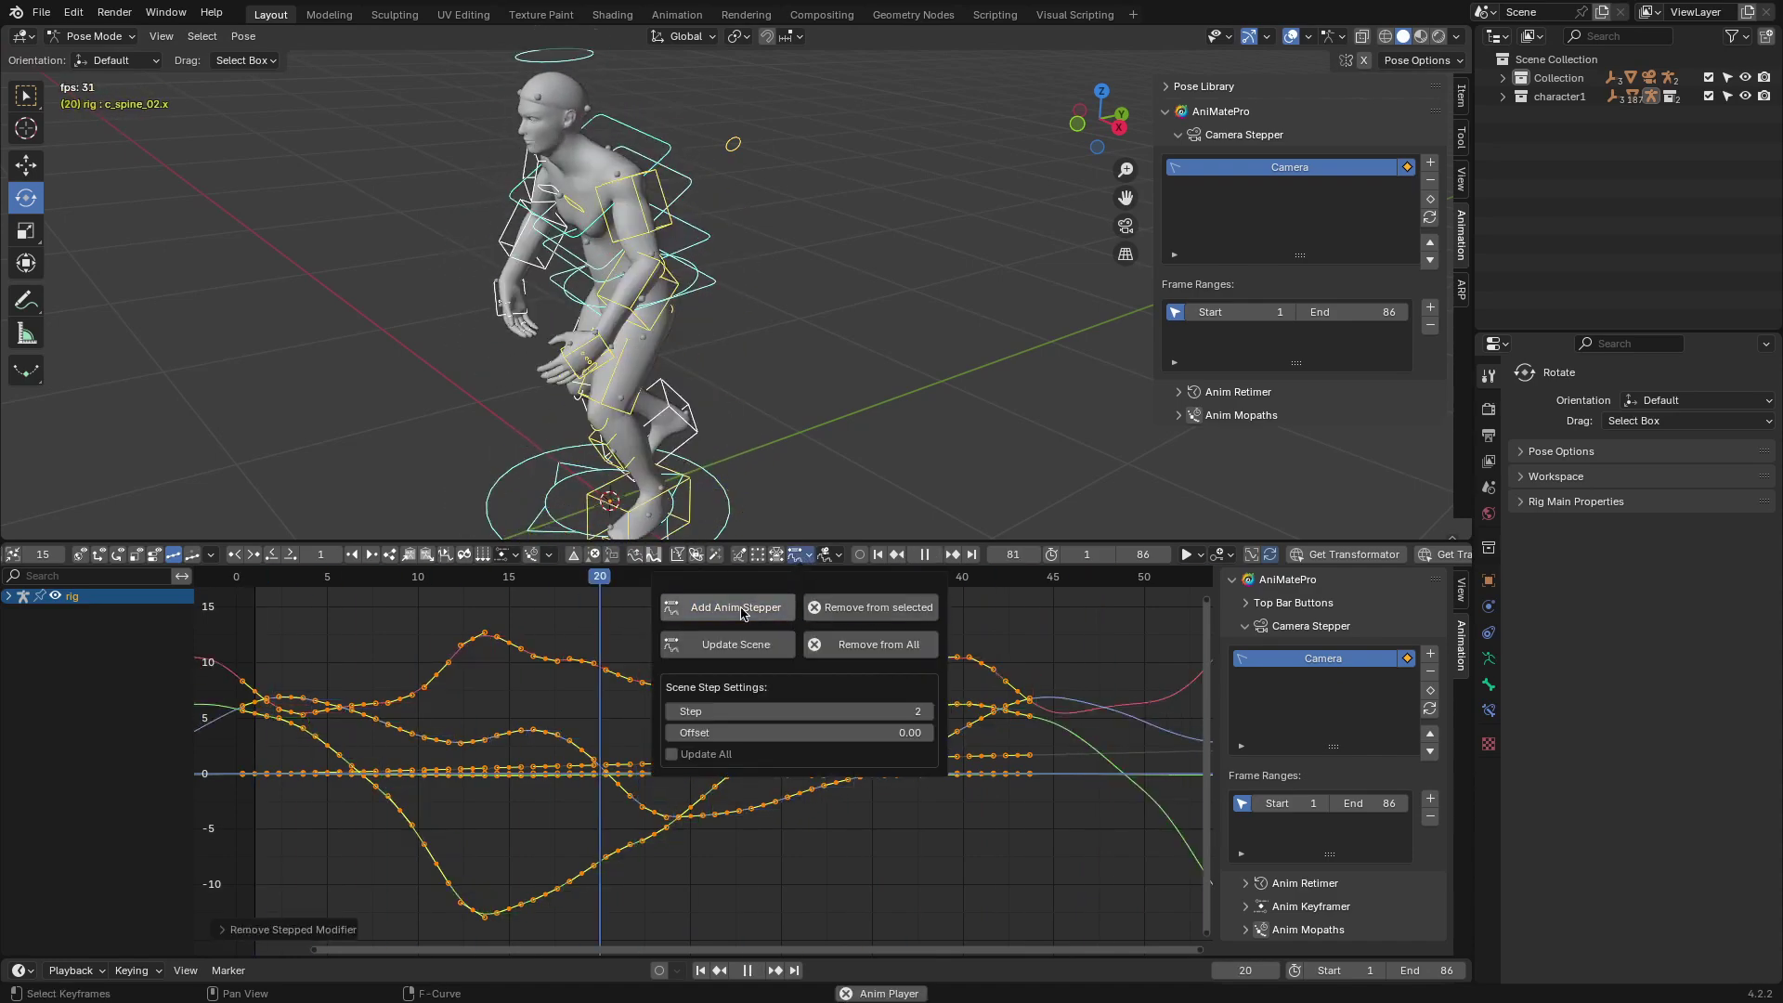
pyautogui.click(743, 609)
pyautogui.click(859, 608)
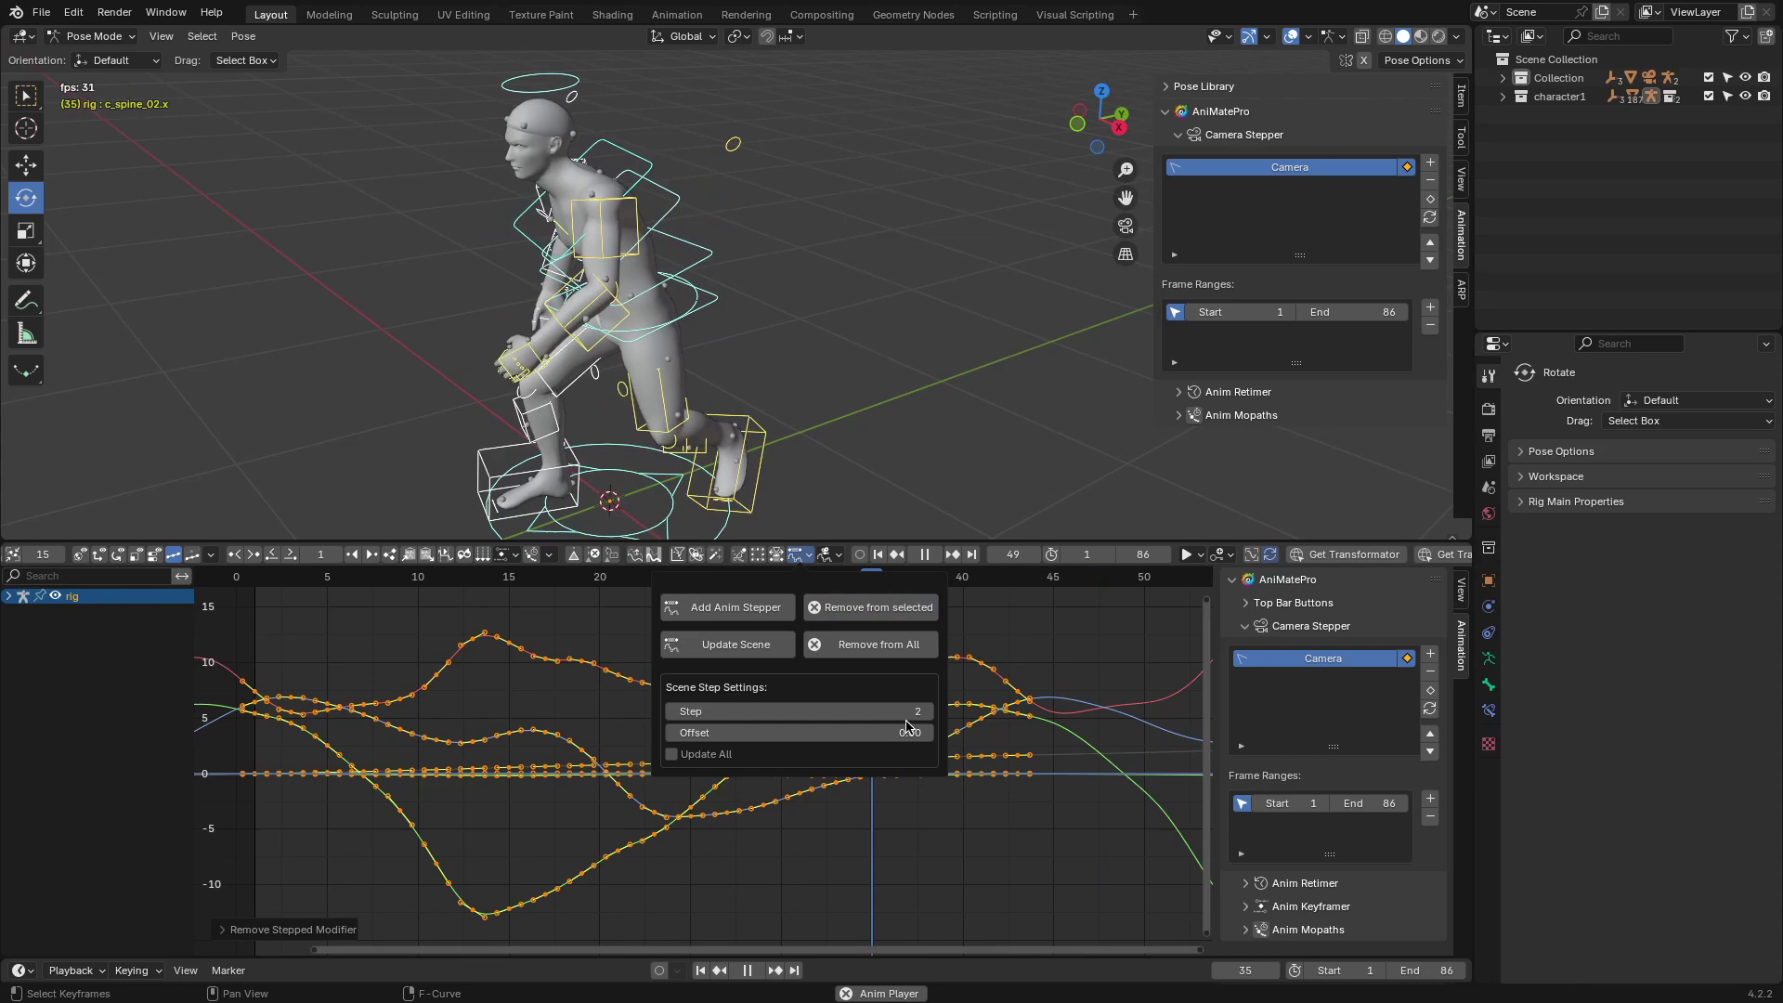
# Step: Try the Anim Stepper on the rig's selected curves with the step raised to 4, adding and removing it repeatedly
pyautogui.click(743, 608)
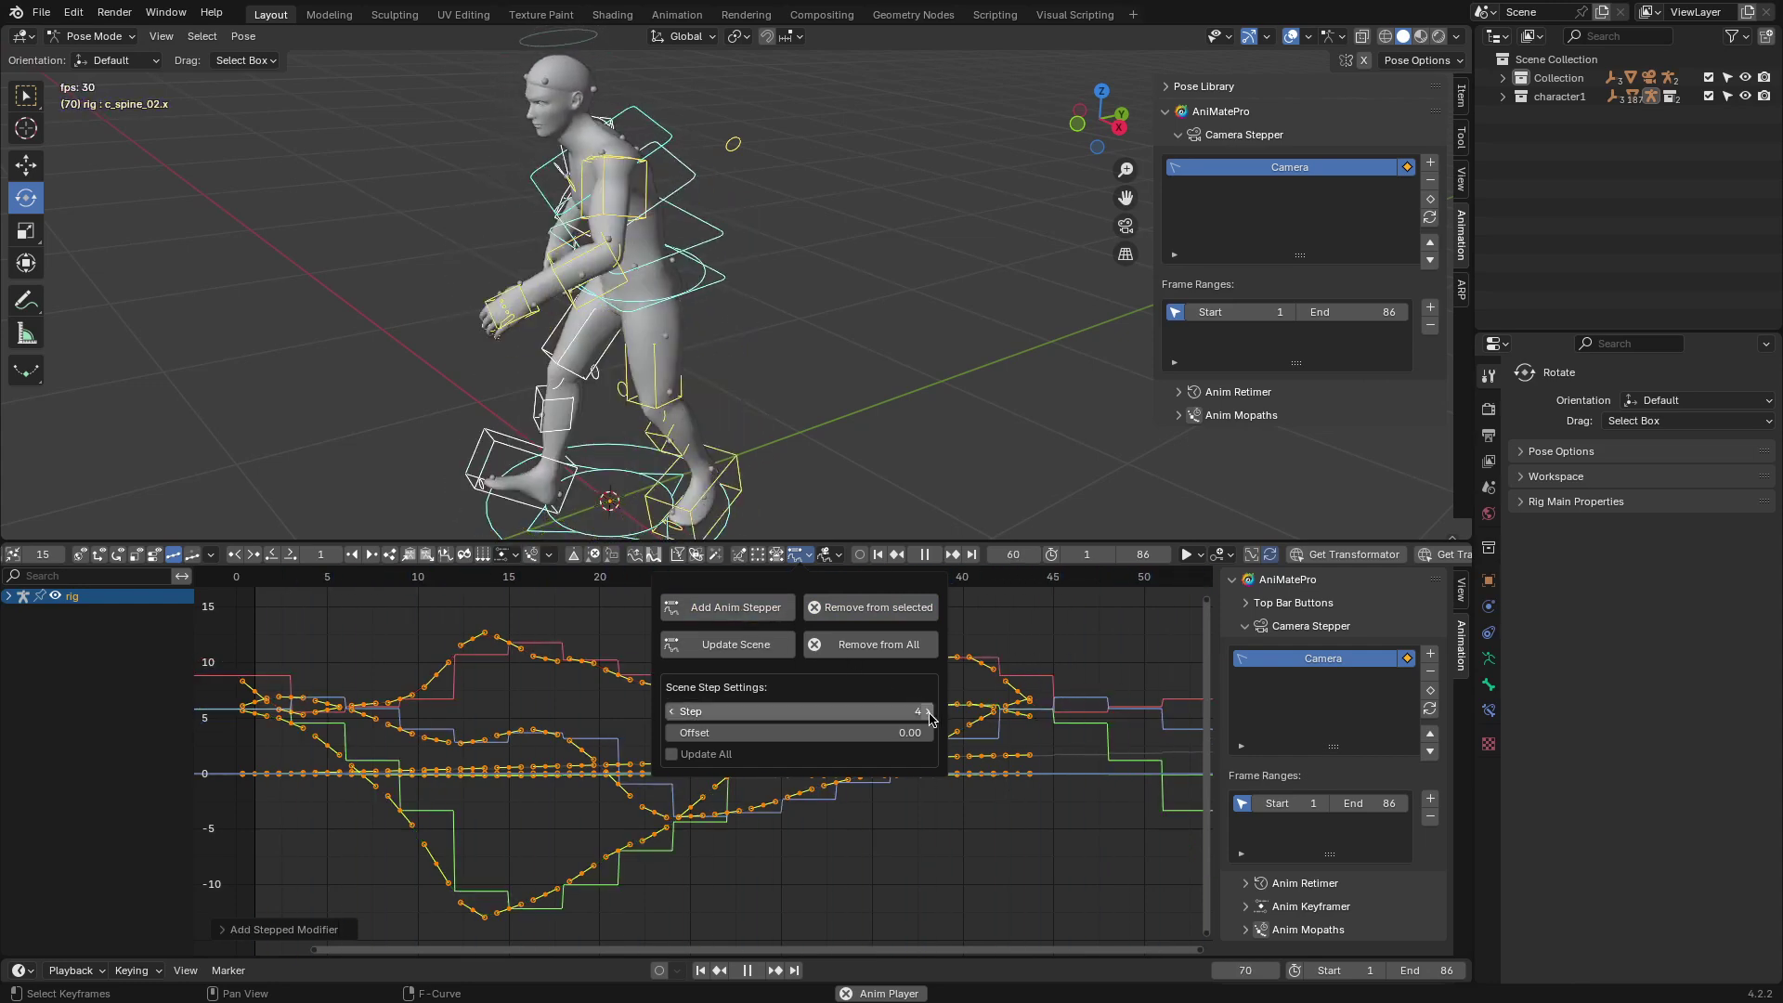
pyautogui.click(773, 616)
pyautogui.click(873, 613)
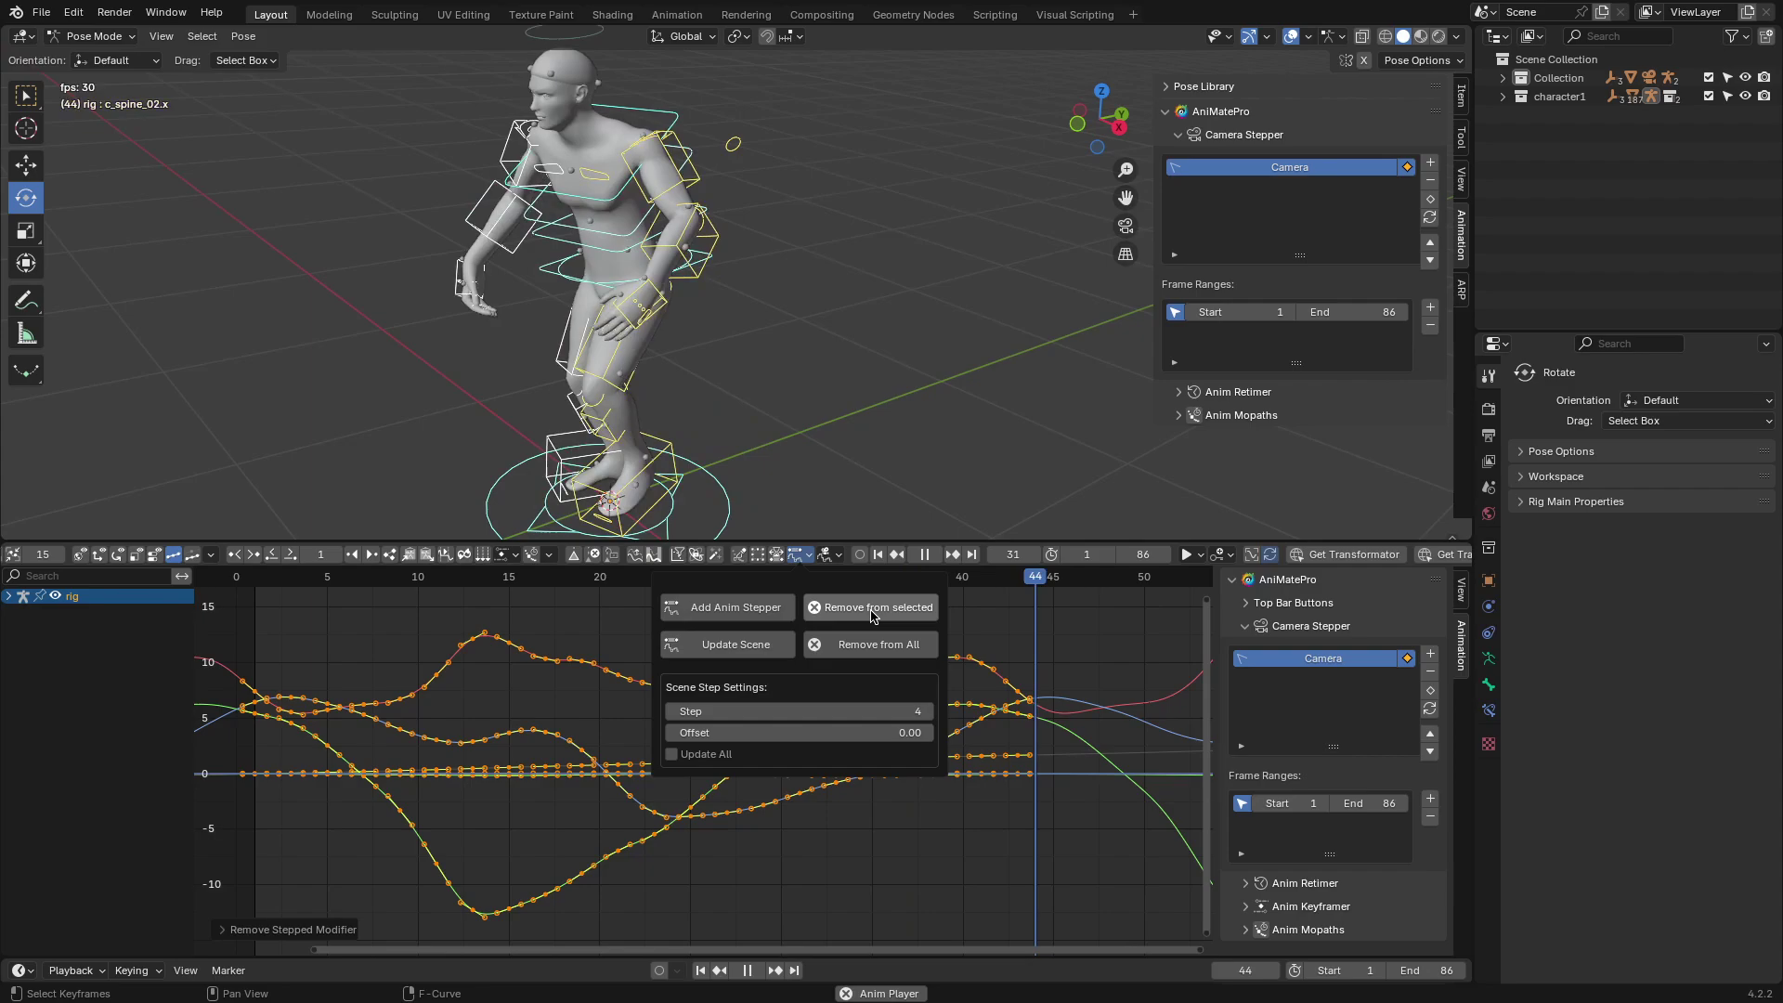
pyautogui.click(743, 608)
pyautogui.click(864, 608)
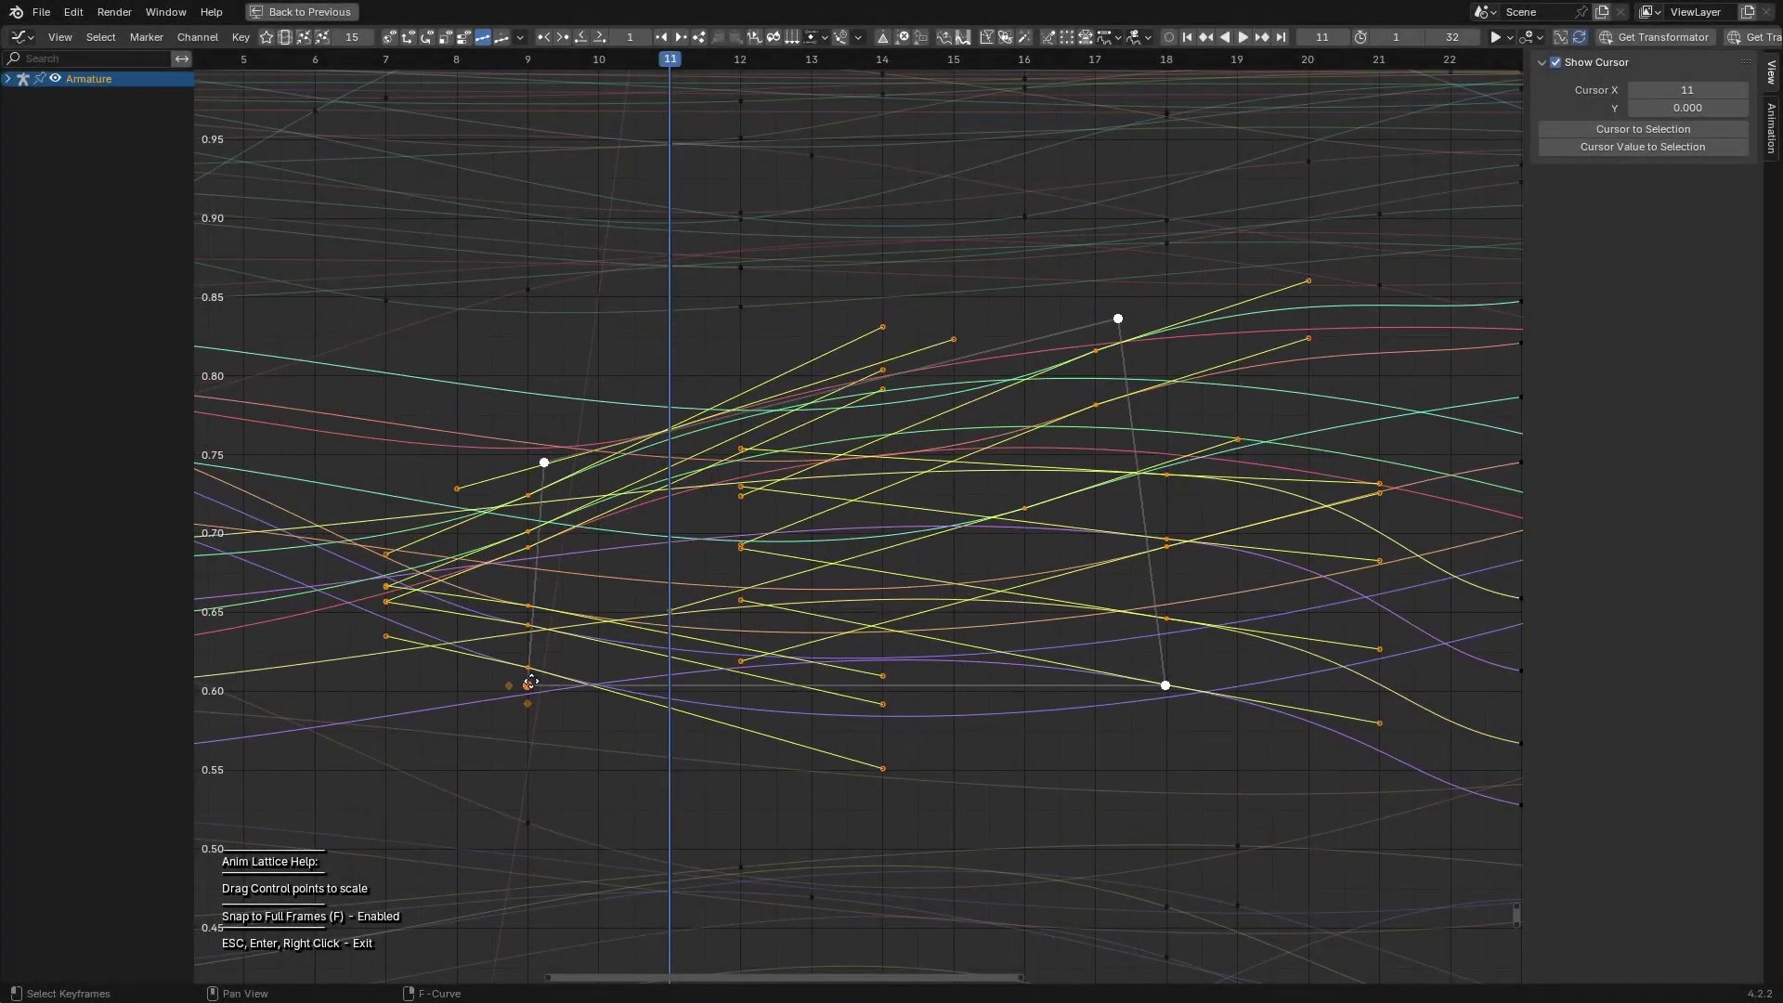
# Step: Reshape the armature's selected keyframes between frames 9 and 18 by moving the Anim Lattice's corner control points
pyautogui.moveTo(531, 680); pyautogui.dragTo(544, 623)
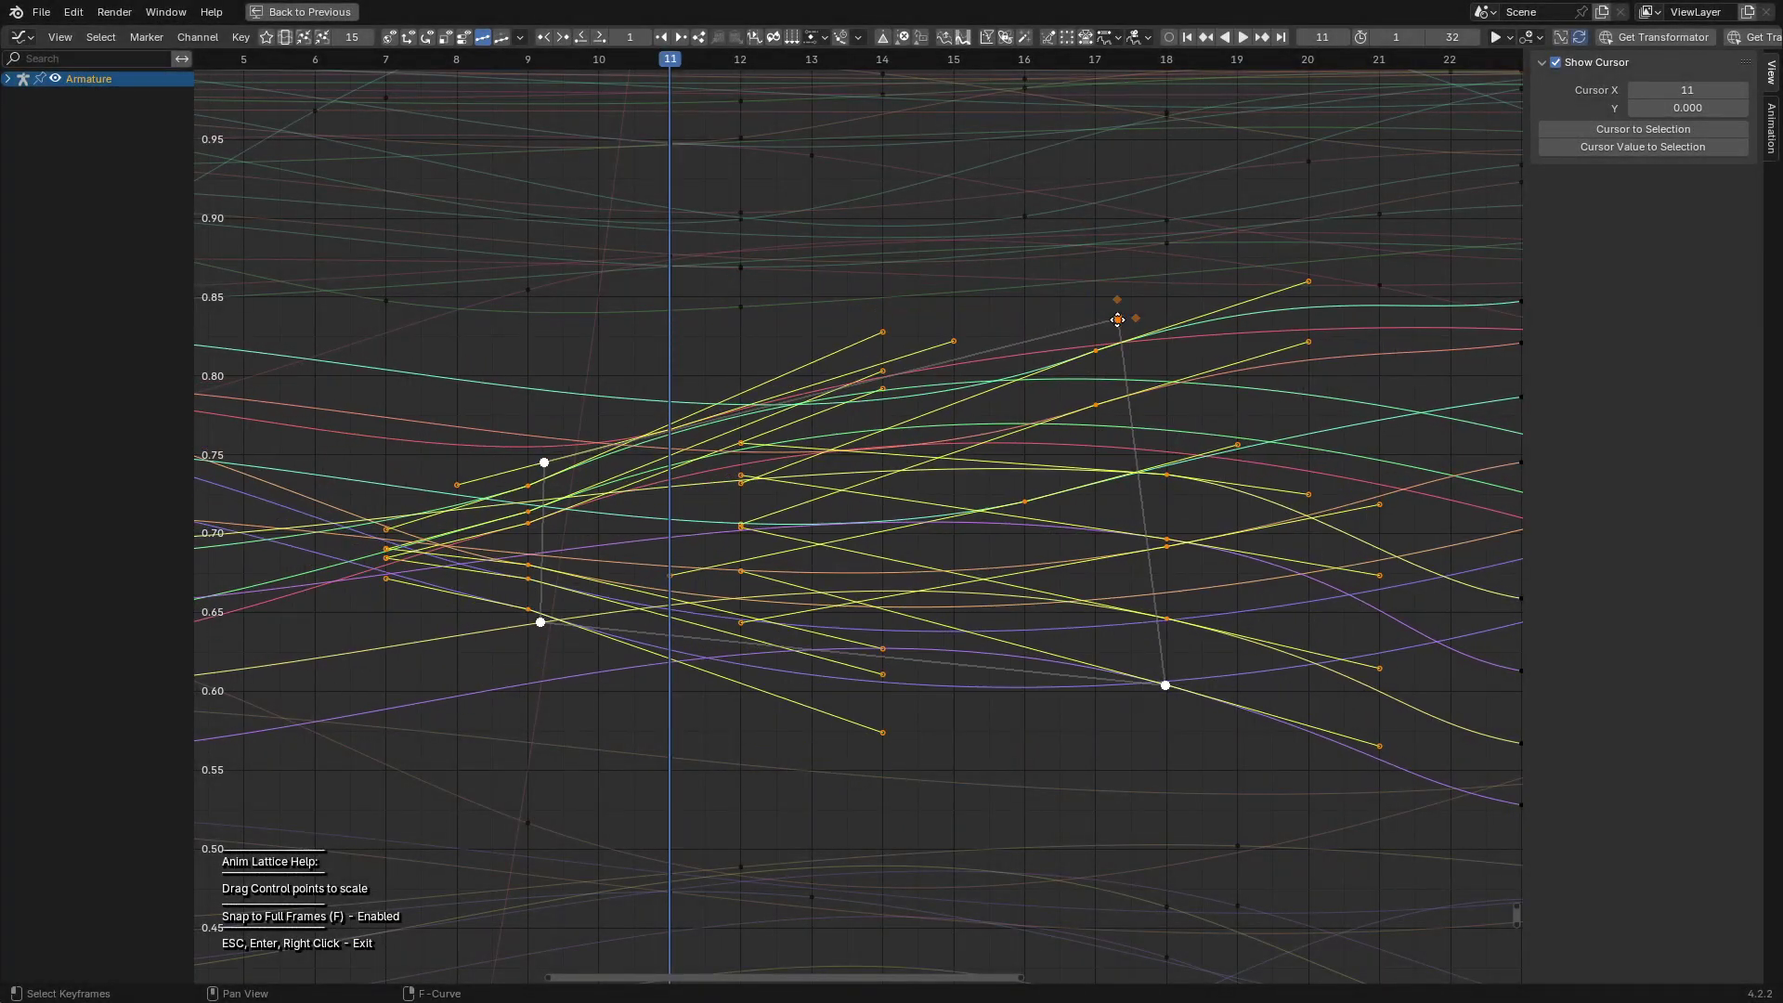
pyautogui.moveTo(1118, 318); pyautogui.dragTo(1179, 335)
pyautogui.moveTo(1166, 685); pyautogui.dragTo(1075, 732)
pyautogui.moveTo(1054, 362); pyautogui.dragTo(1065, 388)
pyautogui.moveTo(544, 461); pyautogui.dragTo(540, 499)
pyautogui.moveTo(540, 622)
pyautogui.mouseDown()
pyautogui.moveTo(531, 605)
pyautogui.moveTo(545, 616)
pyautogui.mouseUp()
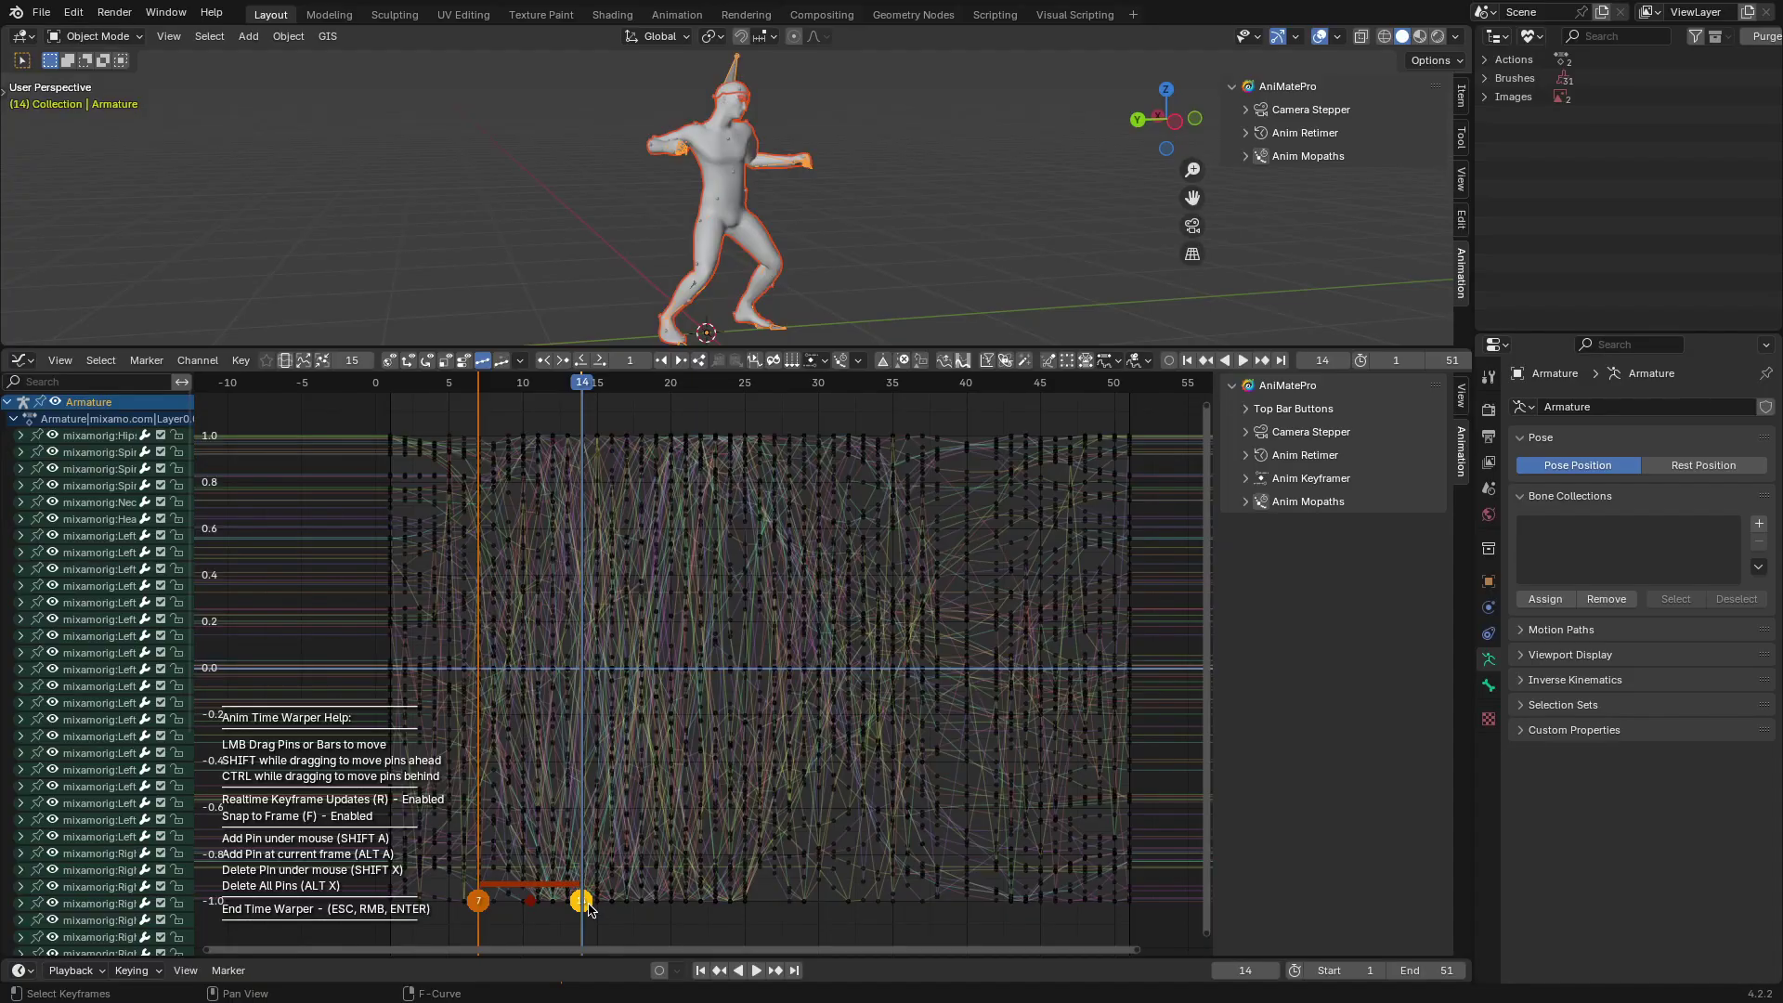